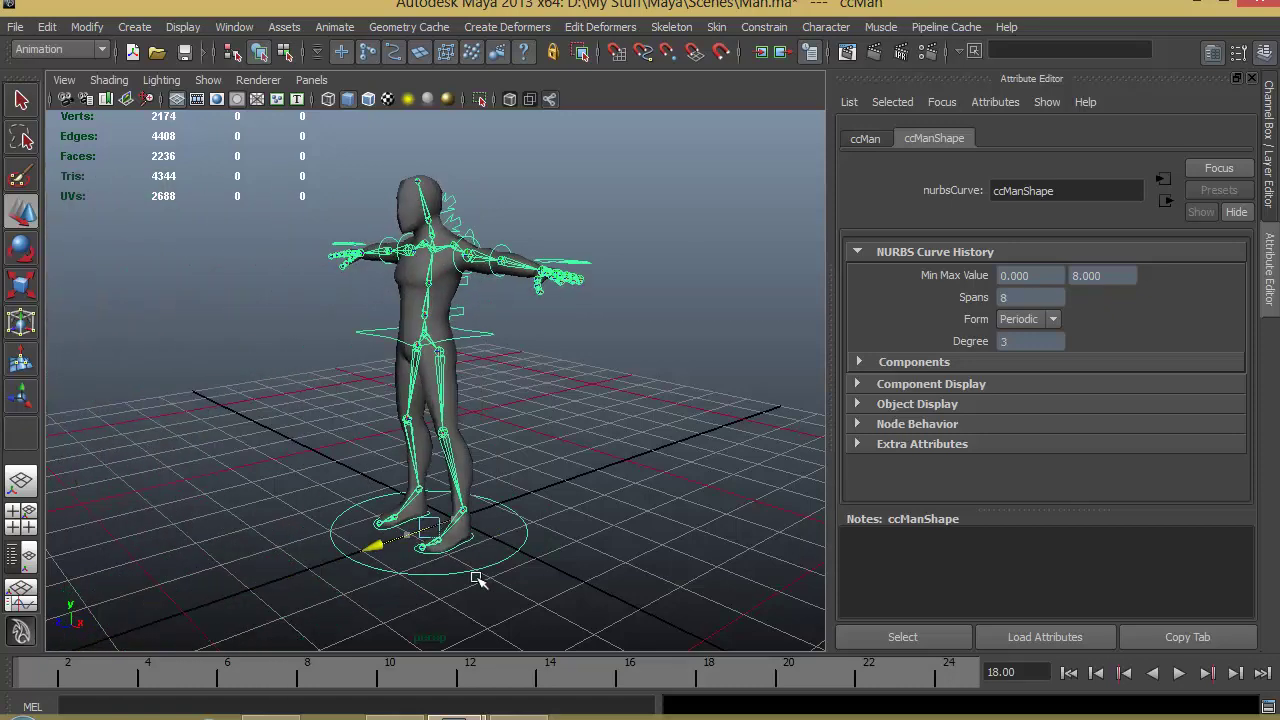
Step: Try moving, rotating and scaling the whole character with the ccMan control, undoing the test transforms
key(ctrl+z)
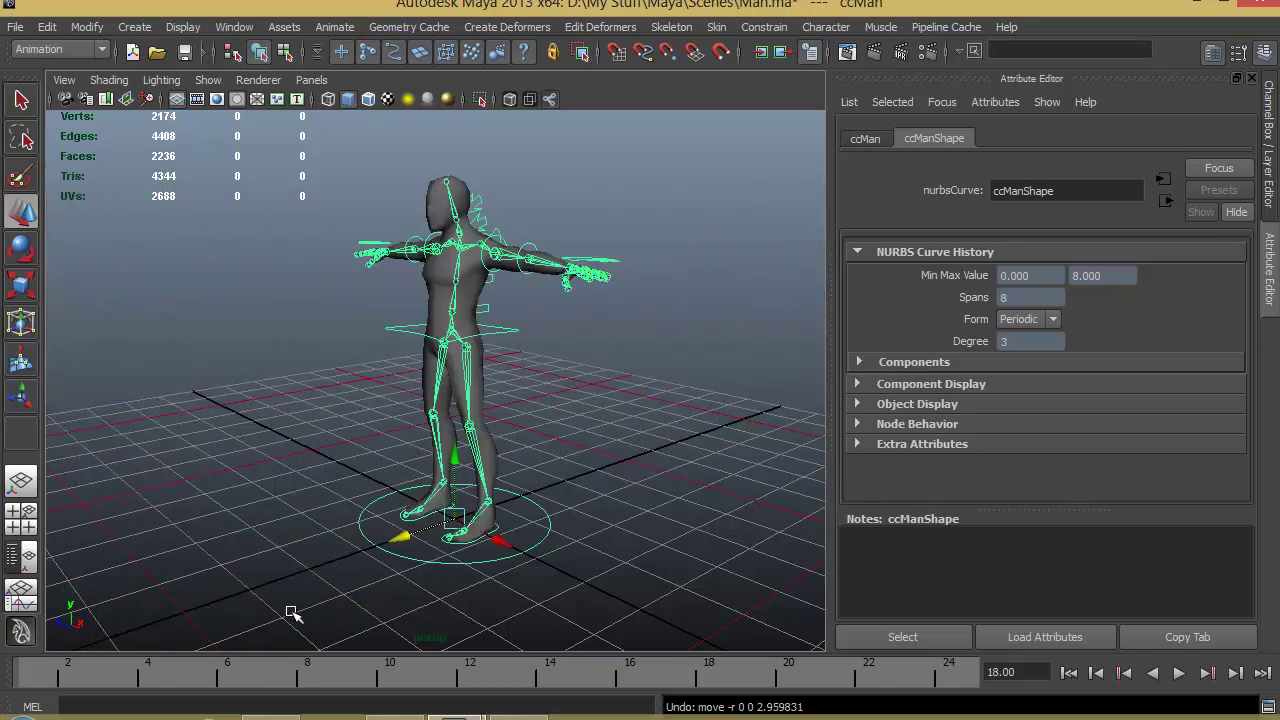
key(e)
drag(433, 458, 551, 354)
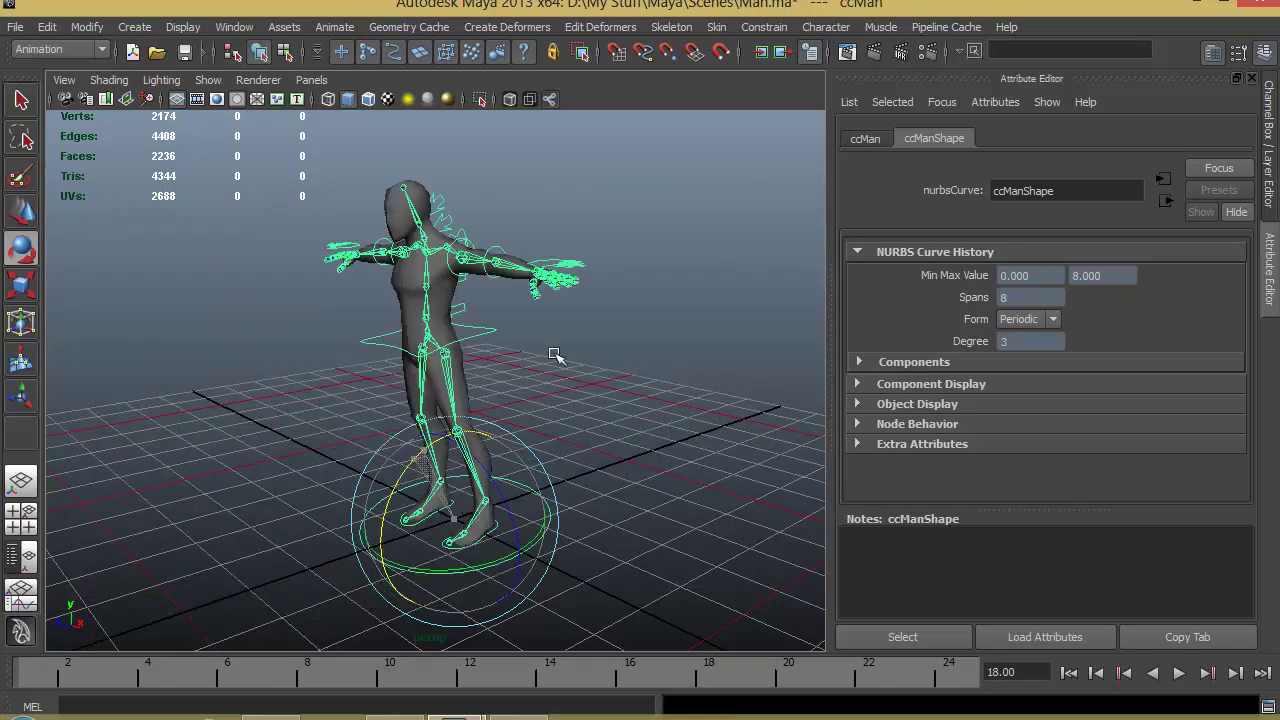
key(ctrl+z)
key(r)
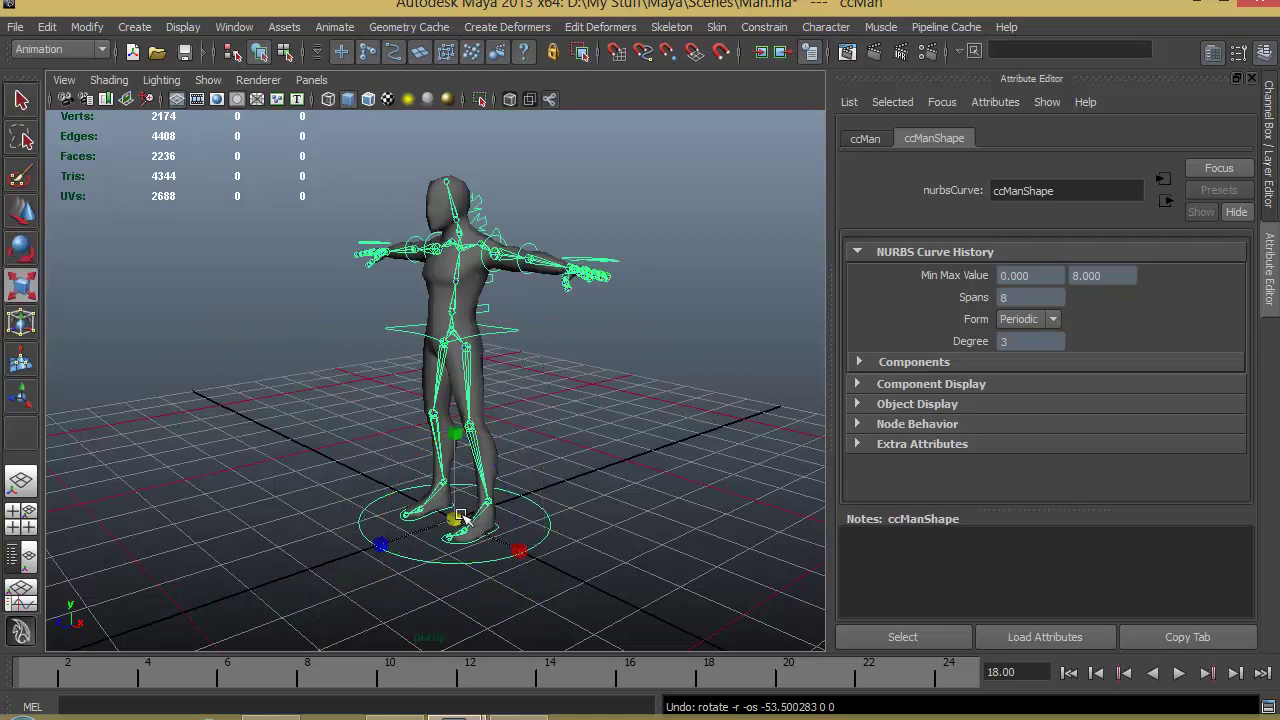
drag(460, 519, 423, 529)
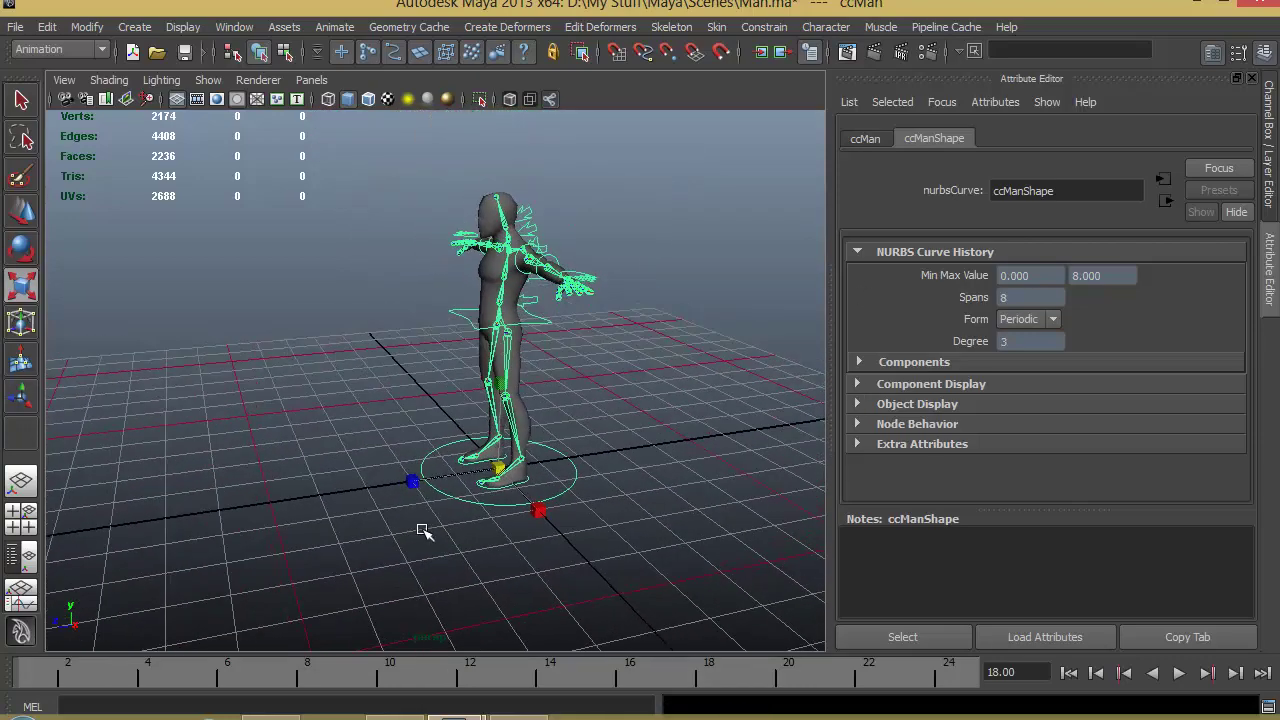
key(w)
alt+drag(560, 528, 591, 500)
alt+drag(519, 477, 468, 455)
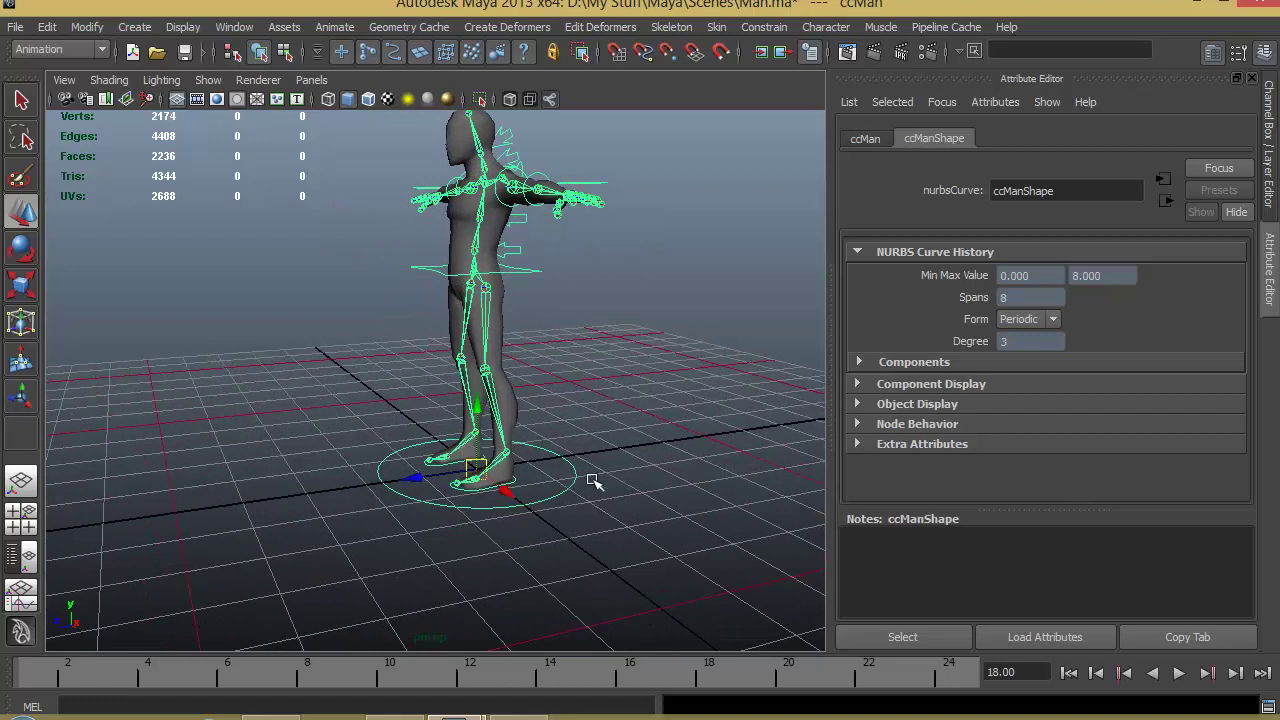
click(436, 468)
click(443, 466)
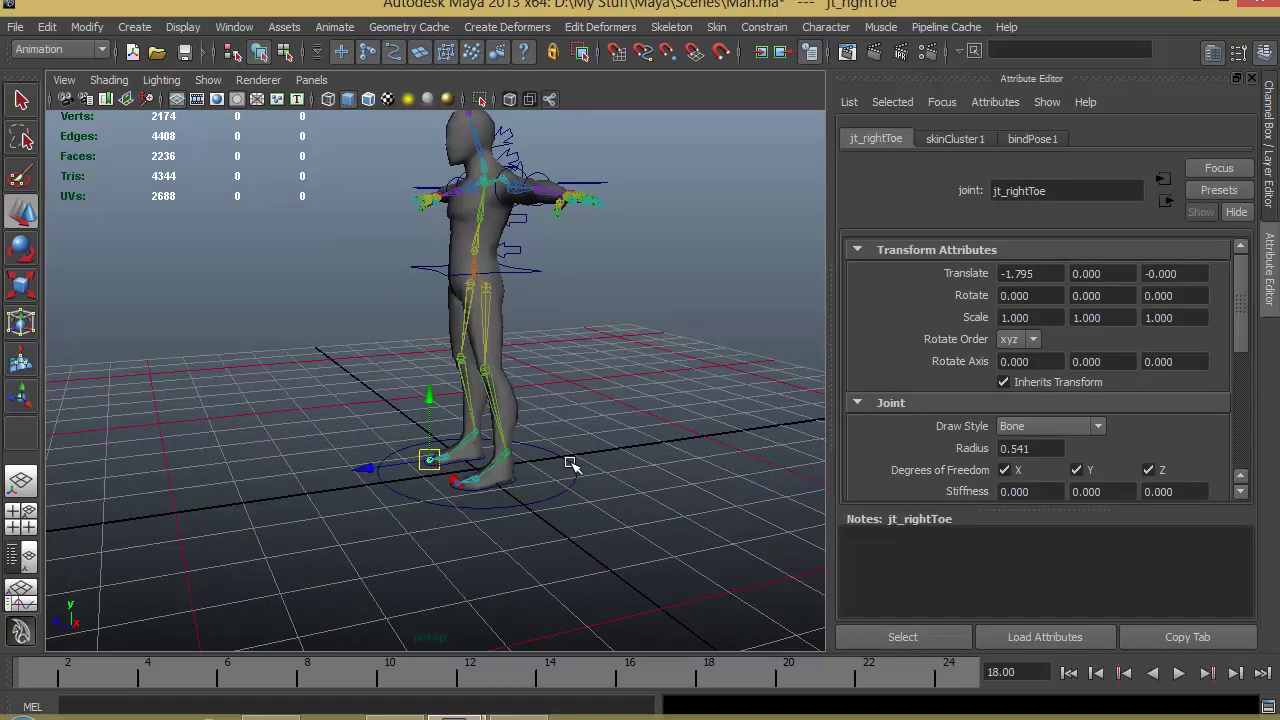
click(512, 405)
click(506, 385)
click(508, 392)
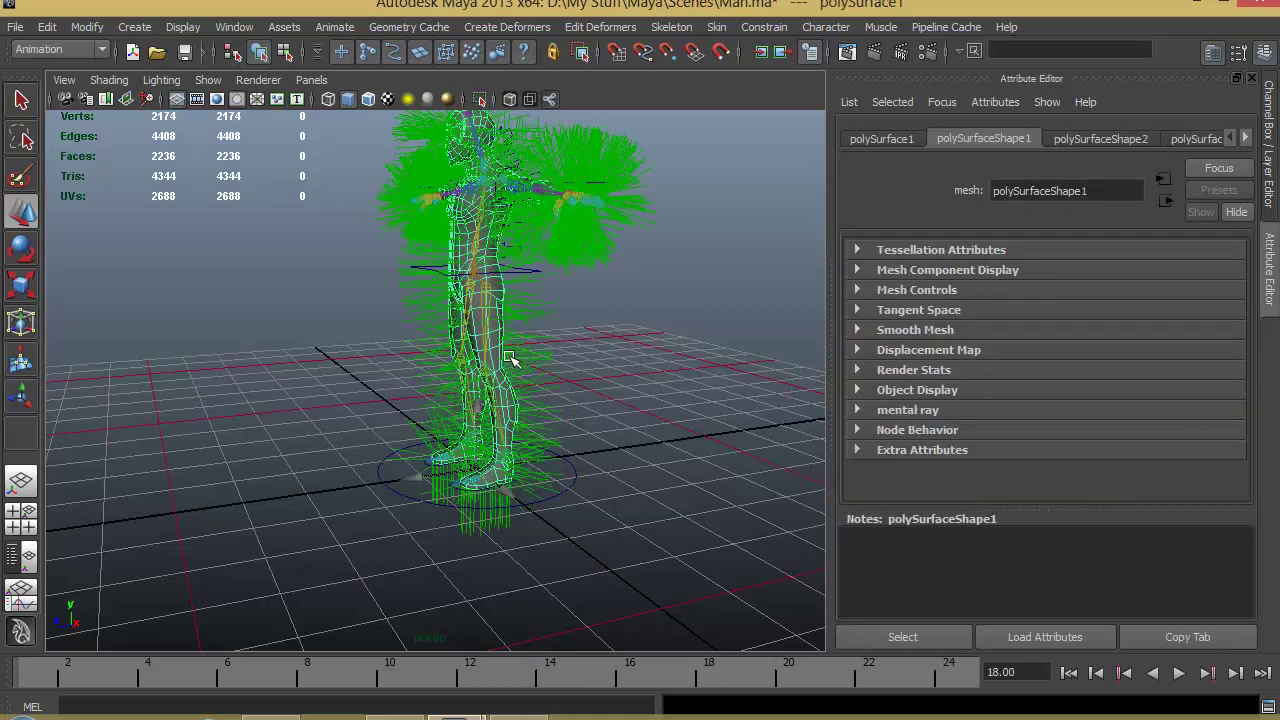
click(508, 338)
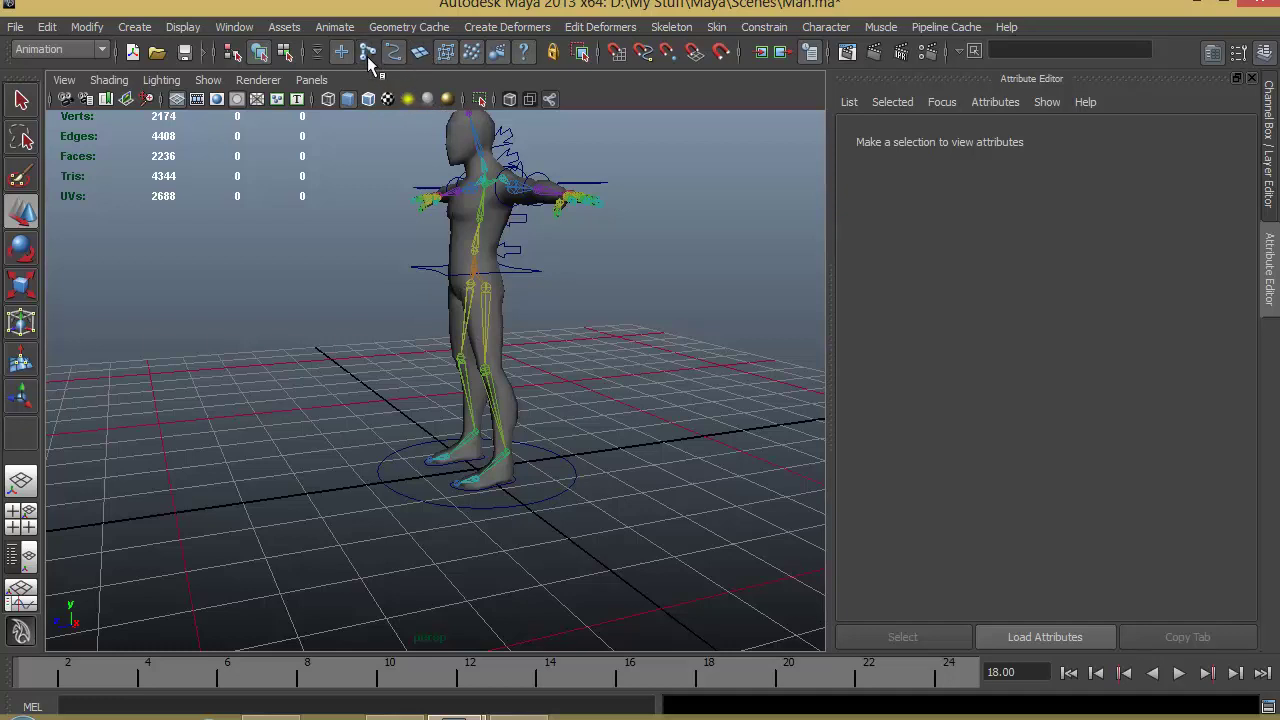
Step: Move the left foot control cc_leftLeg backward and set its Translate Z to -5
click(490, 456)
click(580, 372)
click(541, 502)
click(501, 512)
click(502, 488)
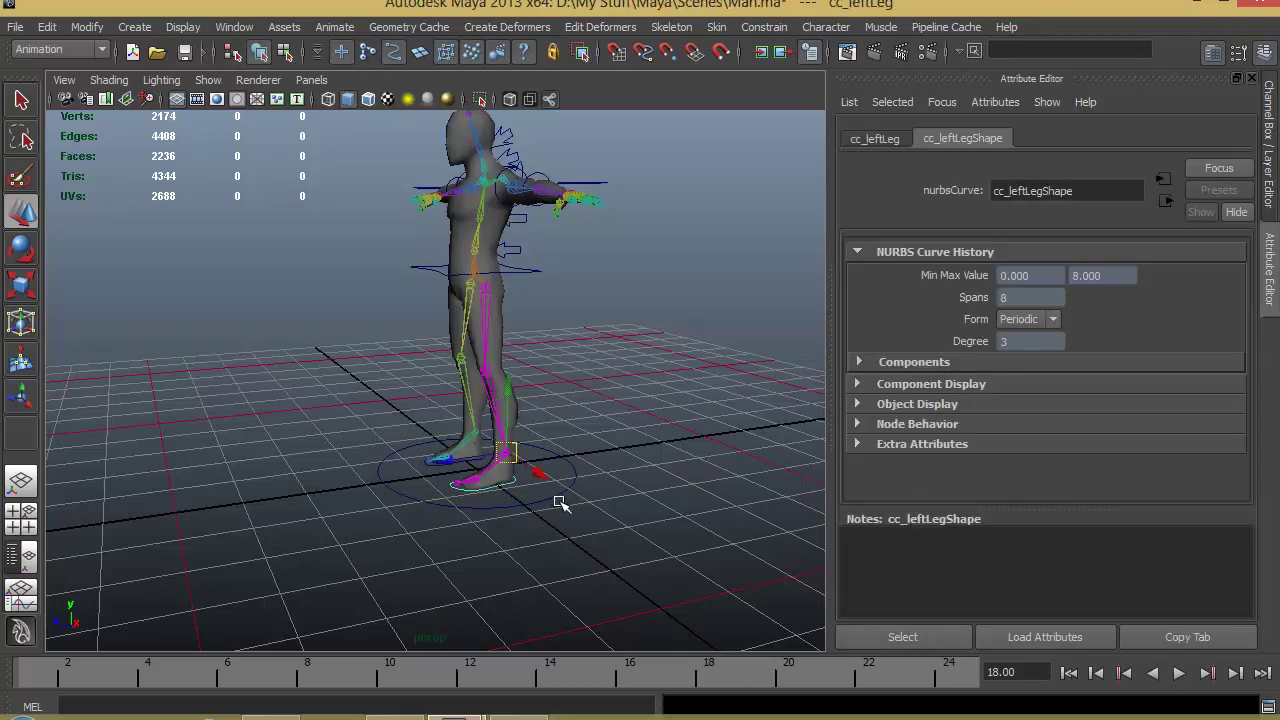
scroll(560, 503, up, 6)
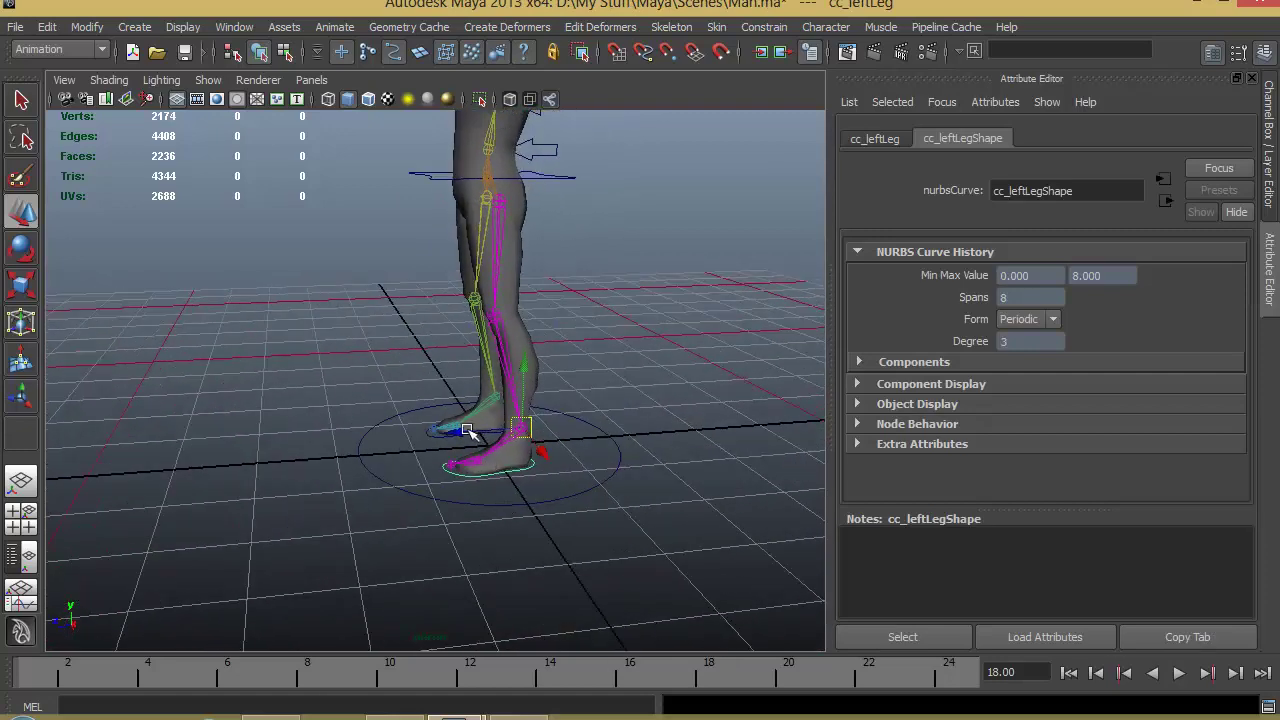
drag(468, 432, 545, 430)
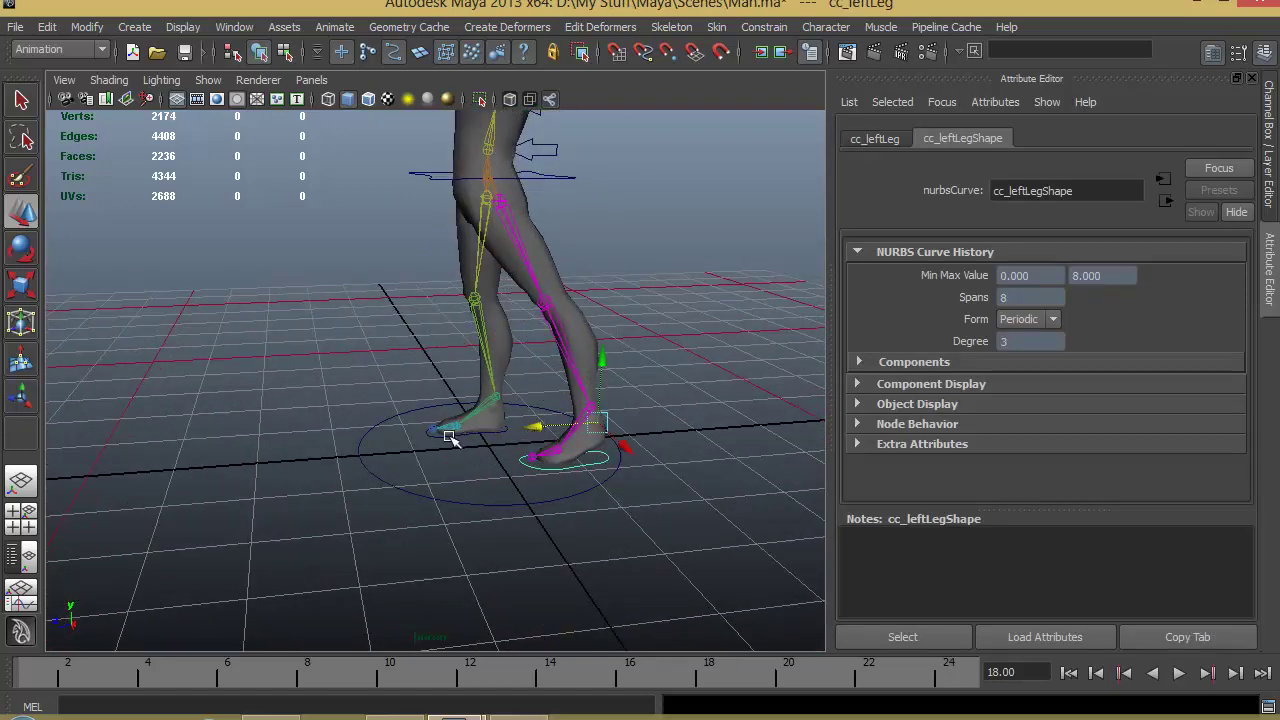
click(1270, 140)
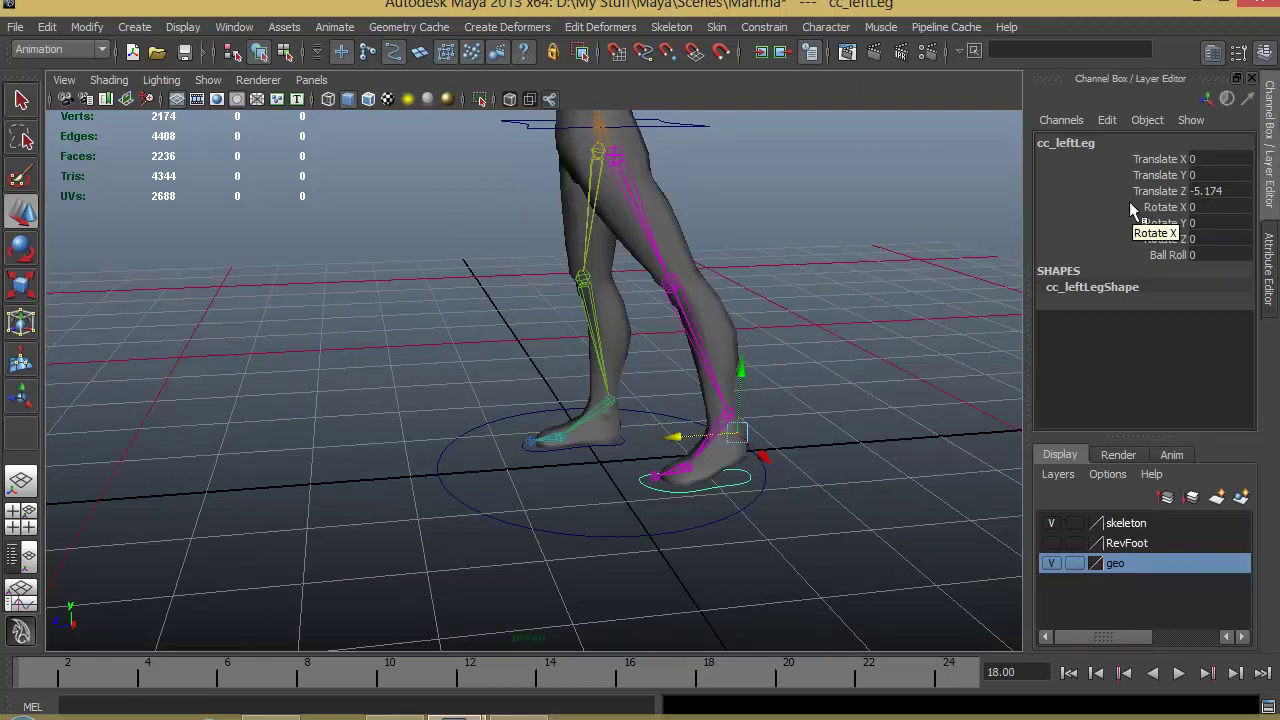
double_click(1212, 190)
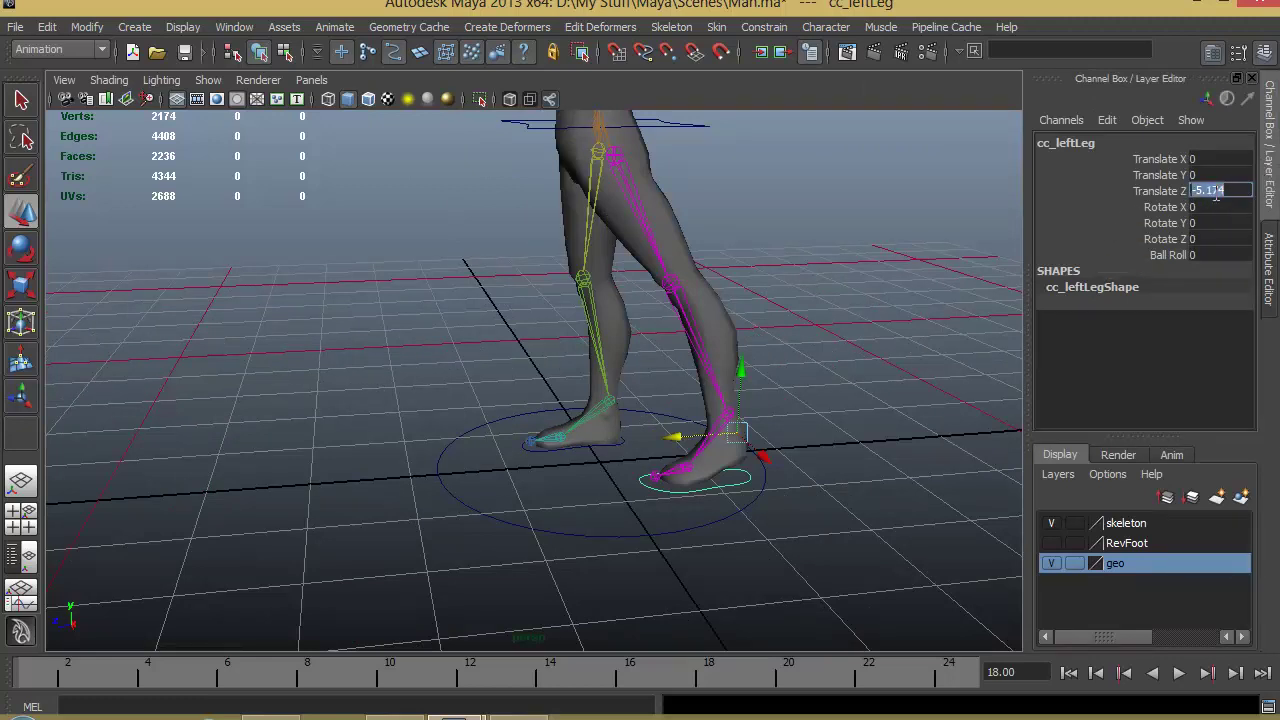
text(-5)
key(Return)
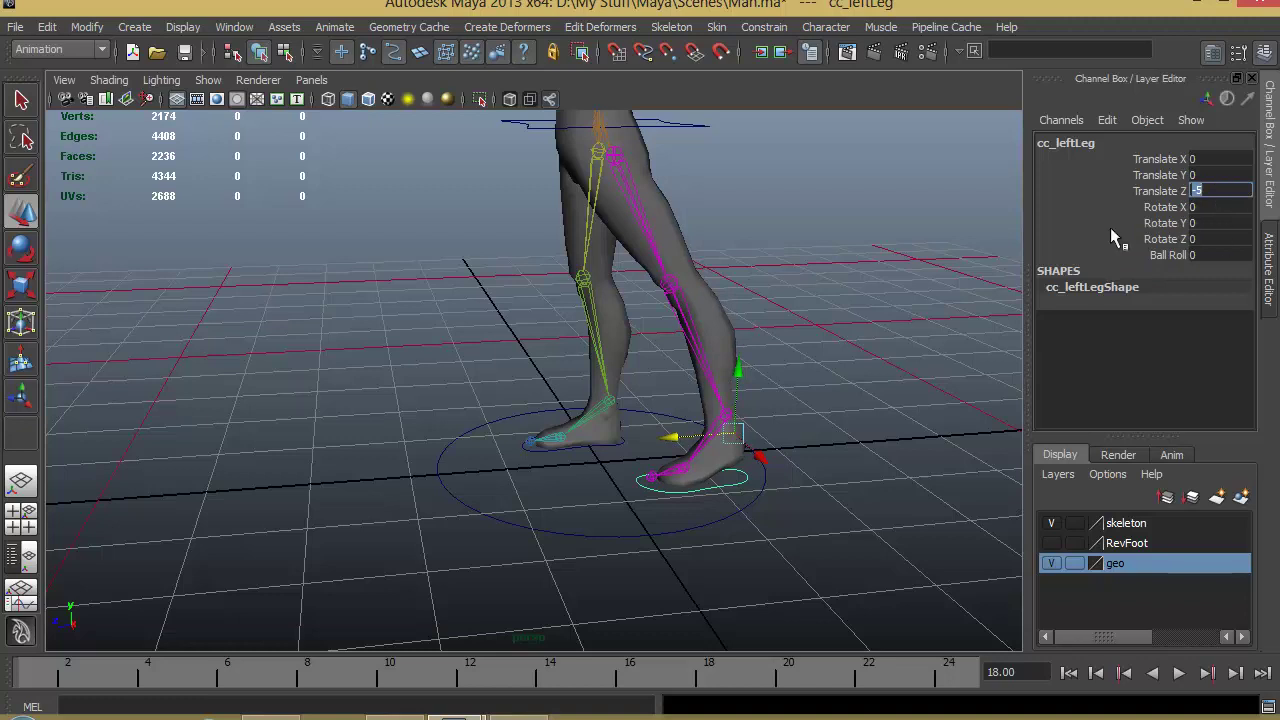
Step: Move the right foot control cc_rightLeg forward and set its Translate Z to 5
click(532, 448)
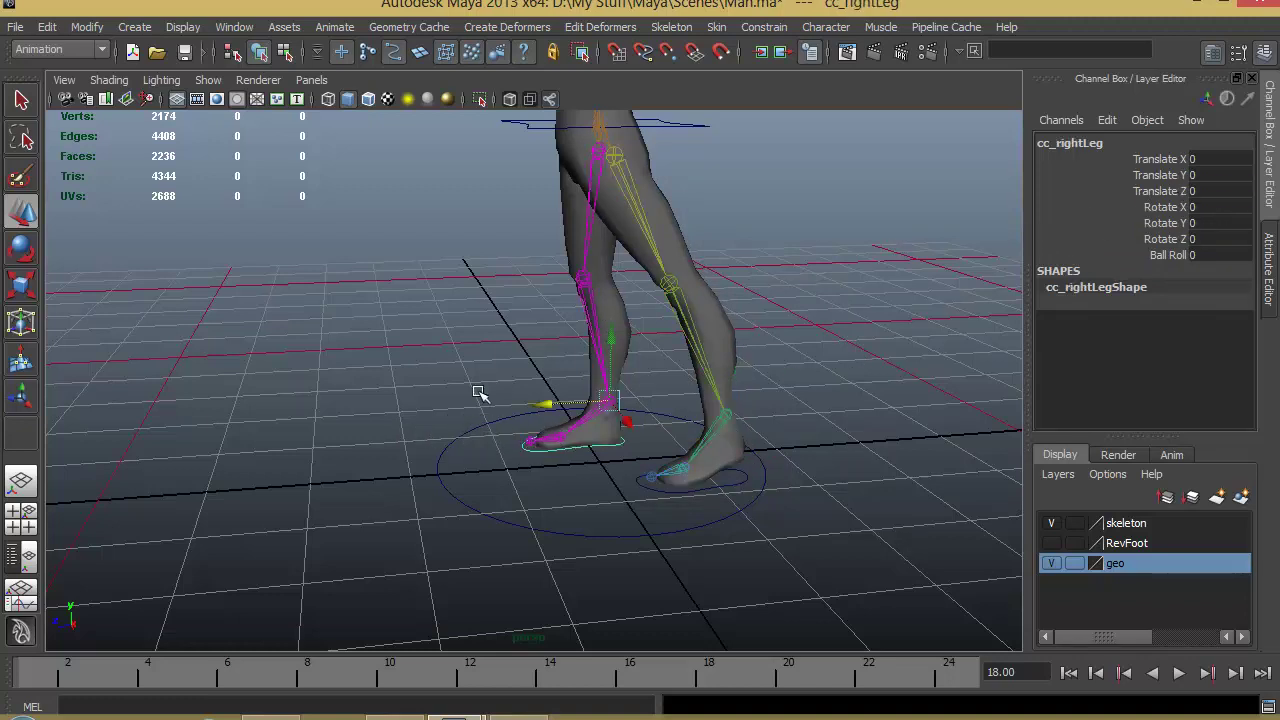
drag(560, 403, 500, 407)
click(1208, 190)
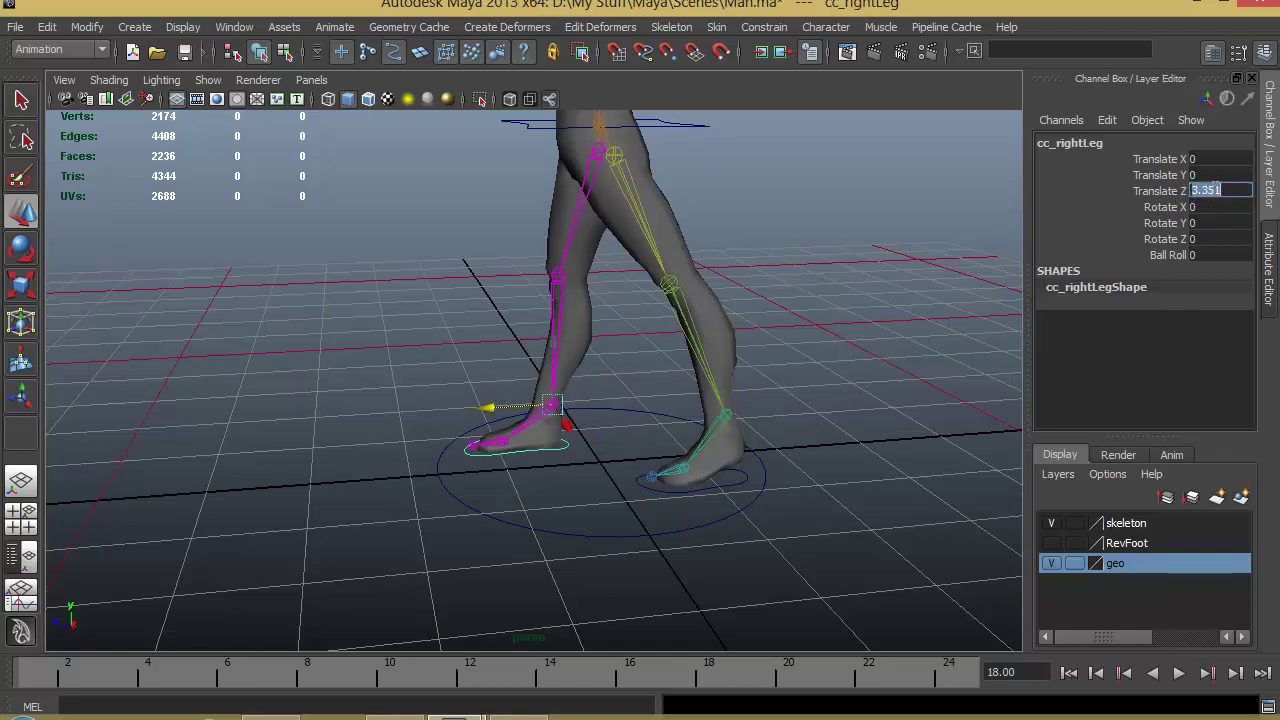
text(5)
key(Return)
Step: Lower the hip control ccHip by about 0.7 units in Translate Y so the knees bend
alt+drag(896, 267, 700, 250)
click(672, 192)
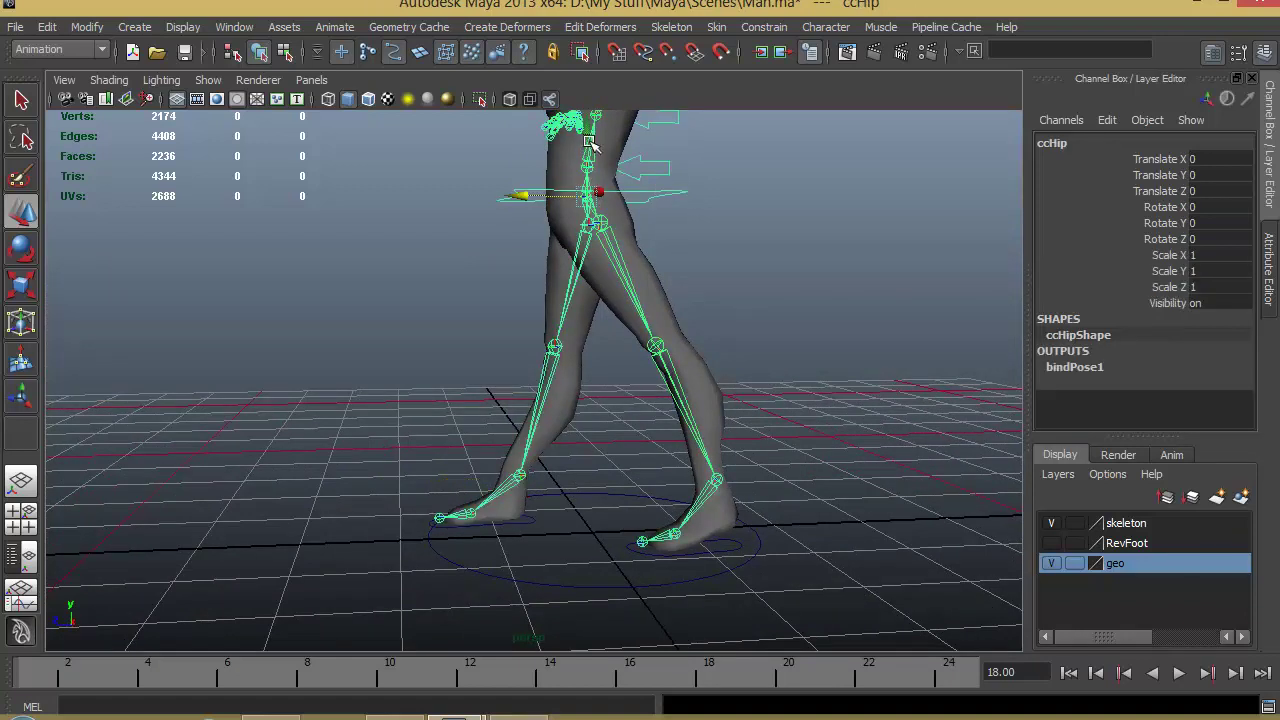
drag(591, 146, 593, 157)
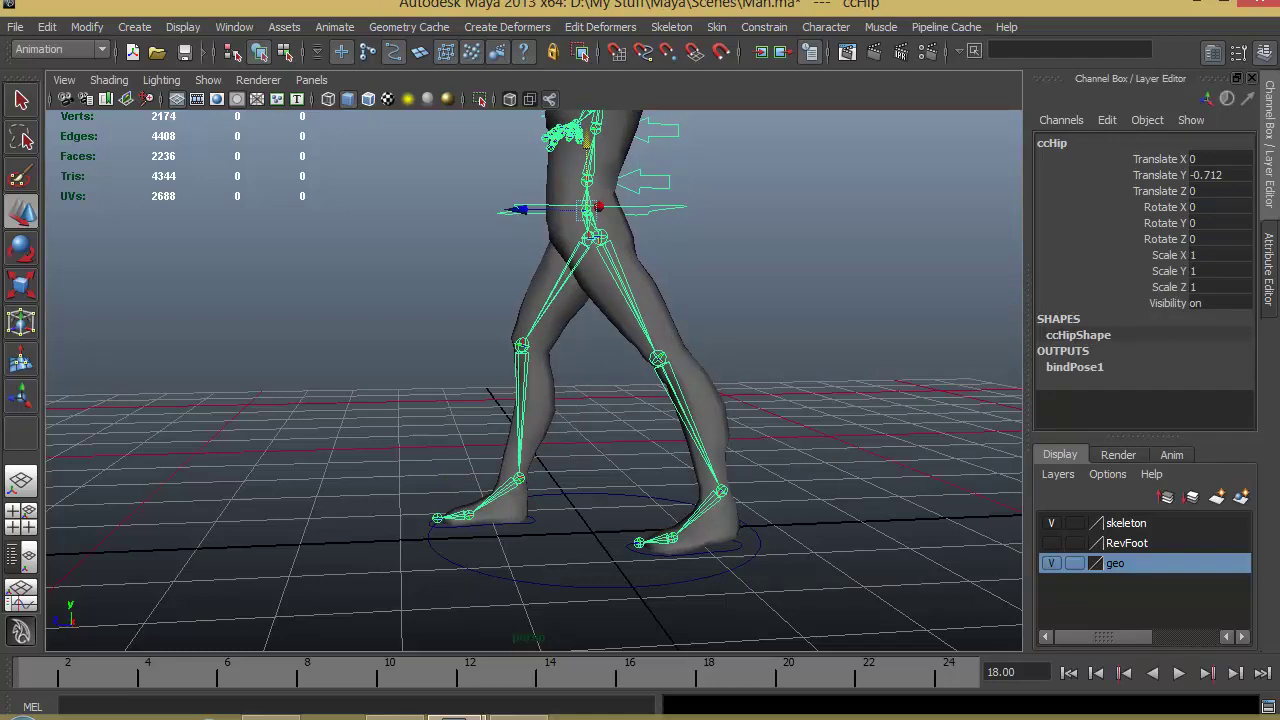
click(1232, 176)
click(1234, 176)
text(-0)
key(Return)
Step: Raise the rear heel by setting the Ball Roll of cc_leftLeg to 2.7
alt+drag(740, 470, 742, 515)
click(746, 501)
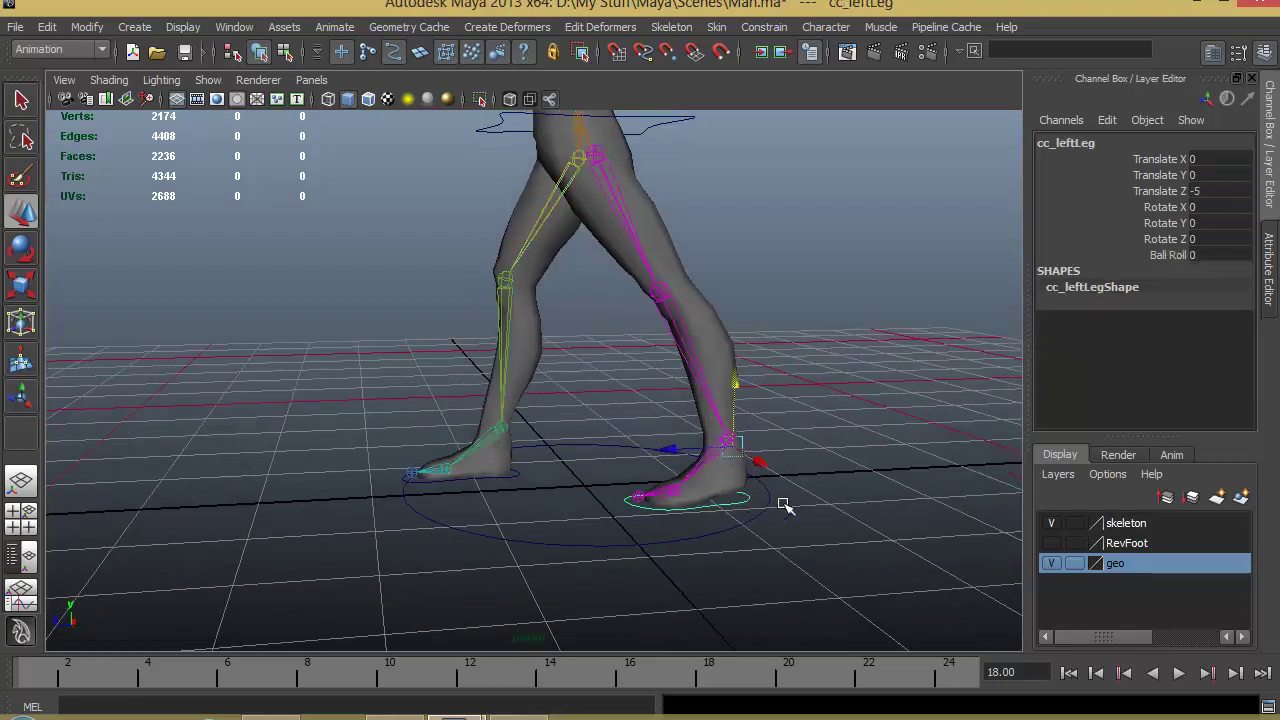
click(1172, 254)
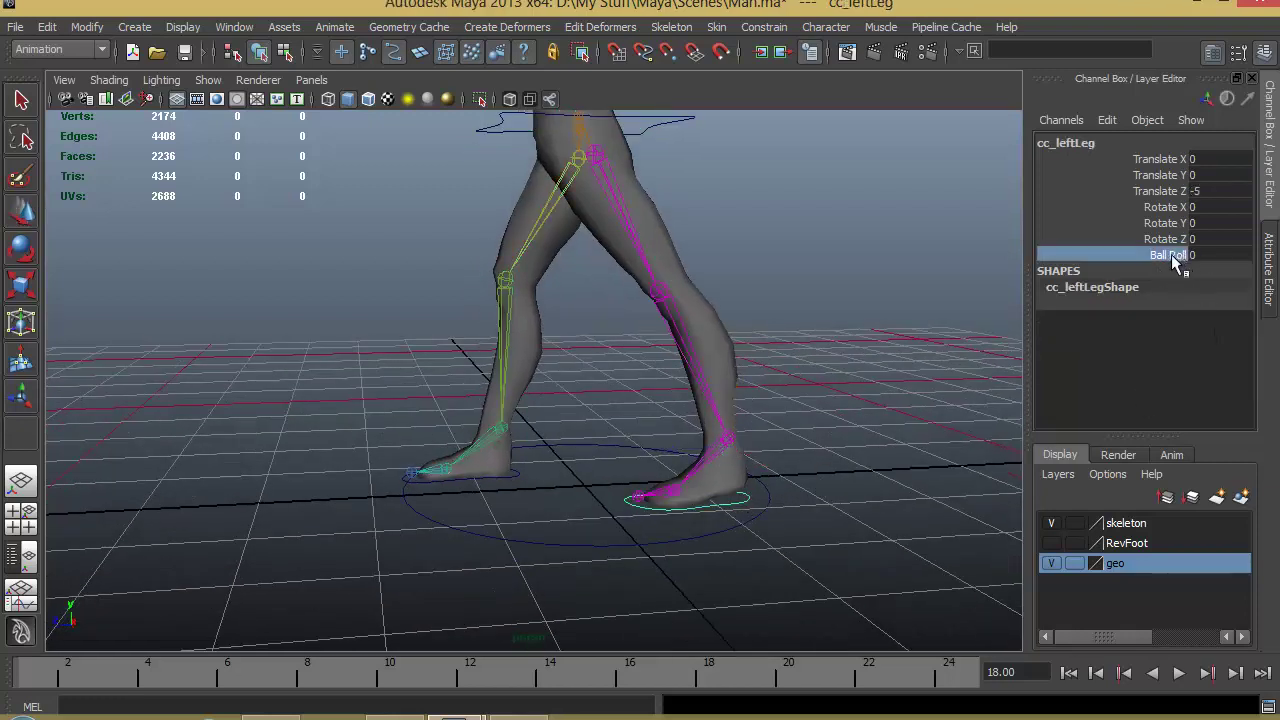
middle_drag(828, 344, 838, 342)
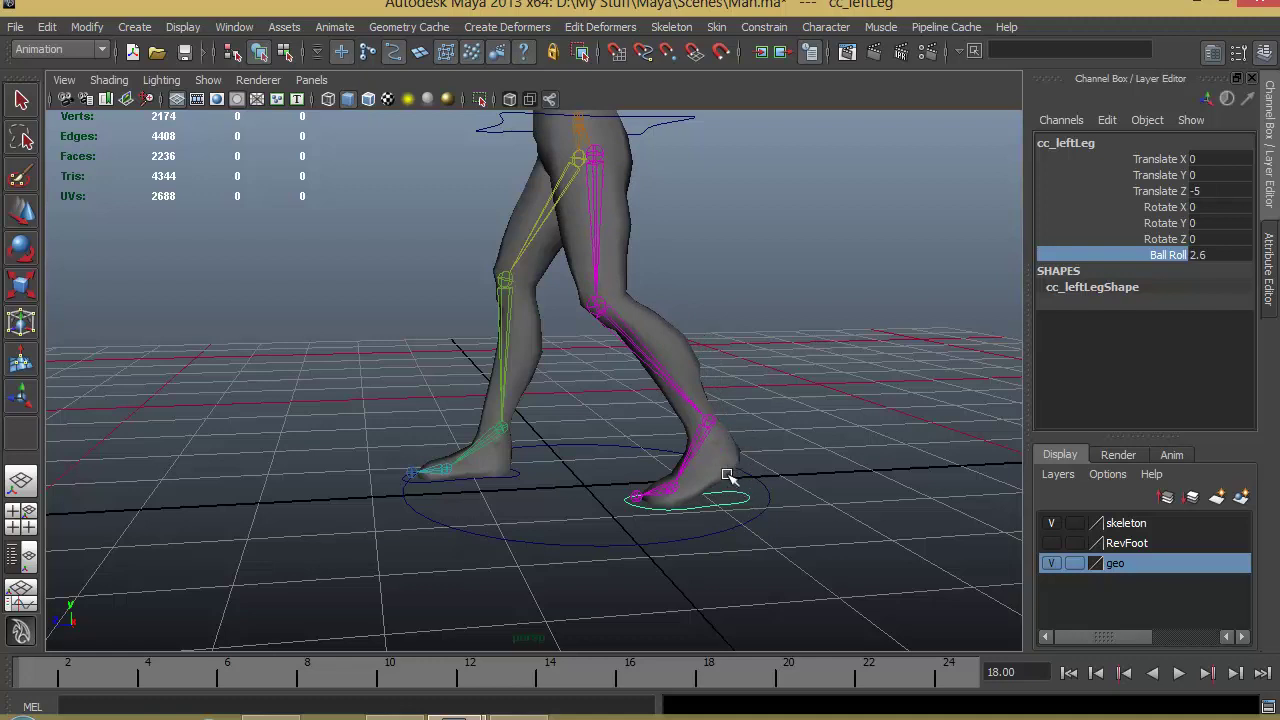
click(1197, 255)
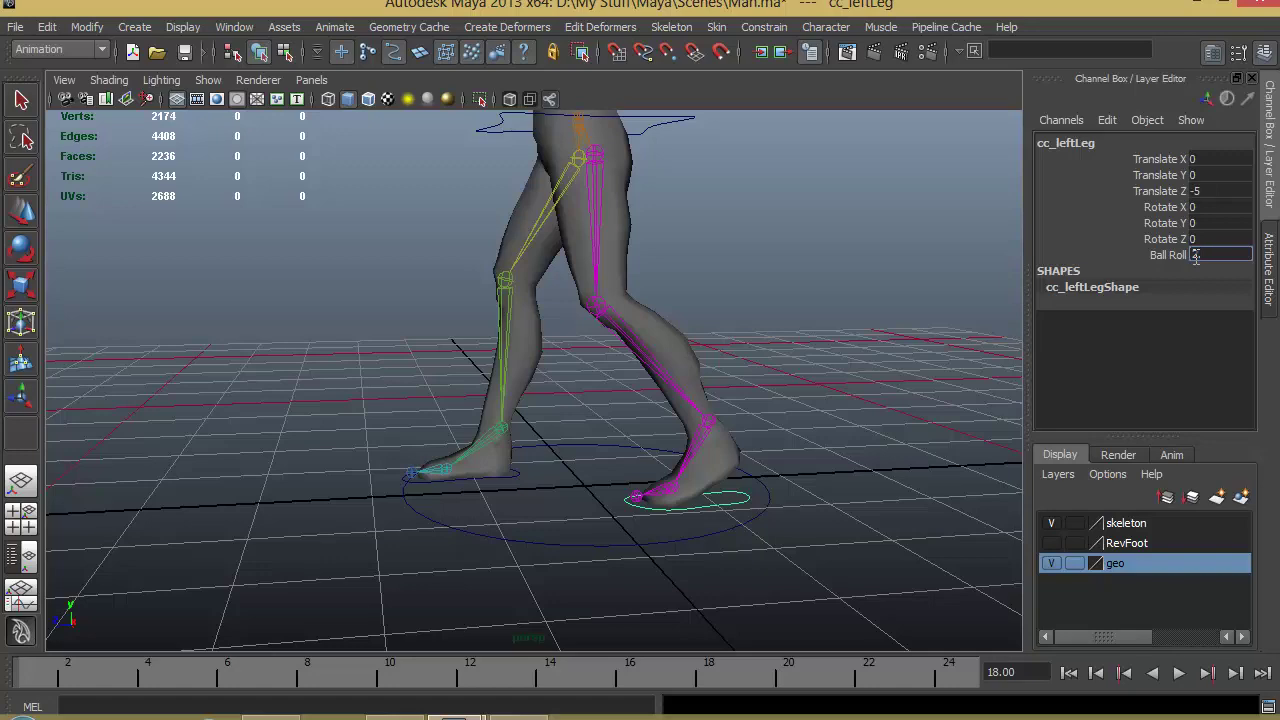
key(Return)
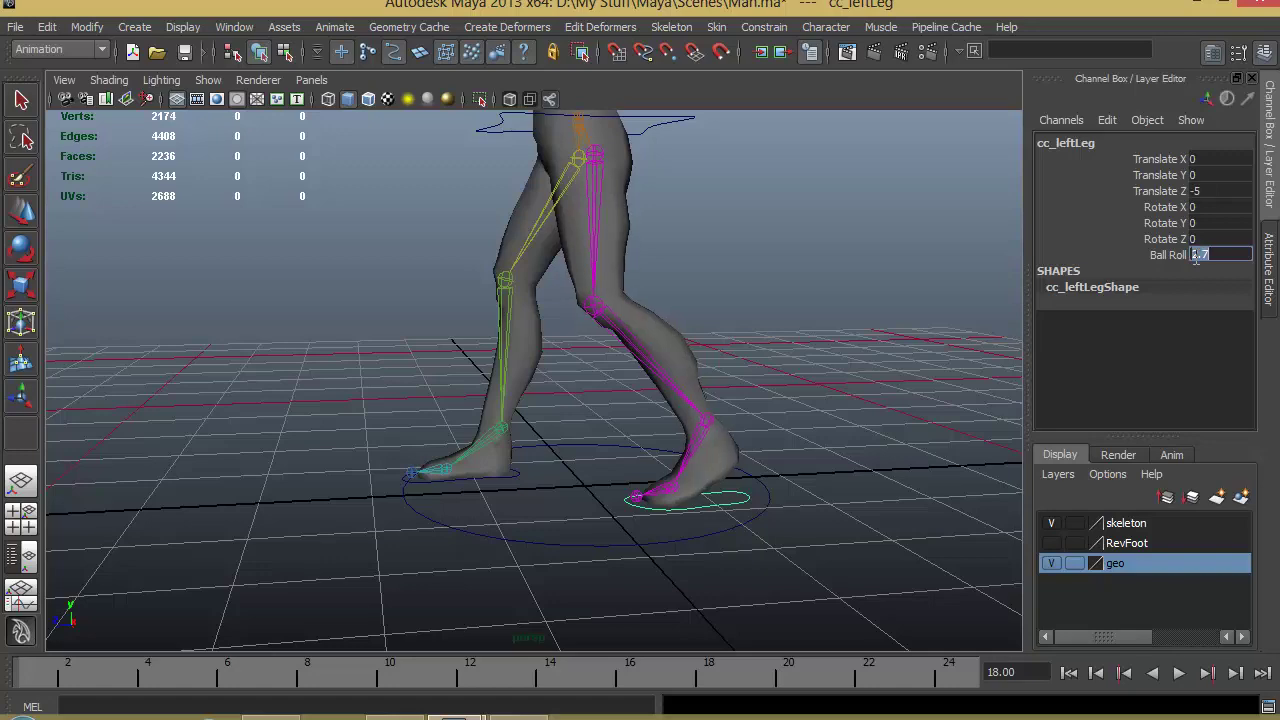
Step: Rotate the left arm control ccLeftArm down to the body's side, about -76 degrees in Z
alt+drag(566, 491, 640, 440)
scroll(628, 413, up, 3)
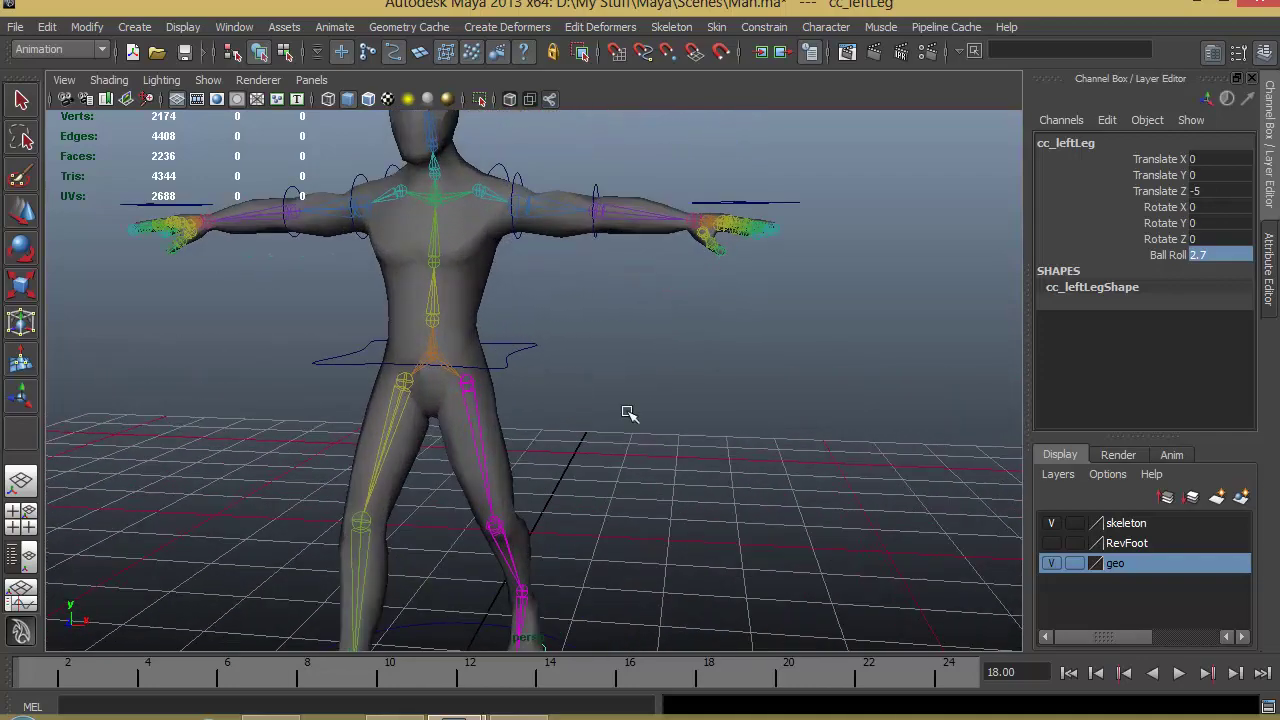
click(524, 240)
key(e)
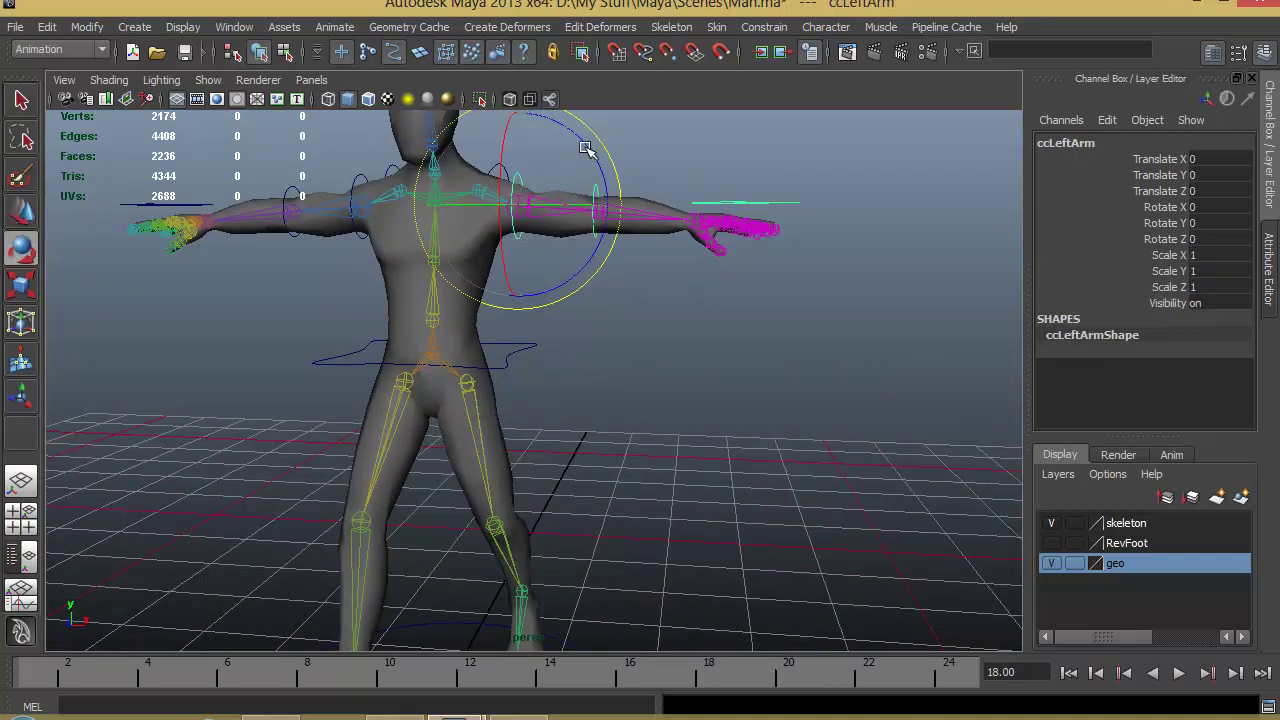
drag(586, 148, 600, 271)
Step: Rotate the right arm control ccRightArm down to the body's side, about -73 degrees in Z
alt+drag(451, 349, 553, 350)
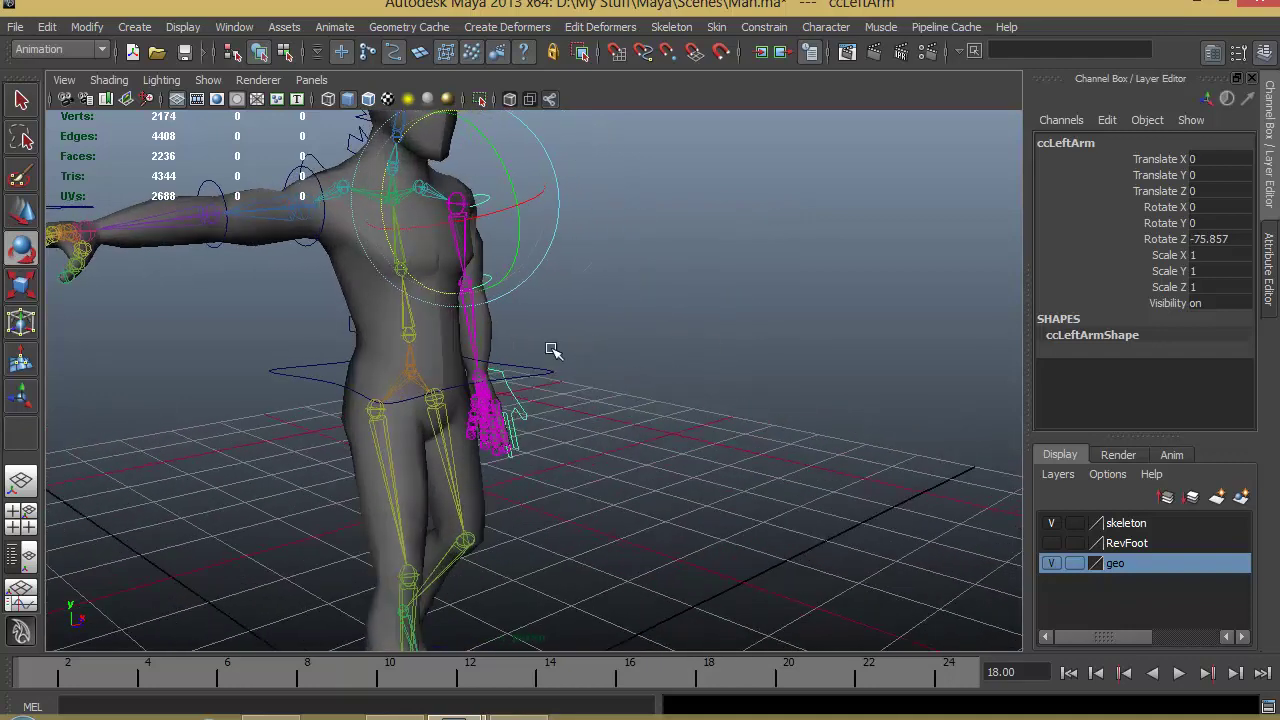
click(305, 200)
drag(236, 168, 506, 456)
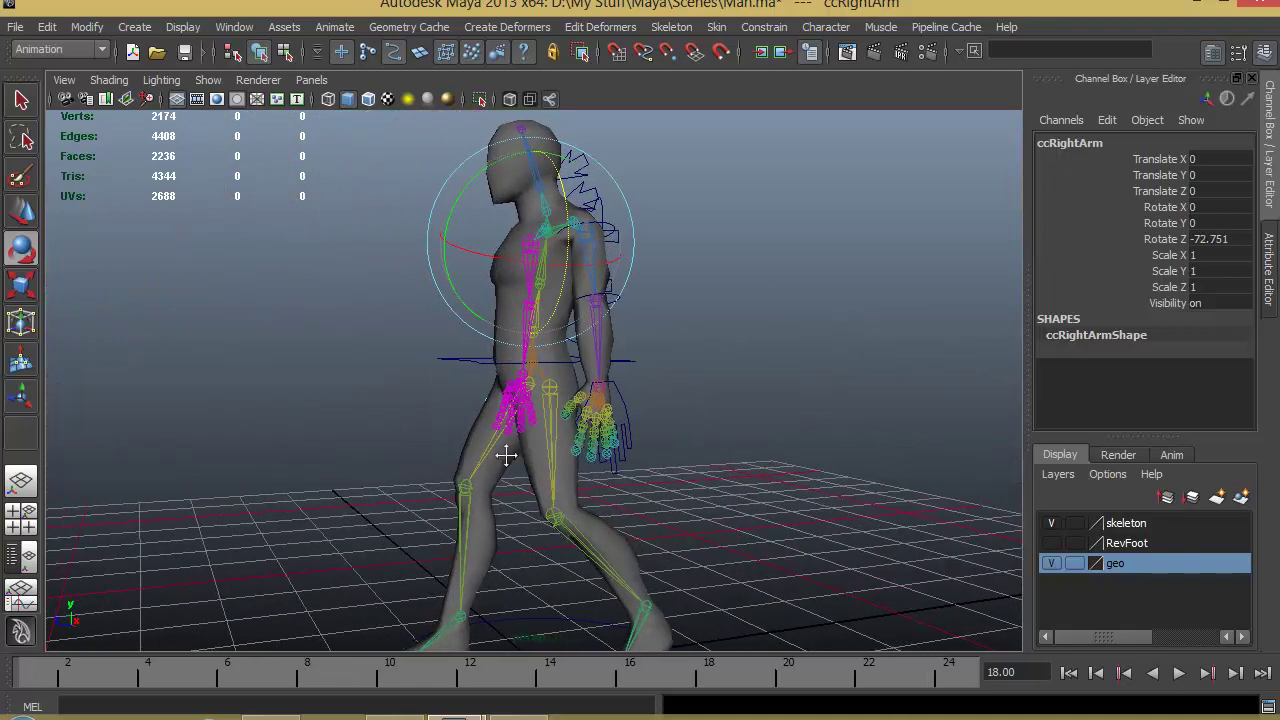
alt+middle_drag(506, 456, 509, 311)
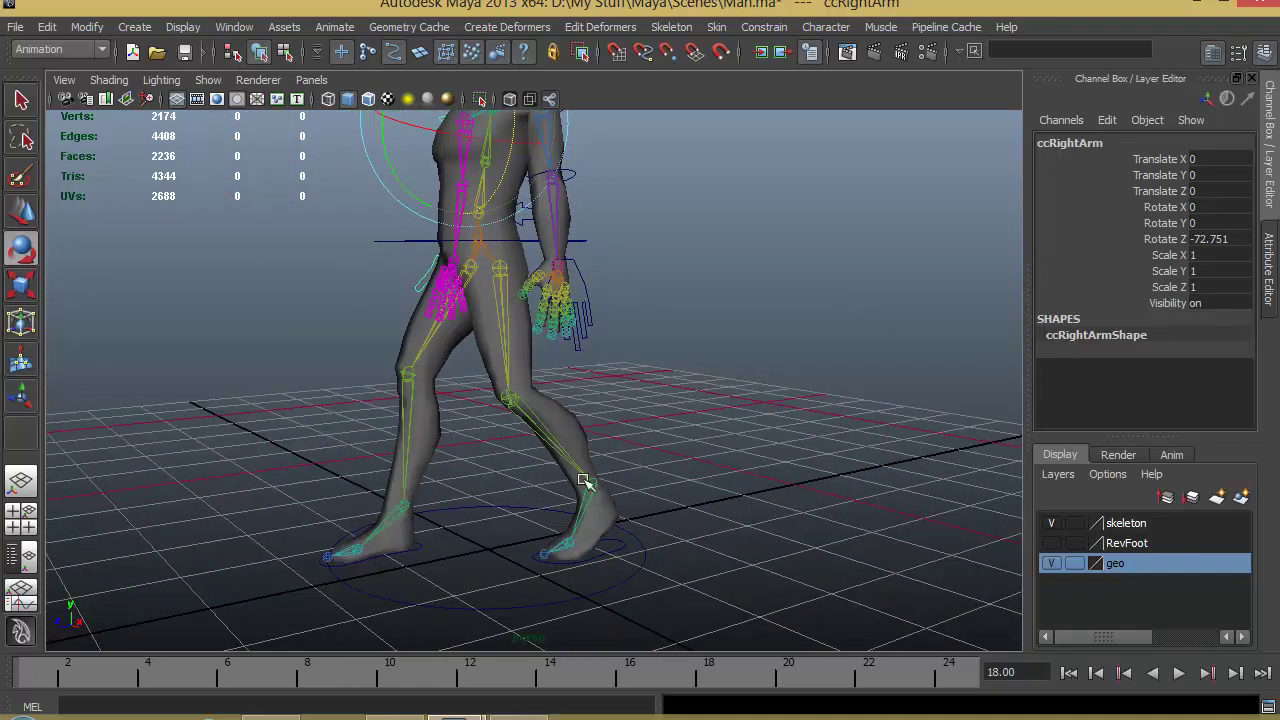
Step: Bend the left forearm forward by rotating the ccLeftElbow control about -22 degrees in Y
alt+drag(510, 397, 575, 450)
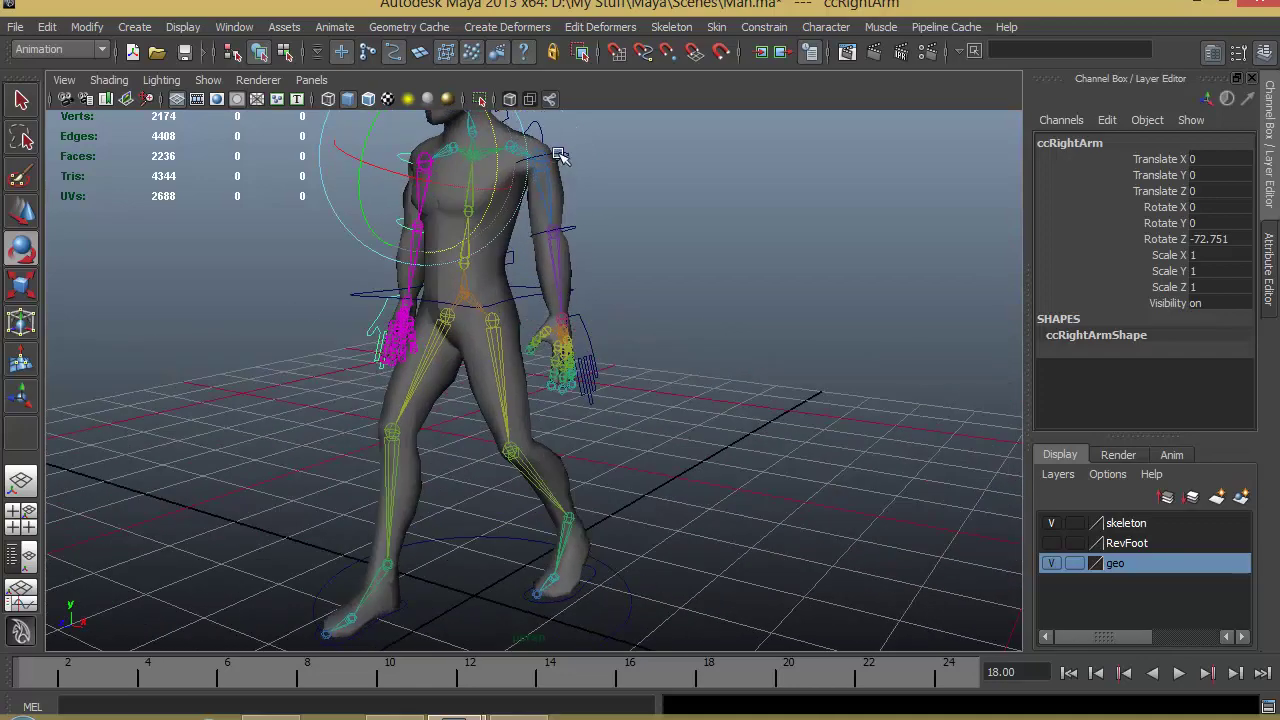
alt+drag(560, 155, 568, 242)
click(516, 243)
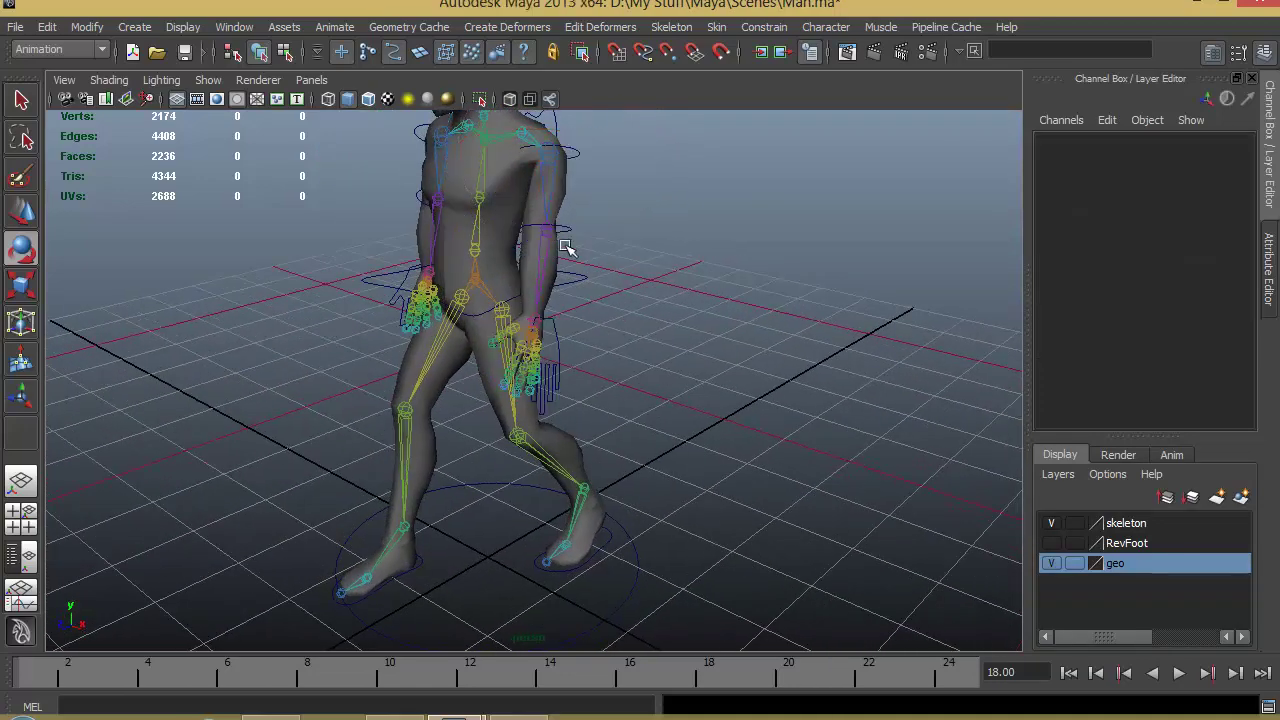
click(560, 234)
drag(486, 245, 527, 362)
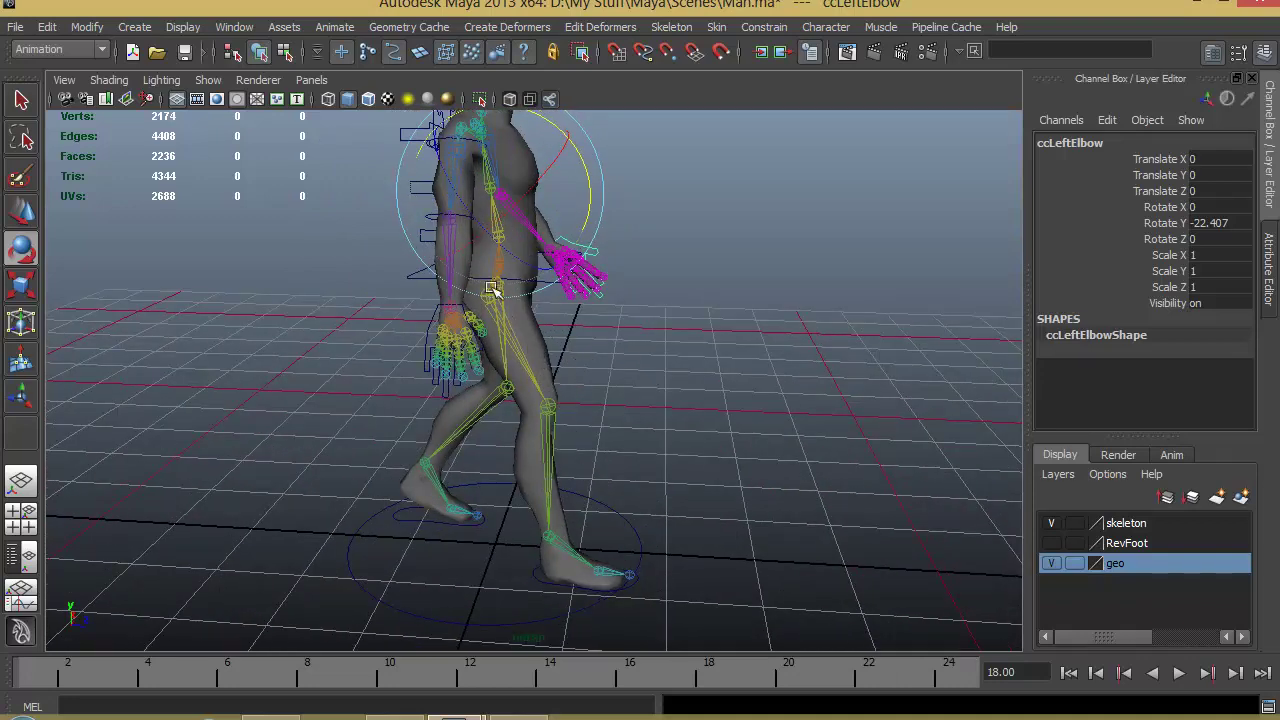
Step: Swing the right arm backward by rotating the ccRightArm control about 20 degrees in Y
alt+drag(493, 289, 530, 368)
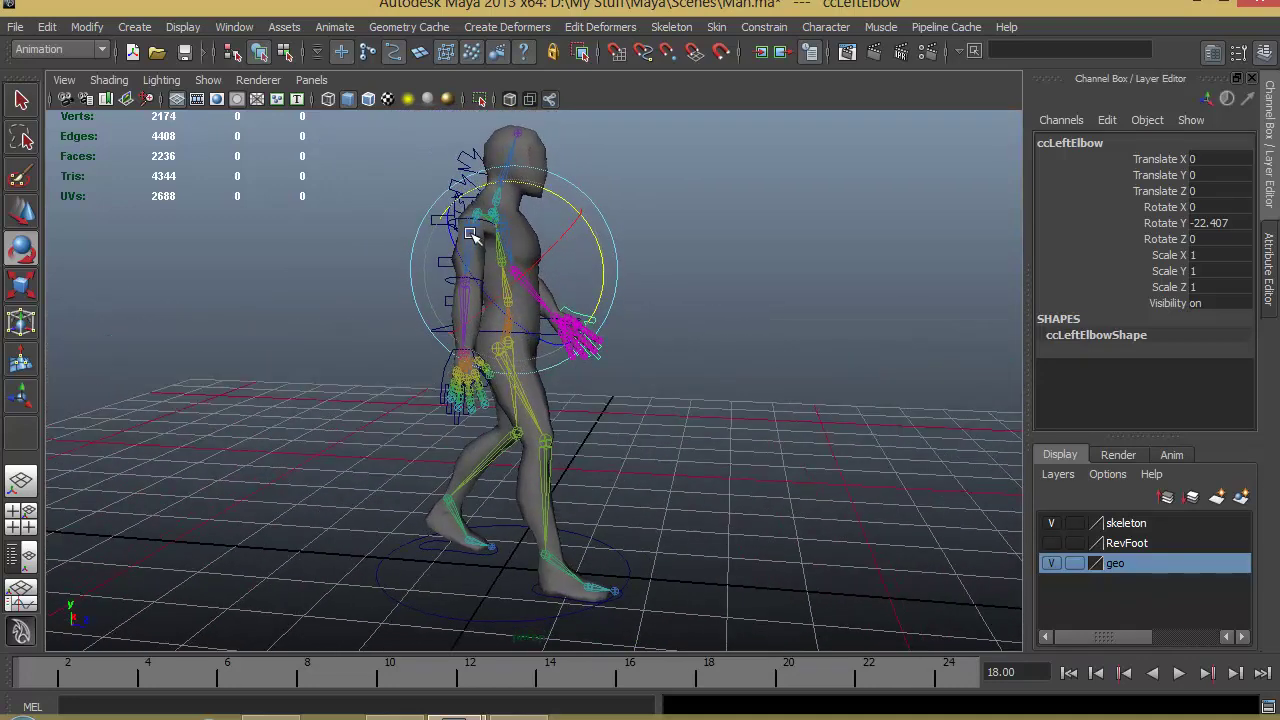
click(372, 222)
click(550, 255)
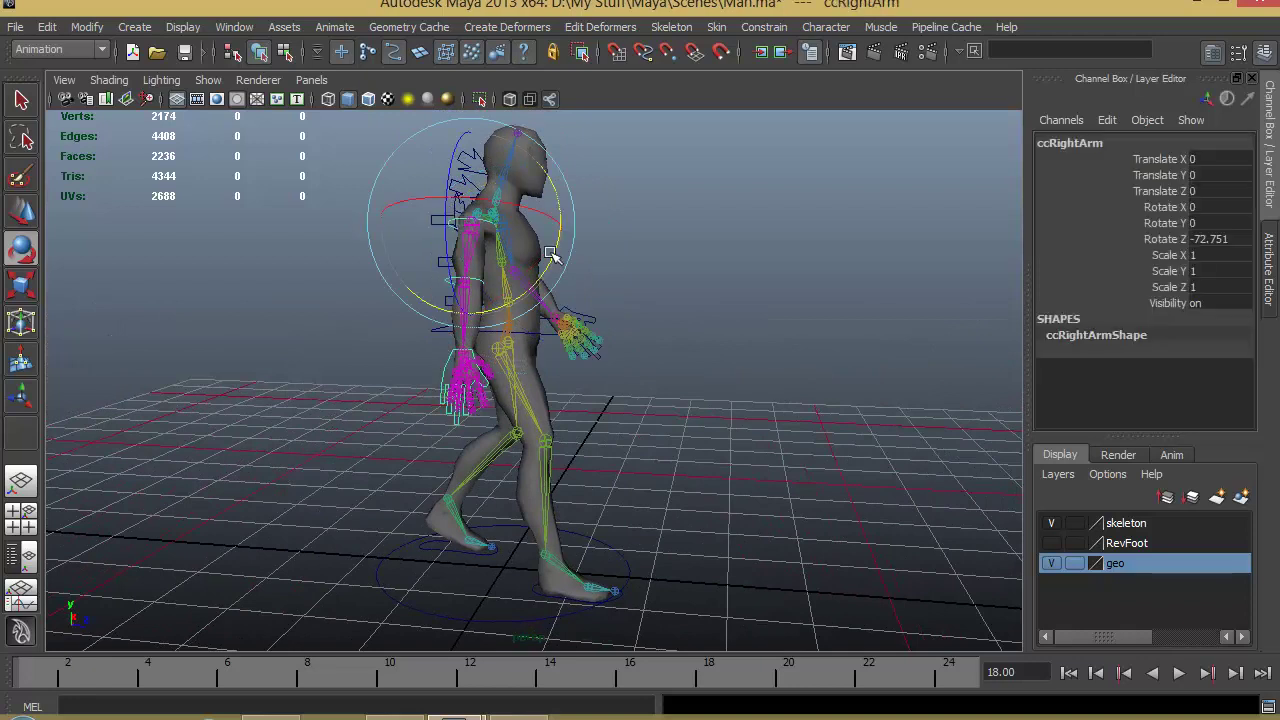
drag(545, 268, 529, 286)
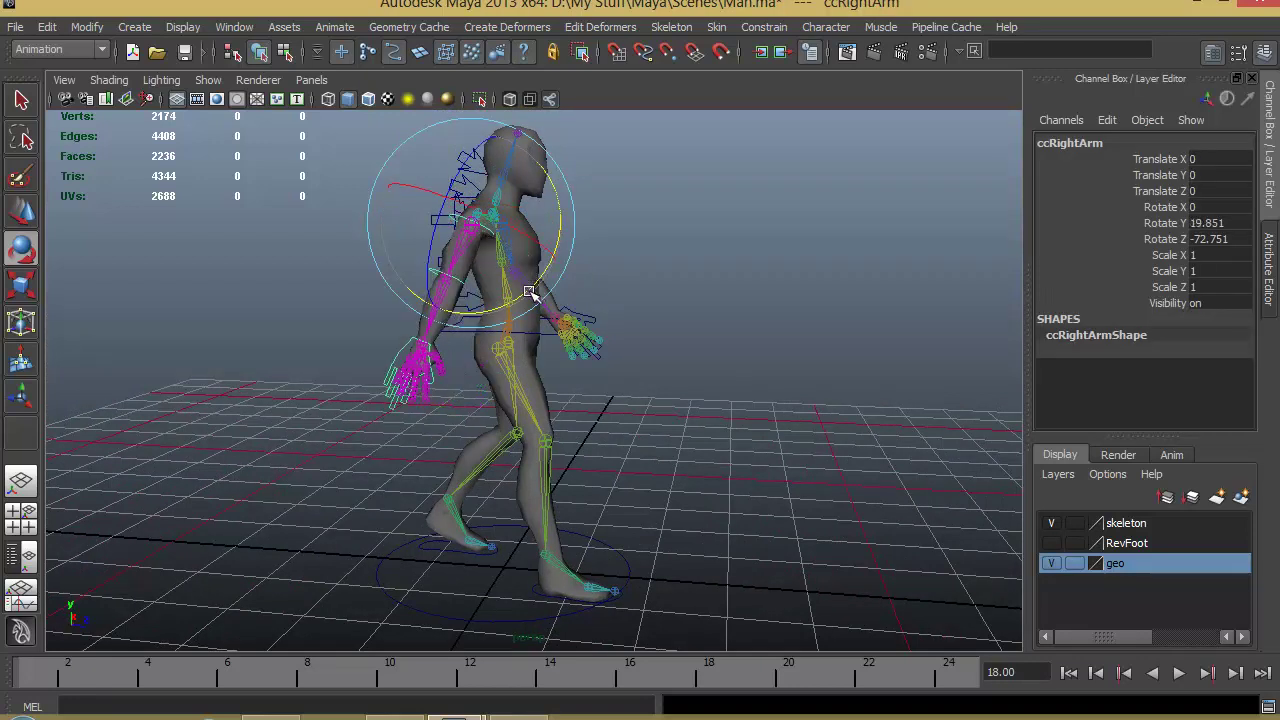
click(517, 300)
Step: Bend the right forearm forward by rotating the ccRightElbow control about -16 degrees in Y
click(456, 285)
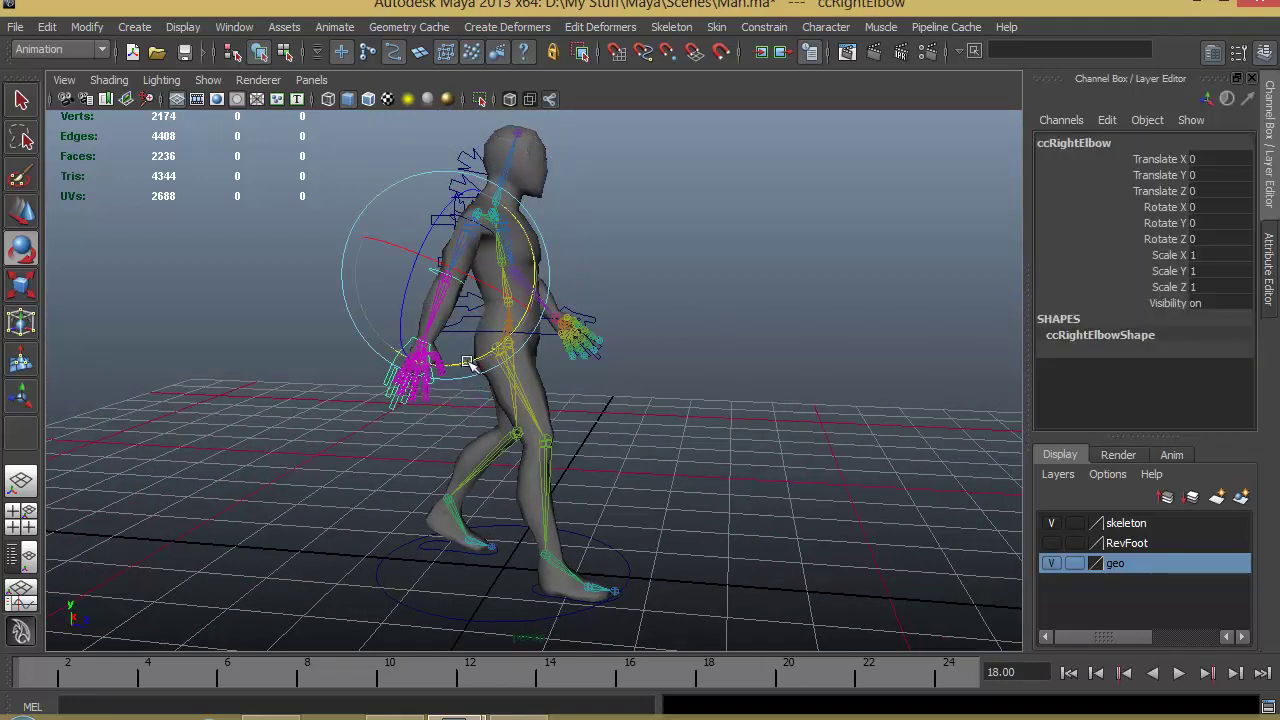
drag(466, 367, 611, 323)
click(478, 228)
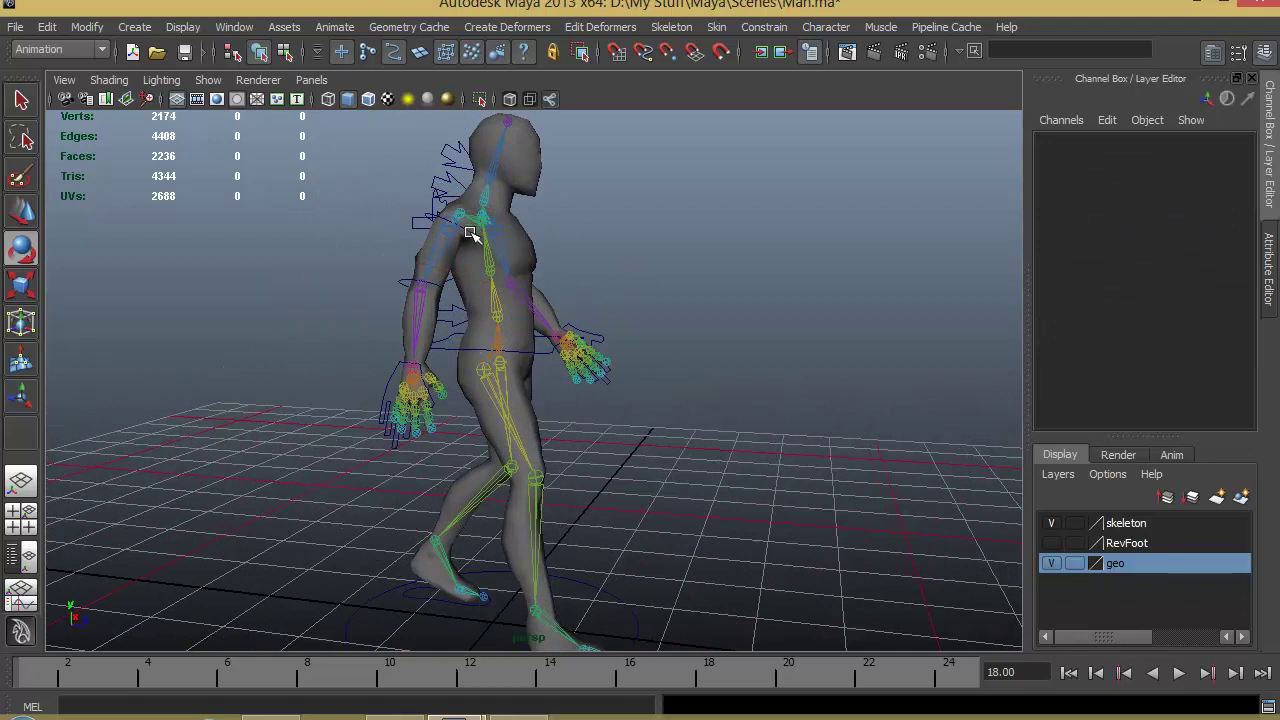
Step: Adjust the right arm's backward swing, setting ccRightArm to Rotate Y 17 and Rotate Z -75
click(485, 283)
drag(512, 287, 565, 278)
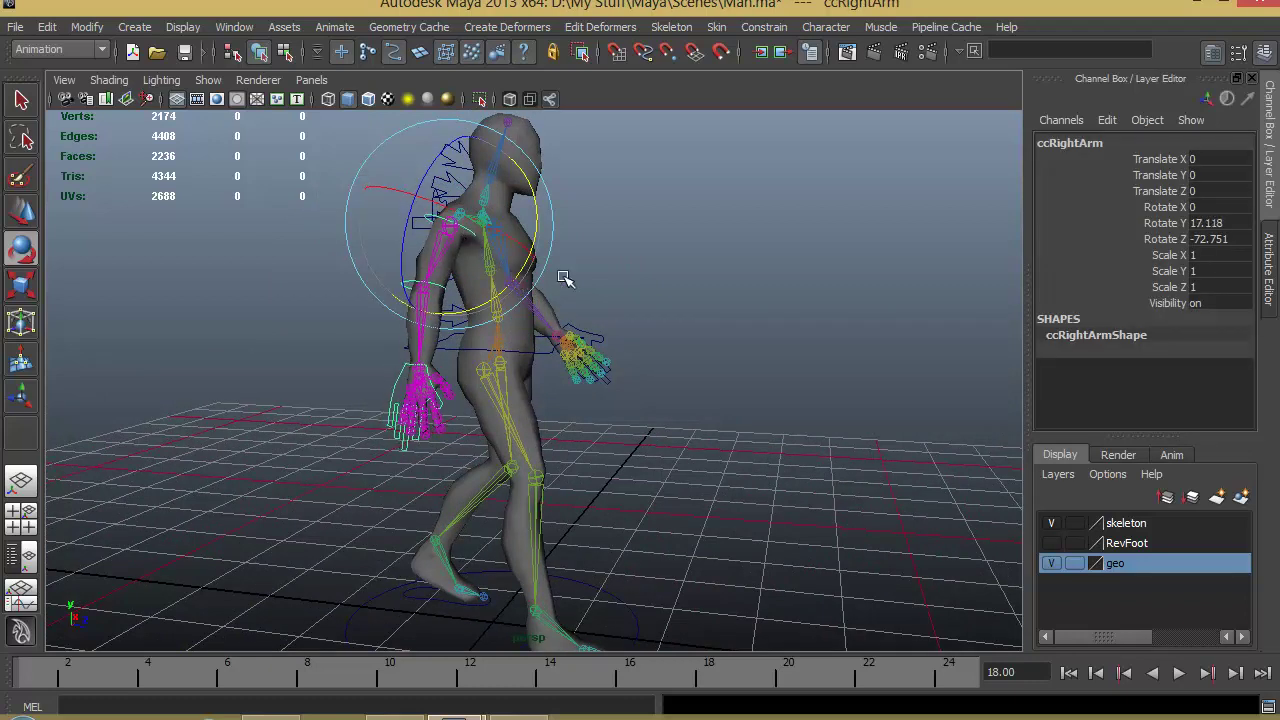
double_click(1222, 222)
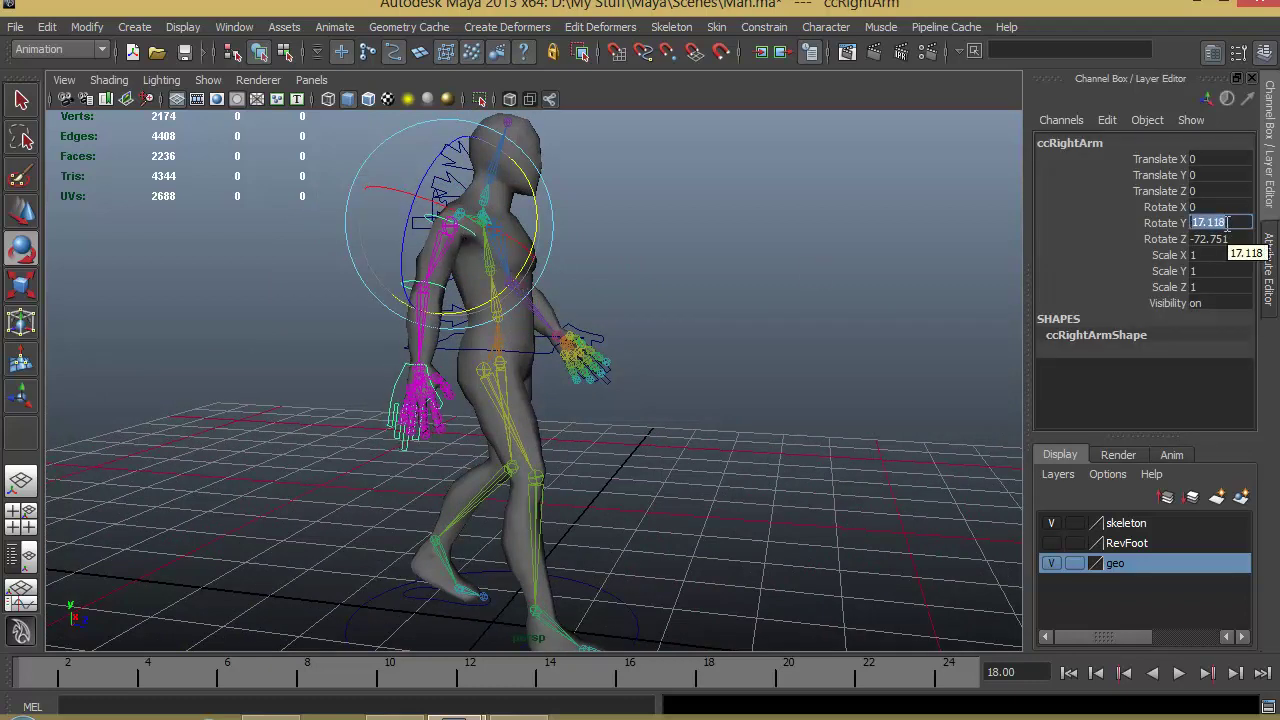
text(17)
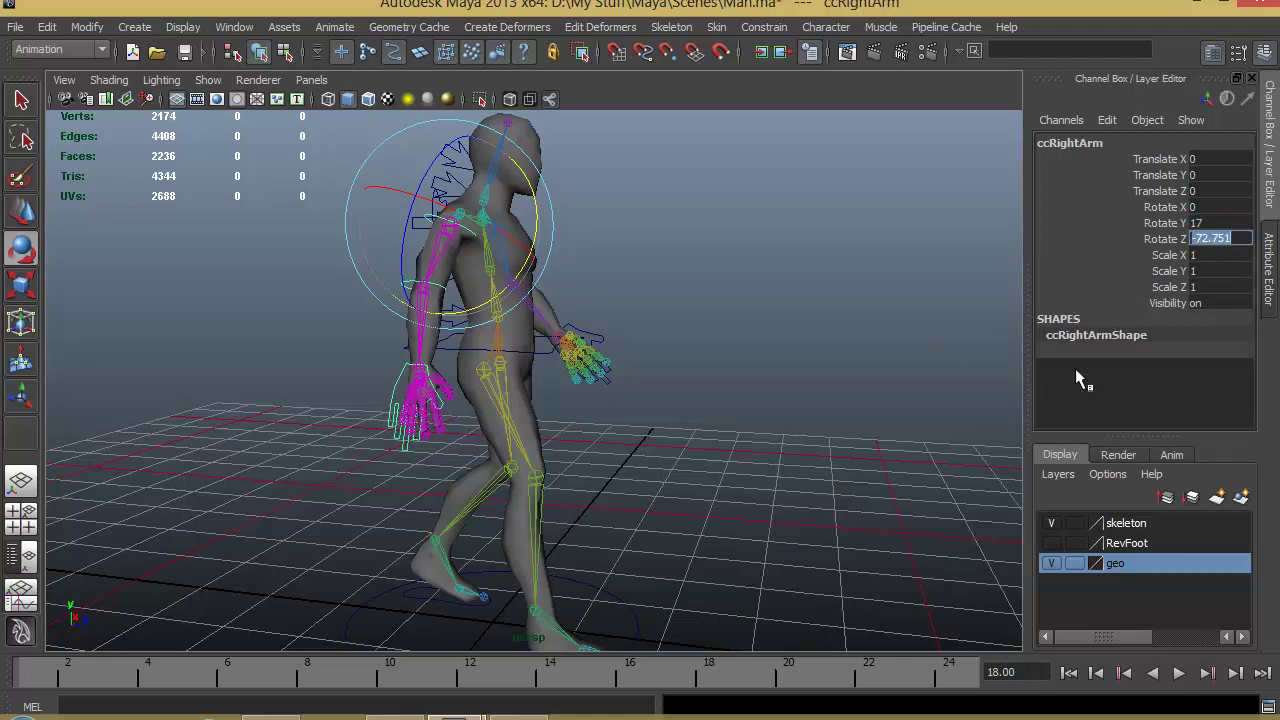
text(-75)
Step: Set the ccLeftArm control to Rotate Y -17 and Rotate Z -75
alt+drag(1000, 398, 633, 241)
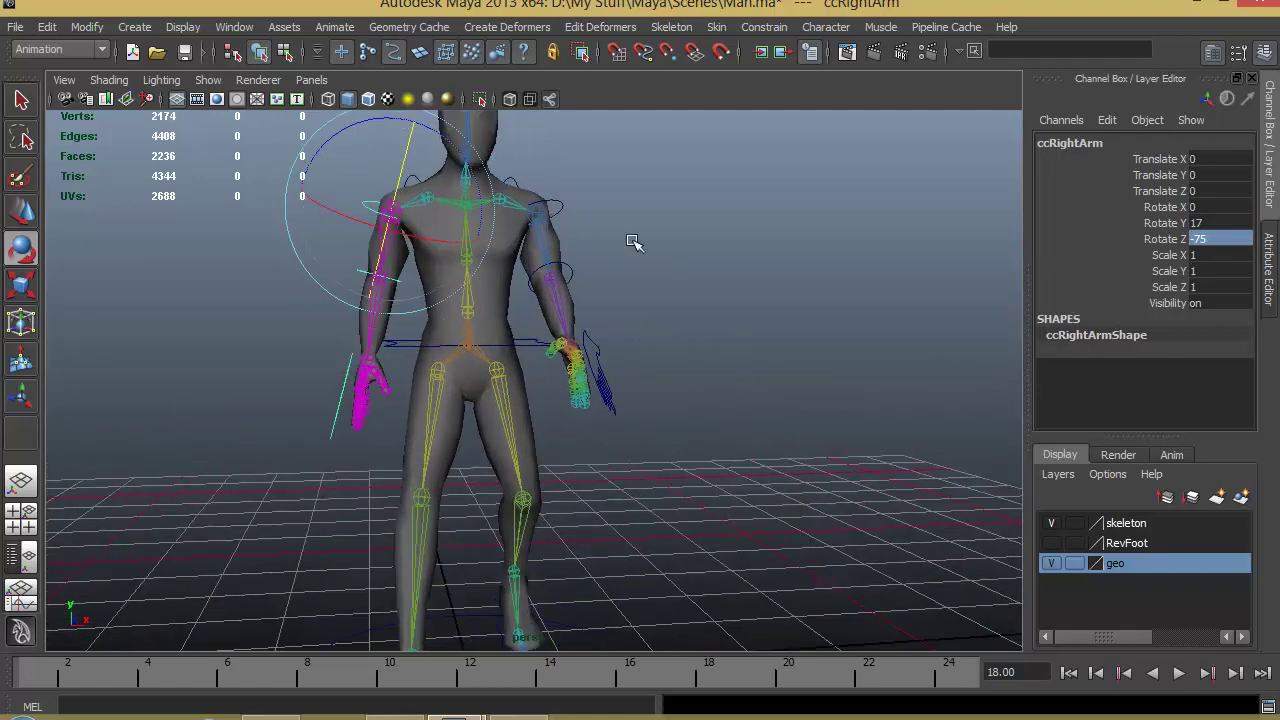
click(563, 200)
double_click(1215, 223)
text(-)
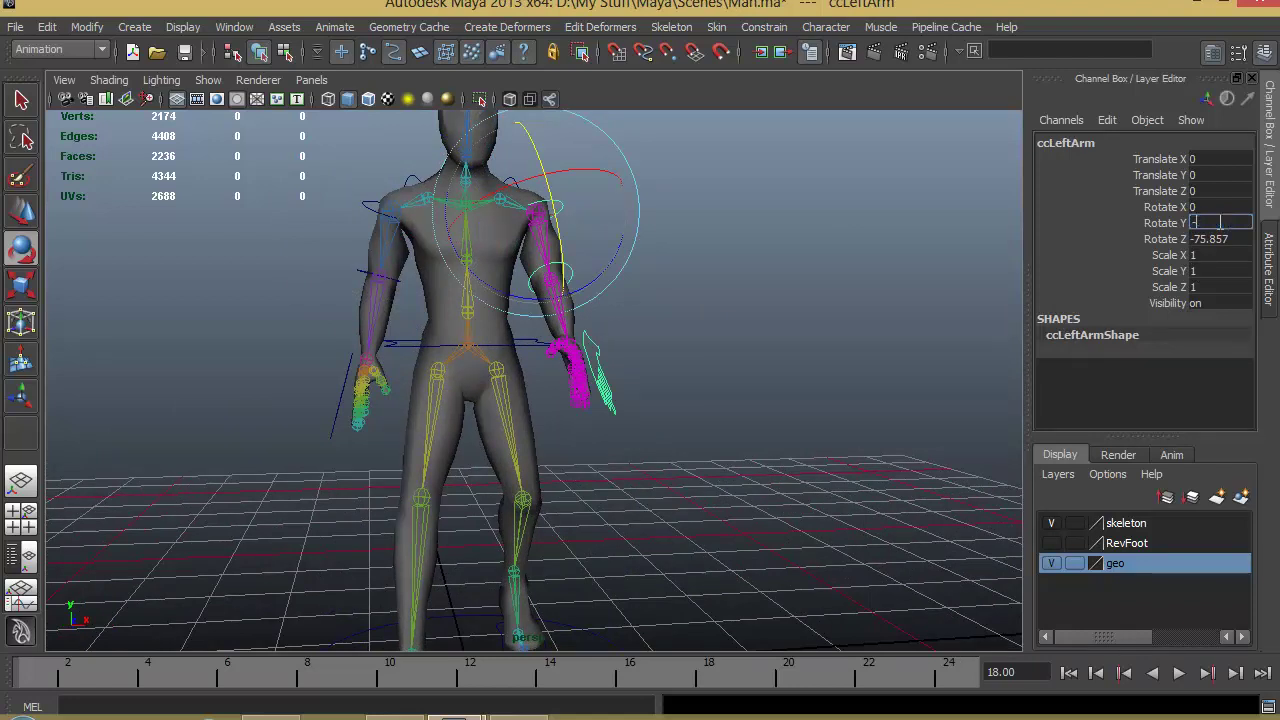
text(17)
key(Return)
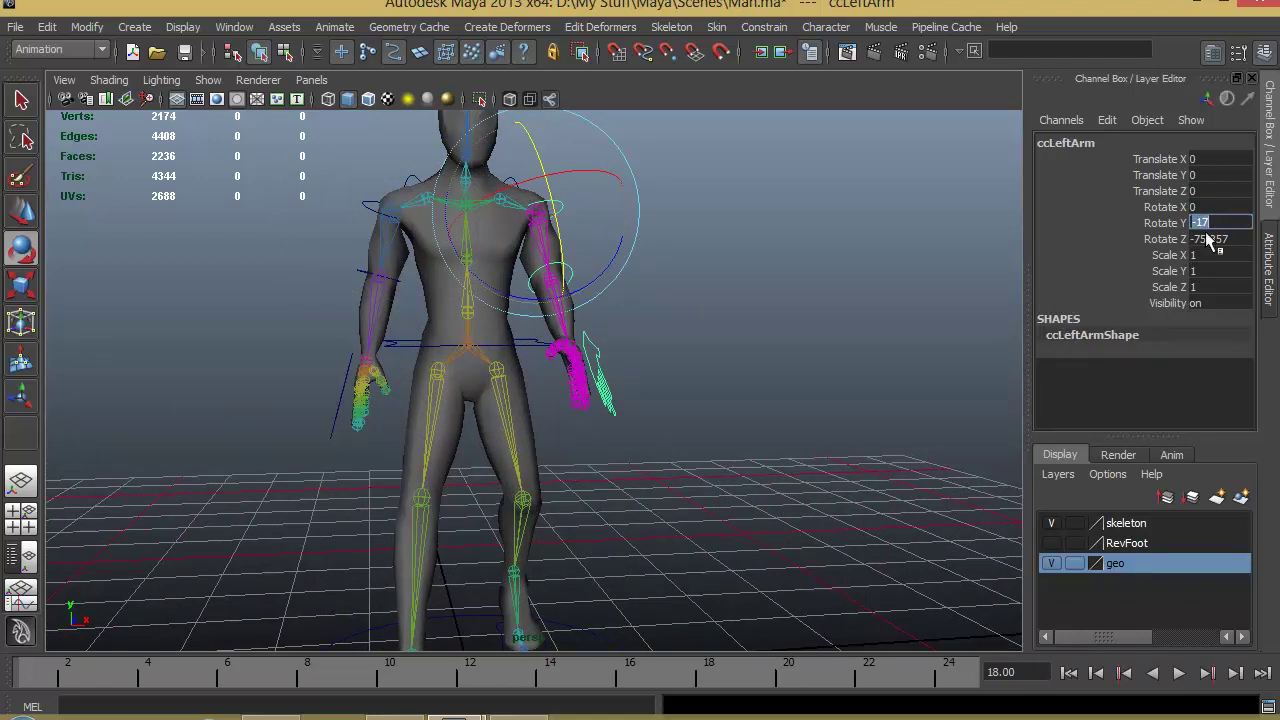
double_click(1212, 239)
text(-75)
key(Return)
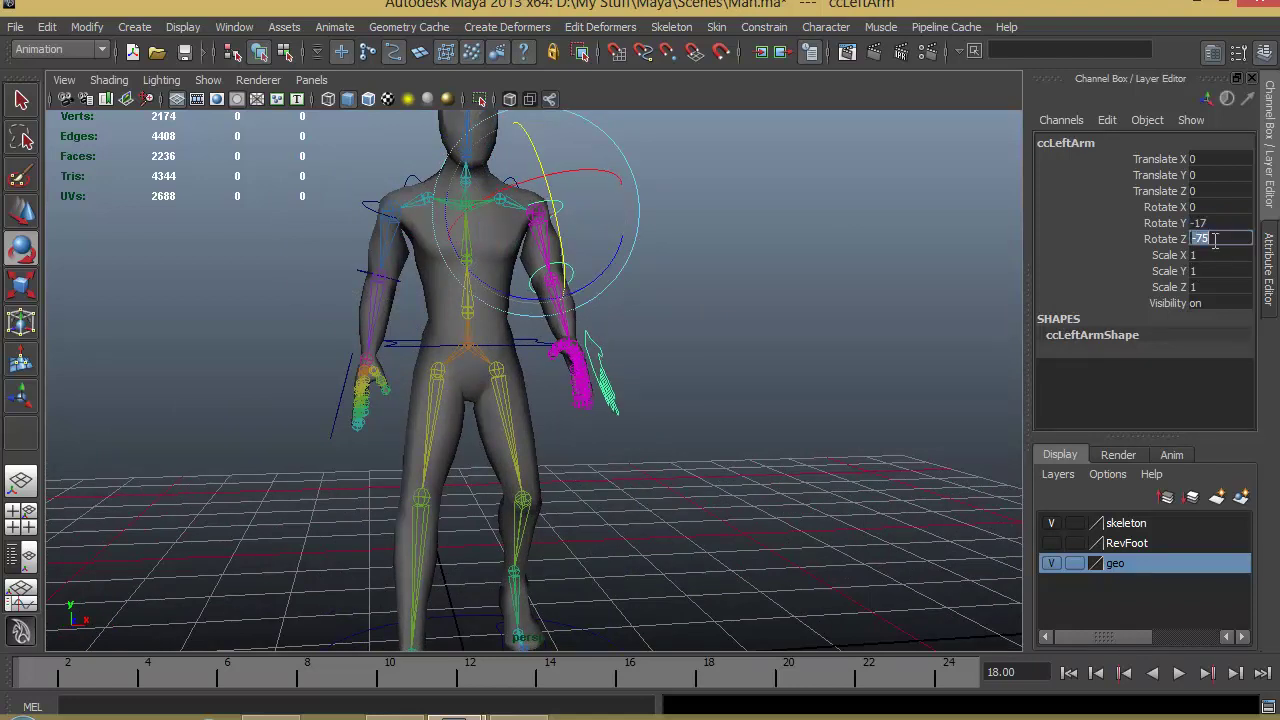
Step: Set the ccLeftElbow control's Rotate Y to -22
alt+drag(545, 357, 646, 311)
click(646, 311)
click(571, 277)
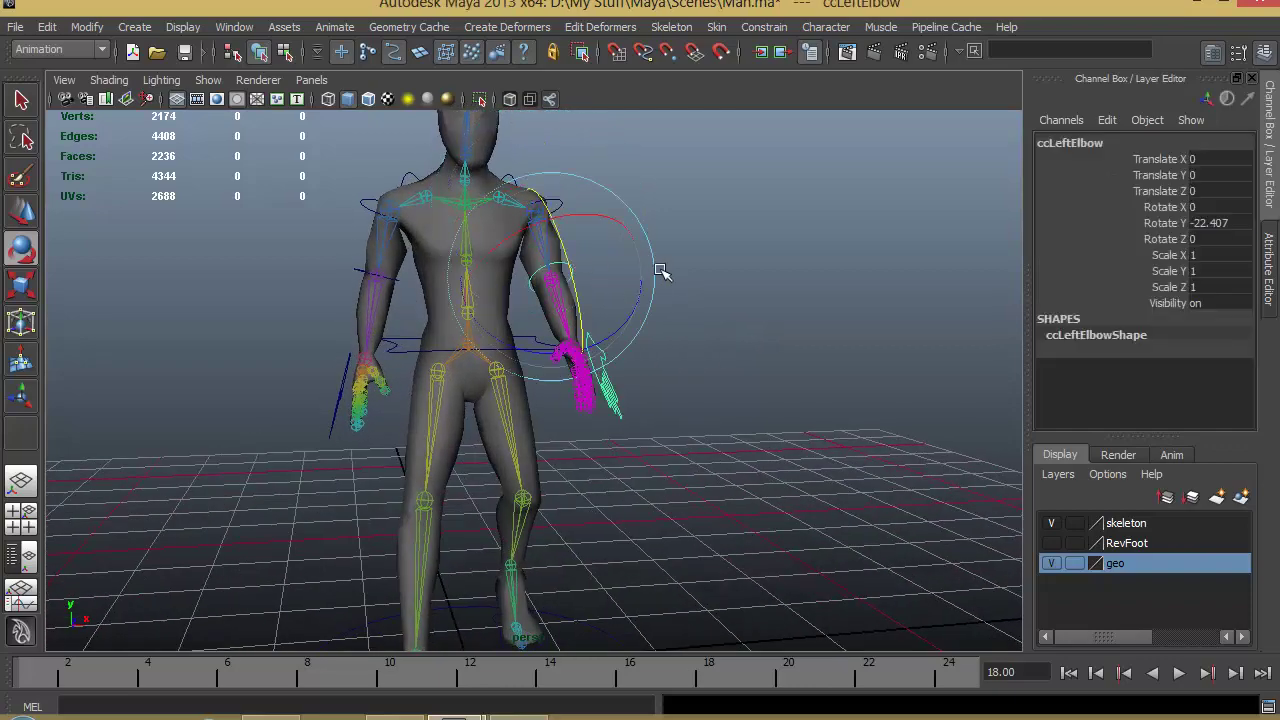
double_click(1214, 222)
text(-22)
key(Return)
Step: Set the ccRightElbow control's Rotate Y to -15
alt+drag(168, 390, 214, 380)
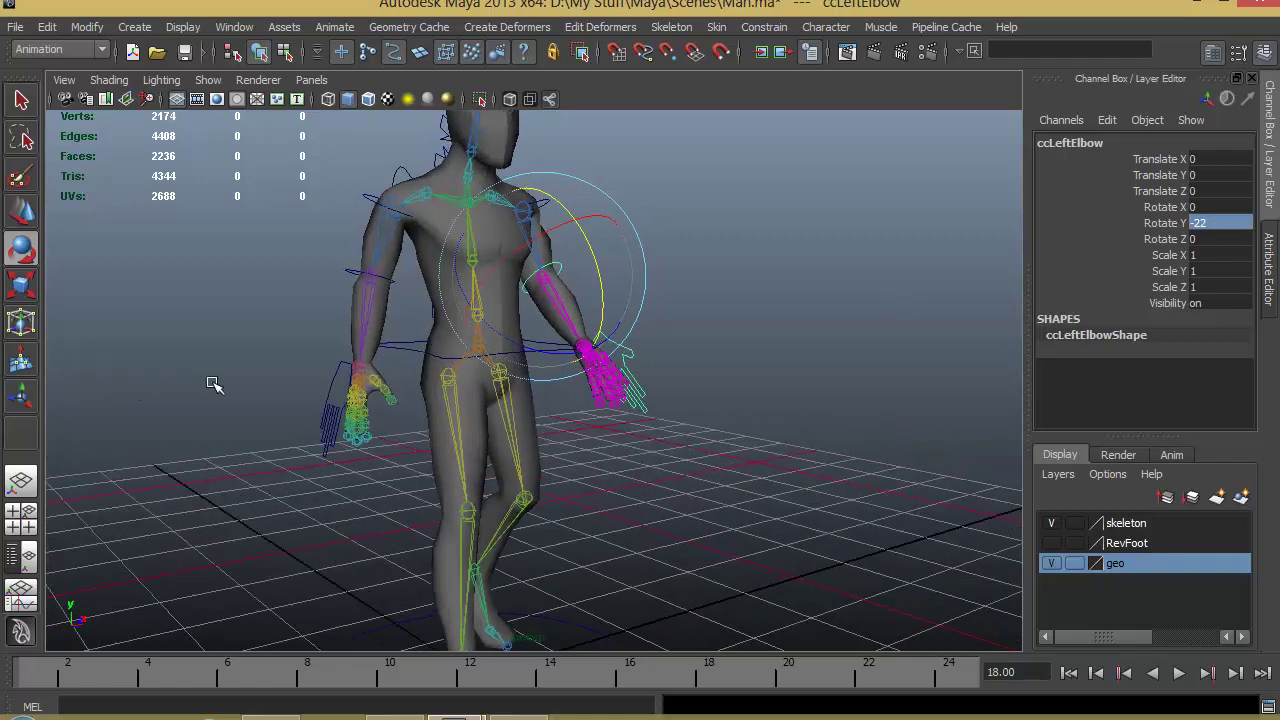
click(347, 267)
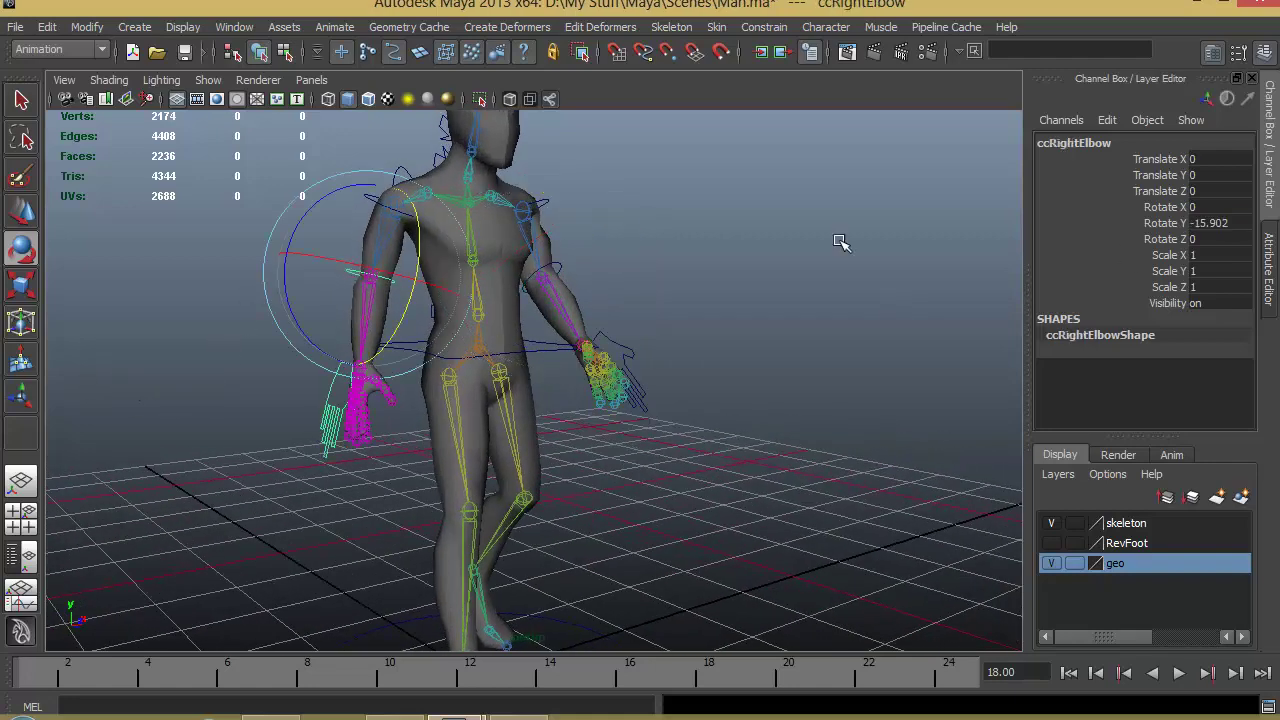
double_click(1215, 224)
text(-15)
key(Return)
Step: Set a keyframe at frame 1 on both leg controls, the hip control, and both arm and elbow controls
alt+drag(770, 417, 503, 414)
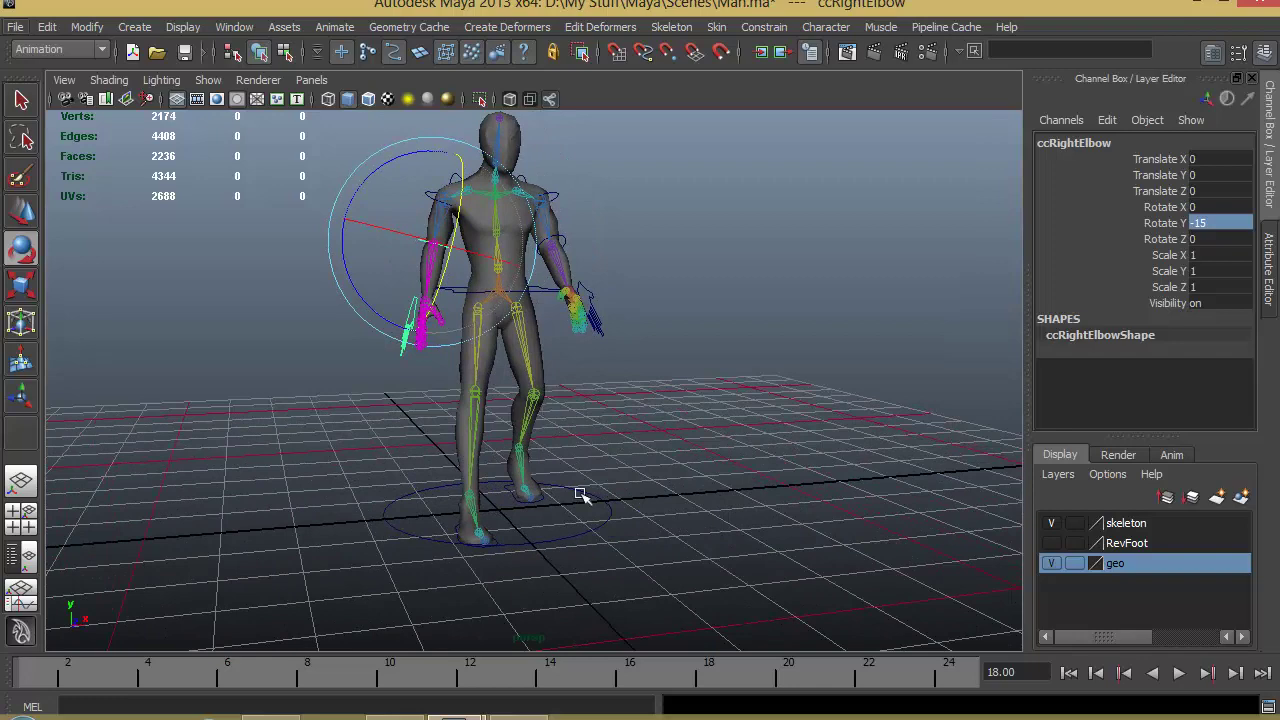
drag(88, 683, 22, 680)
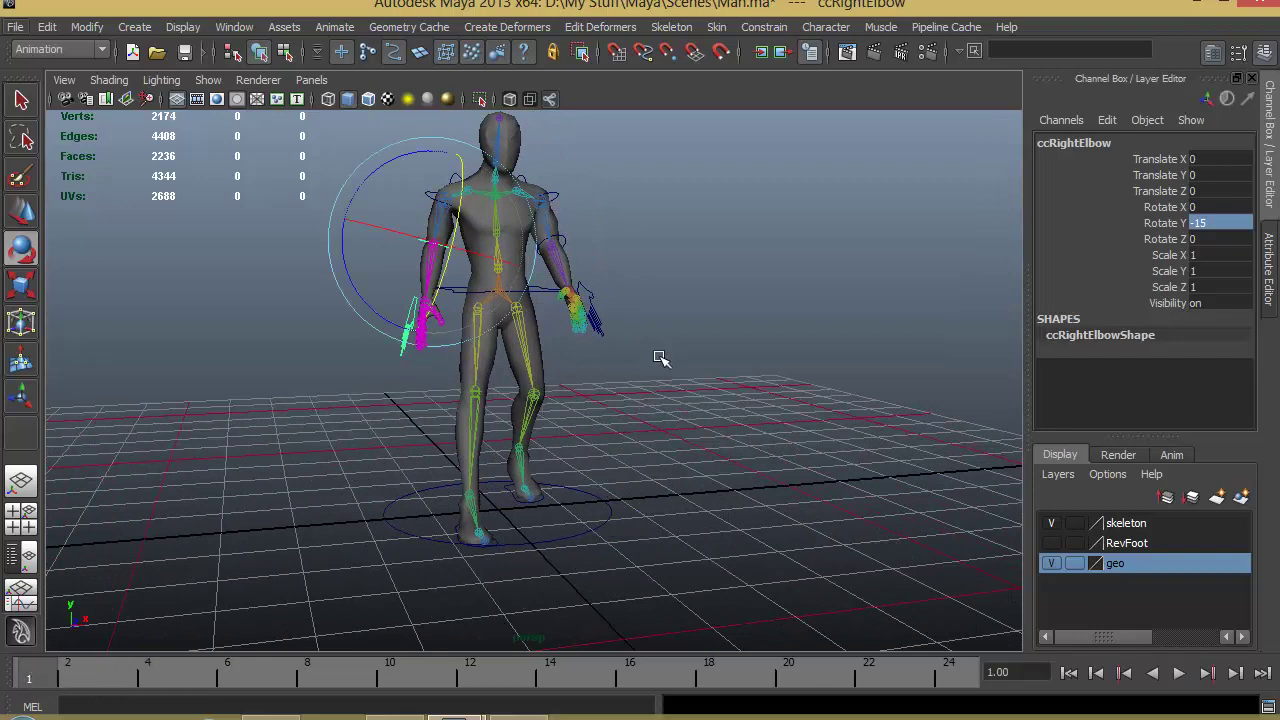
alt+drag(660, 358, 556, 390)
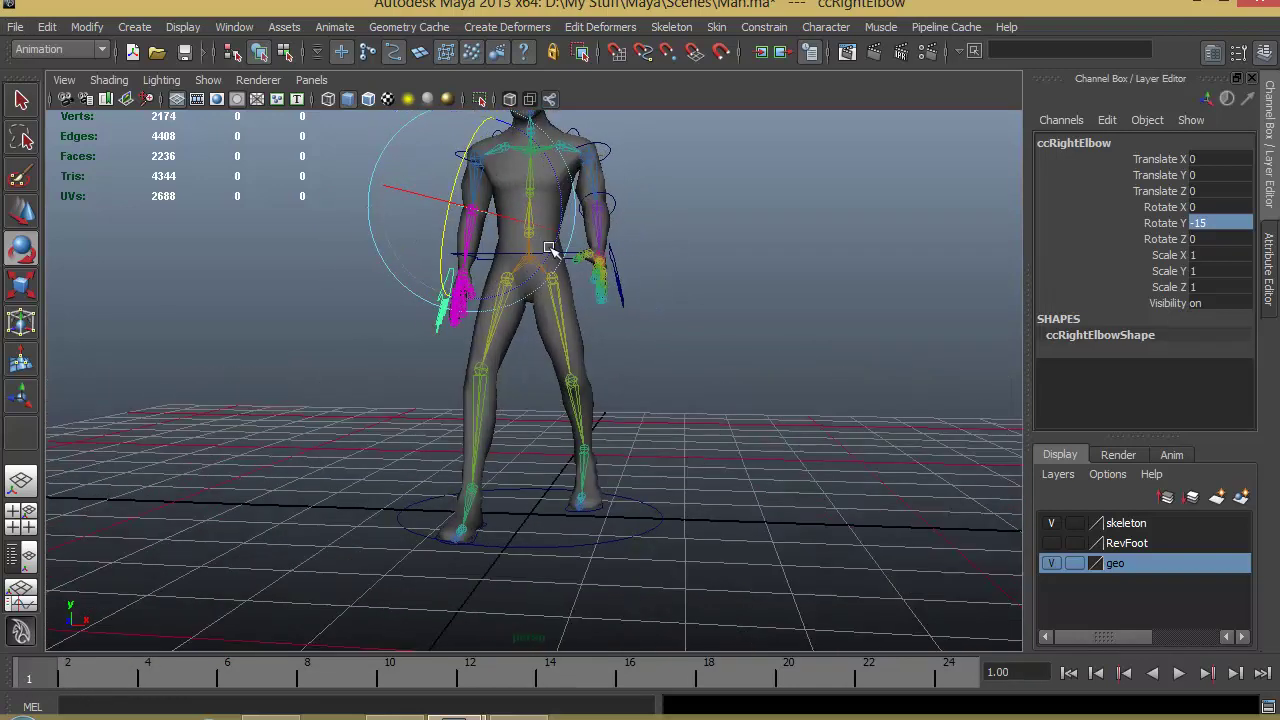
alt+drag(651, 361, 660, 478)
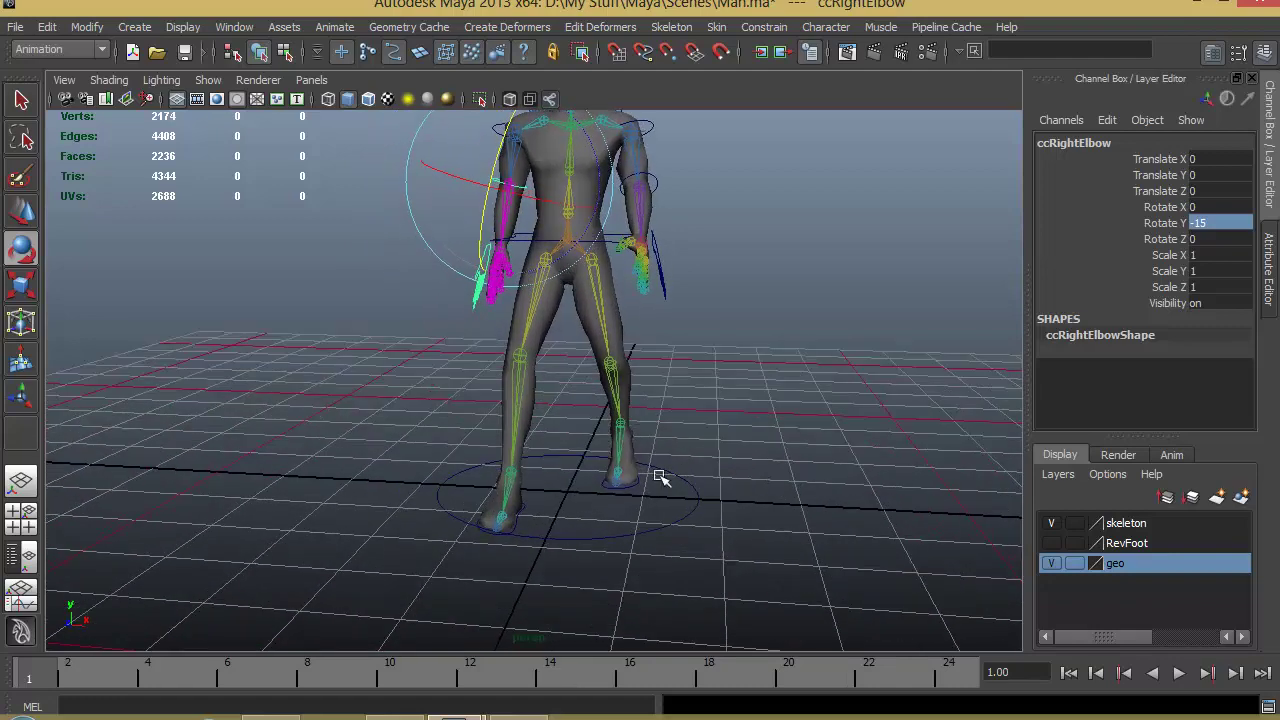
click(740, 444)
click(640, 487)
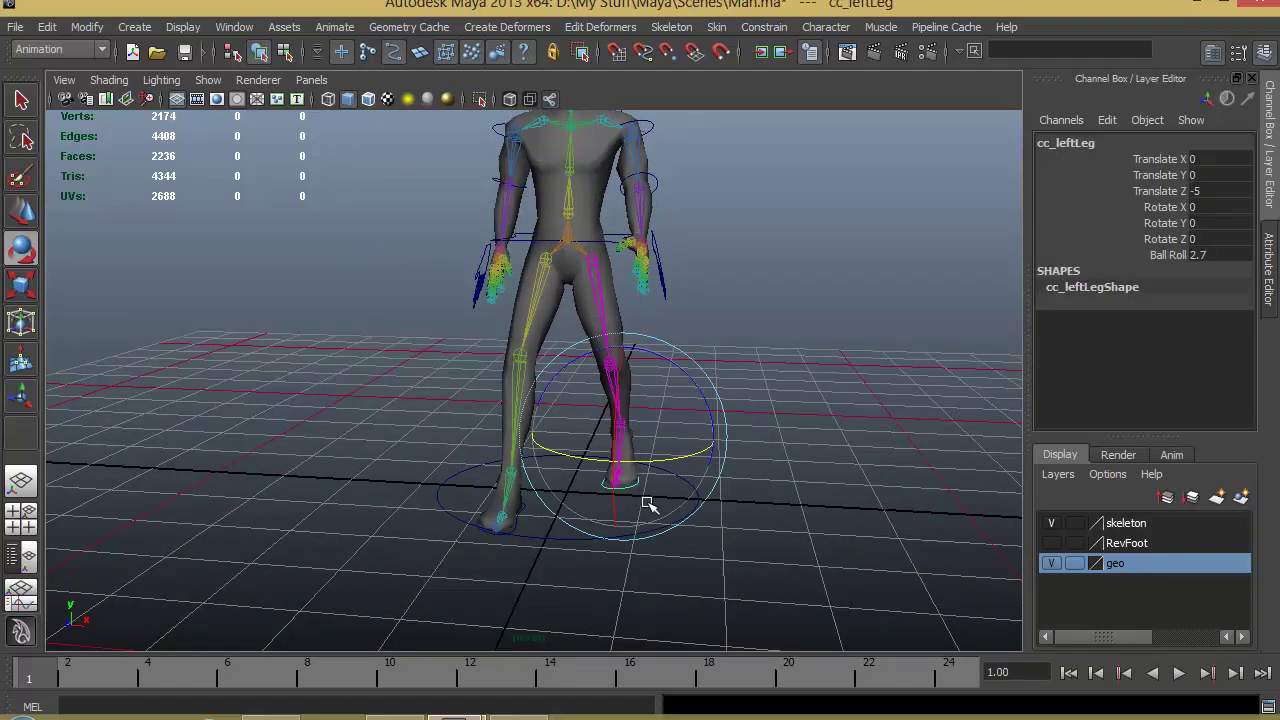
key(w)
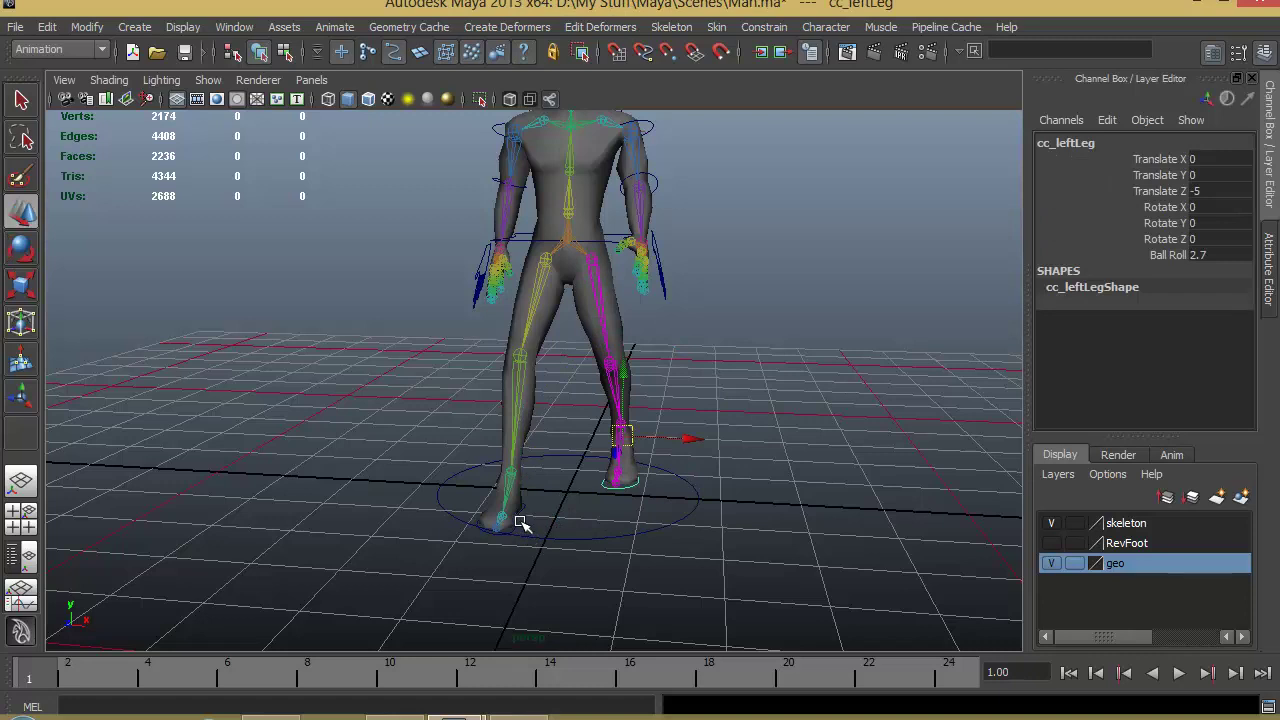
shift+click(524, 515)
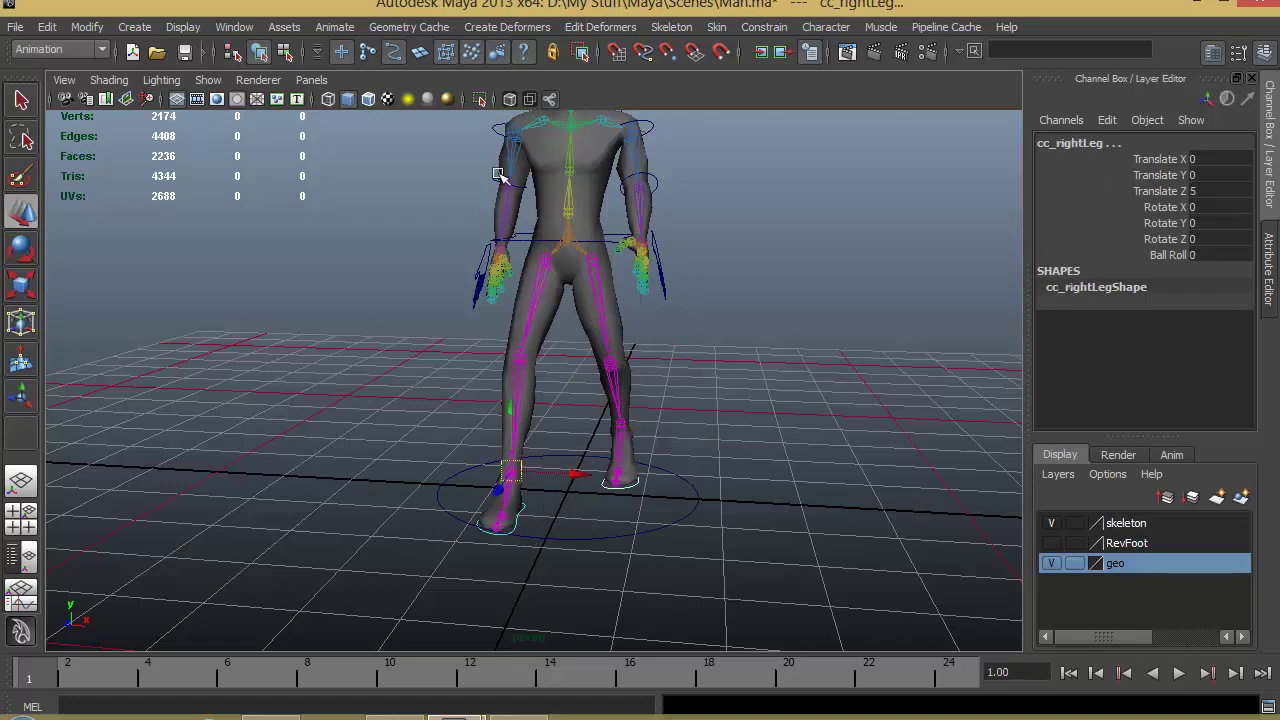
click(520, 242)
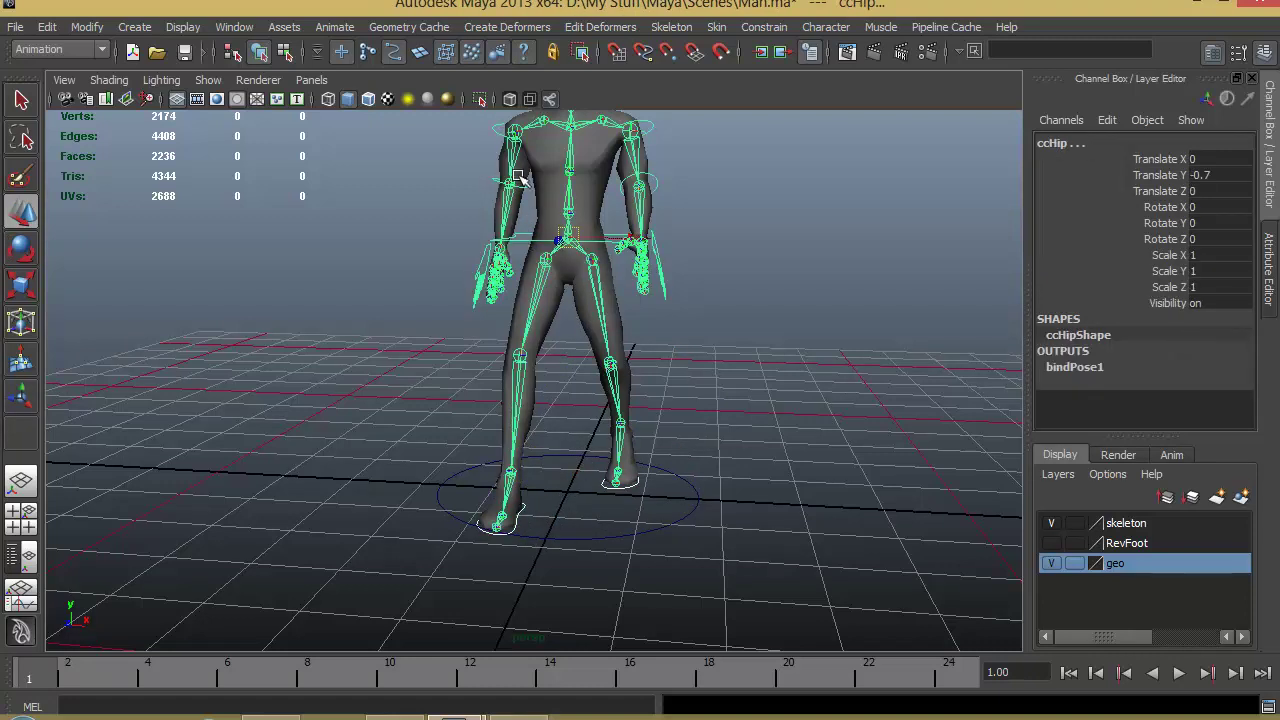
click(490, 183)
click(497, 129)
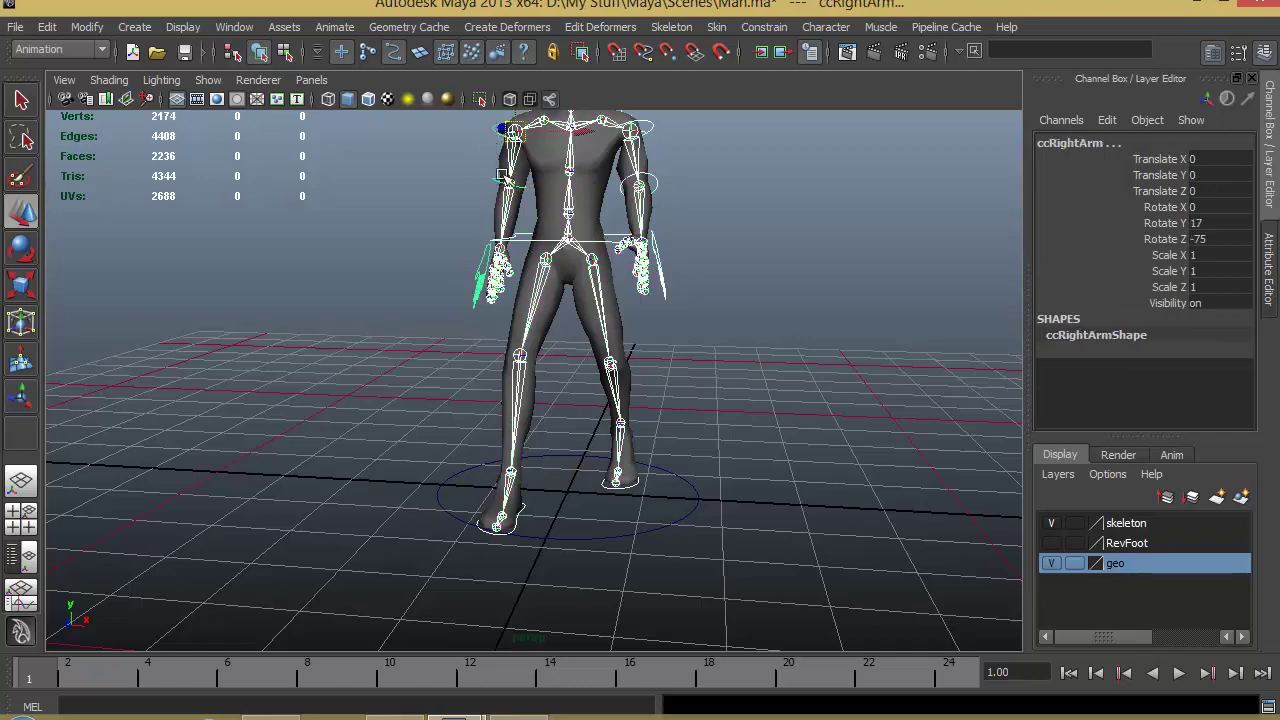
click(655, 130)
click(655, 180)
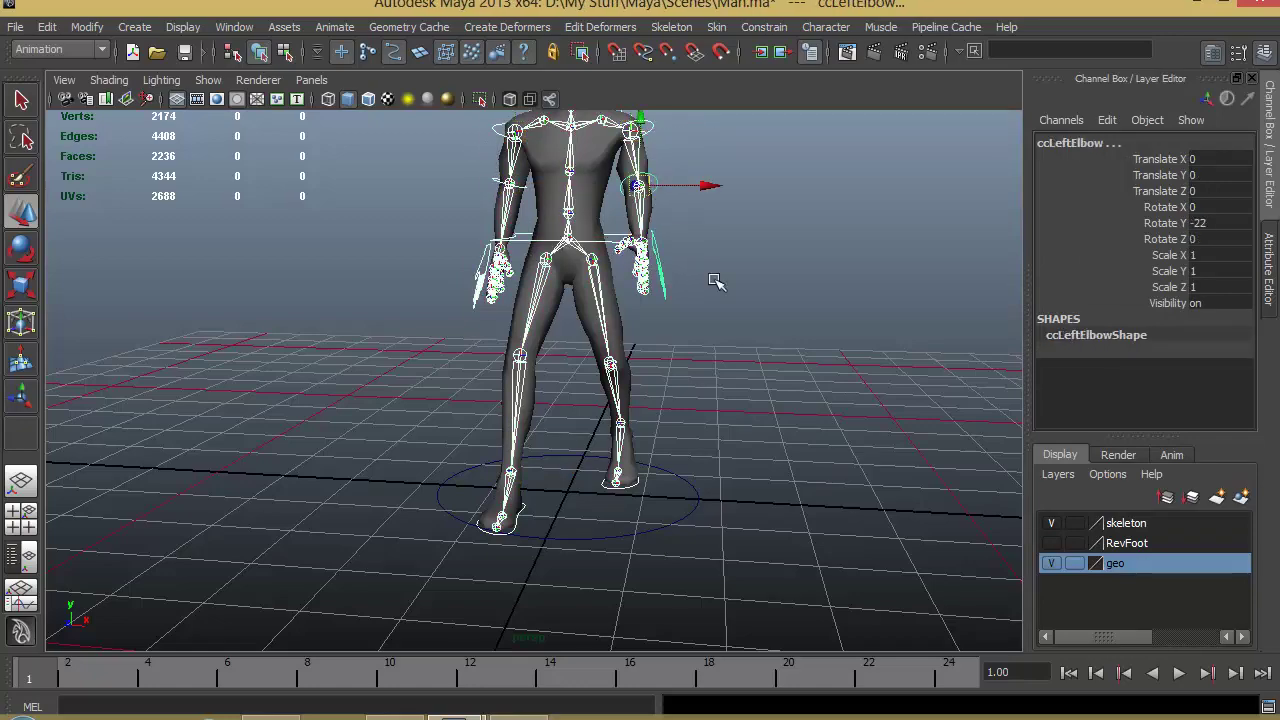
alt+right_drag(776, 316, 550, 350)
alt+drag(550, 350, 593, 349)
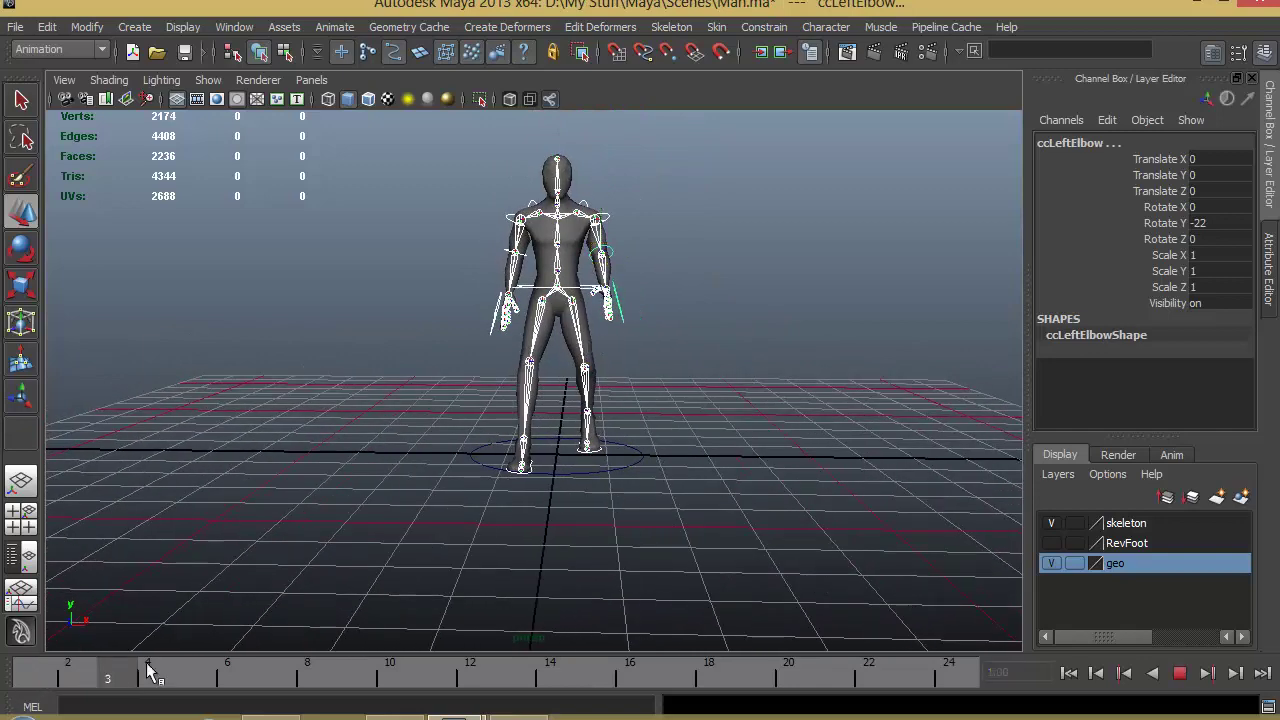
key(s)
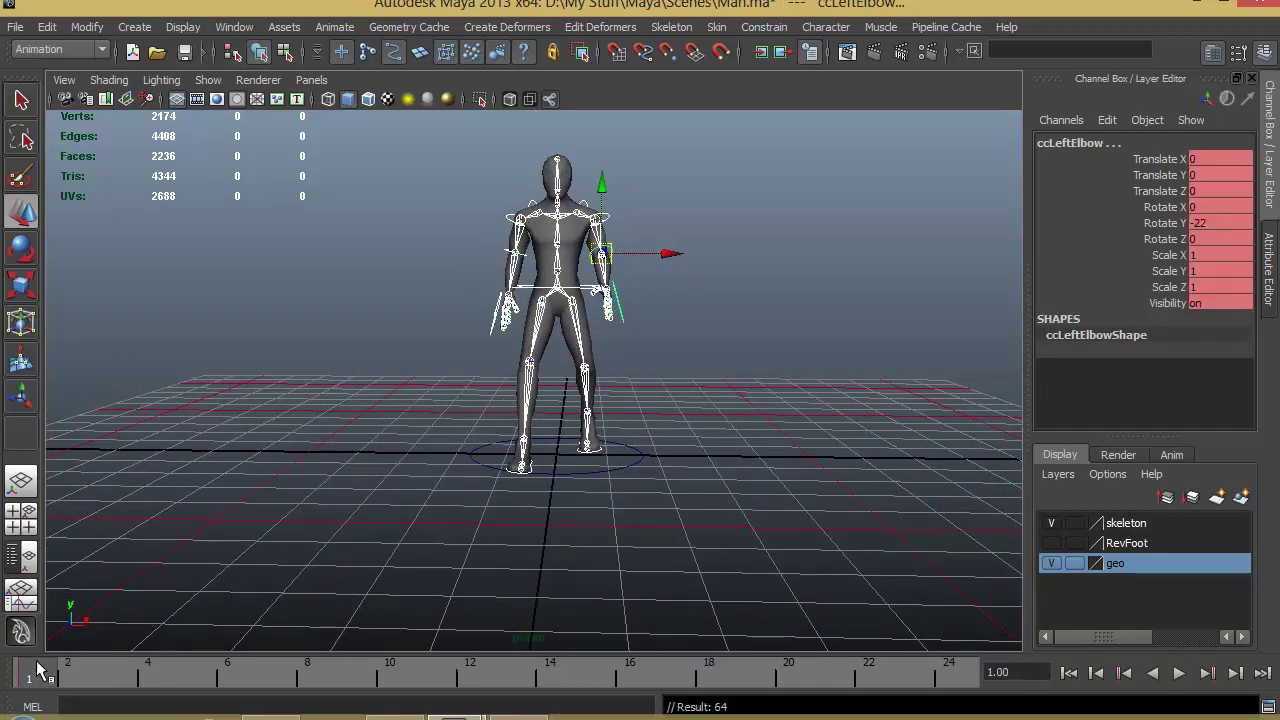
Step: Move the right foot inward by setting the cc_rightLeg control's Translate X to 1.2
alt+drag(365, 326, 537, 591)
click(478, 514)
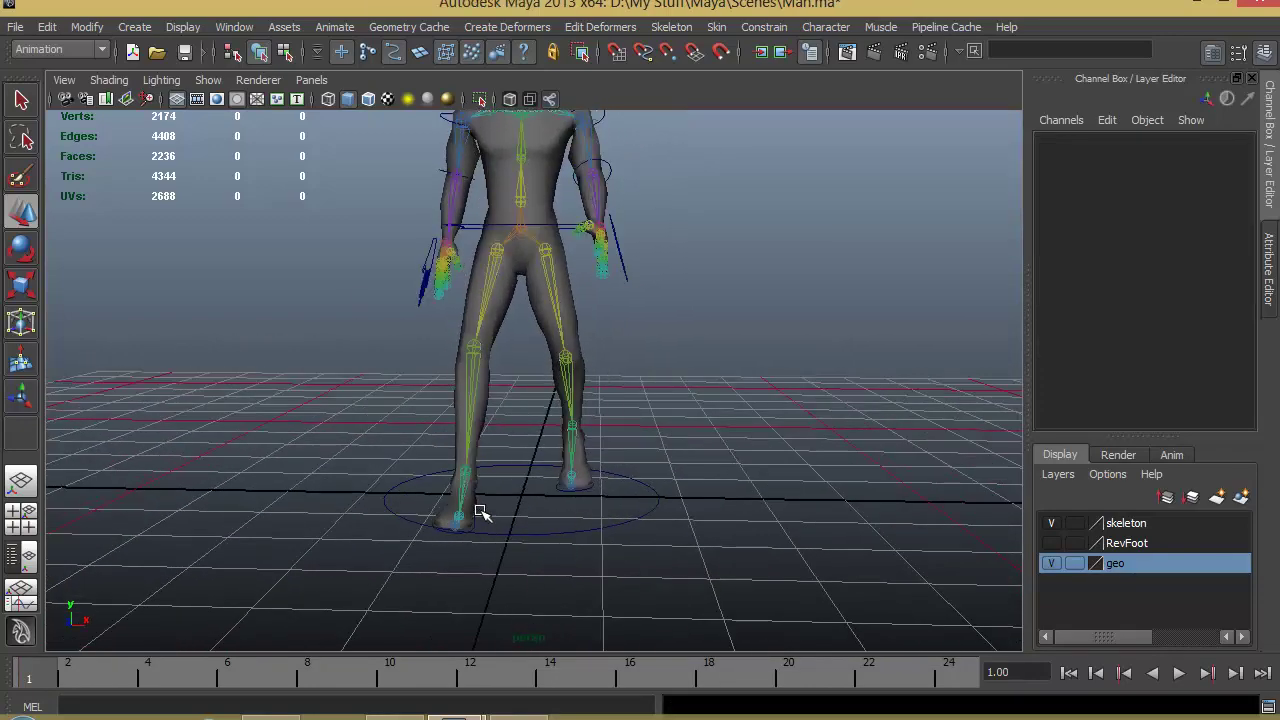
click(479, 512)
drag(533, 477, 551, 475)
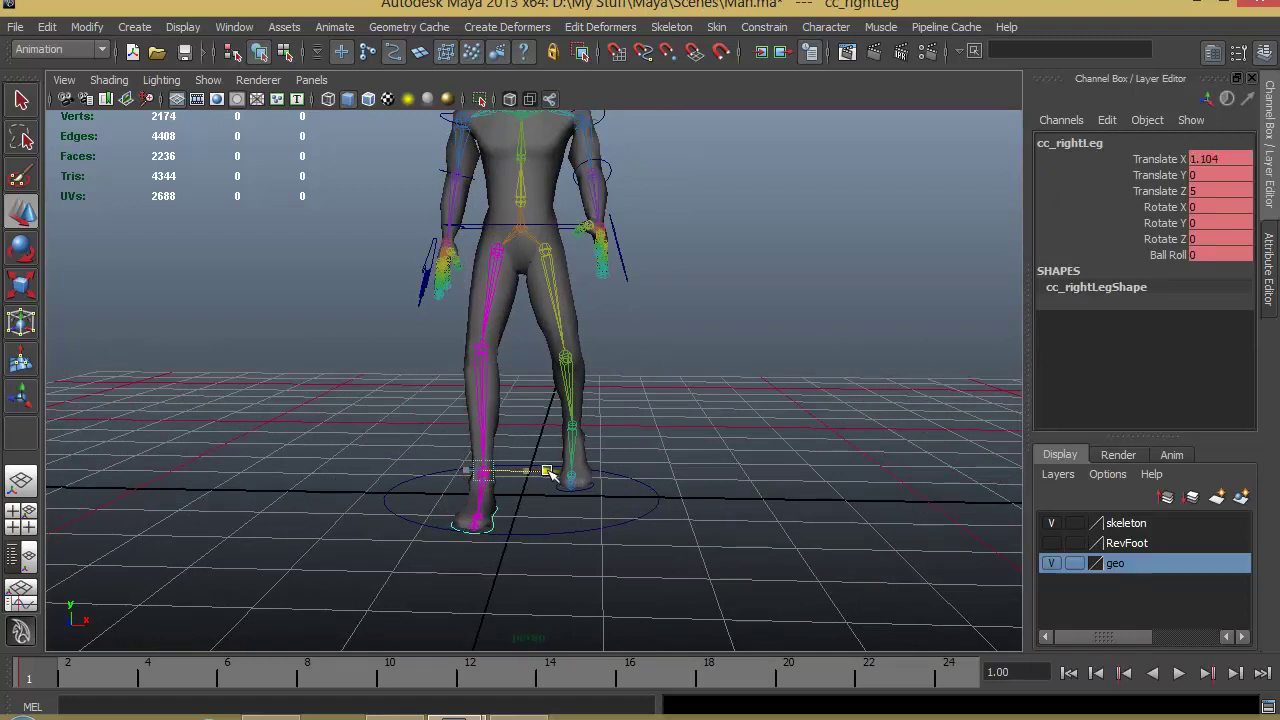
double_click(1205, 158)
text(1.2)
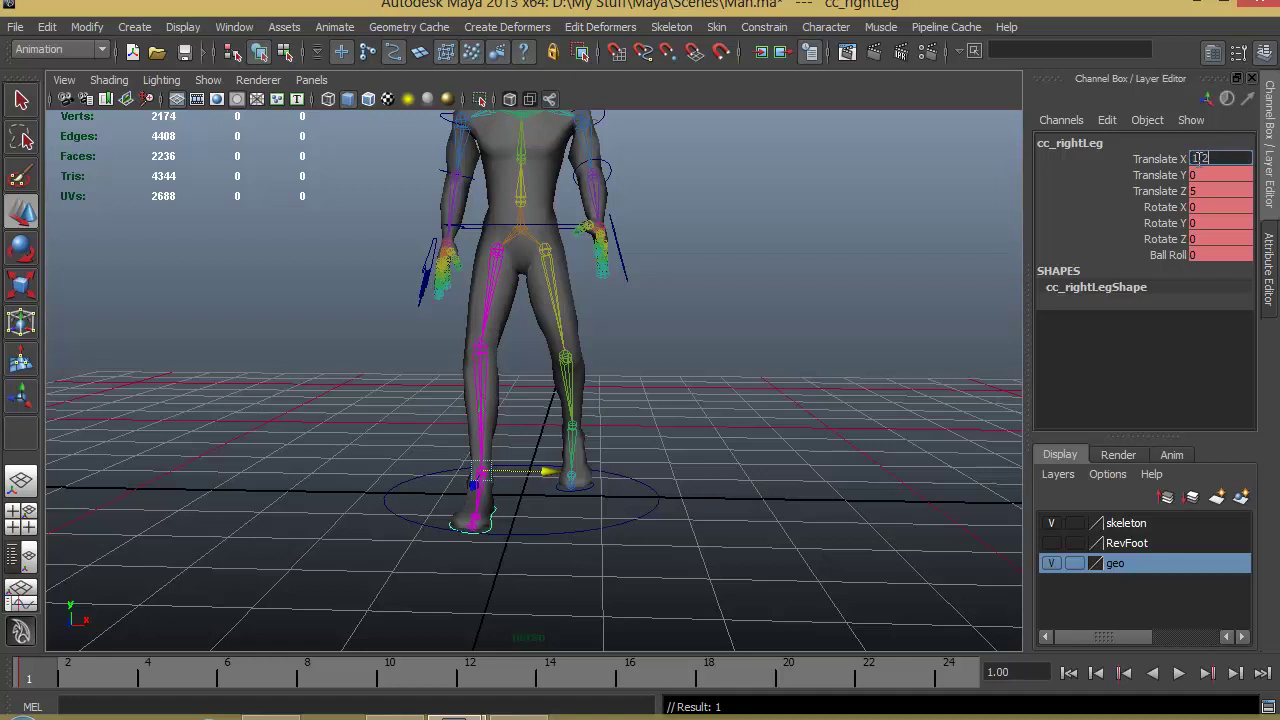
key(Return)
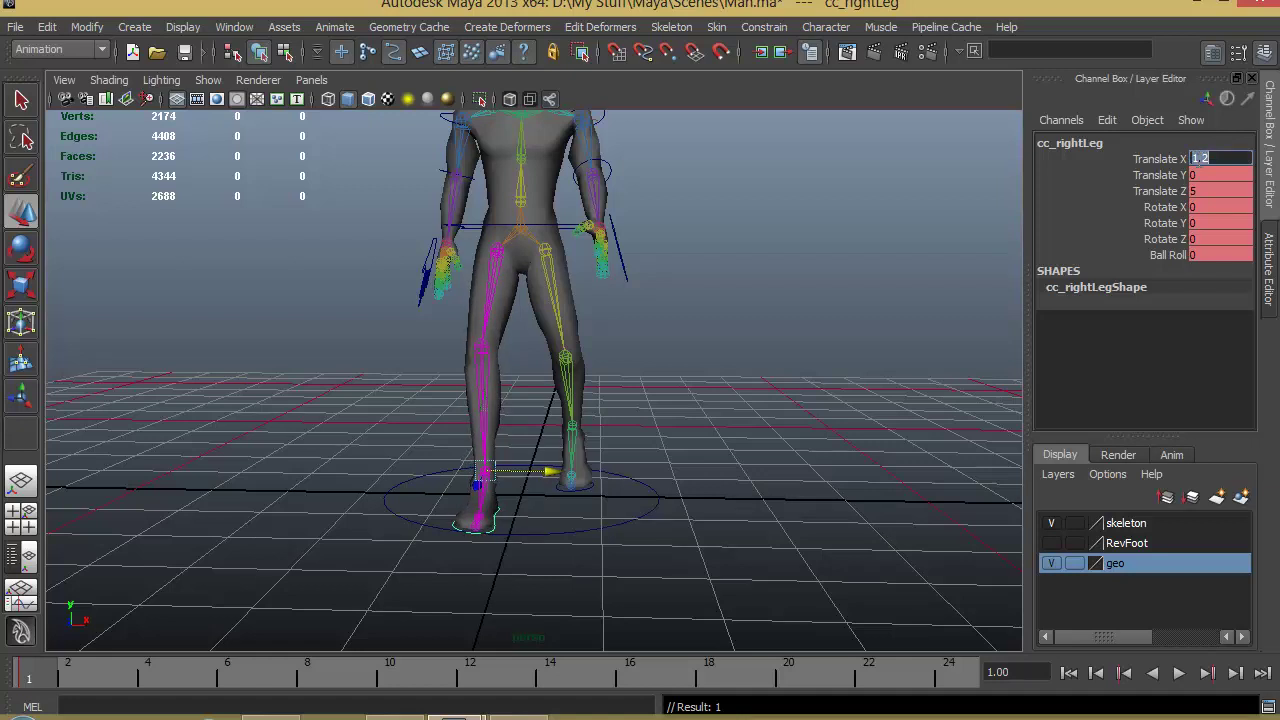
Step: Move the left foot inward by setting the cc_leftLeg control's Translate X to -1.2
click(587, 484)
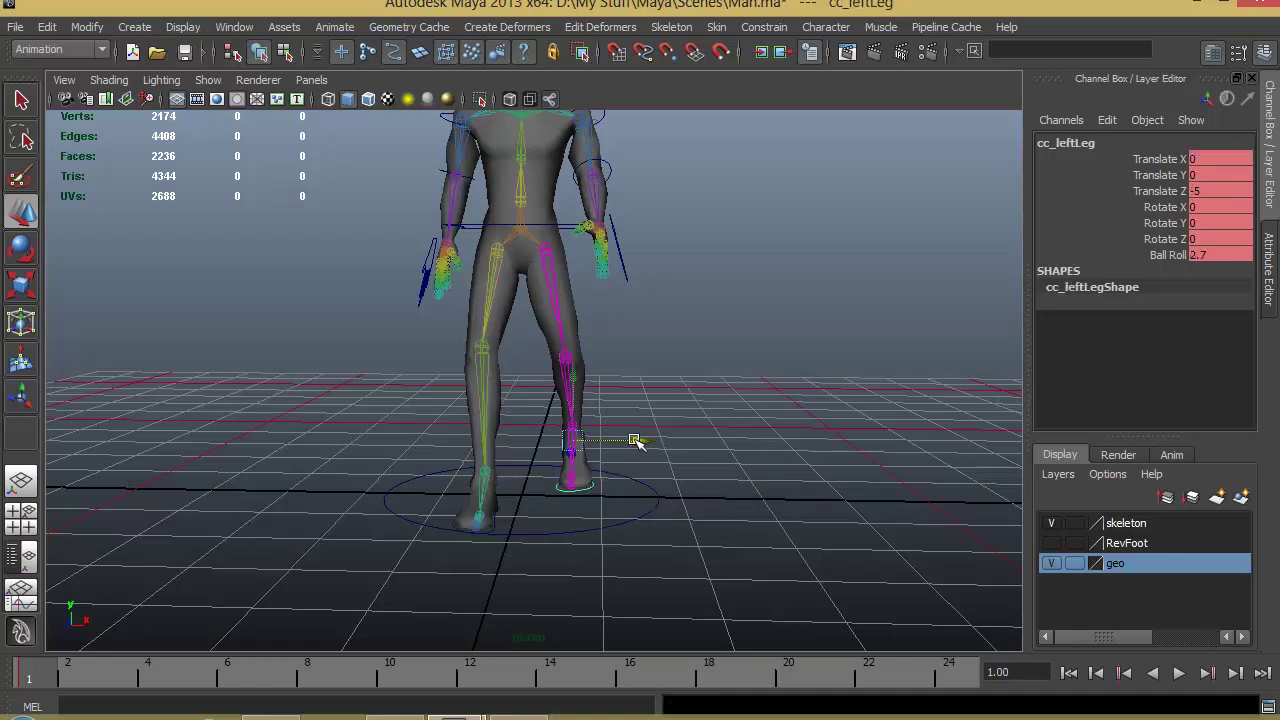
drag(637, 437, 627, 442)
text(-1.2)
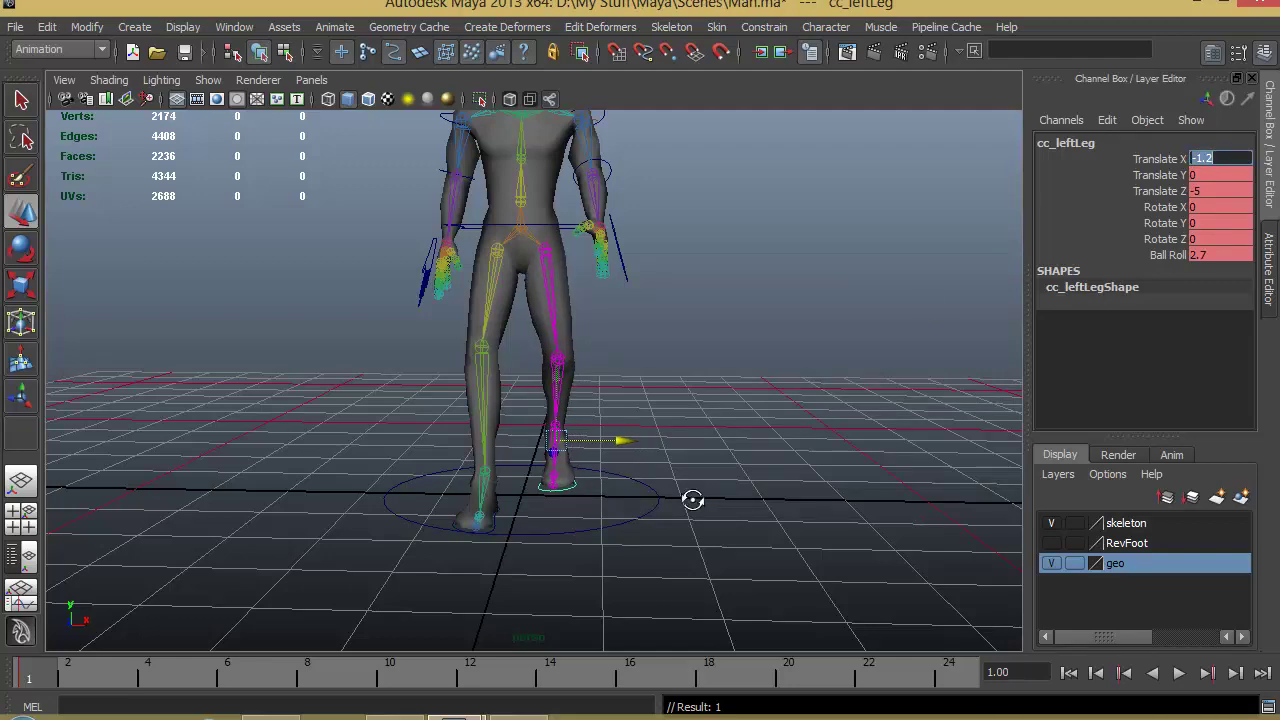
Step: View the pose from the side, scrub the timeline to frame 24, and set the current frame to 12
alt+drag(691, 500, 643, 471)
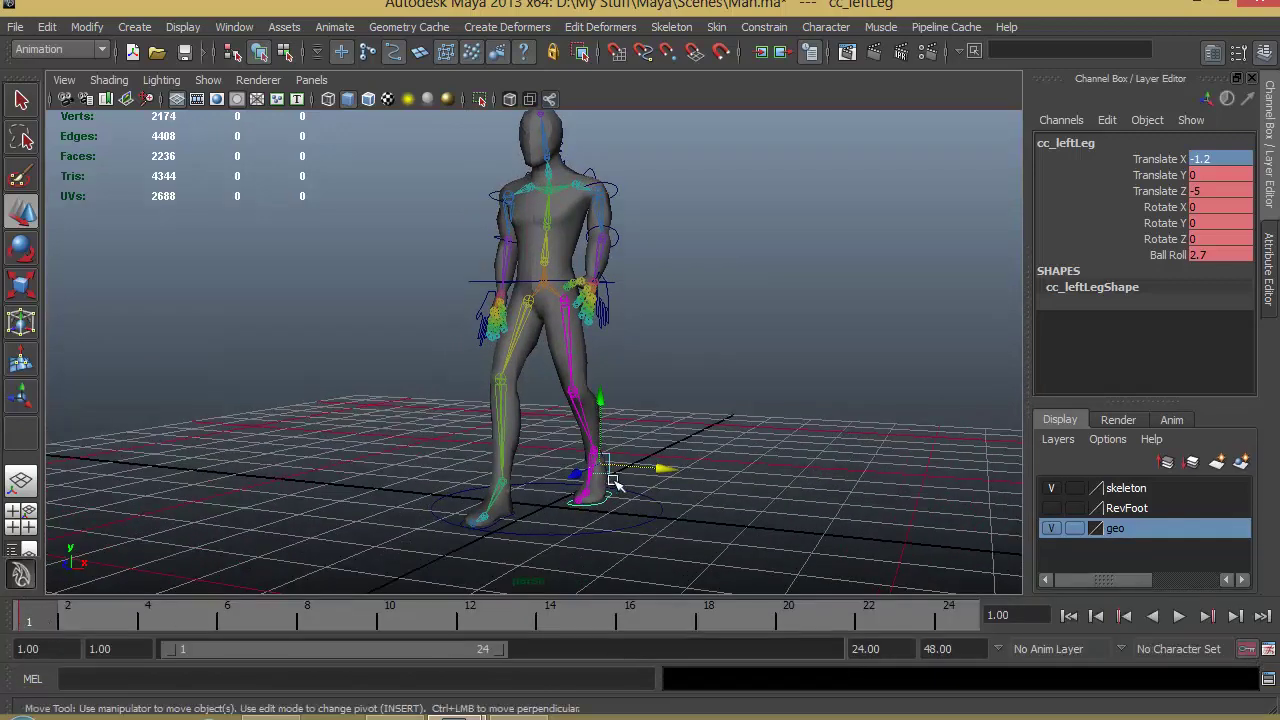
alt+drag(620, 488, 580, 495)
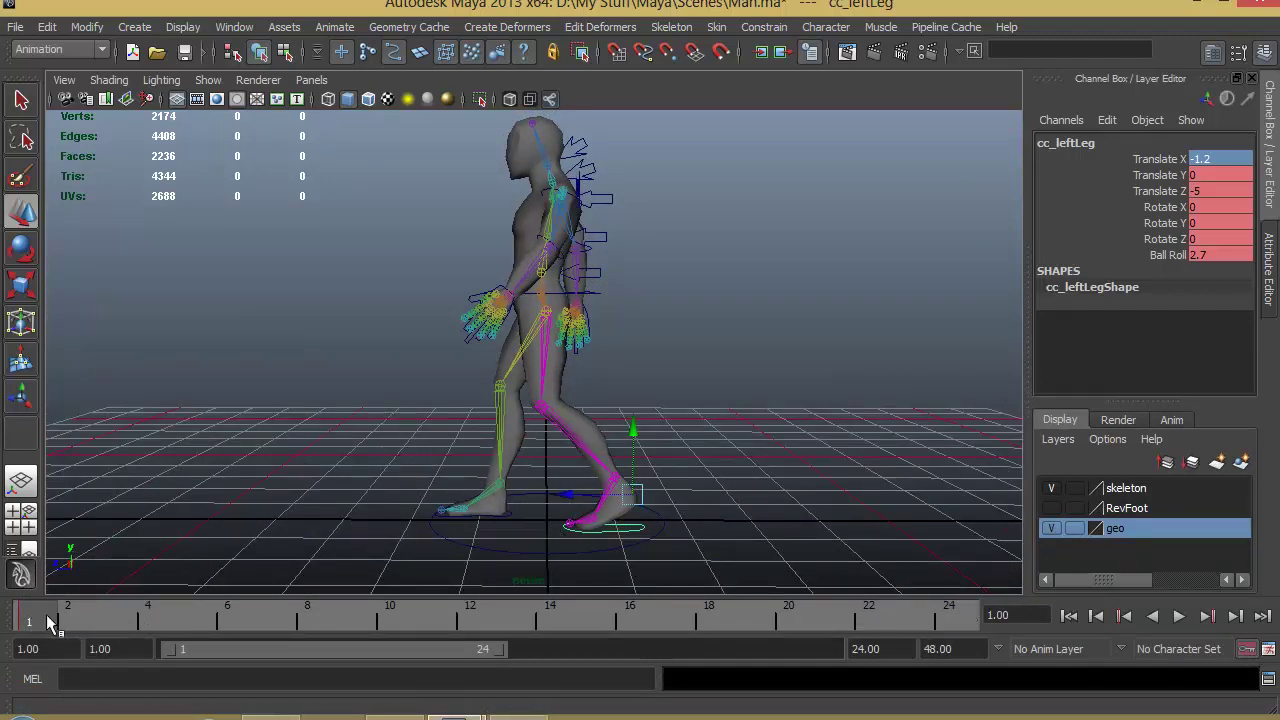
drag(50, 622, 975, 617)
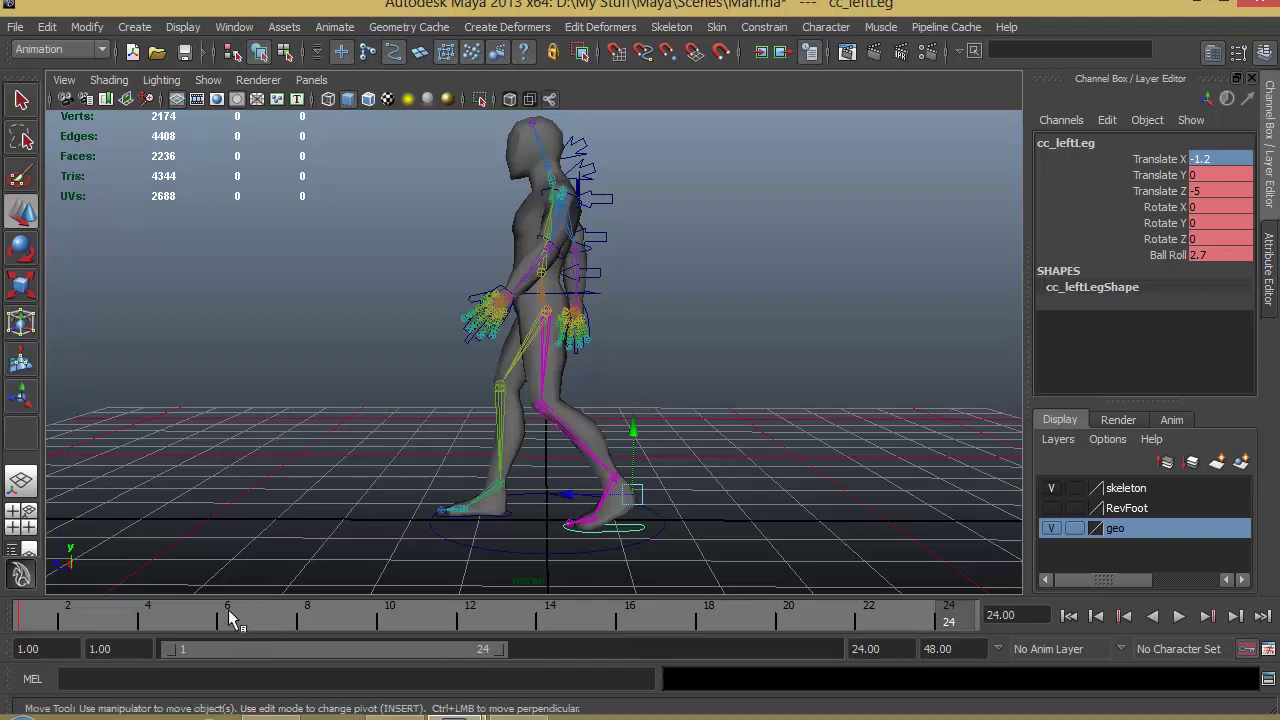
drag(38, 622, 472, 621)
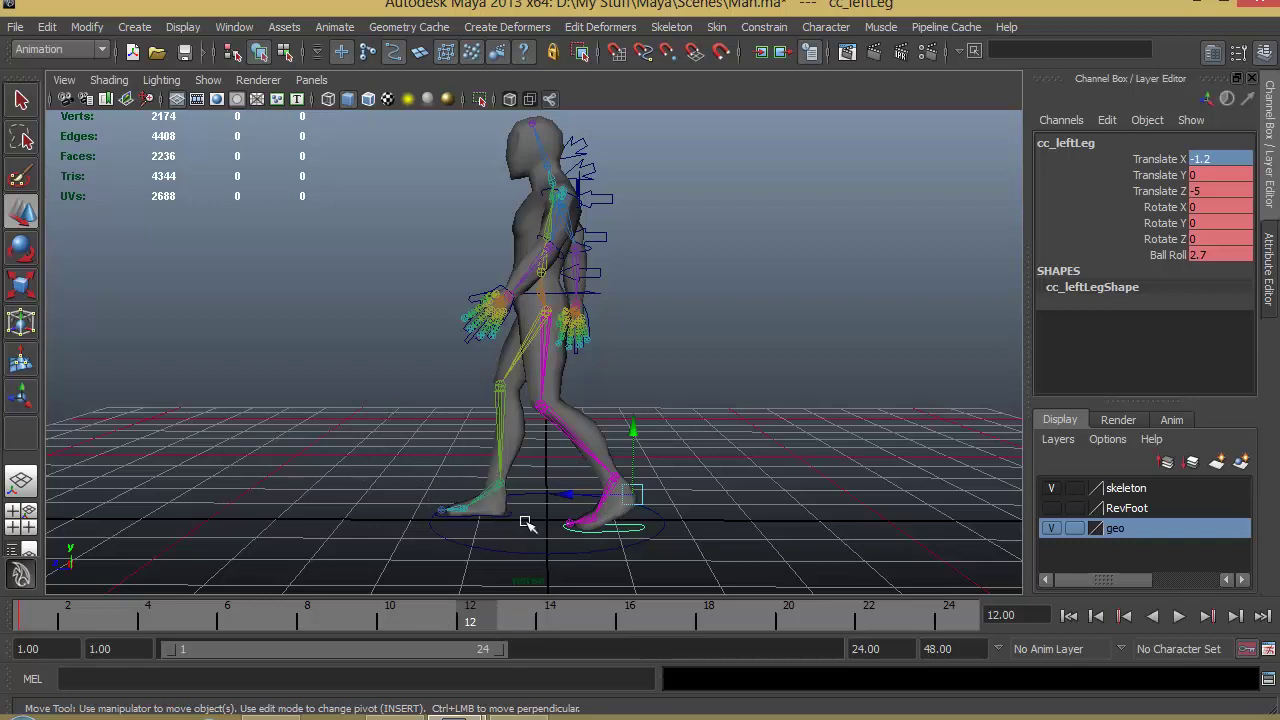
alt+middle_drag(508, 506, 655, 465)
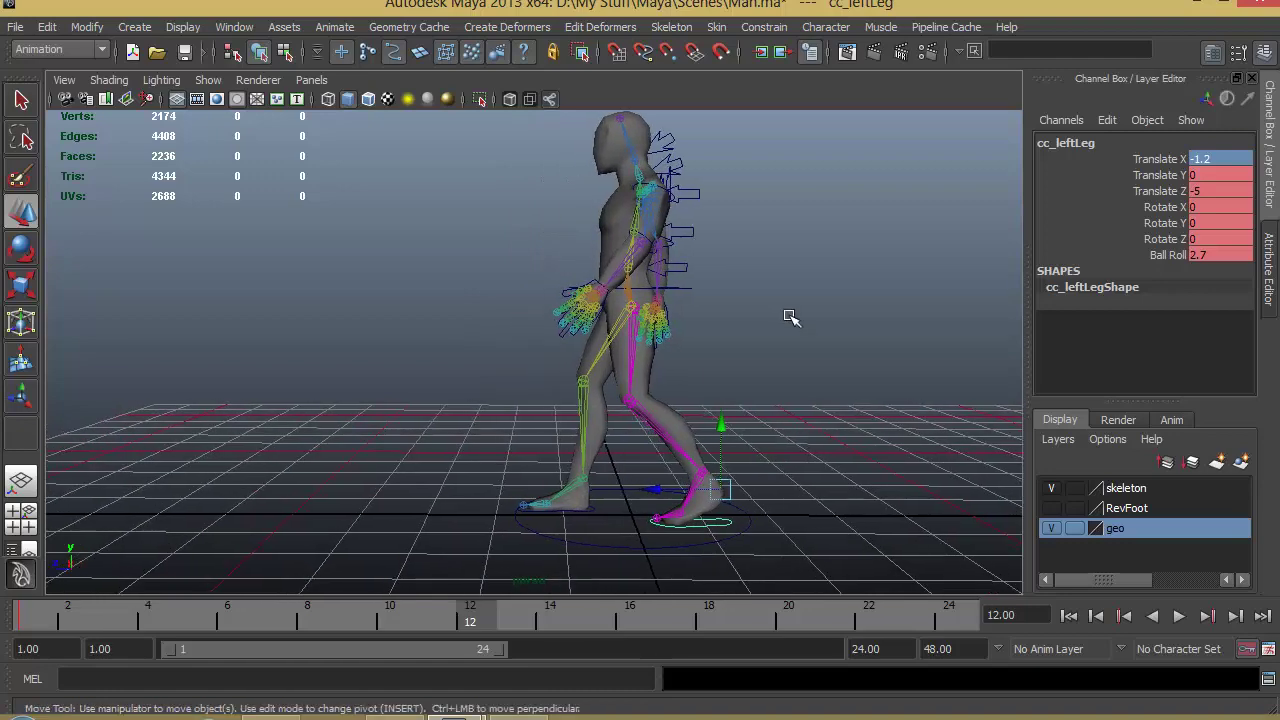
Step: Move the hip control forward to a Translate Z of about 6.85 and key it at frame 12
click(790, 317)
drag(683, 295, 657, 480)
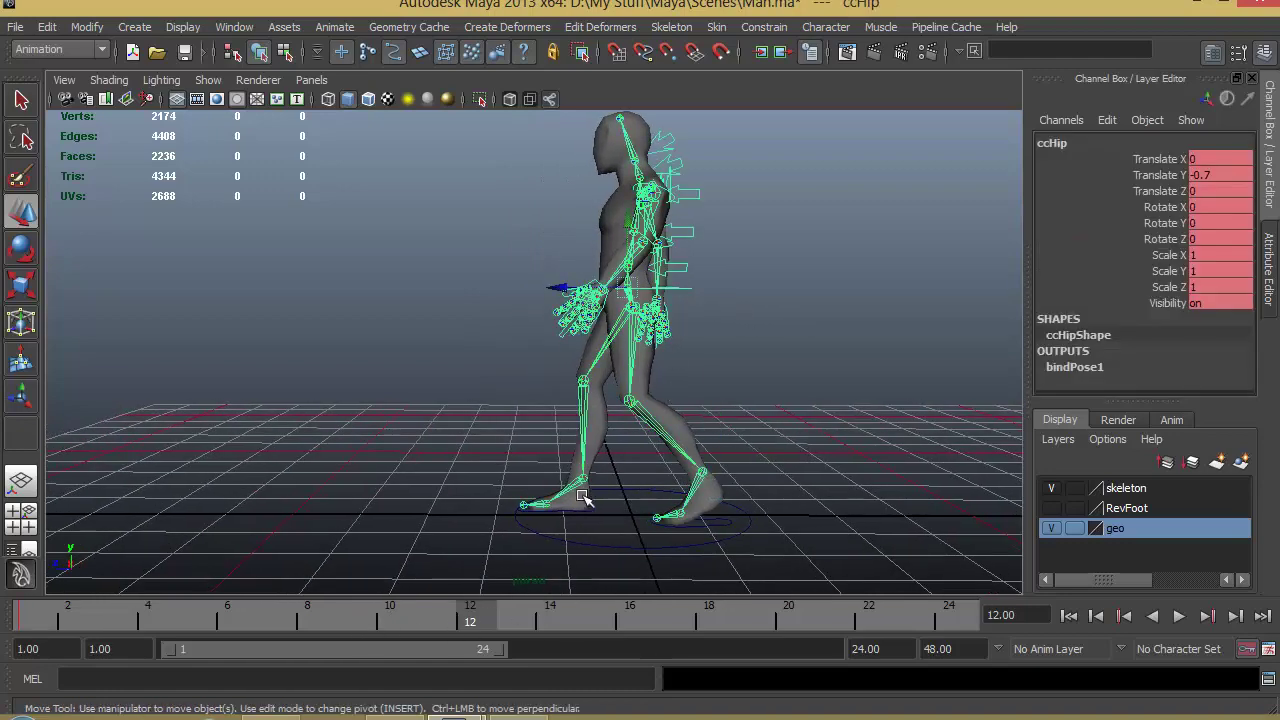
drag(556, 289, 470, 298)
key(s)
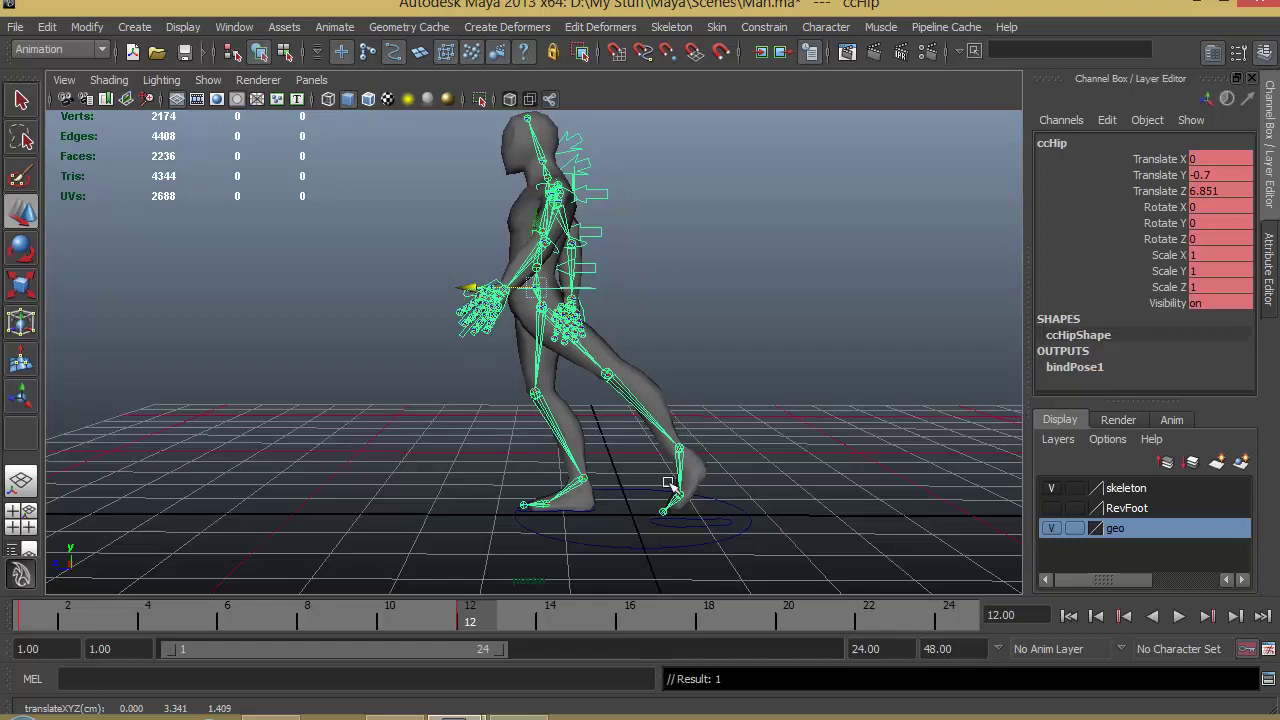
Step: Move the left foot ahead of the right at frame 12 by setting the cc_leftLeg control's Translate Z to 15
click(703, 528)
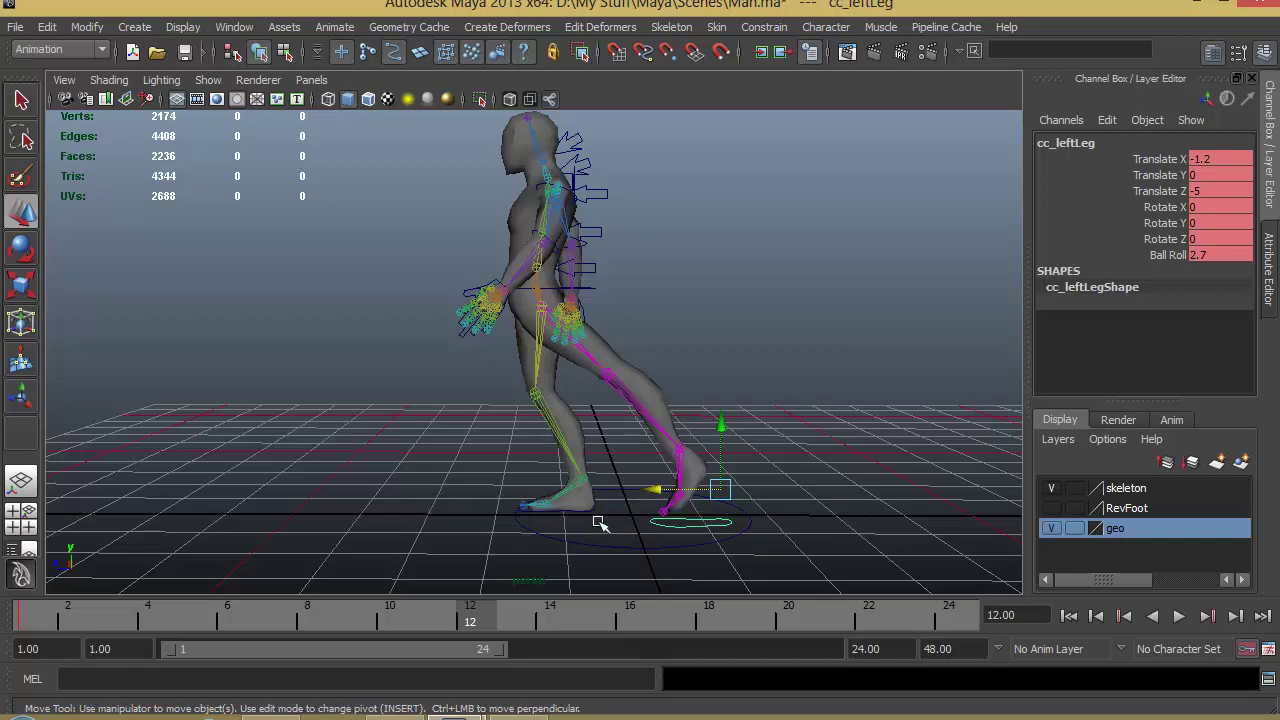
click(558, 512)
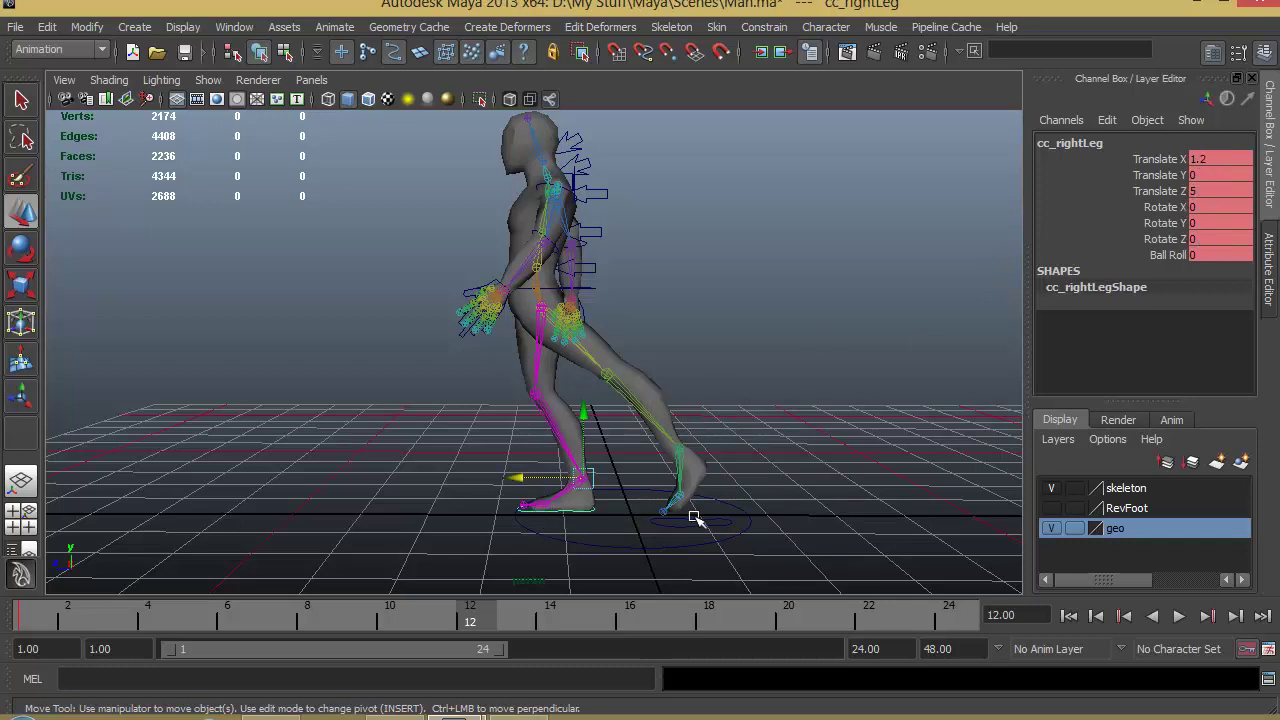
click(645, 521)
drag(641, 500, 418, 494)
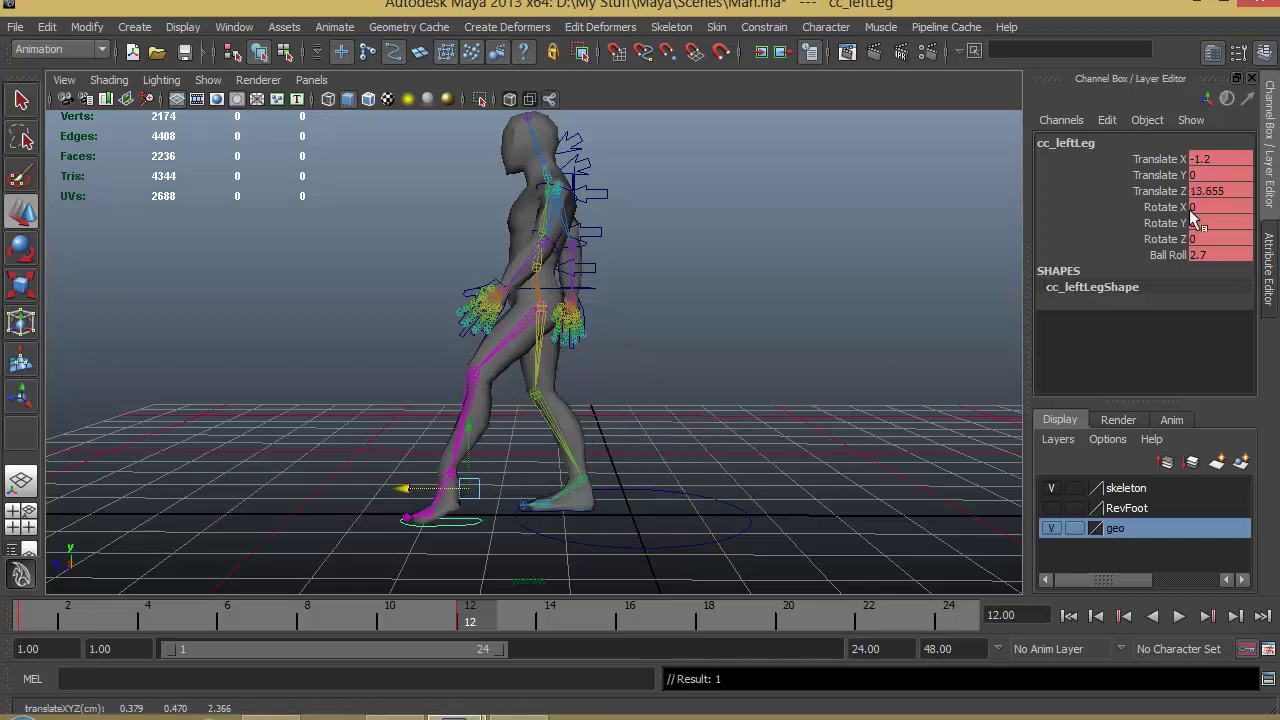
double_click(1232, 190)
text(15)
key(Return)
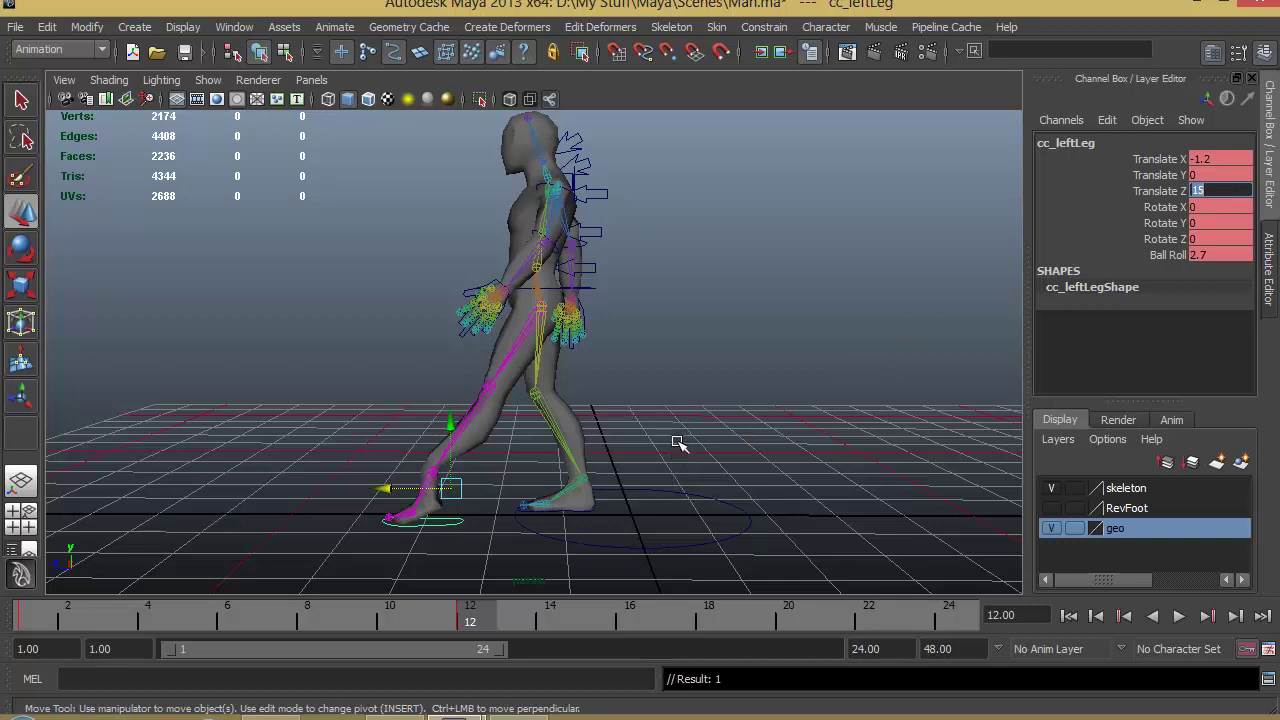
Step: Flatten the left foot at frame 12 by setting the cc_leftLeg control's Ball Roll to 0
scroll(676, 438, up, 2)
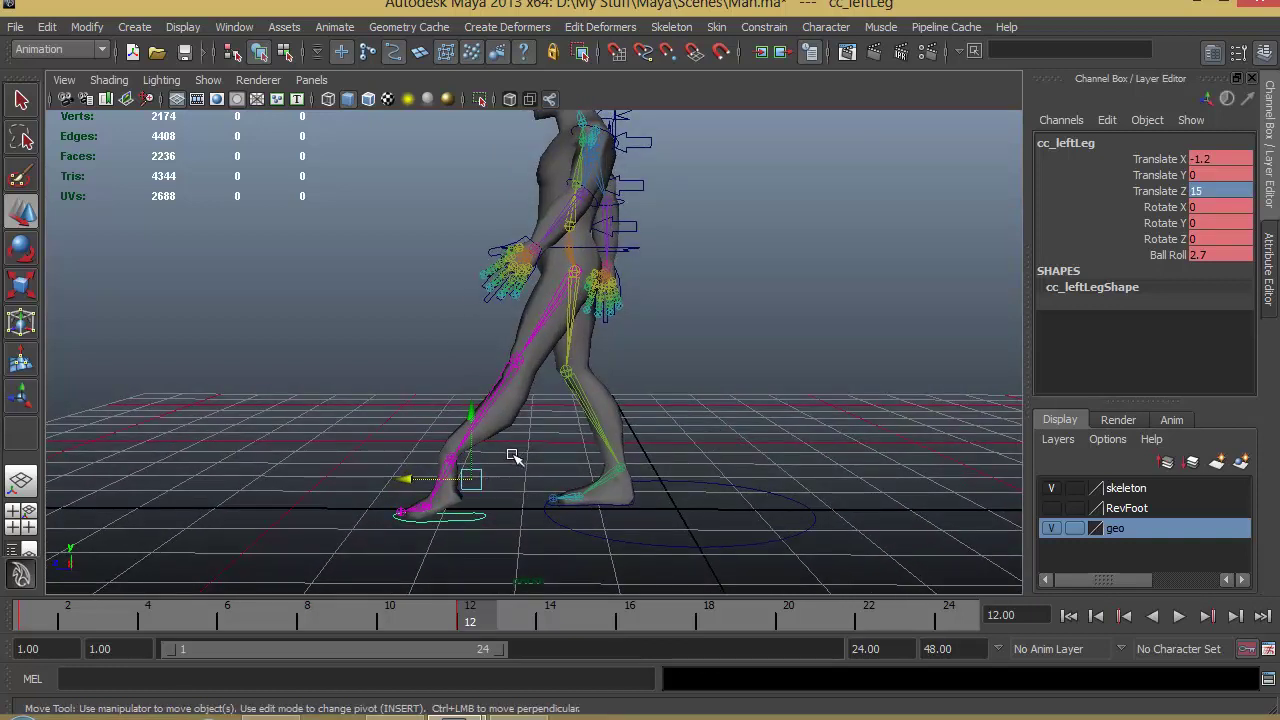
double_click(1220, 254)
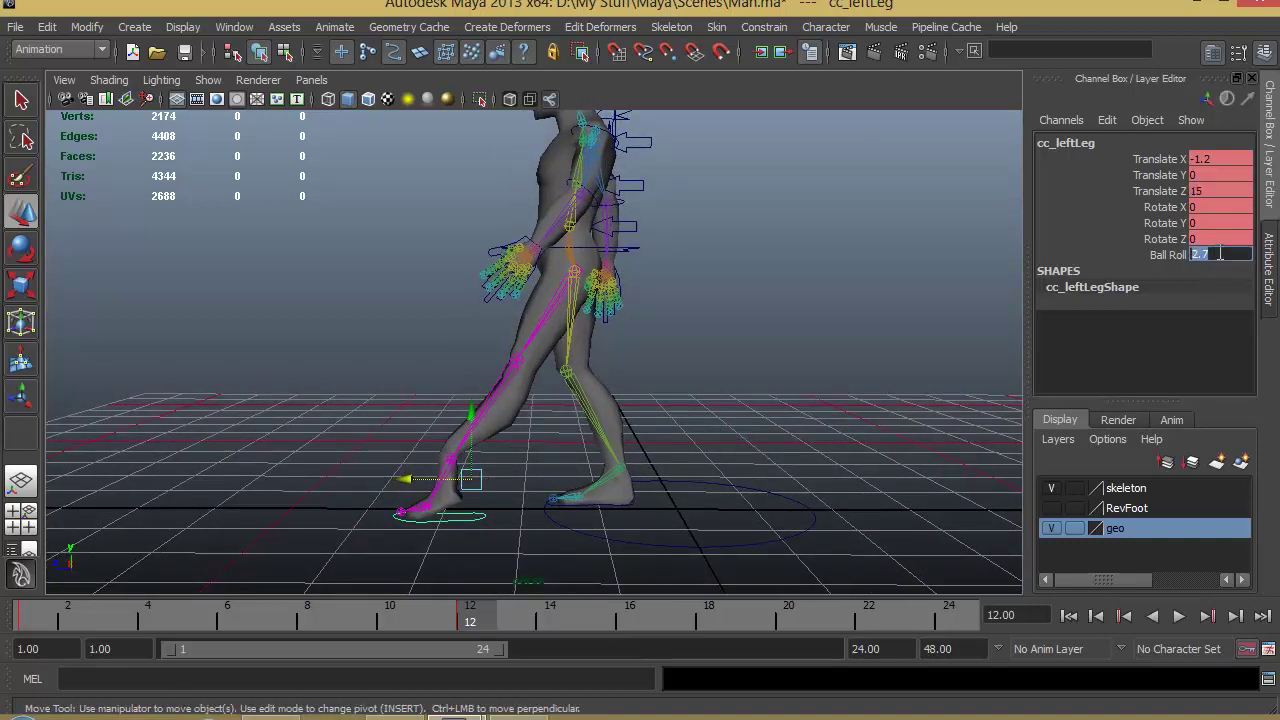
text(0)
key(Return)
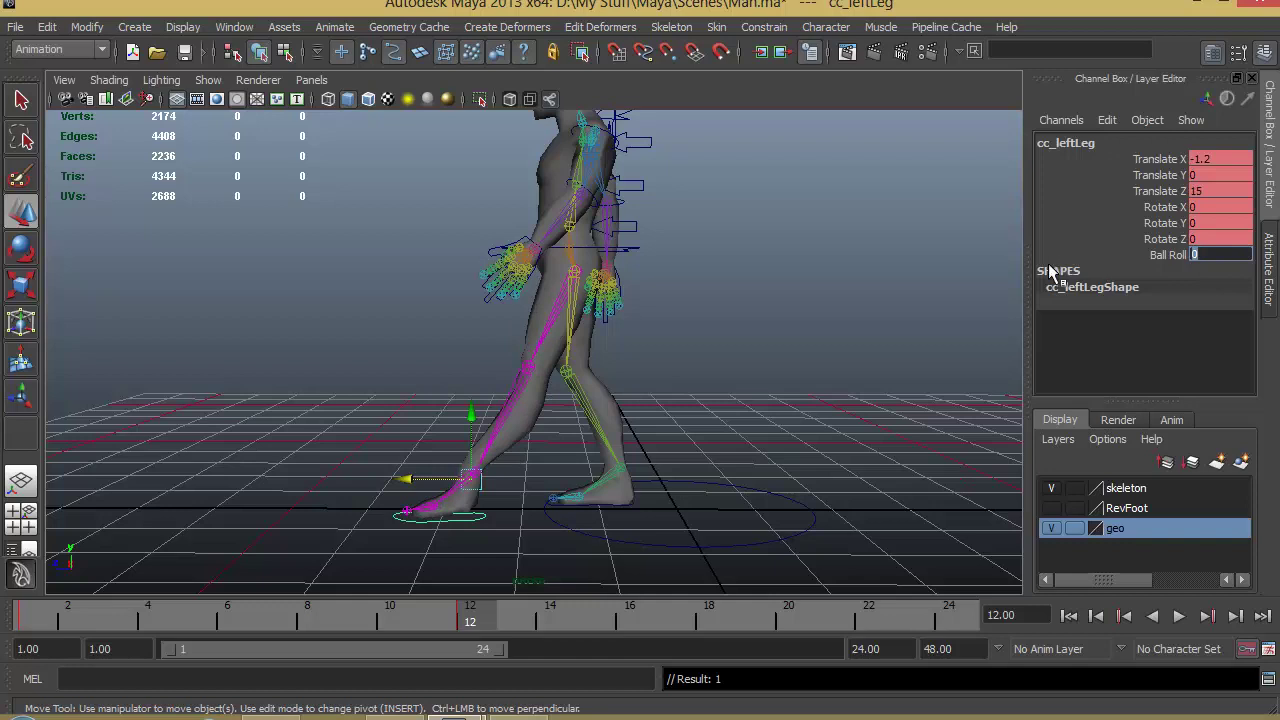
Step: Move the hip control further forward to a Translate Z of about 9.89 and key it at frame 12
click(600, 250)
drag(505, 248, 460, 260)
key(s)
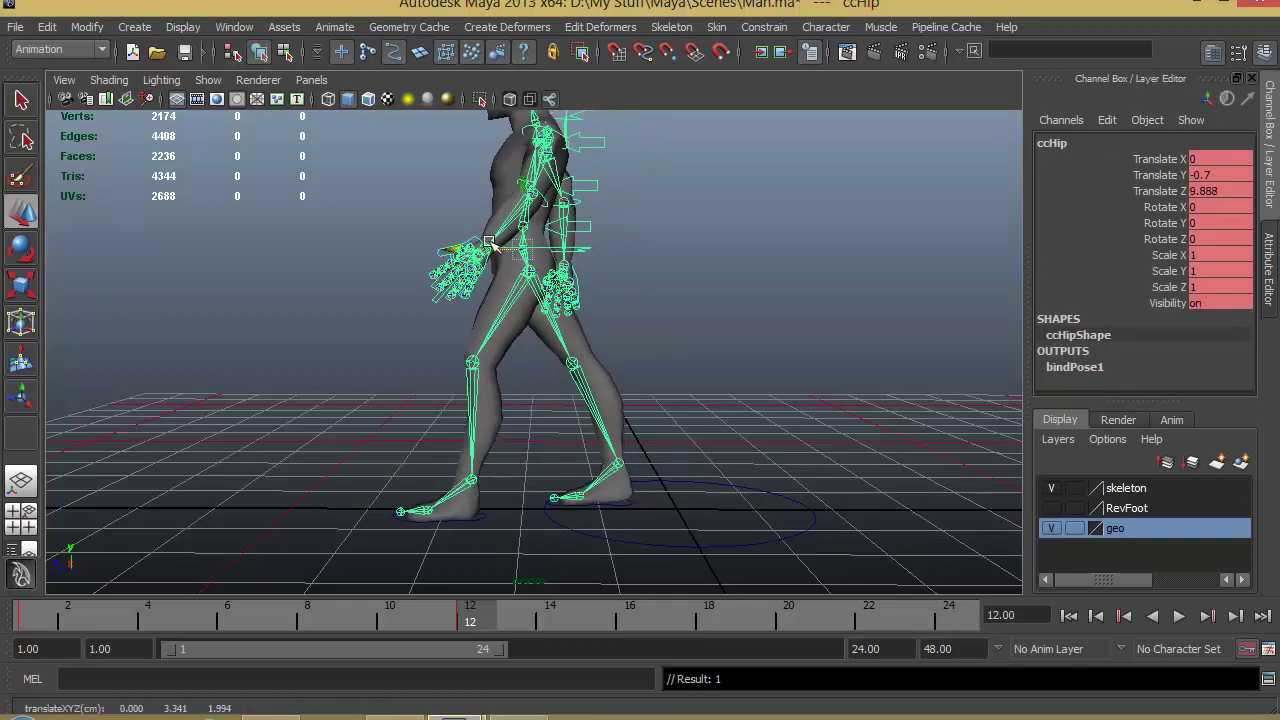
Step: Select the right leg control, play back the animation, and scrub from frame 1 to frame 12 to check the step
click(628, 500)
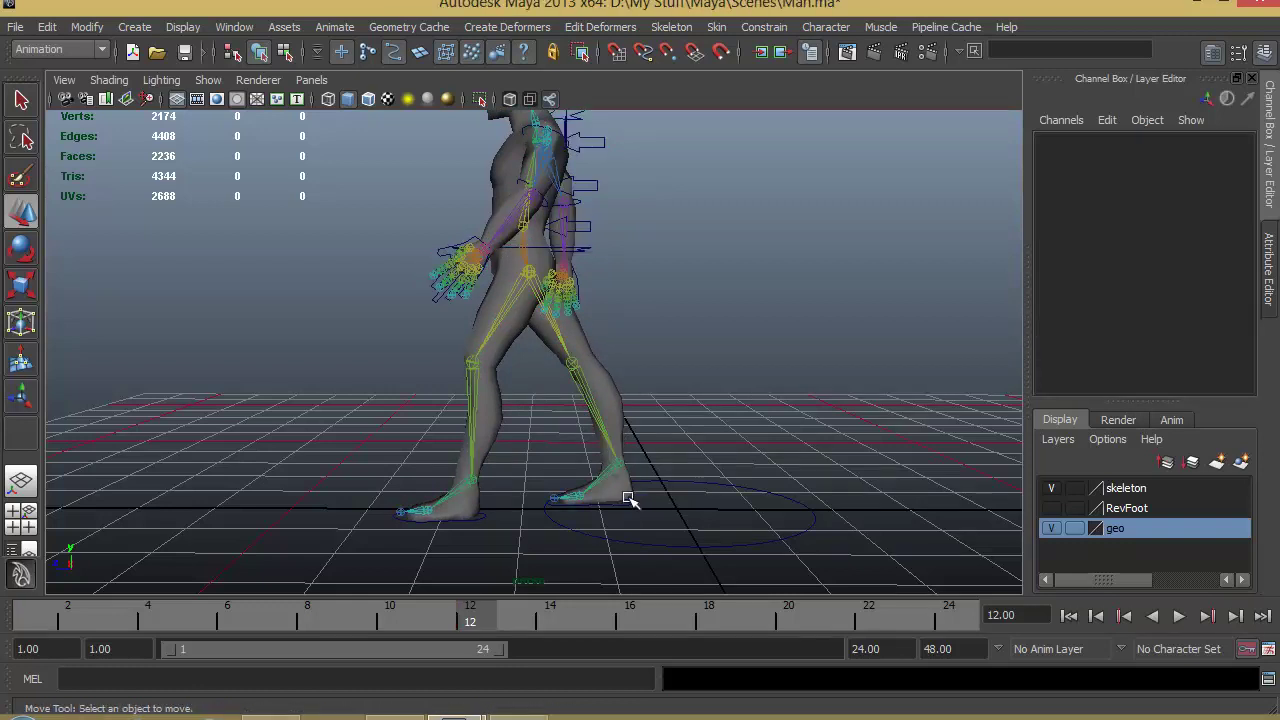
click(628, 505)
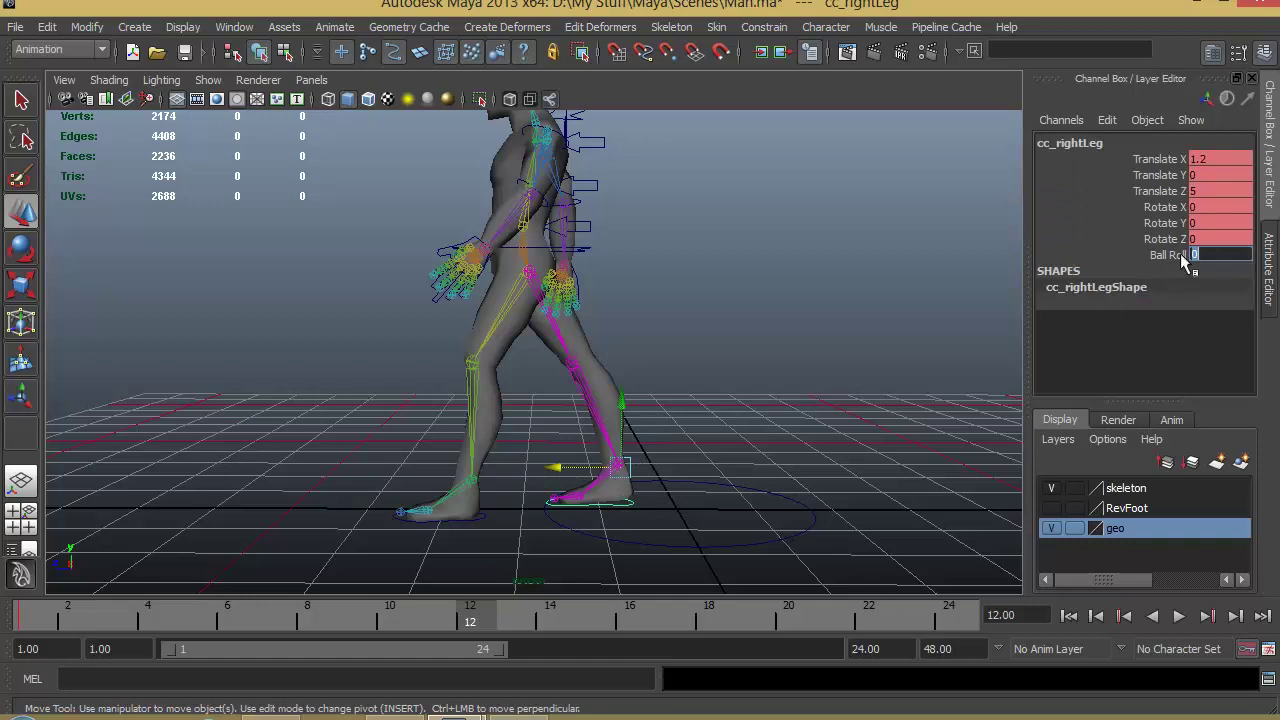
key(alt+v)
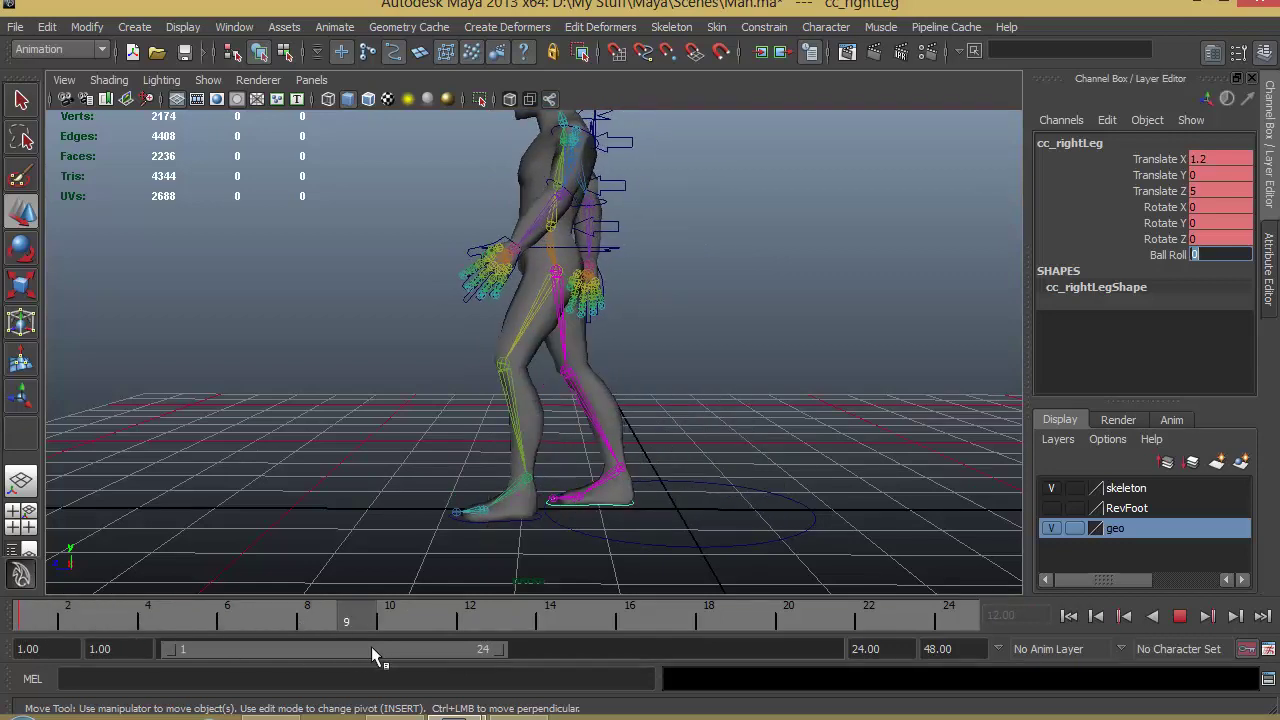
key(alt+v)
key(shift+alt+v)
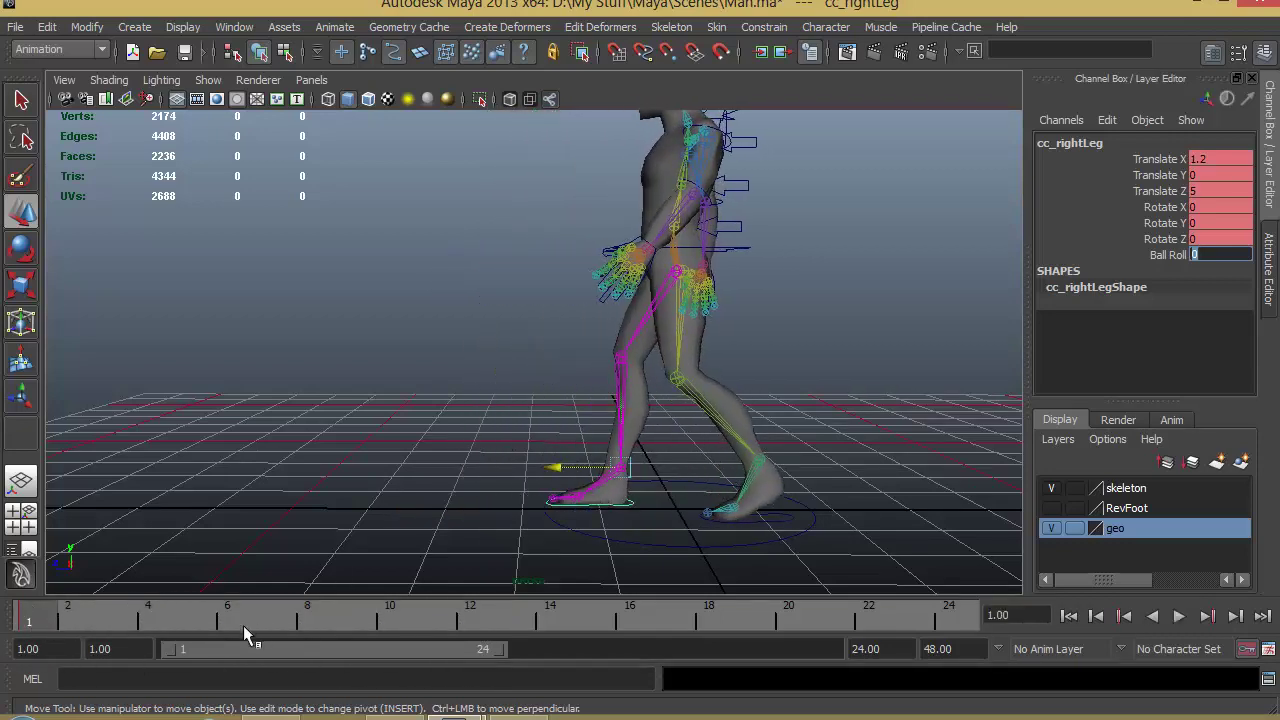
drag(243, 625, 468, 617)
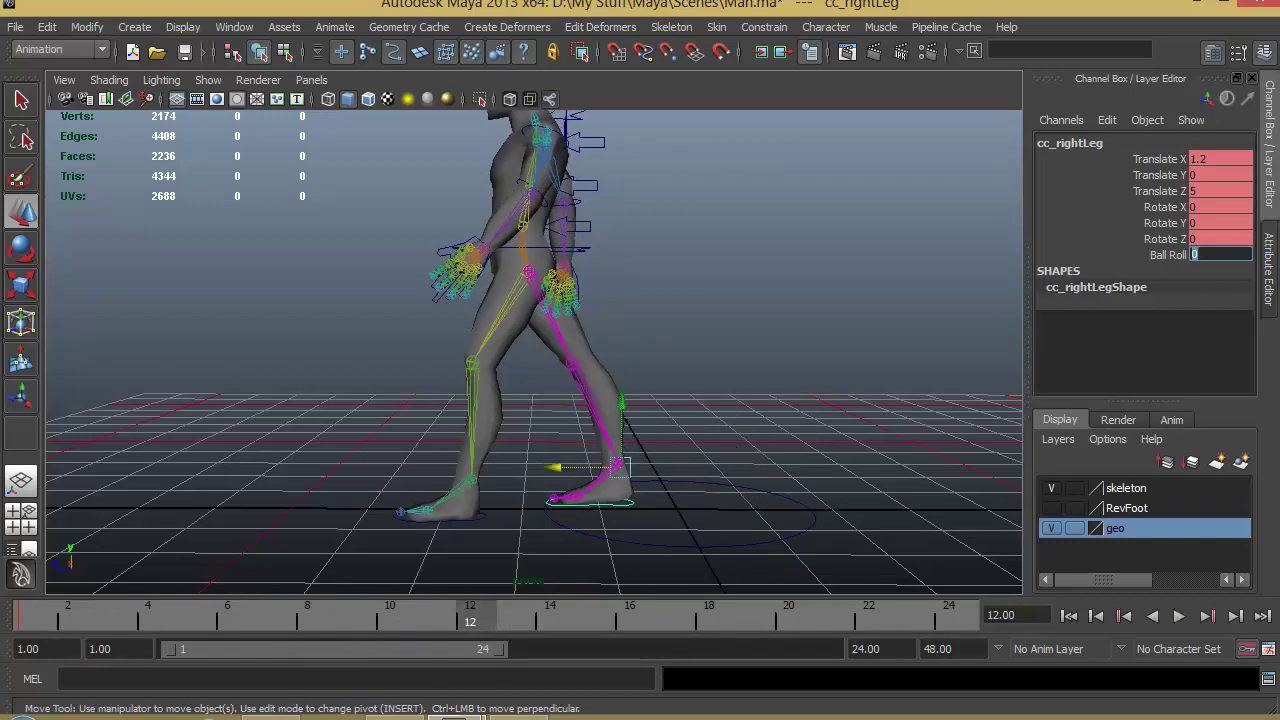
Step: Key only the cc_rightLeg control's Ball Roll channel at frame 6
click(1168, 254)
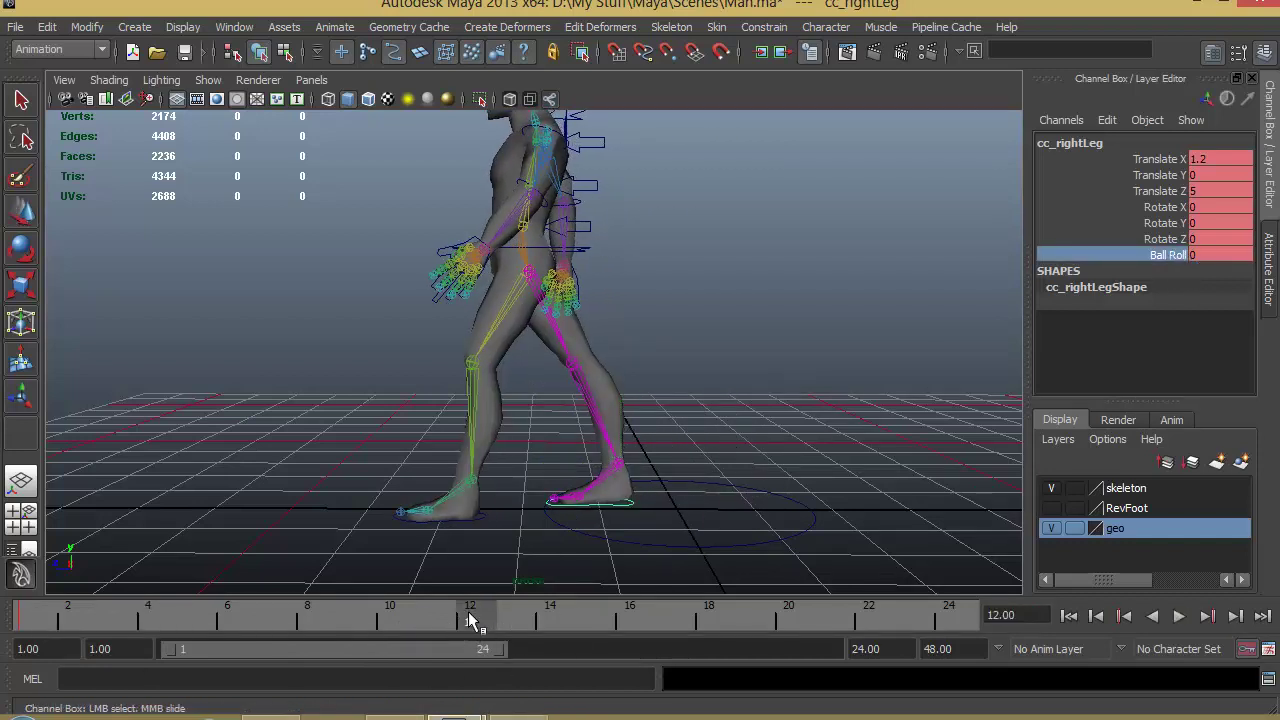
mouse_move(468, 625)
mouse_down()
mouse_move(30, 625)
mouse_move(475, 620)
mouse_up()
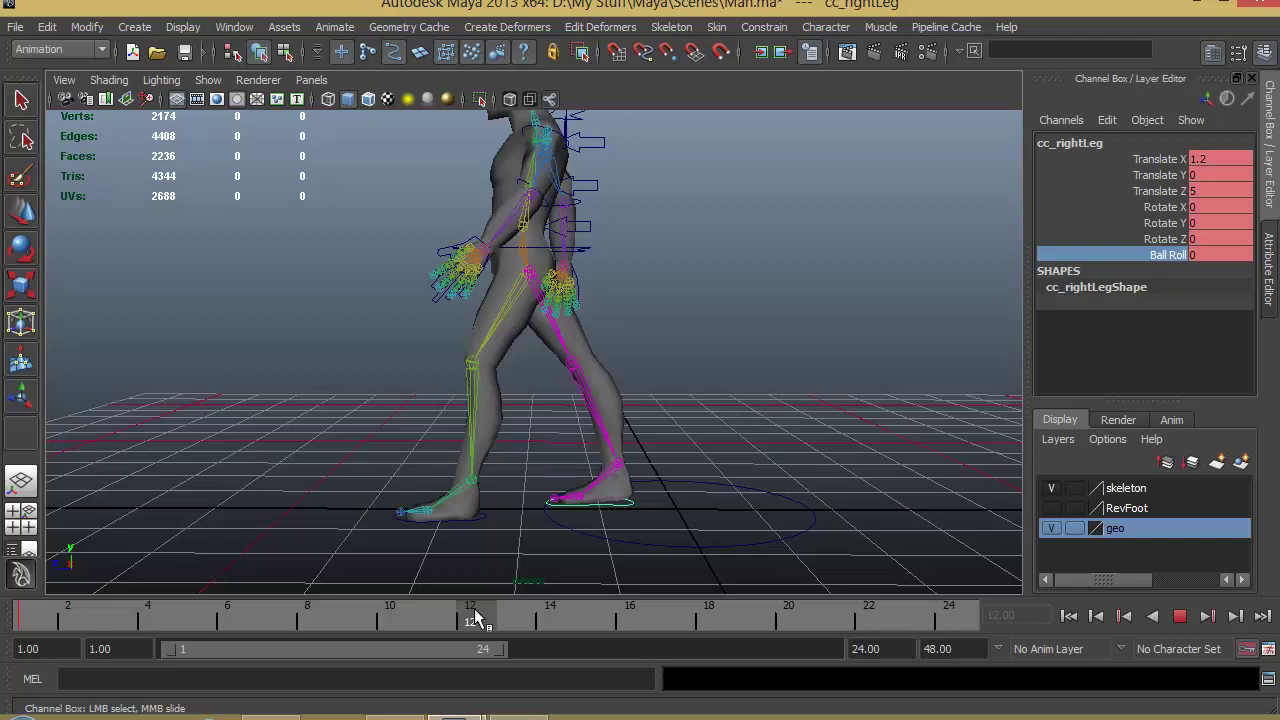
drag(475, 618, 240, 629)
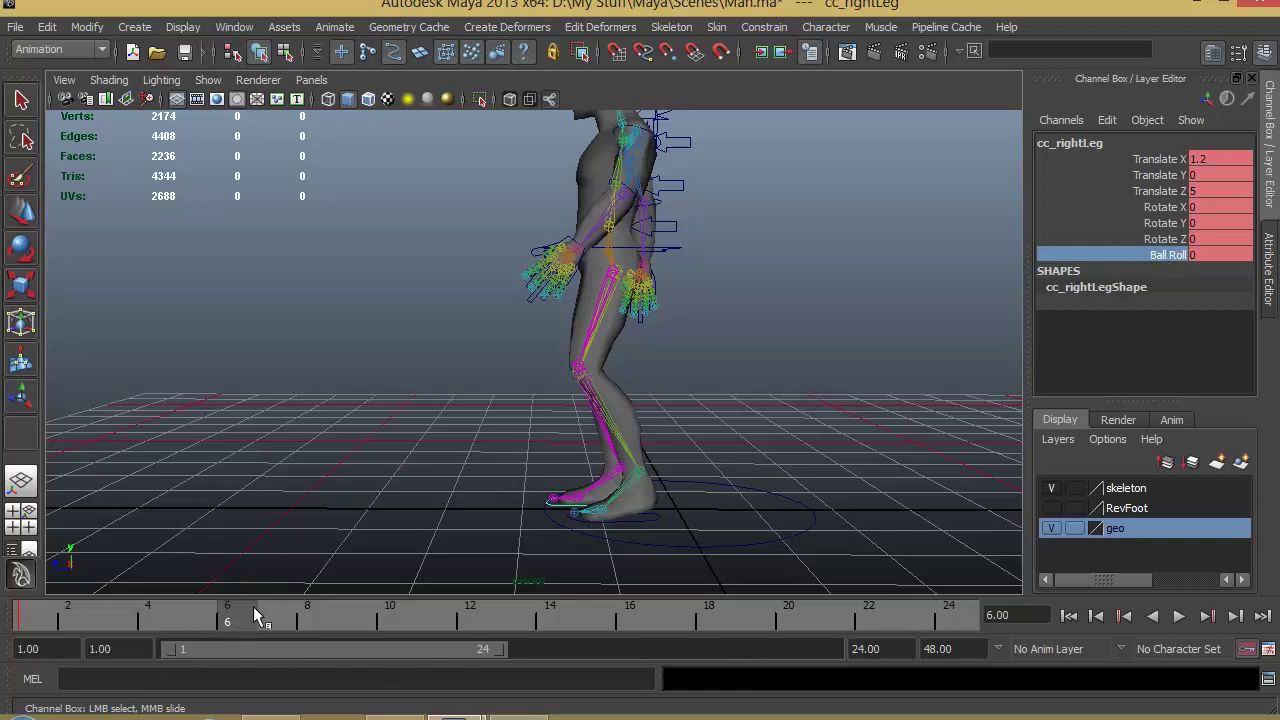
right_click(1171, 256)
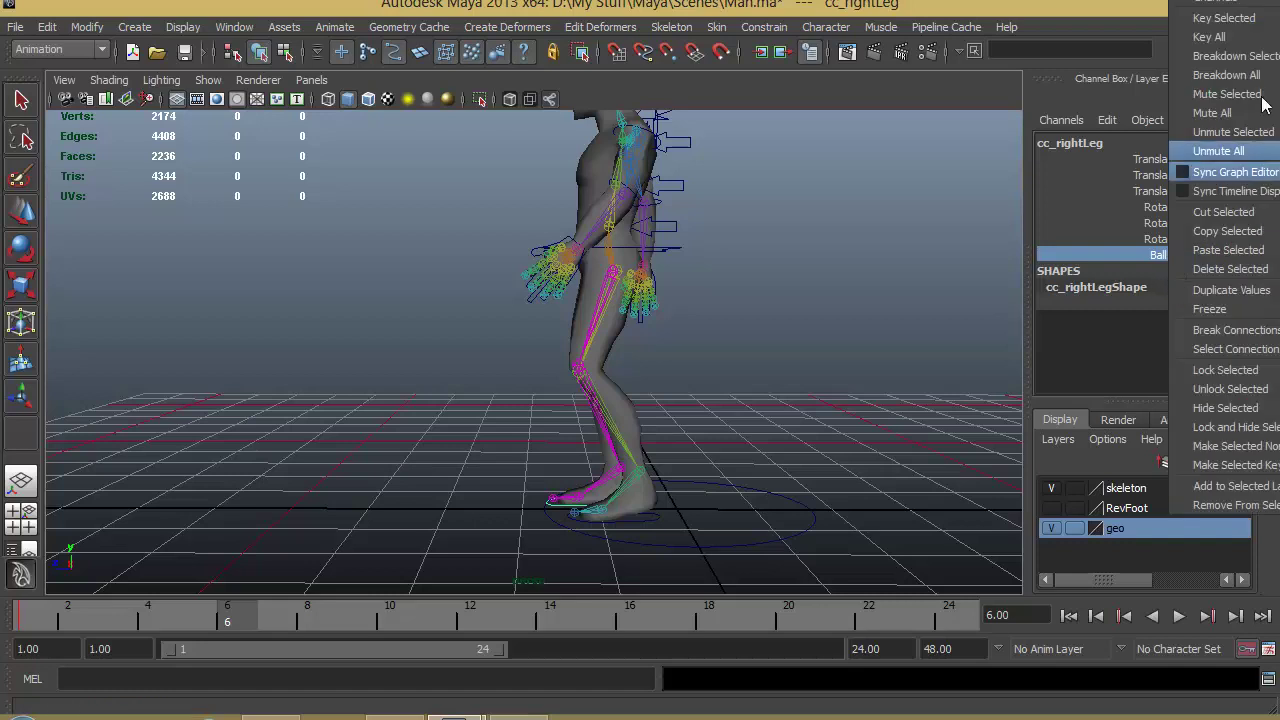
click(1241, 22)
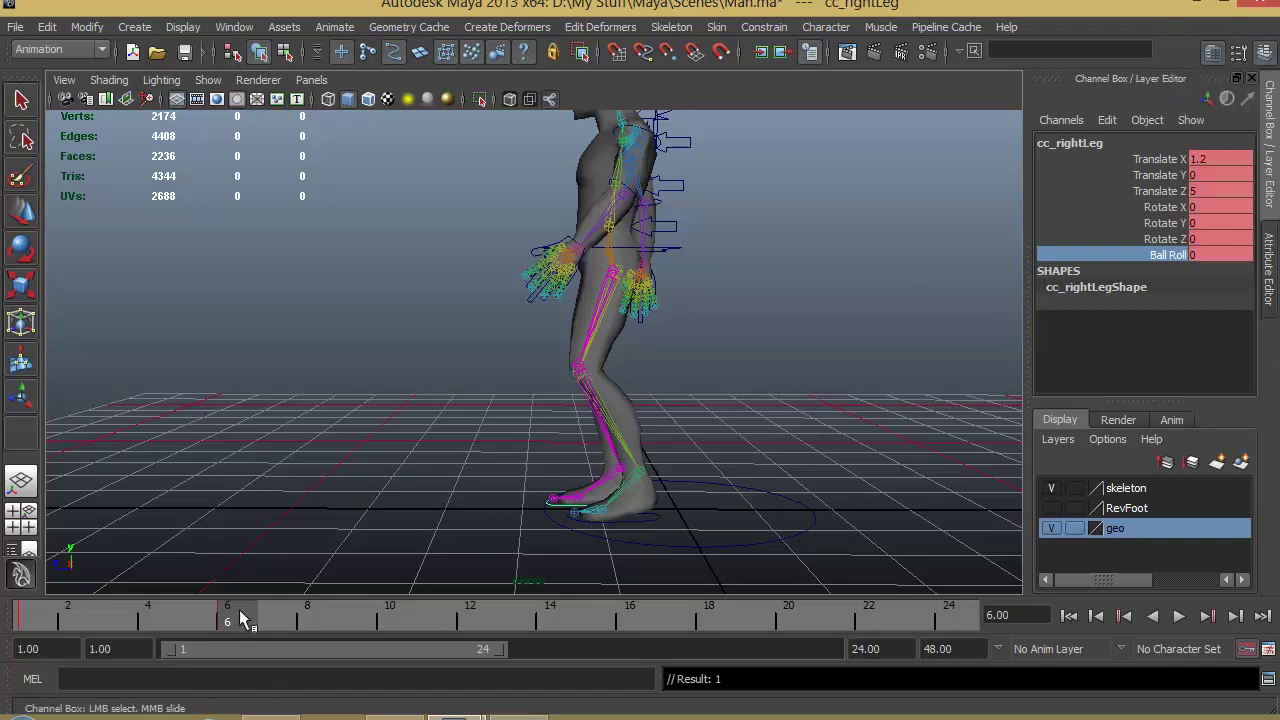
Step: Raise the right heel at frame 12 by setting the cc_rightLeg control's Ball Roll to 2.7
key(alt+v)
key(alt+v)
double_click(1209, 254)
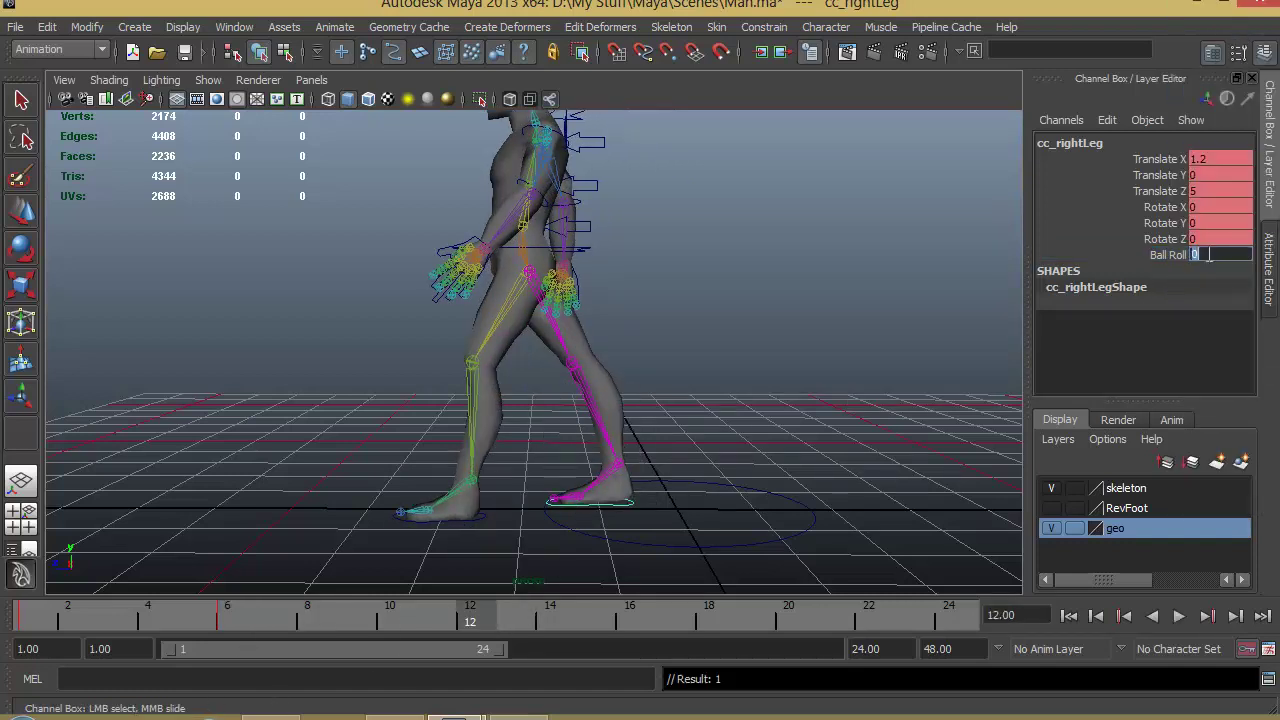
text(2.7)
key(Return)
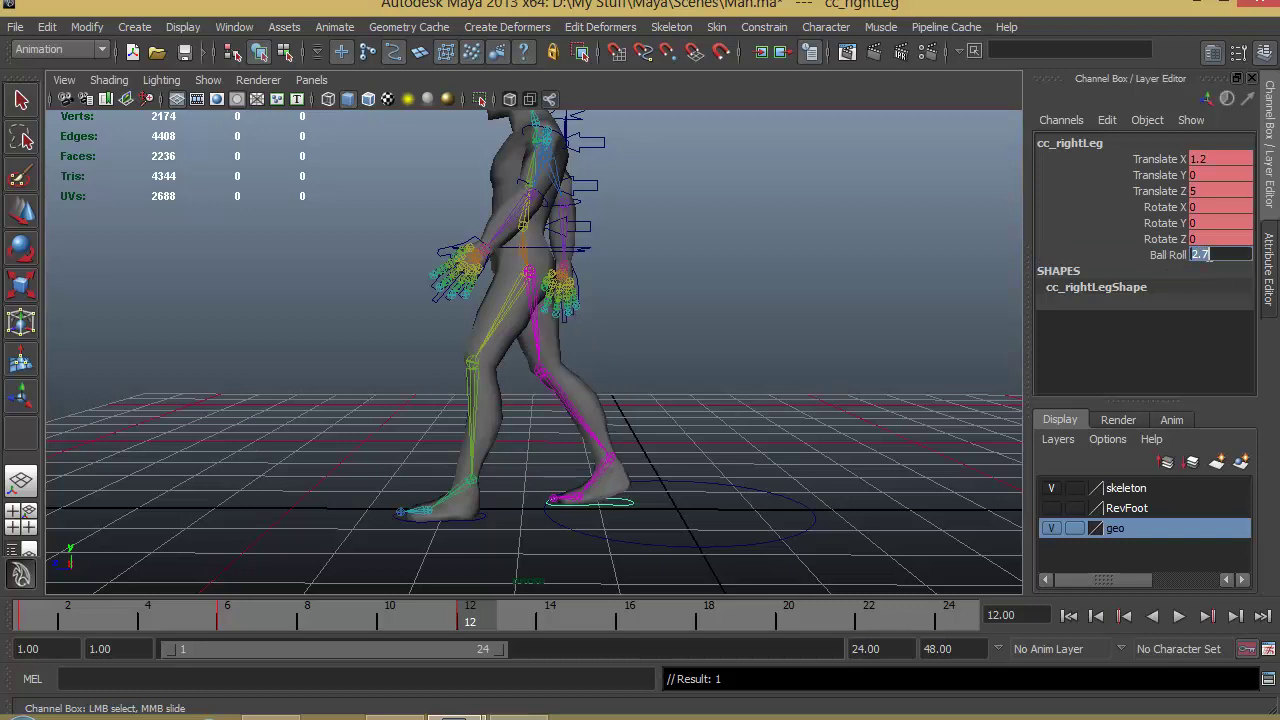
Step: Compare the left leg control's channel values at frames 1 and 12, and check the right leg control's at frame 12
click(489, 515)
key(w)
key(alt+v)
key(alt+v)
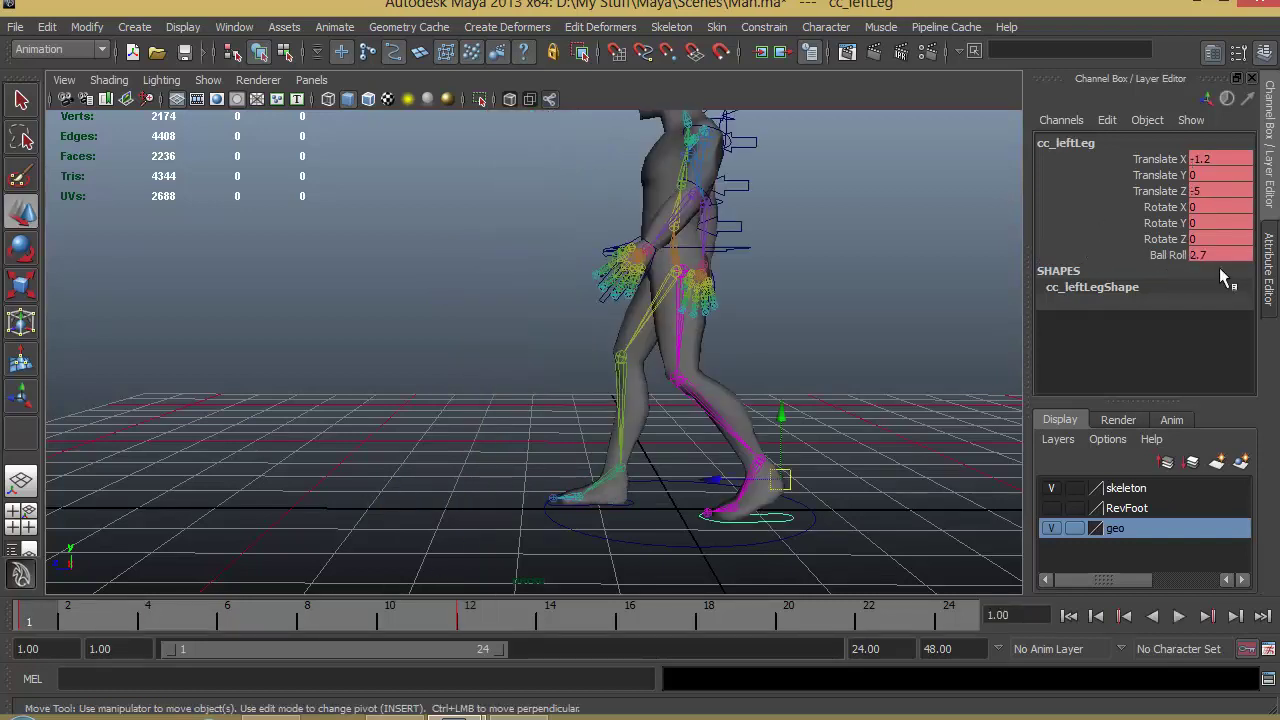
drag(177, 605, 466, 612)
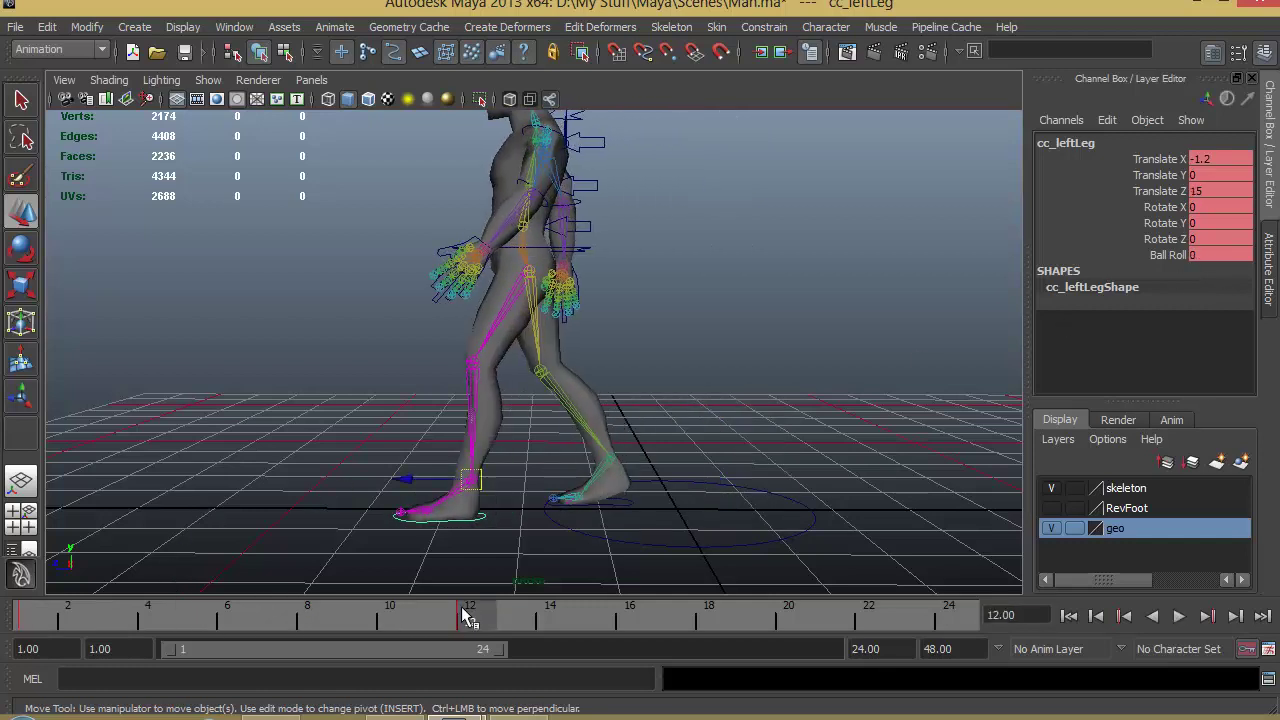
click(623, 509)
click(626, 503)
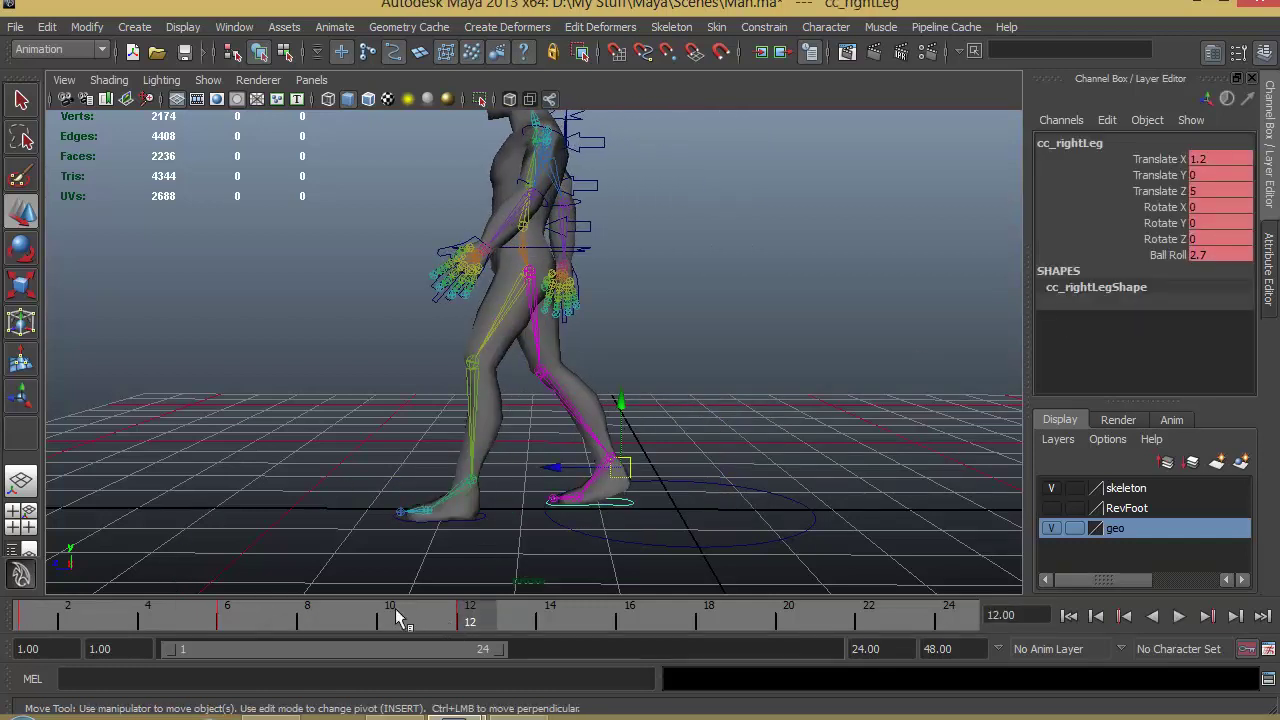
Step: Play back the animation from frame 1 and scrub to frame 12 with the left leg control selected to review its motion
key(alt+v)
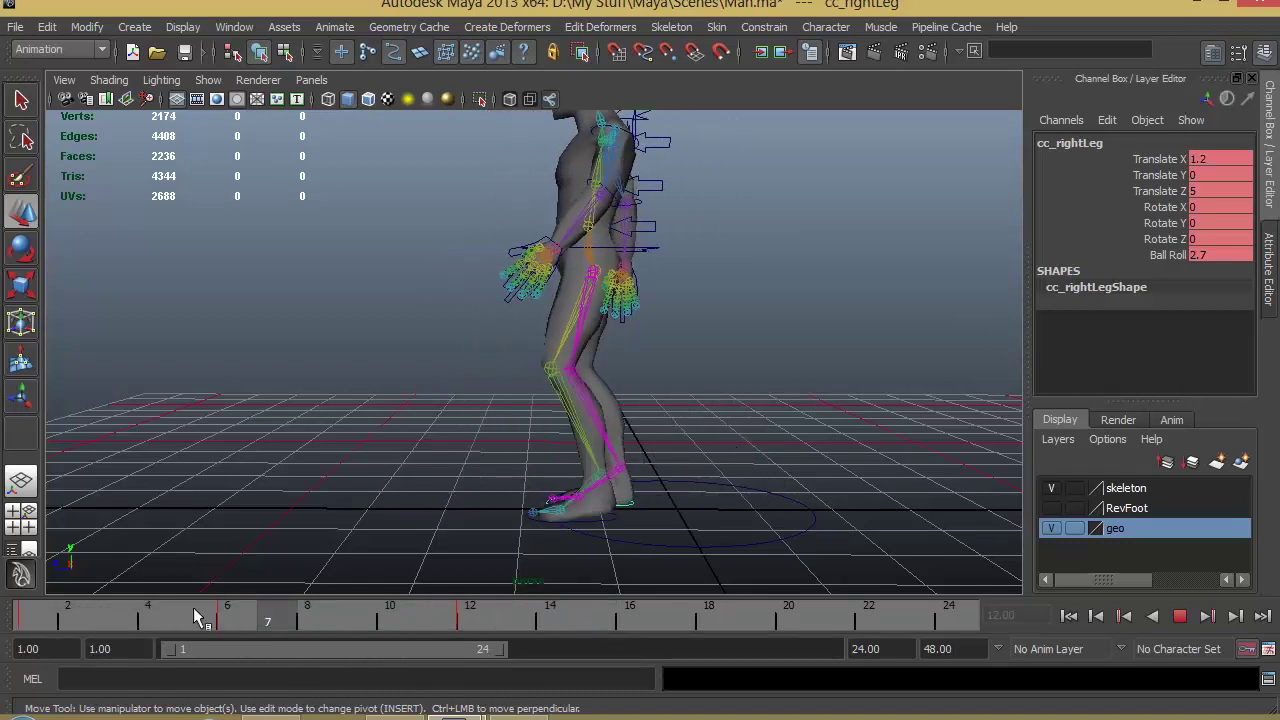
click(32, 615)
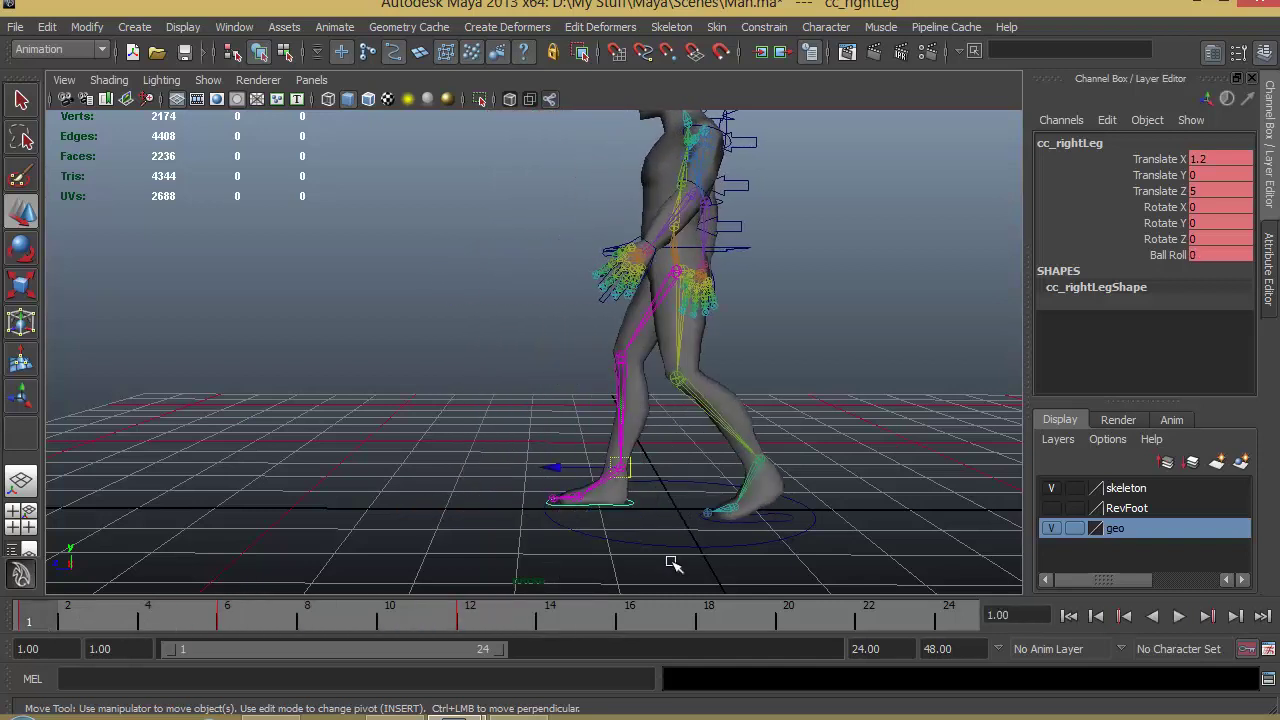
click(763, 520)
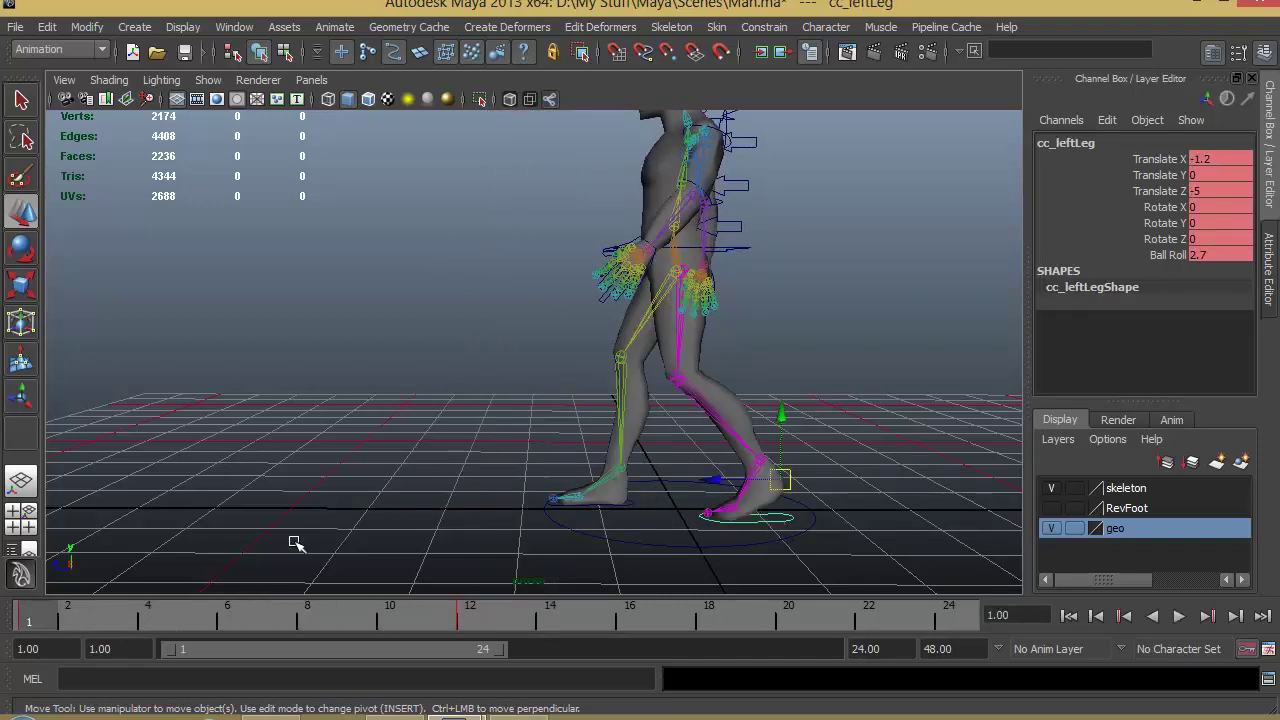
key(alt+v)
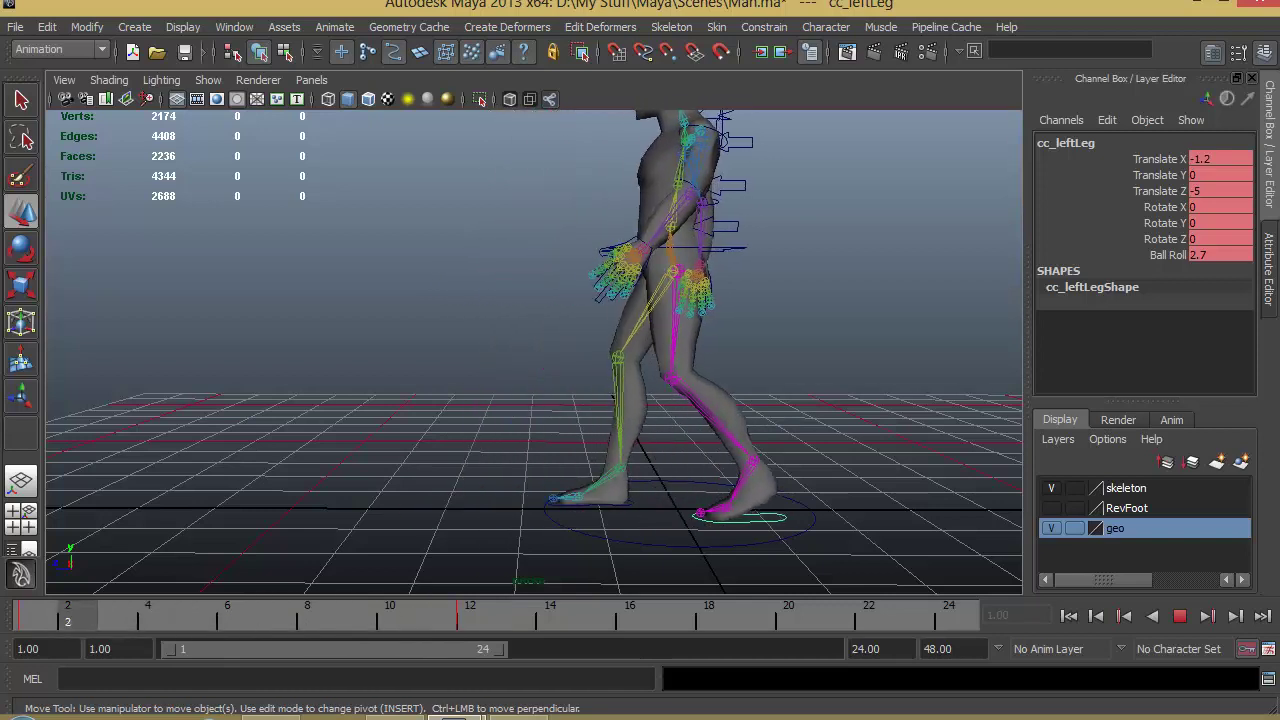
click(25, 620)
drag(25, 620, 470, 620)
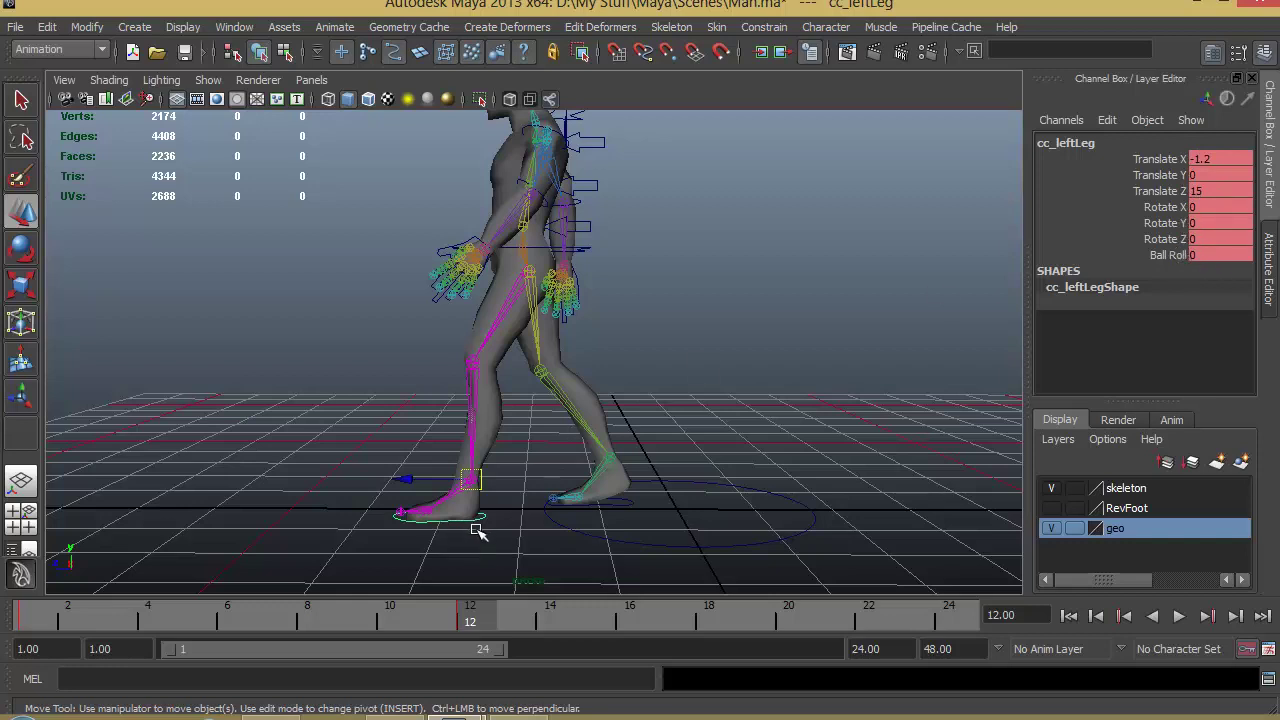
Step: Inspect the left leg control's animation curves in the Graph Editor, checking Translate X, Y, Z and Ball Roll channel by channel
click(238, 27)
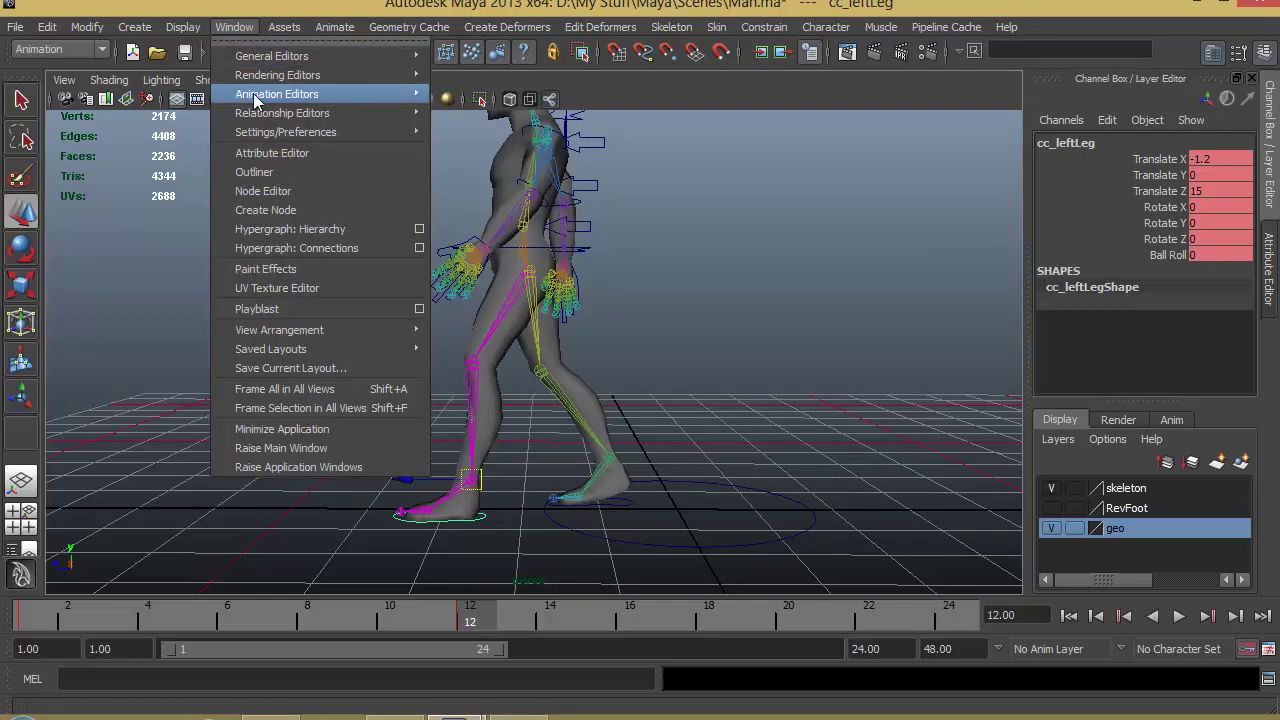
mouse_move(259, 115)
click(470, 97)
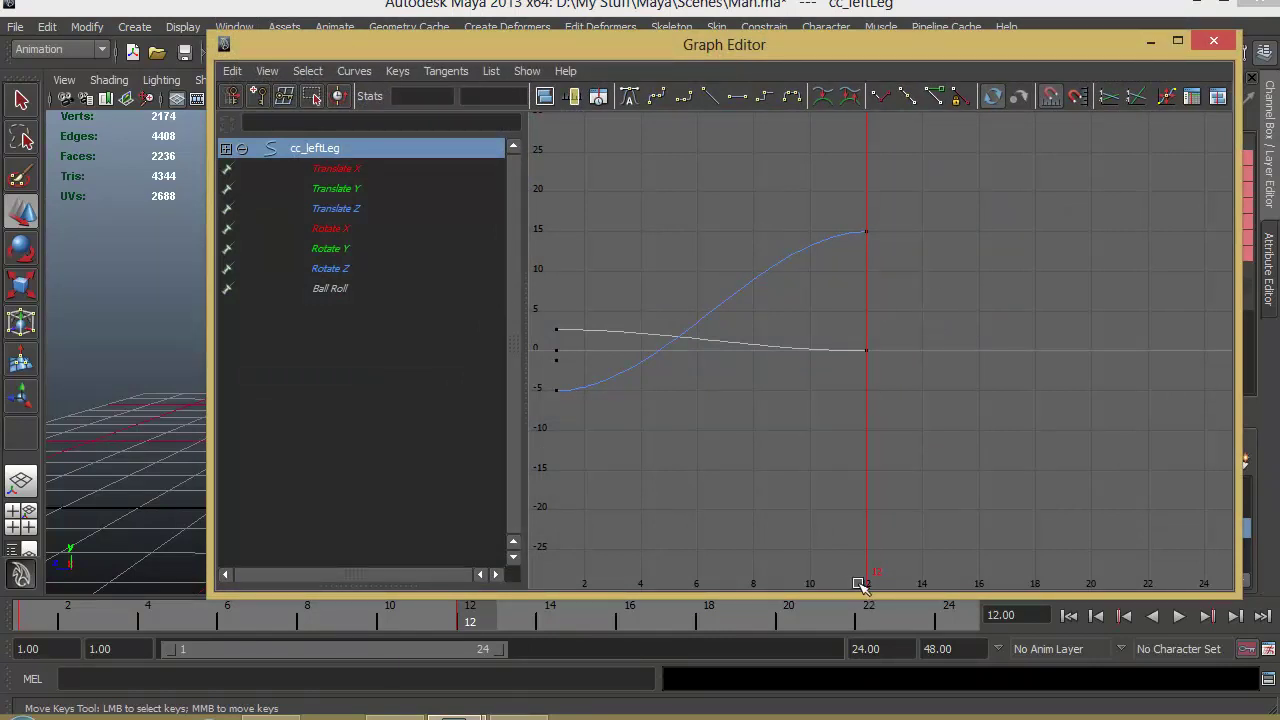
click(357, 212)
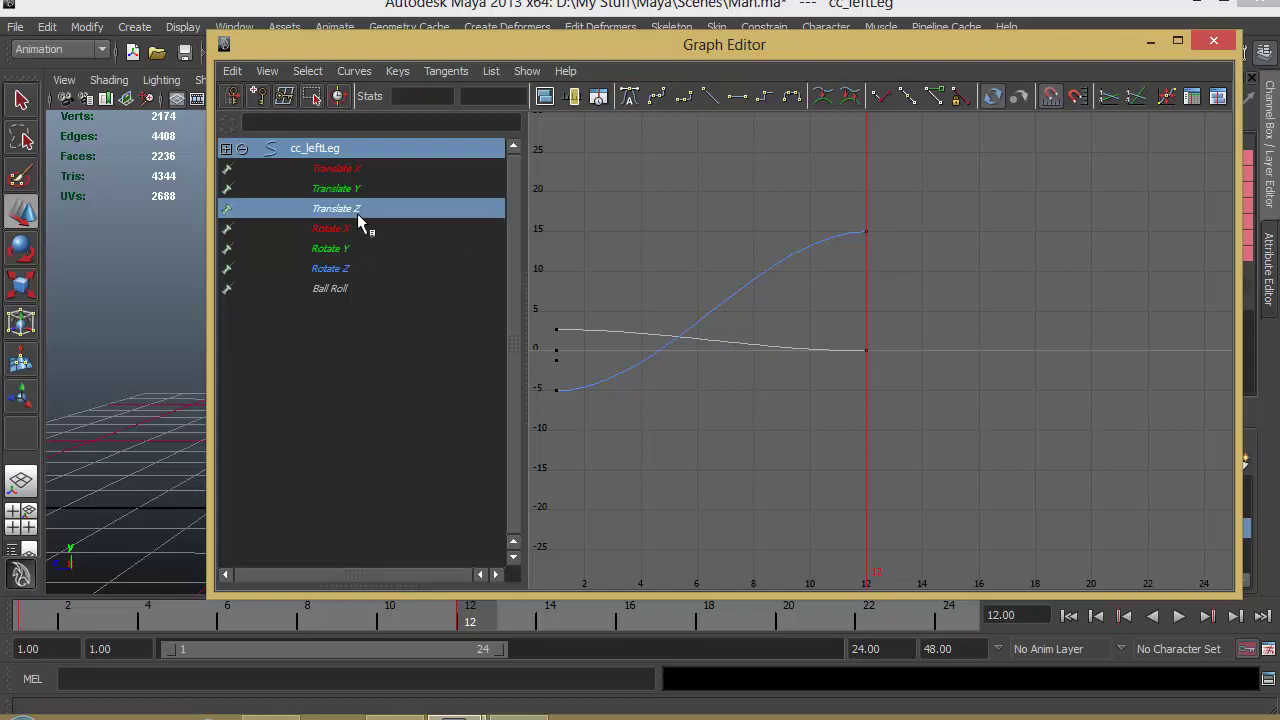
ctrl+click(342, 289)
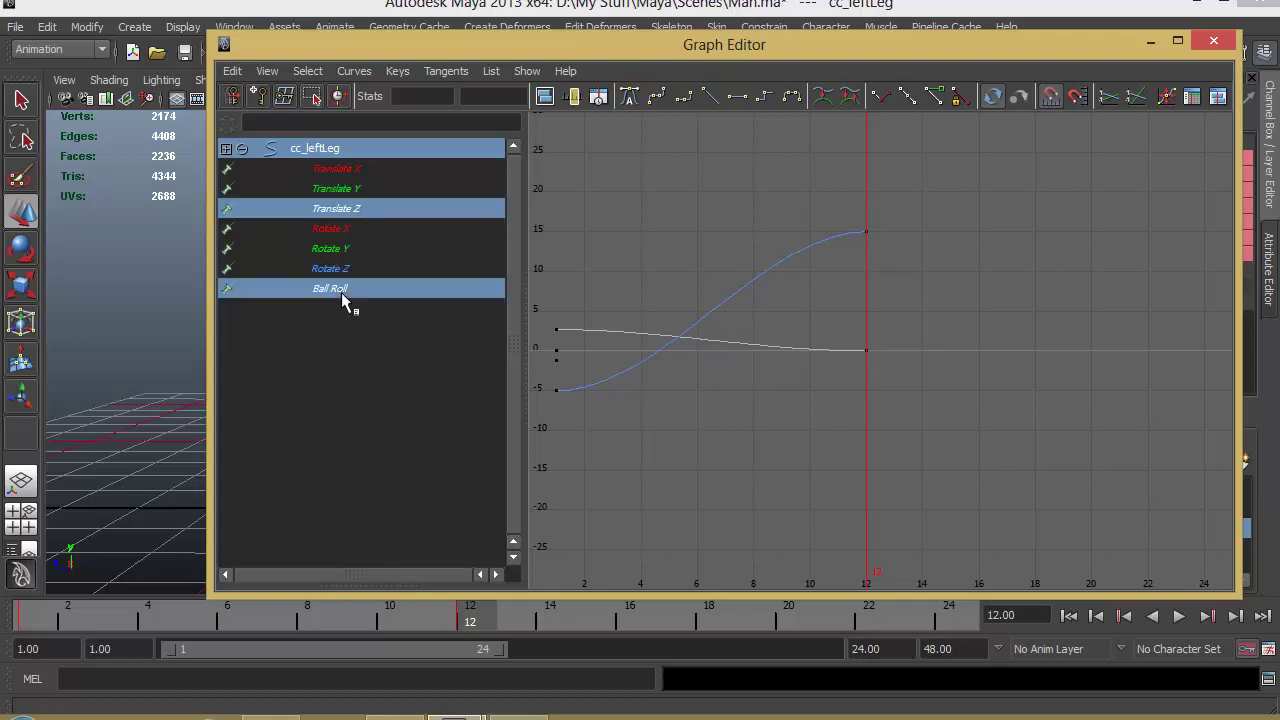
click(344, 323)
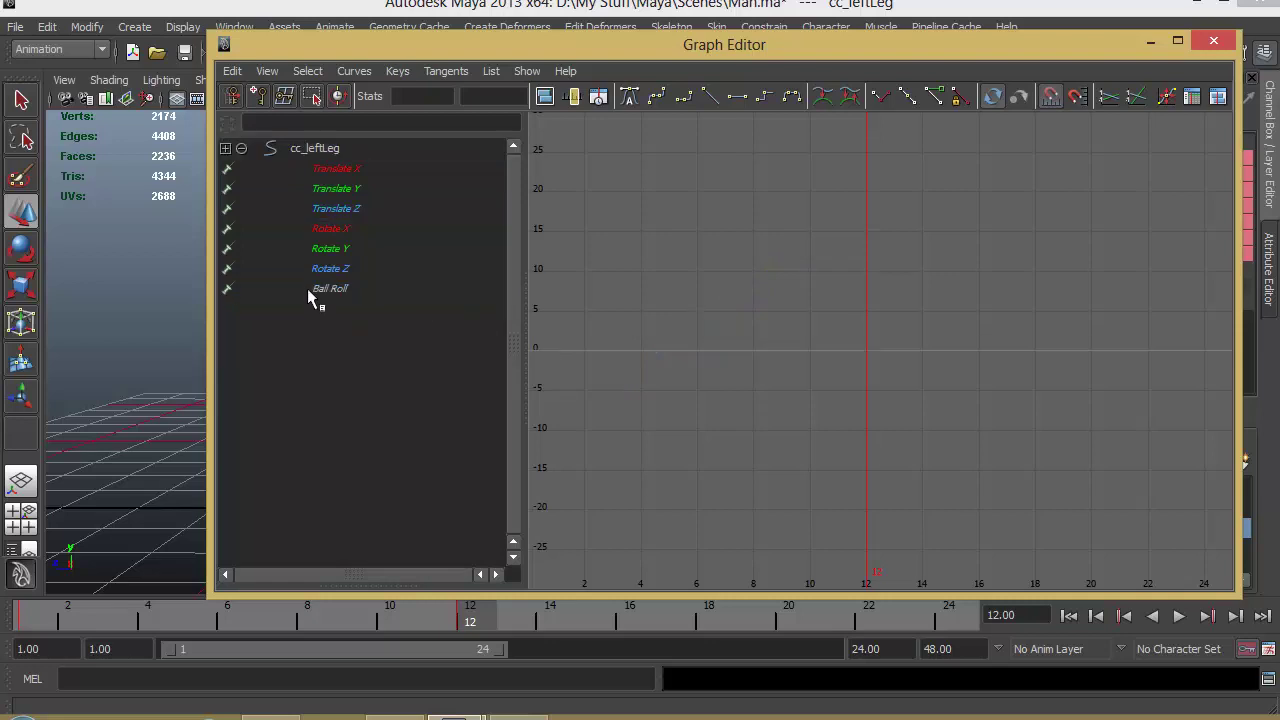
click(325, 290)
click(344, 209)
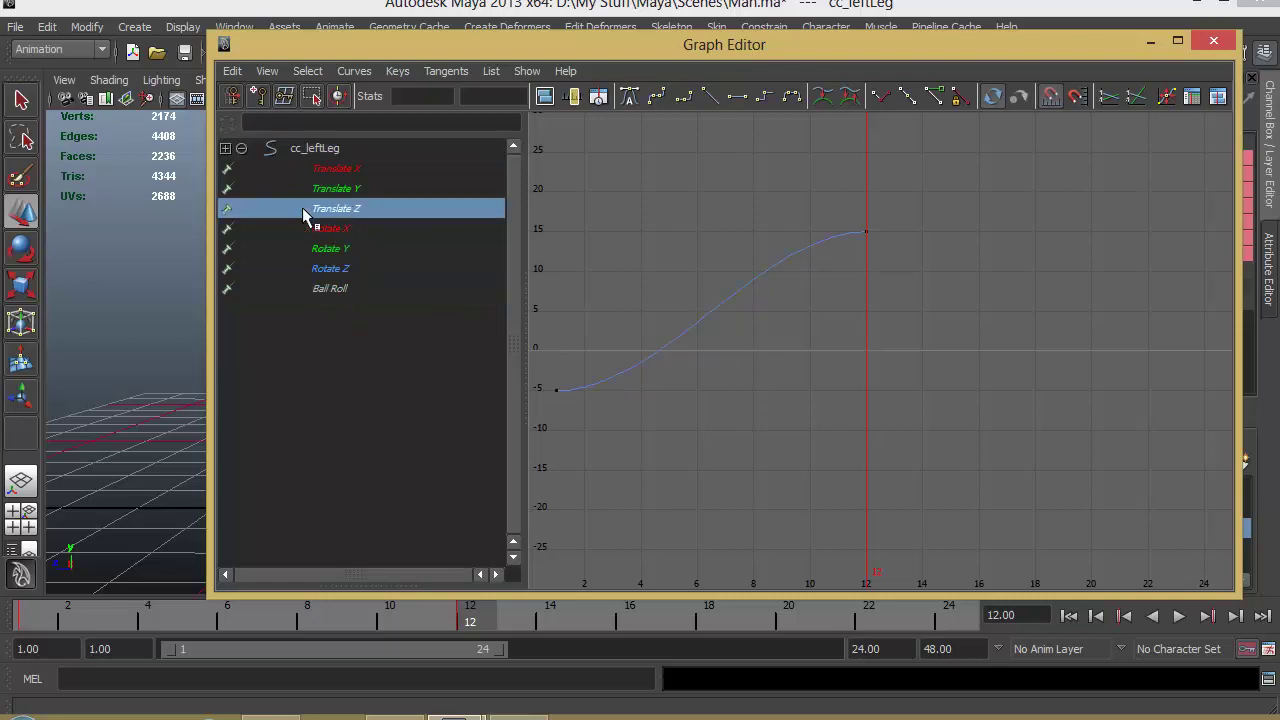
click(372, 172)
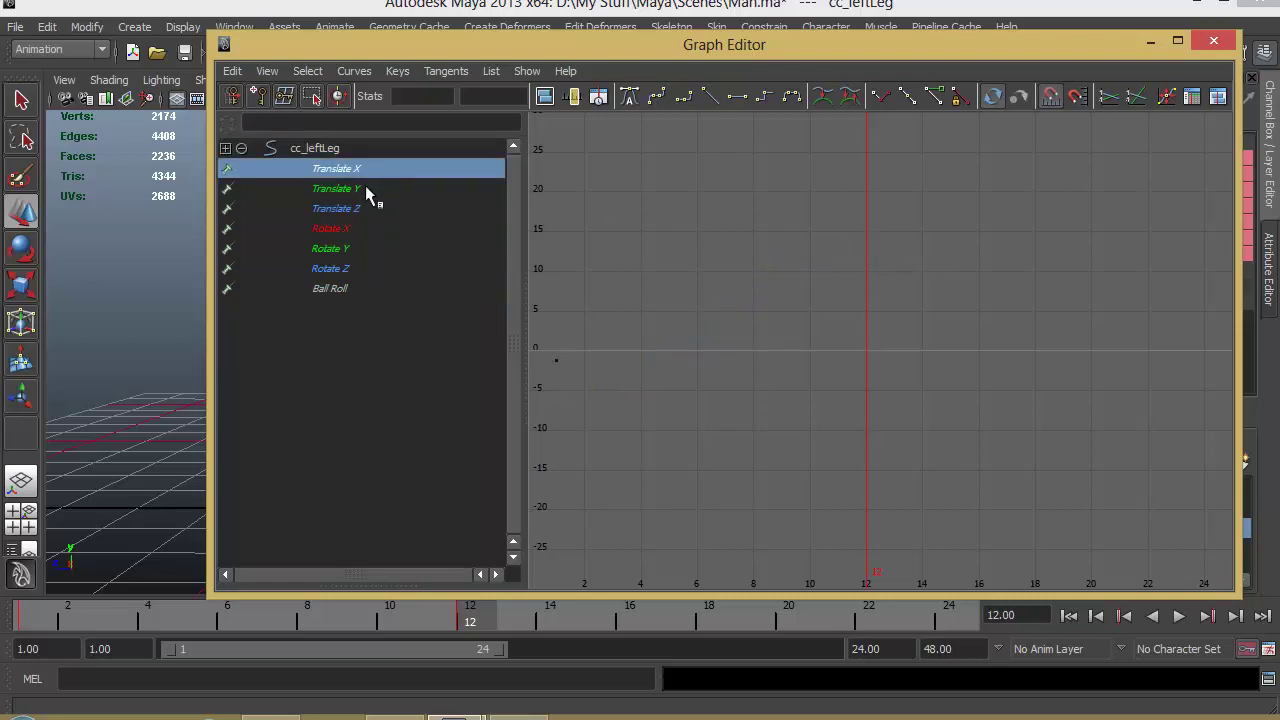
ctrl+click(365, 188)
ctrl+click(354, 246)
ctrl+click(350, 228)
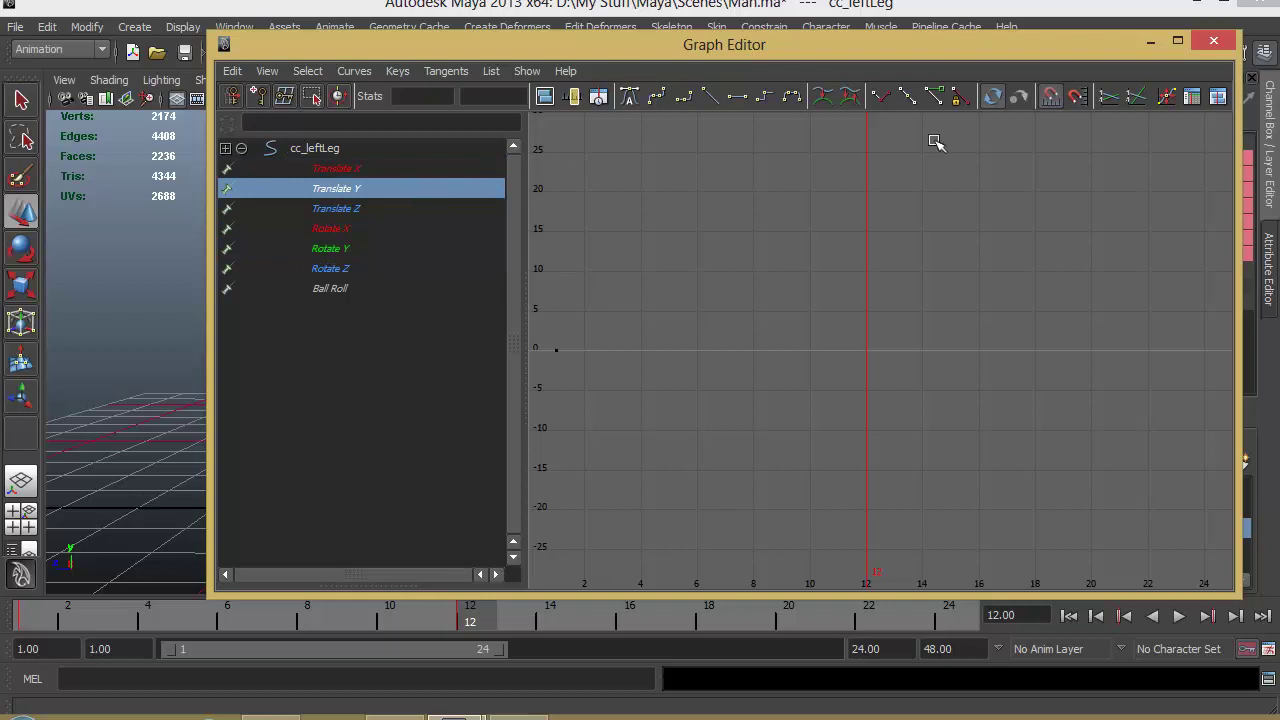
click(1150, 43)
Step: At frame 6, raise the left leg control to about 2.5 in Translate Y and set its Ball Roll to 0
drag(400, 618, 228, 620)
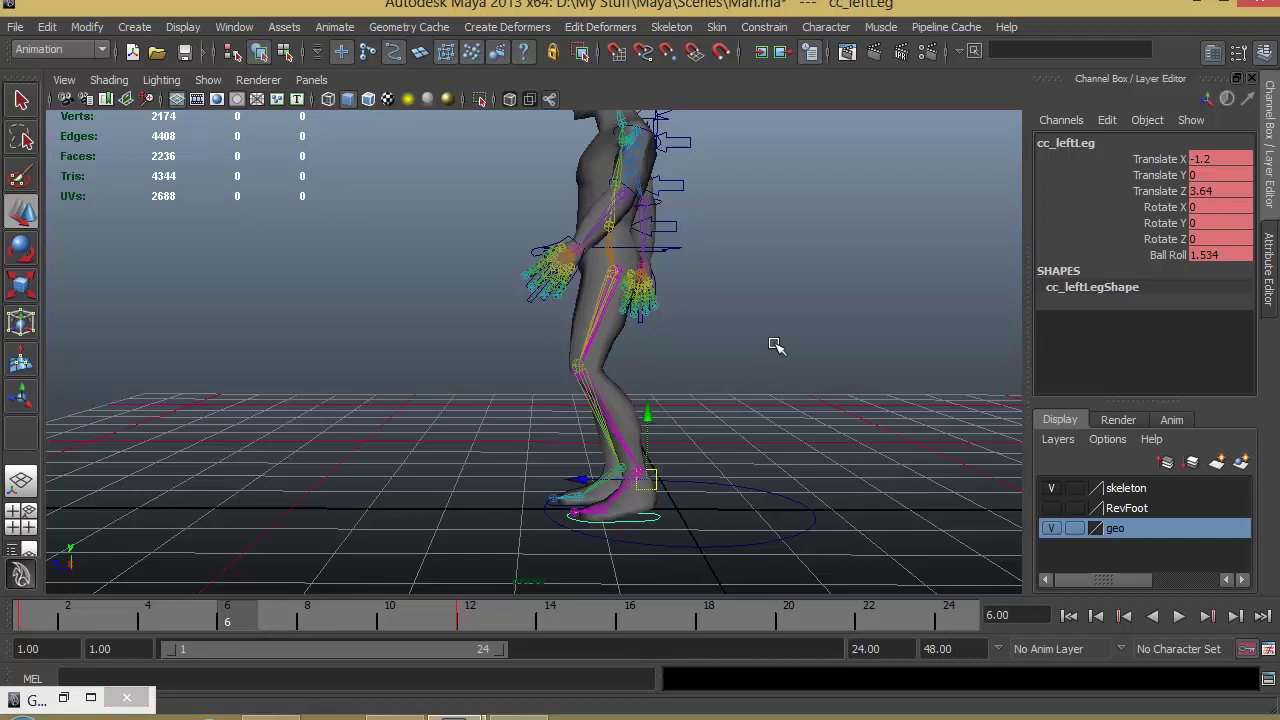
drag(648, 417, 650, 378)
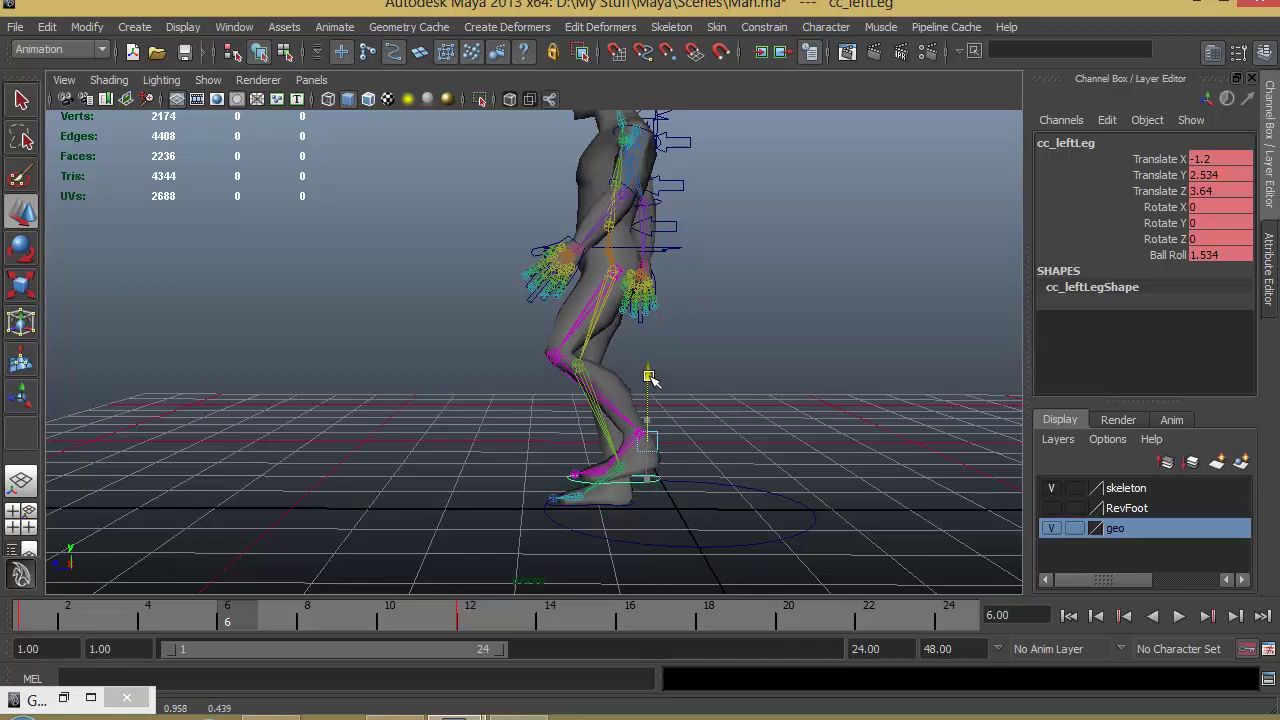
click(1216, 256)
text(0)
key(Return)
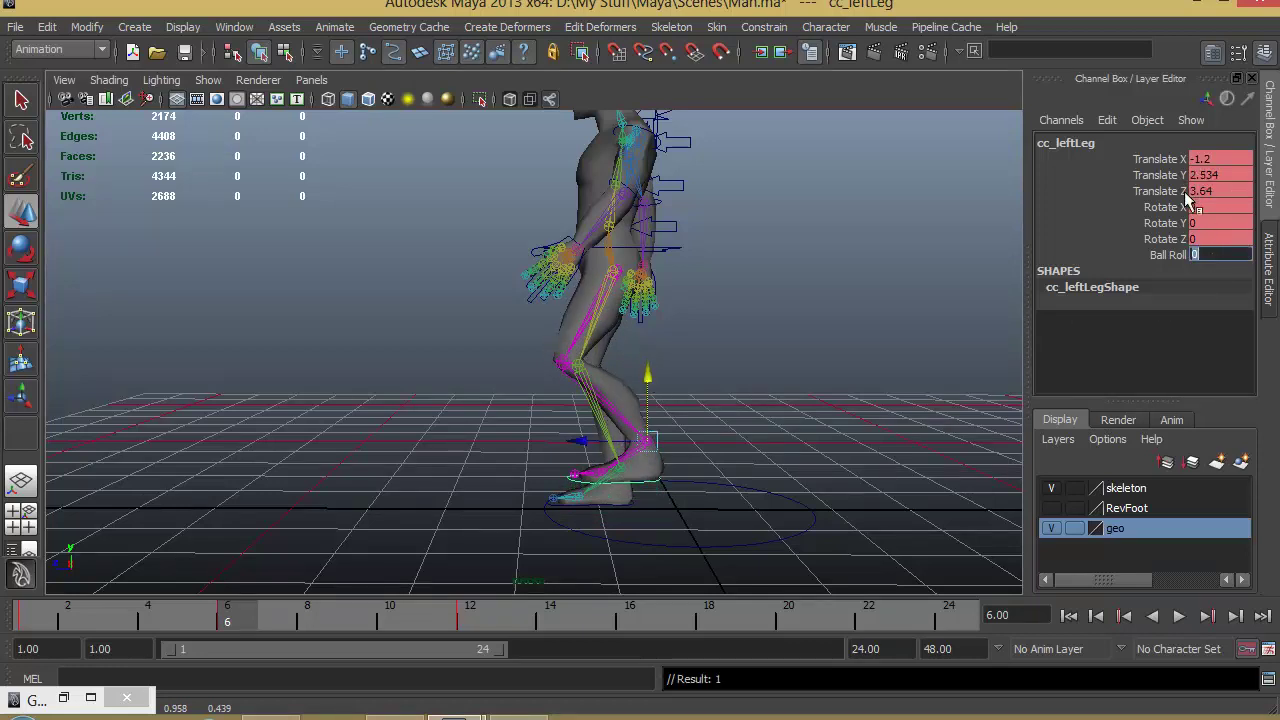
Step: Rotate the left leg control to about 34.4 degrees in X at frame 6 and play back the walk to check it
key(e)
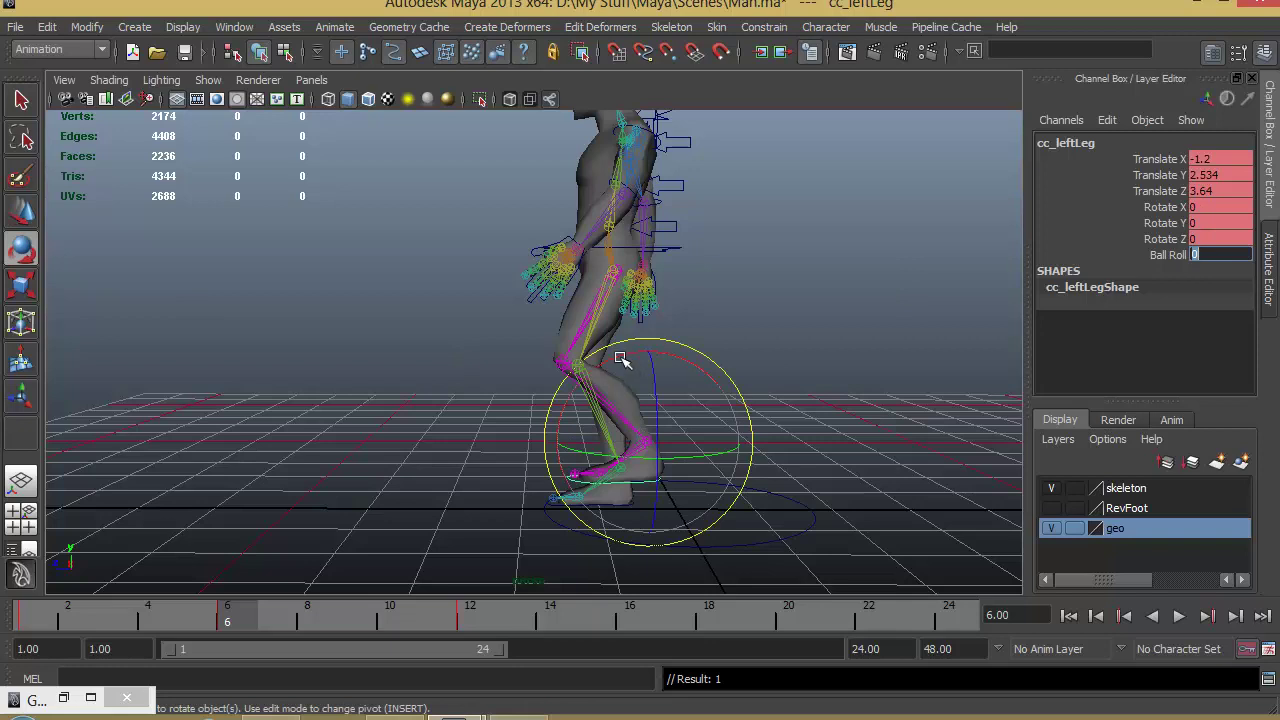
drag(620, 360, 597, 407)
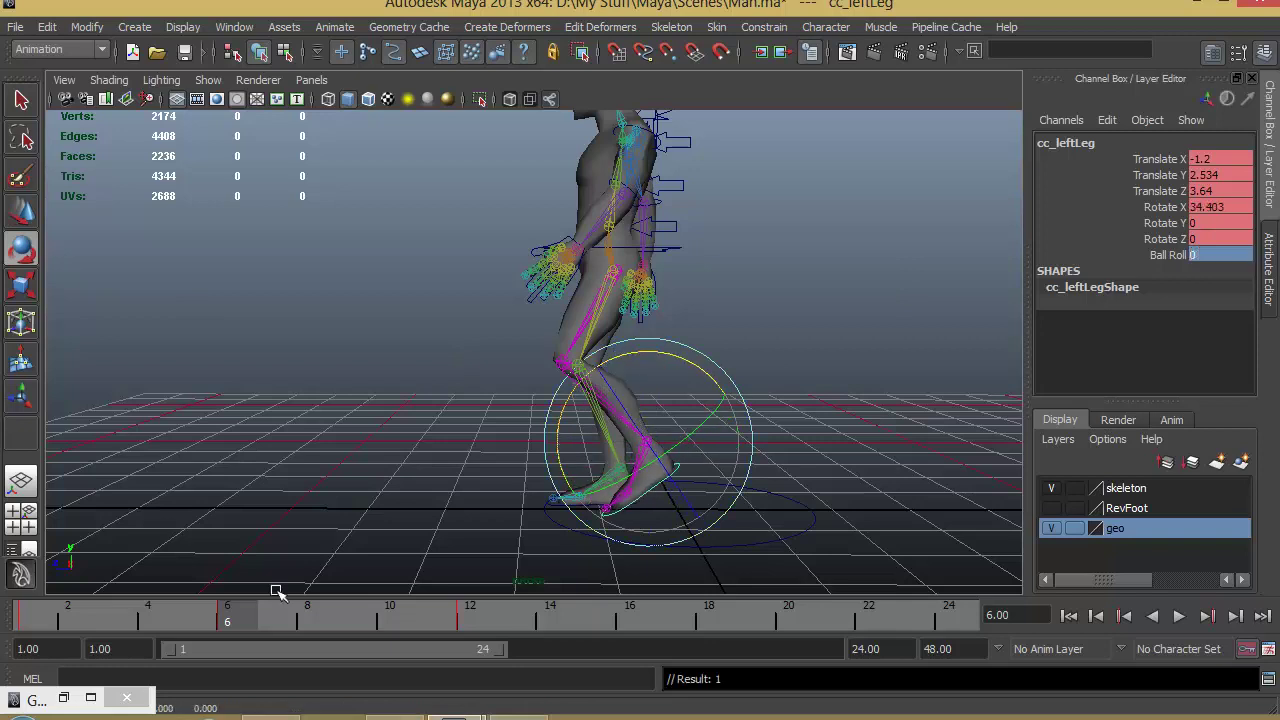
key(alt+v)
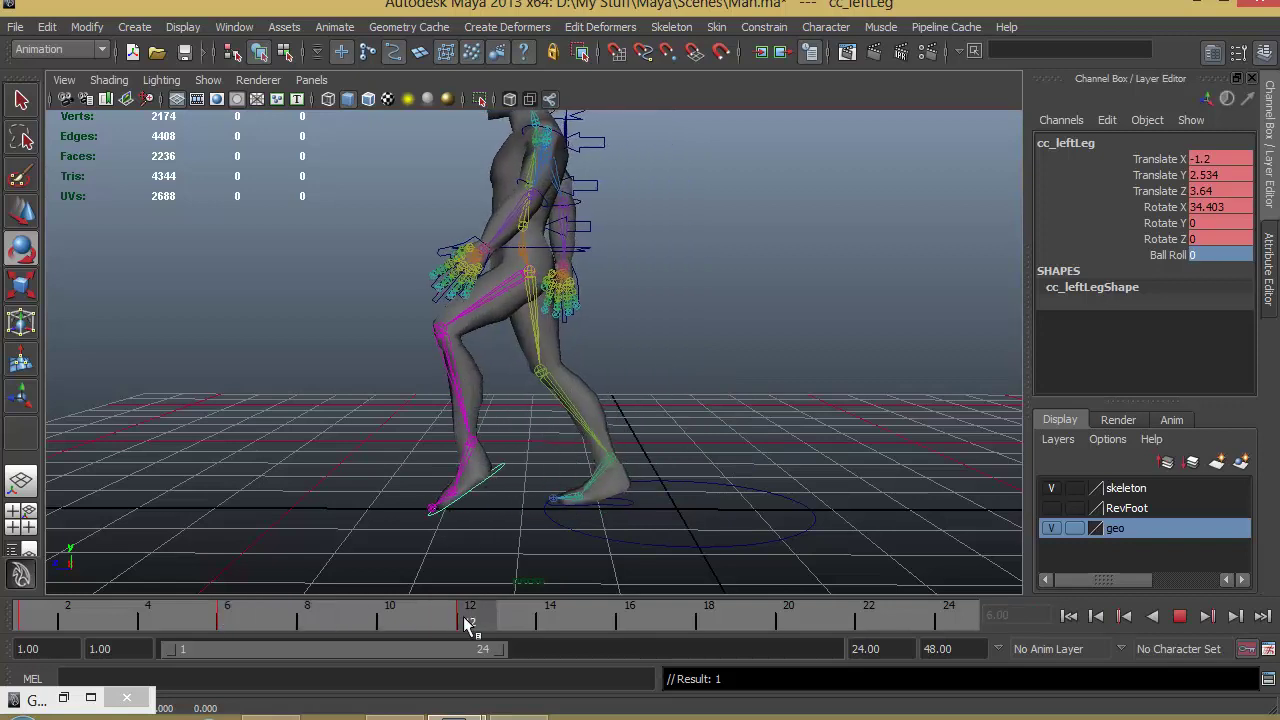
key(alt+v)
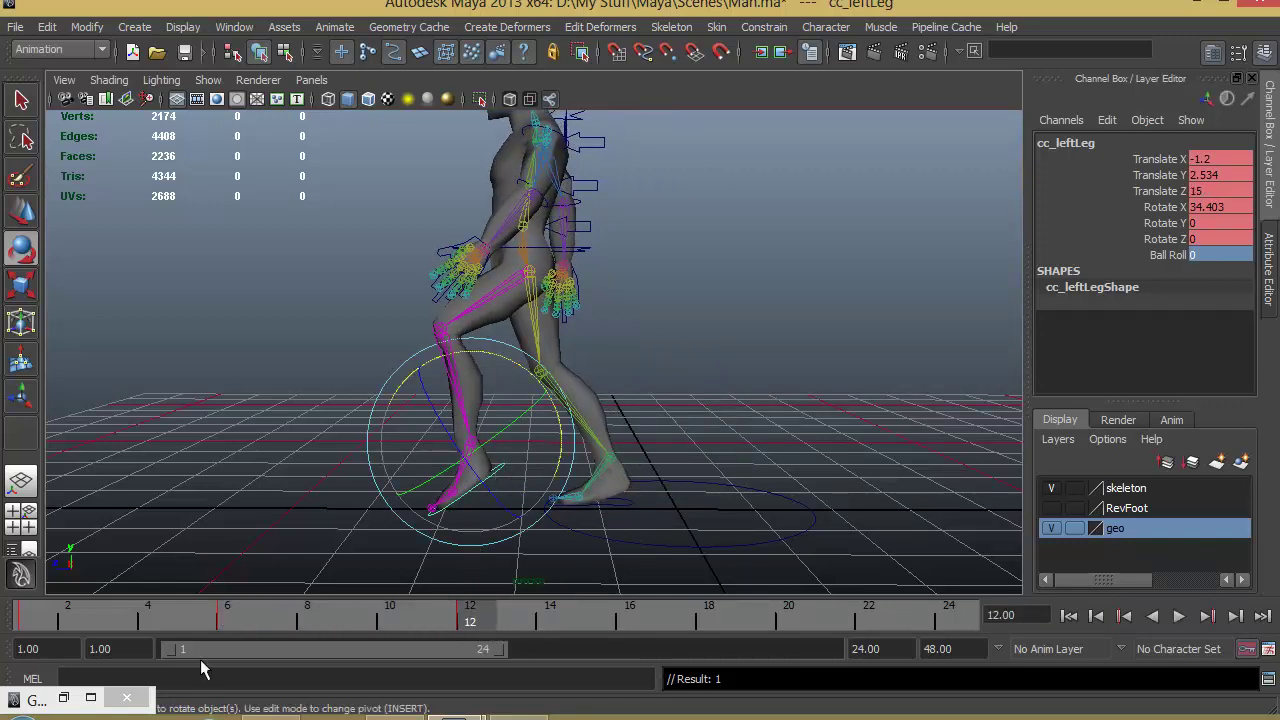
Step: Examine the left leg's Translate Y curve and its frame 1 key in the Graph Editor
click(63, 697)
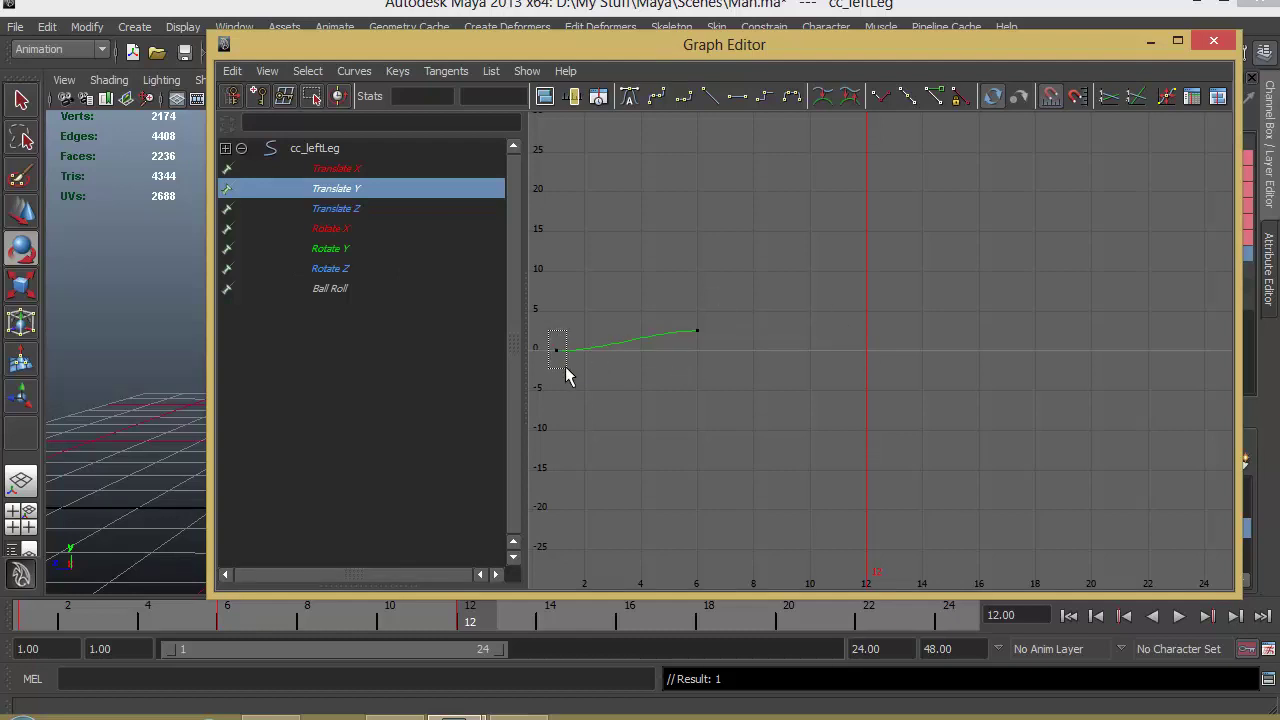
drag(566, 375, 566, 372)
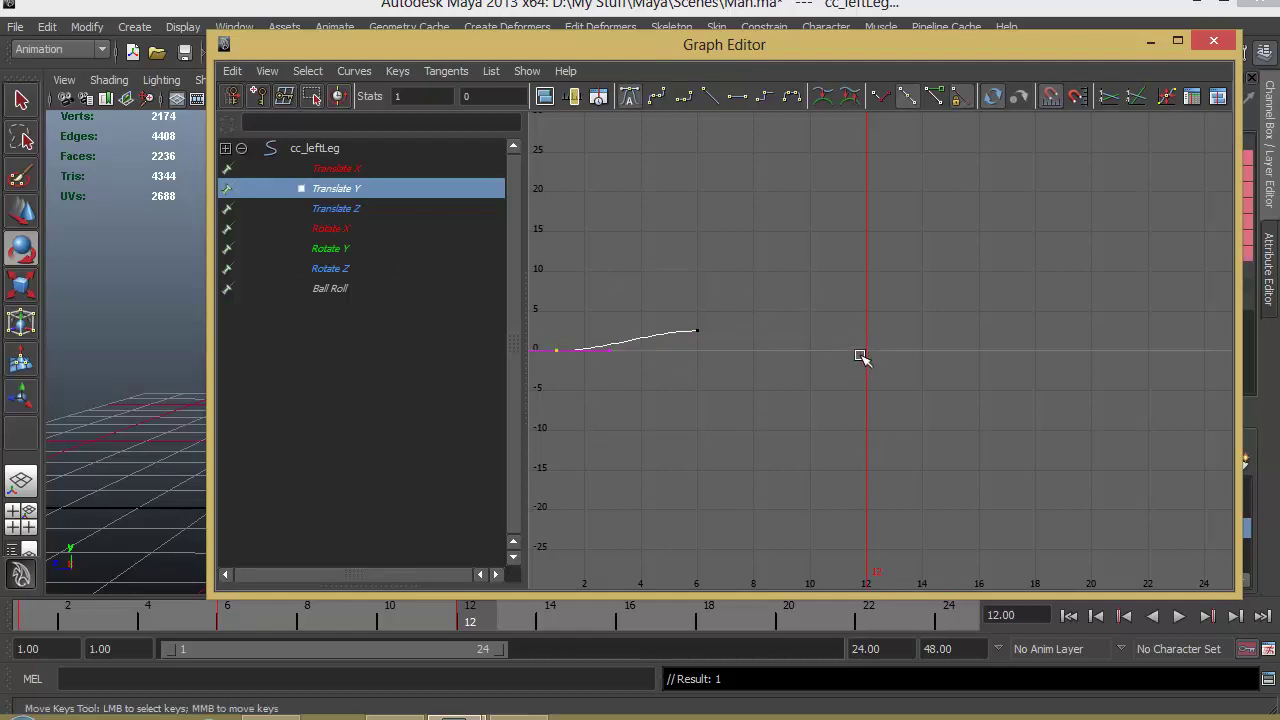
drag(1124, 55, 888, 157)
click(886, 156)
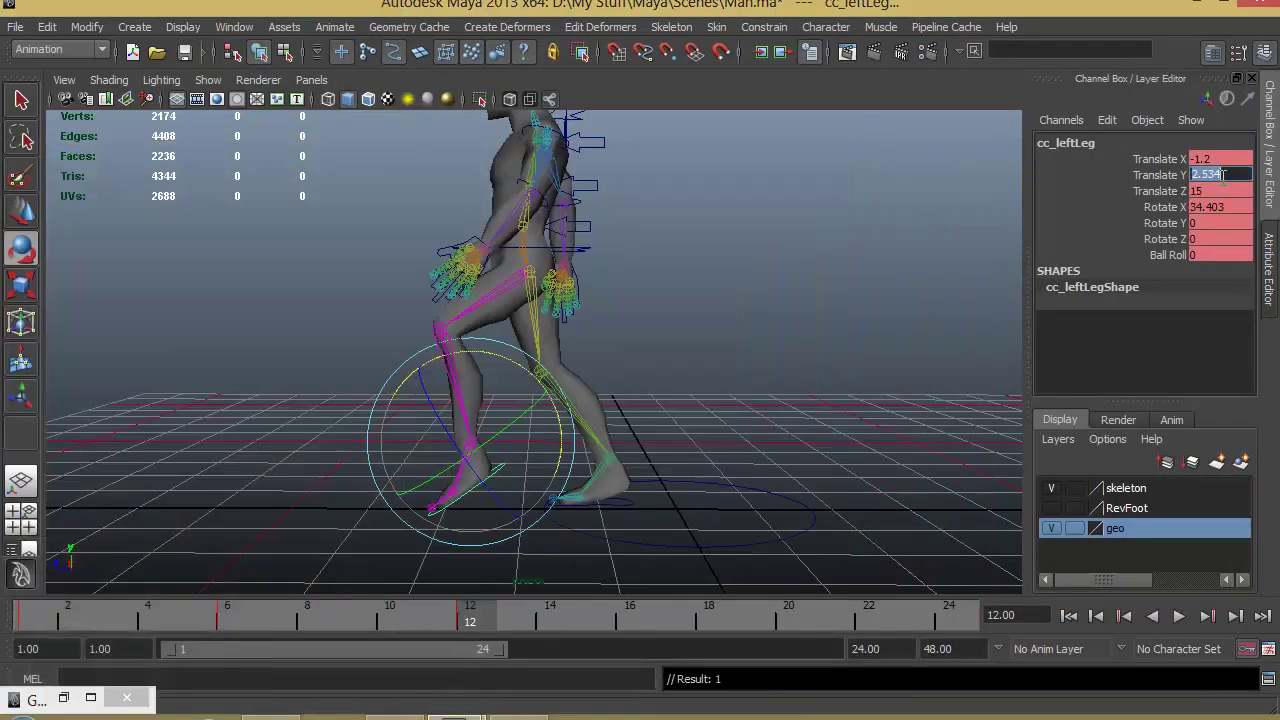
Step: Plant the left foot at frame 12 by setting the left leg control's Translate Y and Rotate X to 0
text(0)
key(Return)
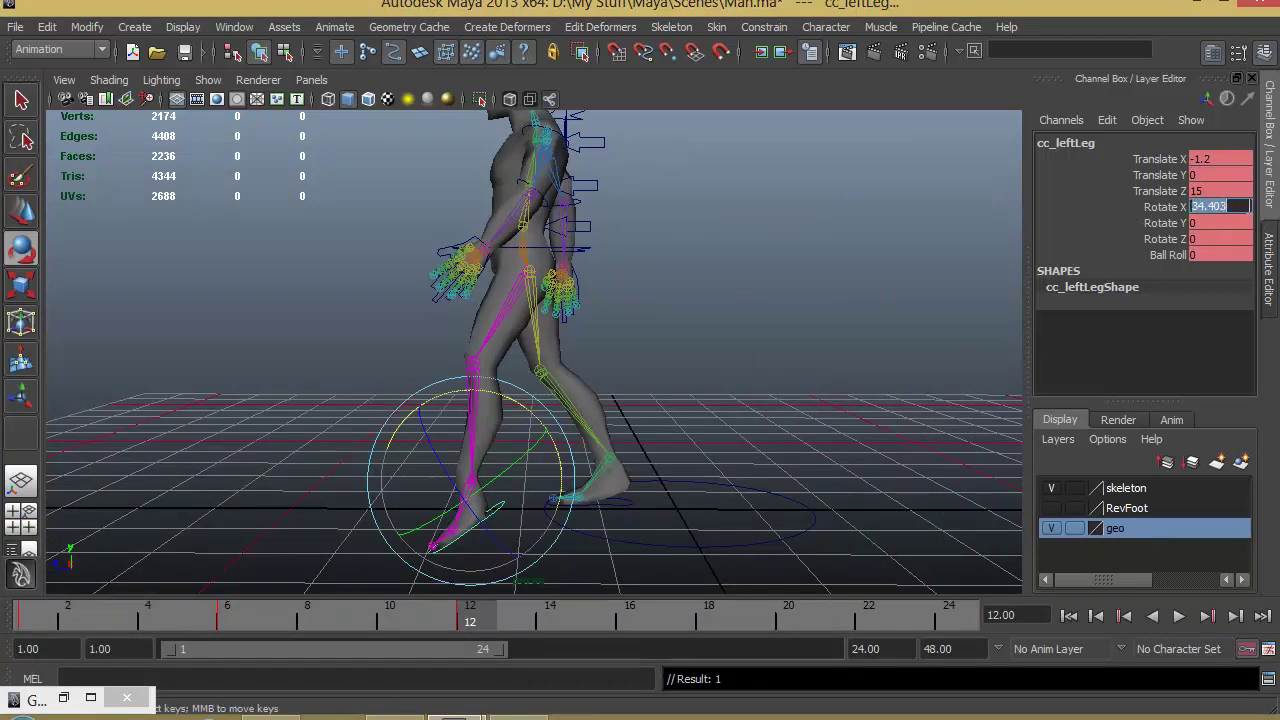
text(0)
key(Return)
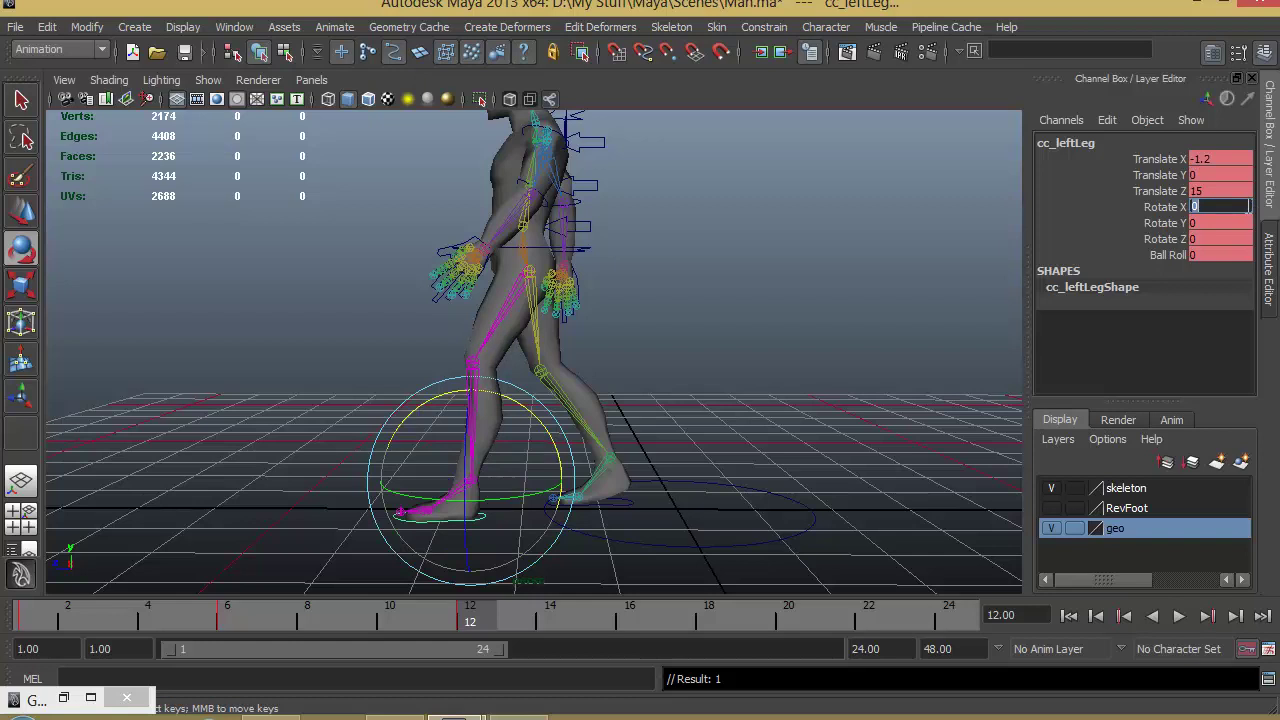
middle_drag(751, 420, 795, 378)
key(ctrl+z)
key(ctrl+z)
key(ctrl+z)
key(ctrl+z)
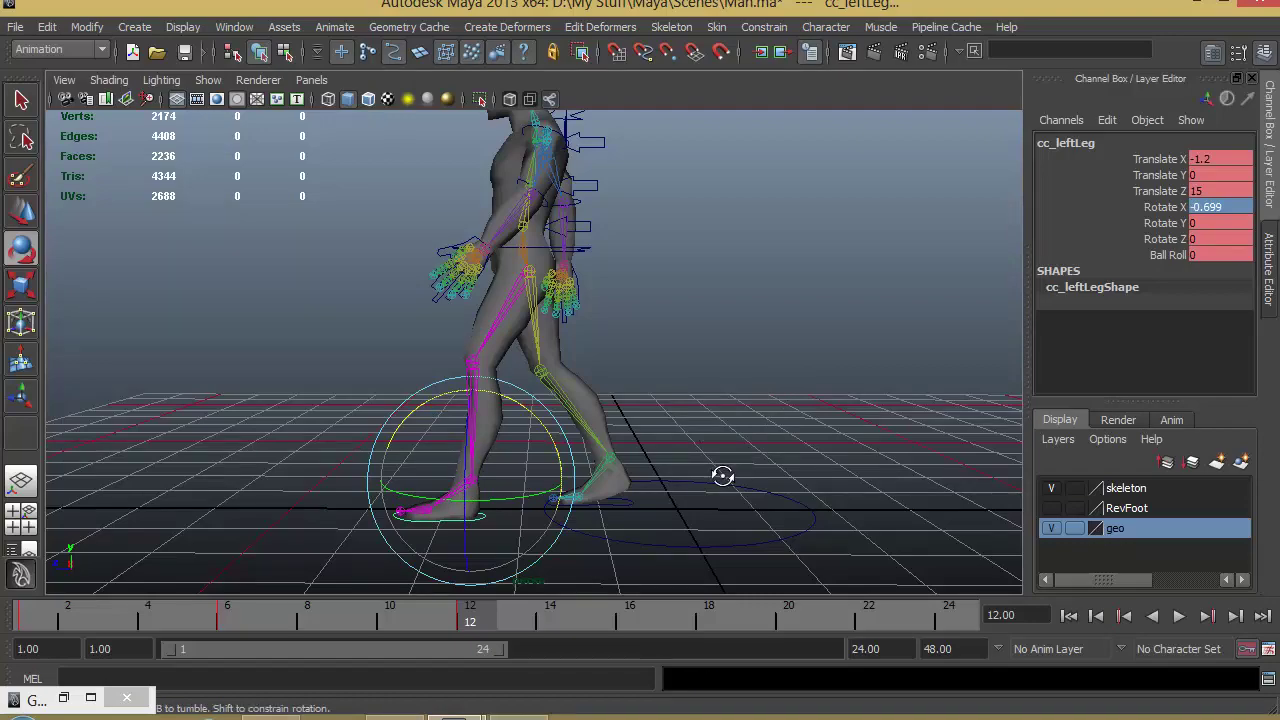
Step: Reset the left leg control's Rotate X to 0 at frame 12
alt+drag(723, 477, 772, 466)
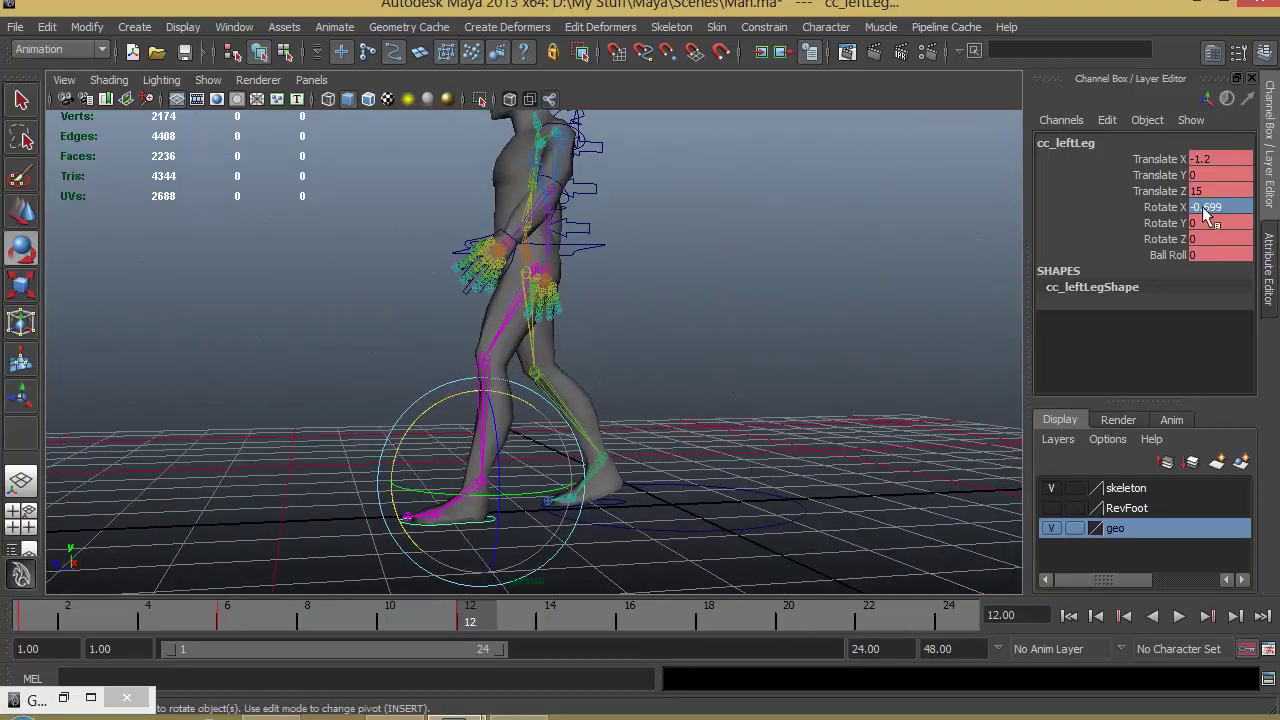
double_click(1207, 206)
text(0)
key(Return)
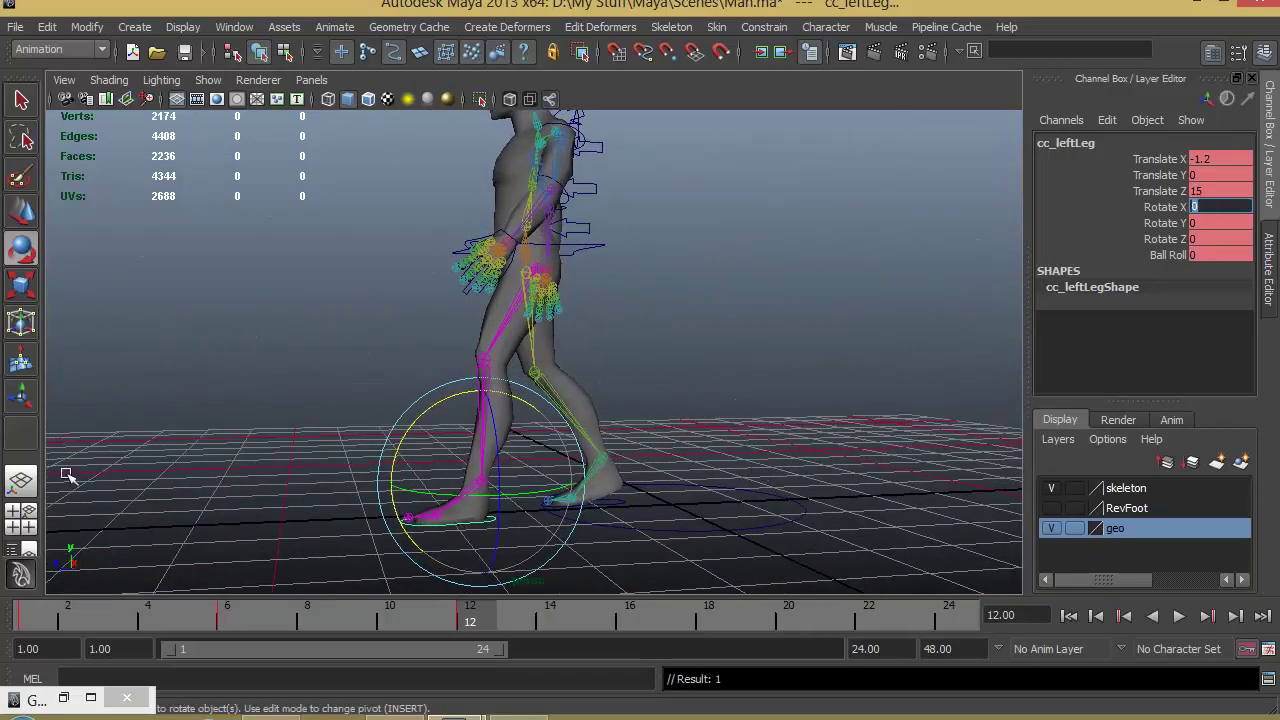
Step: Set the left leg control's Translate Y to 2.5 at frame 6 and undo the extra X rotation of the foot
drag(302, 619, 228, 617)
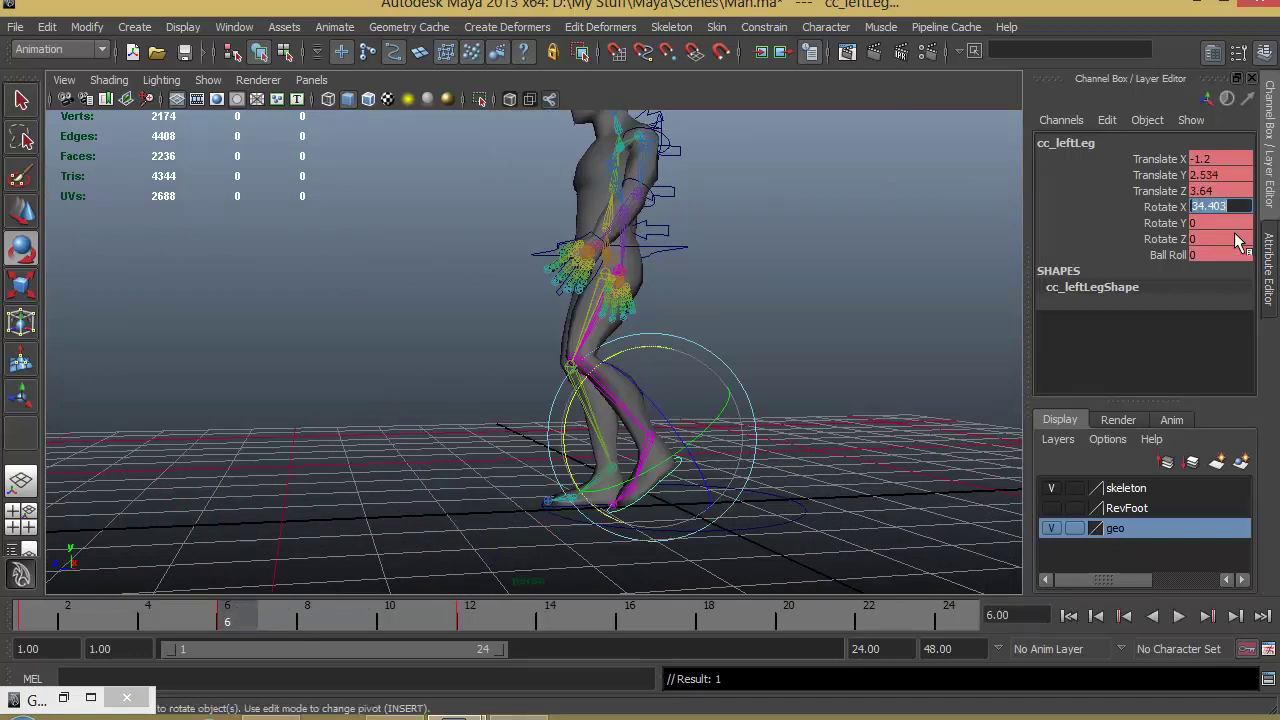
double_click(1215, 173)
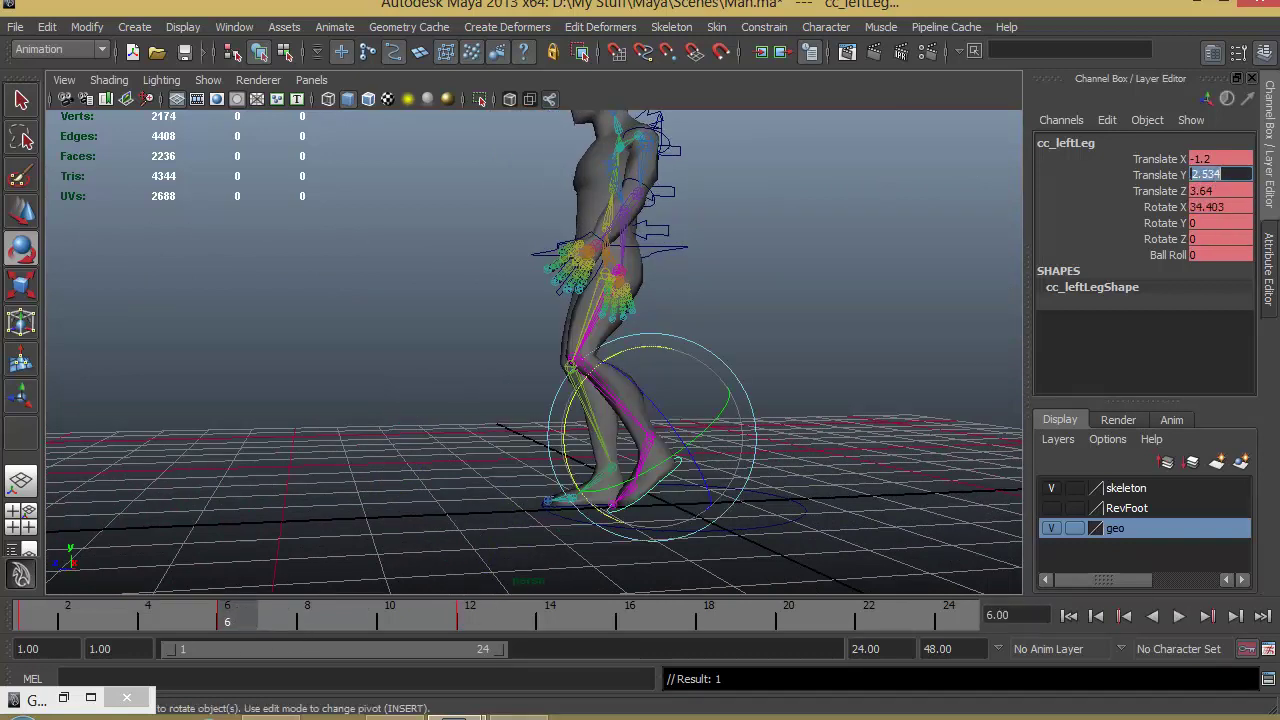
text(2.5)
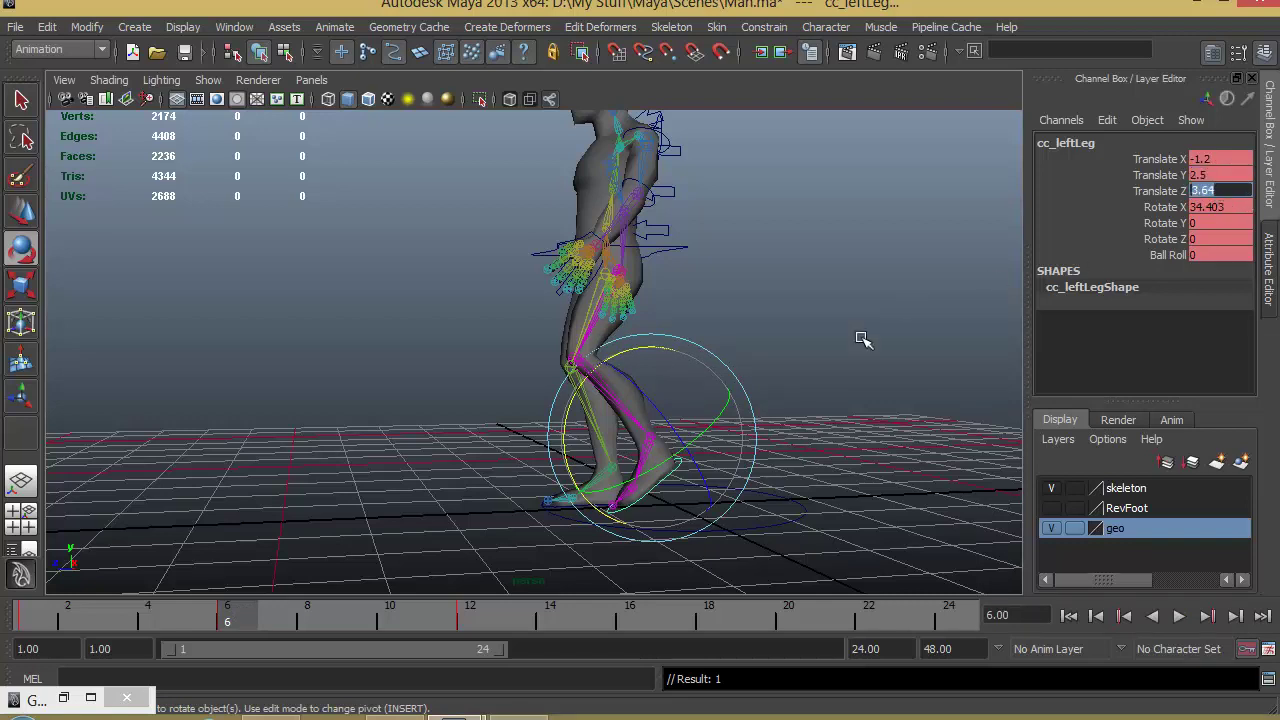
key(Return)
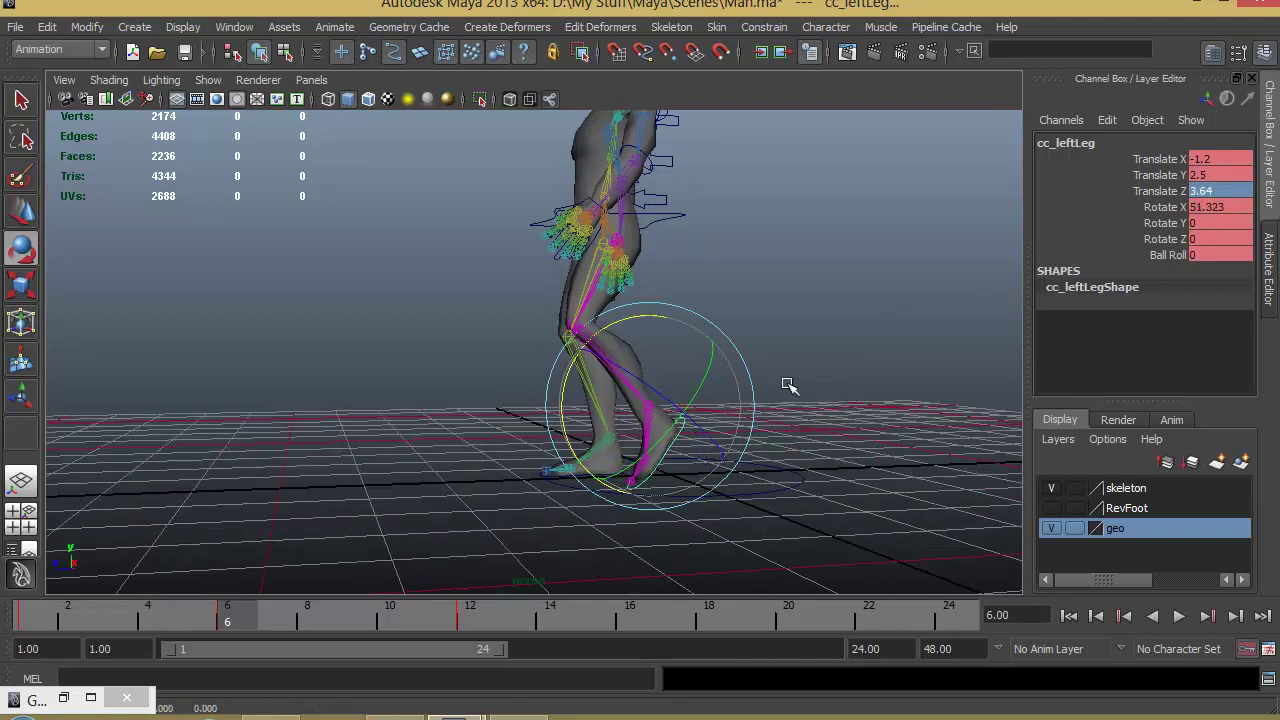
key(ctrl+z)
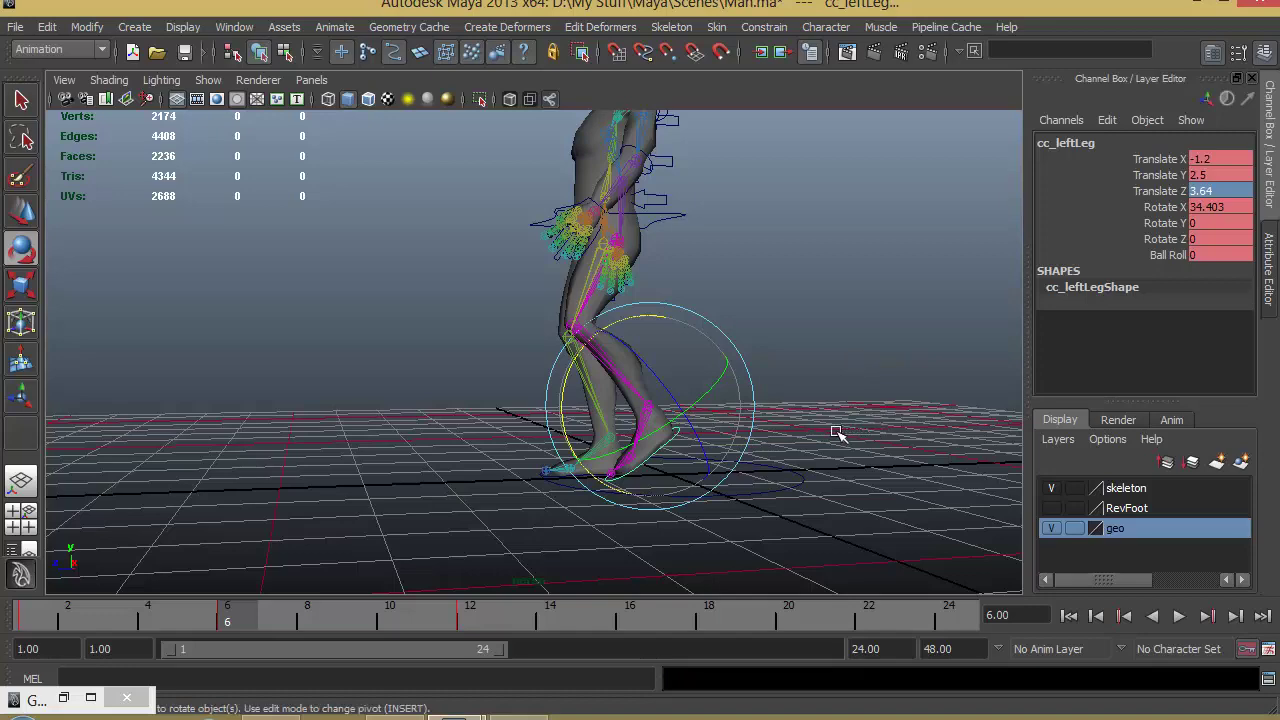
Step: Move the left leg control forward at frame 6 and set its Translate Z to 5
alt+drag(838, 432, 806, 431)
key(w)
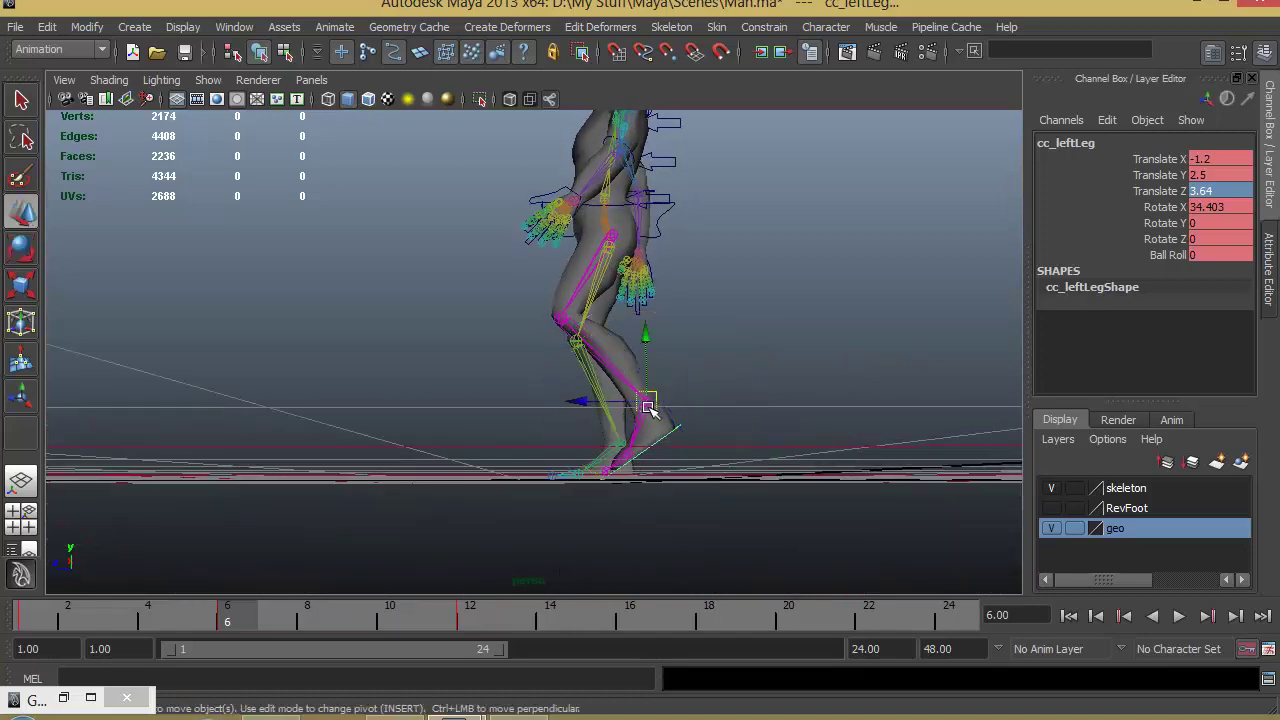
drag(585, 400, 552, 400)
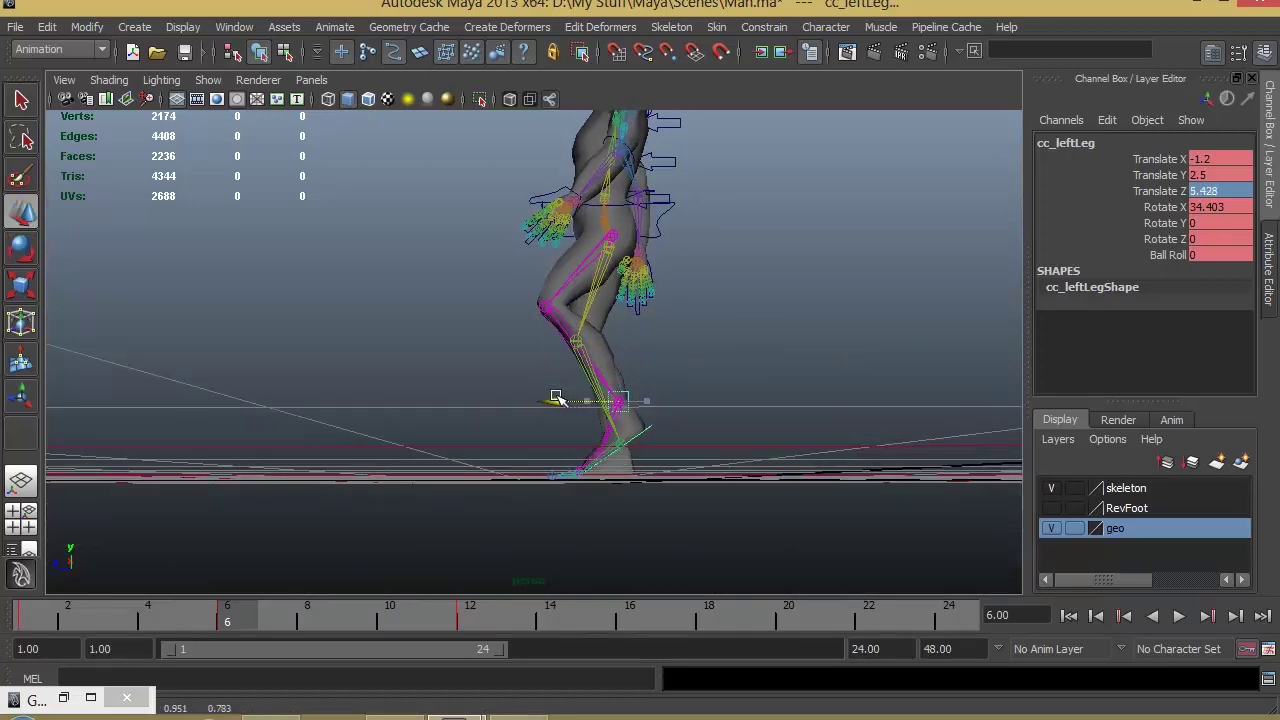
click(1233, 190)
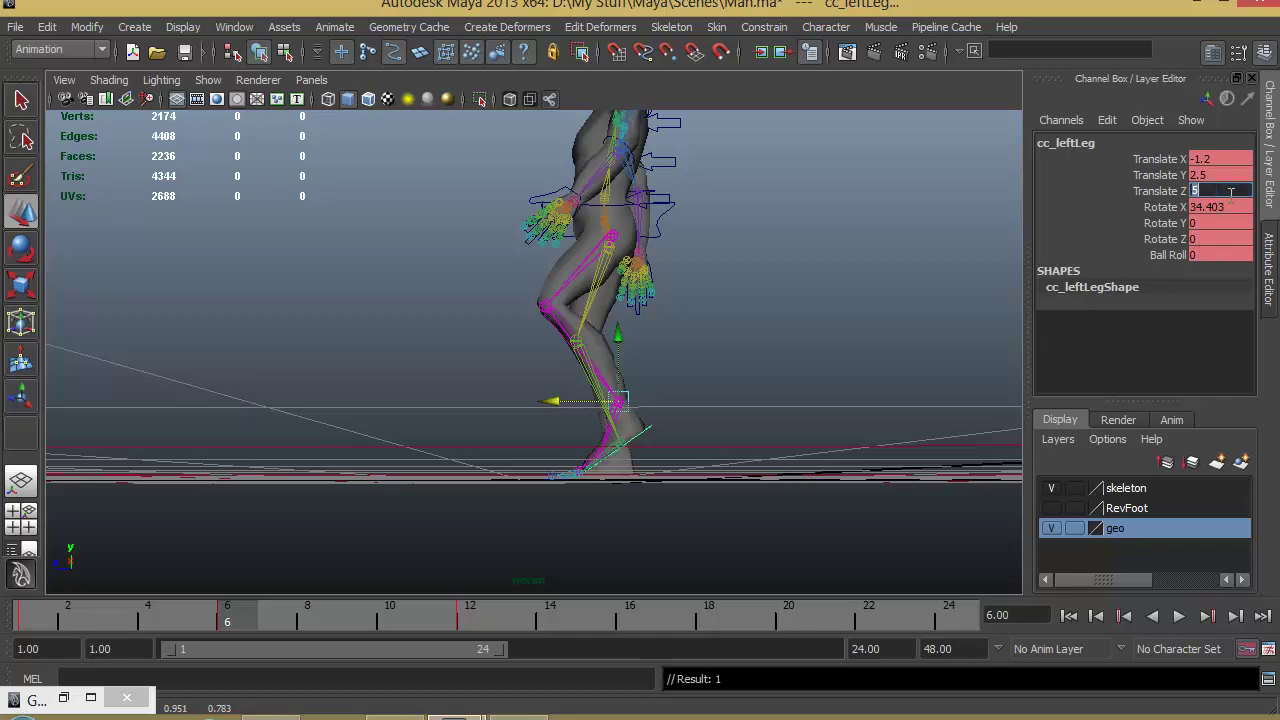
key(Return)
Step: Set the left leg control's Rotate X to 35 at frame 6 and check the passing pose from several angles
alt+drag(766, 414, 845, 455)
click(1220, 206)
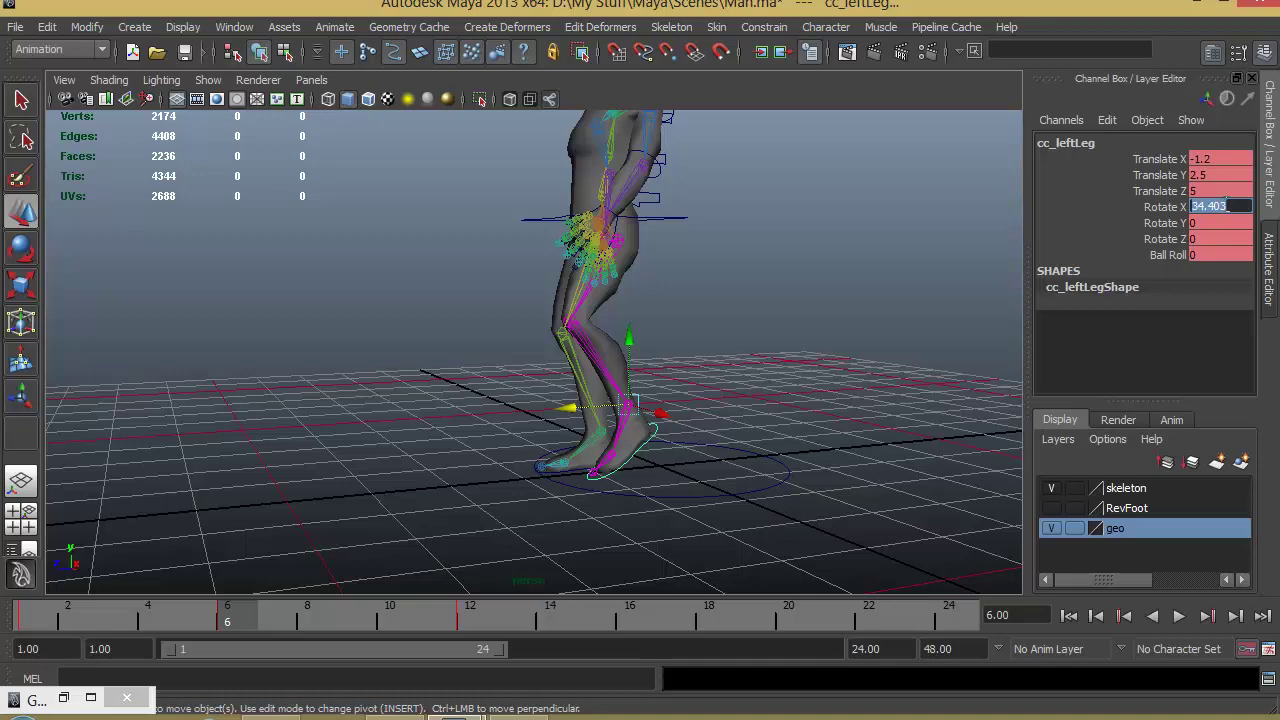
text(35)
key(Return)
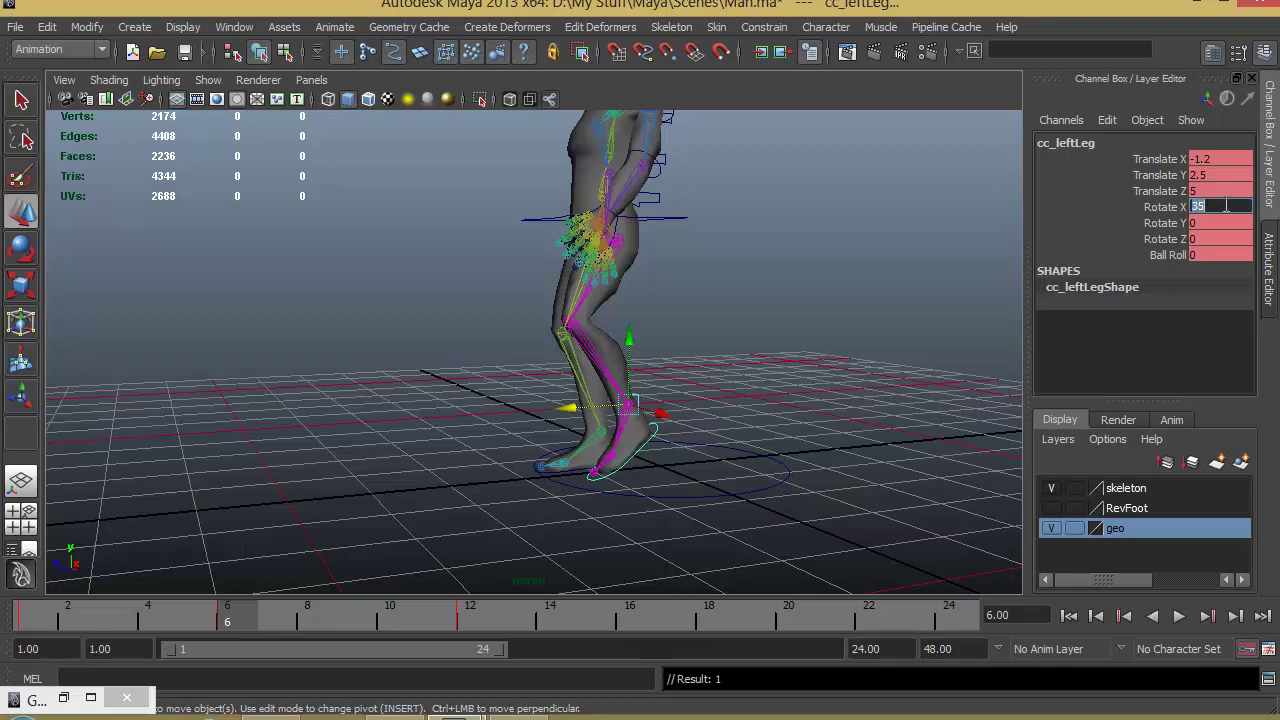
alt+drag(880, 372, 790, 385)
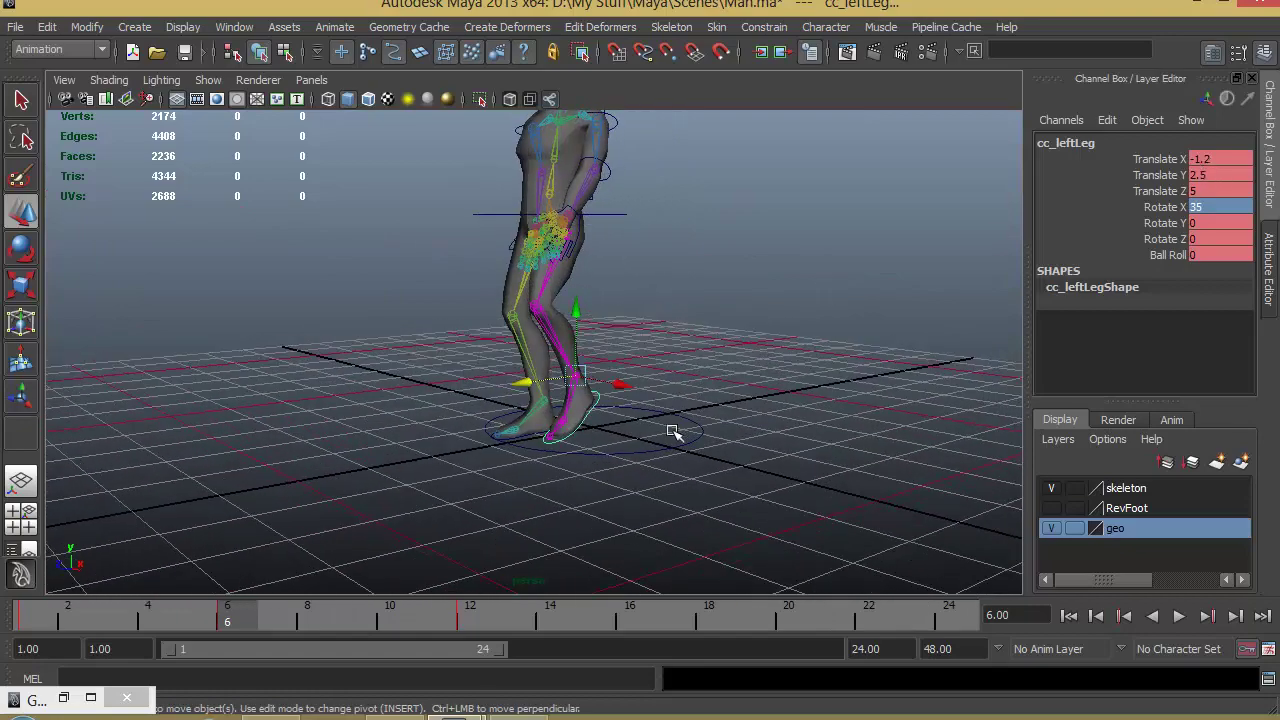
alt+drag(673, 432, 637, 500)
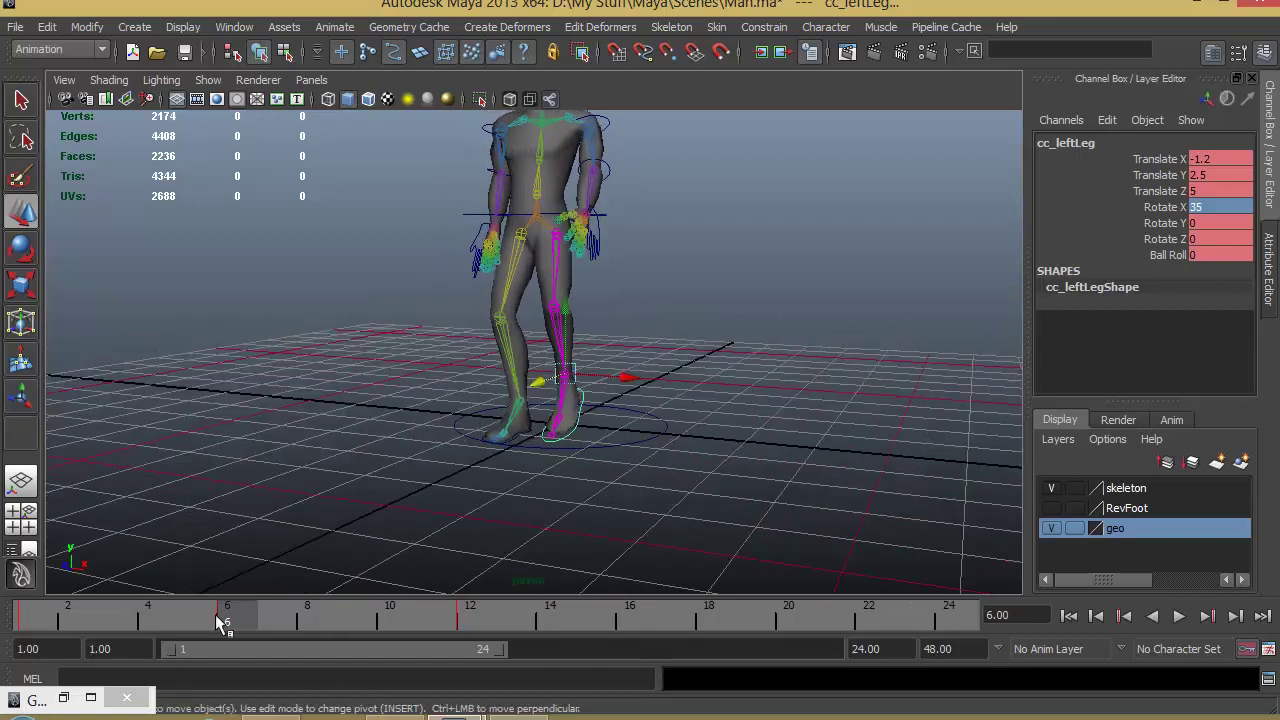
Step: Play and scrub the animation to check the left leg's passing motion from the side and the front
key(alt+v)
alt+drag(669, 423, 229, 599)
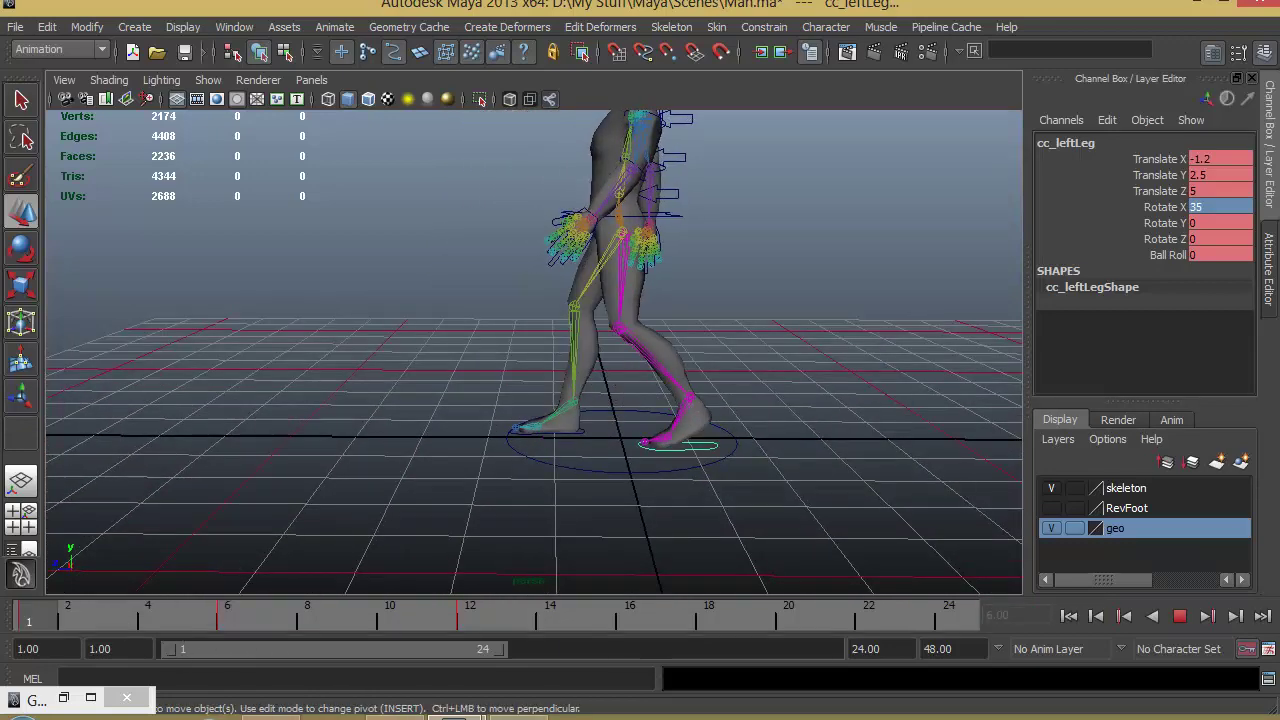
mouse_move(95, 621)
mouse_down()
mouse_move(262, 626)
mouse_move(110, 632)
mouse_move(222, 639)
mouse_move(528, 636)
mouse_move(163, 614)
mouse_move(394, 598)
mouse_up()
key(Escape)
alt+drag(414, 457, 505, 262)
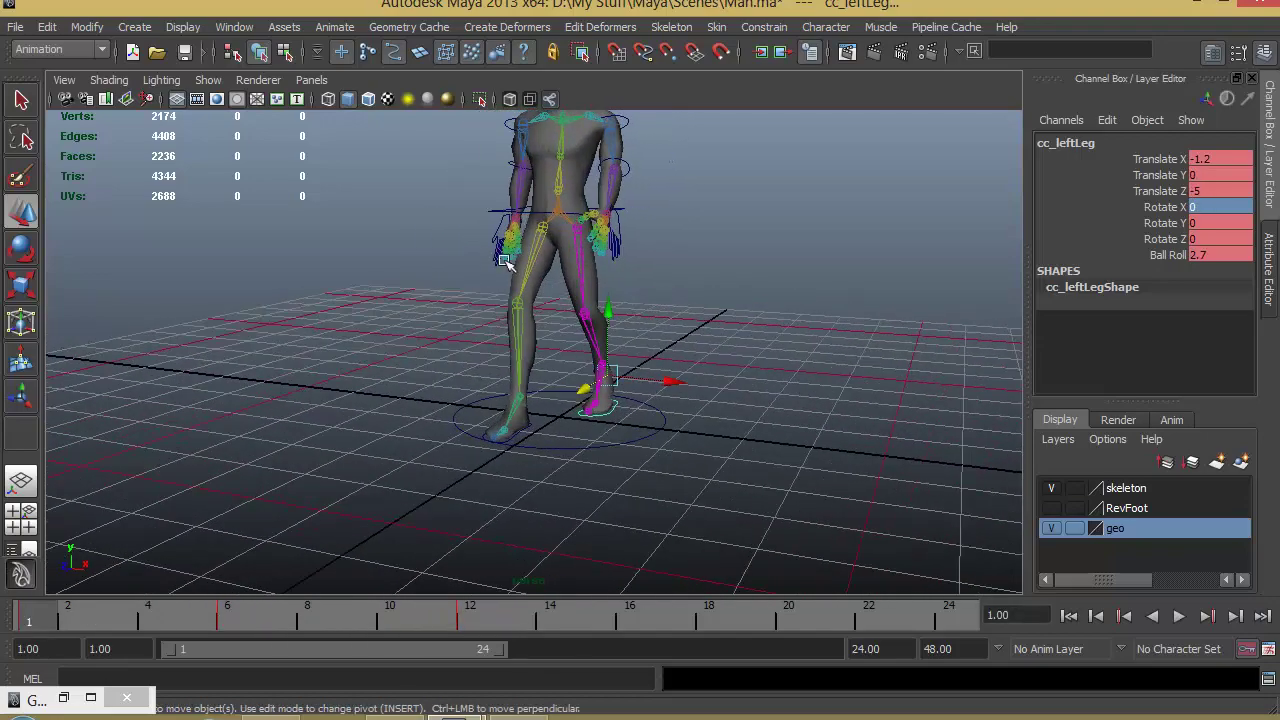
Step: Key the hip control's Translate Y at frame 12 without altering its value
click(499, 208)
alt+drag(499, 208, 330, 340)
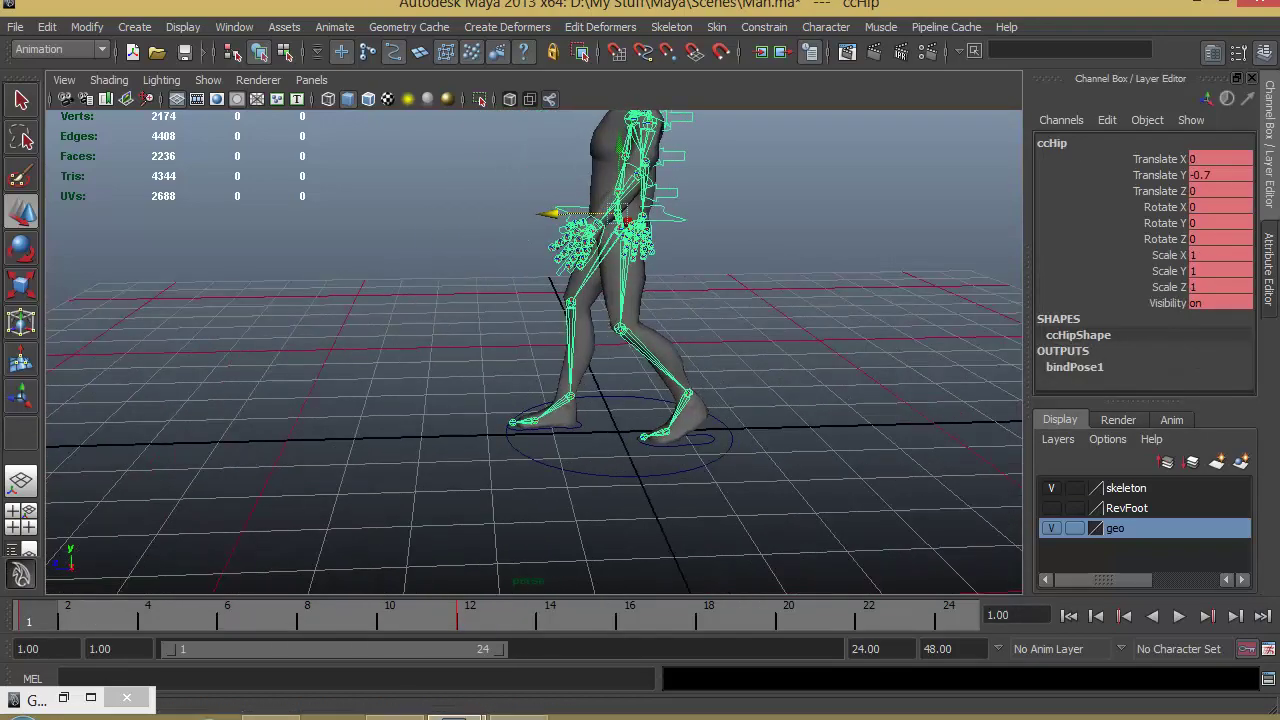
key(alt+v)
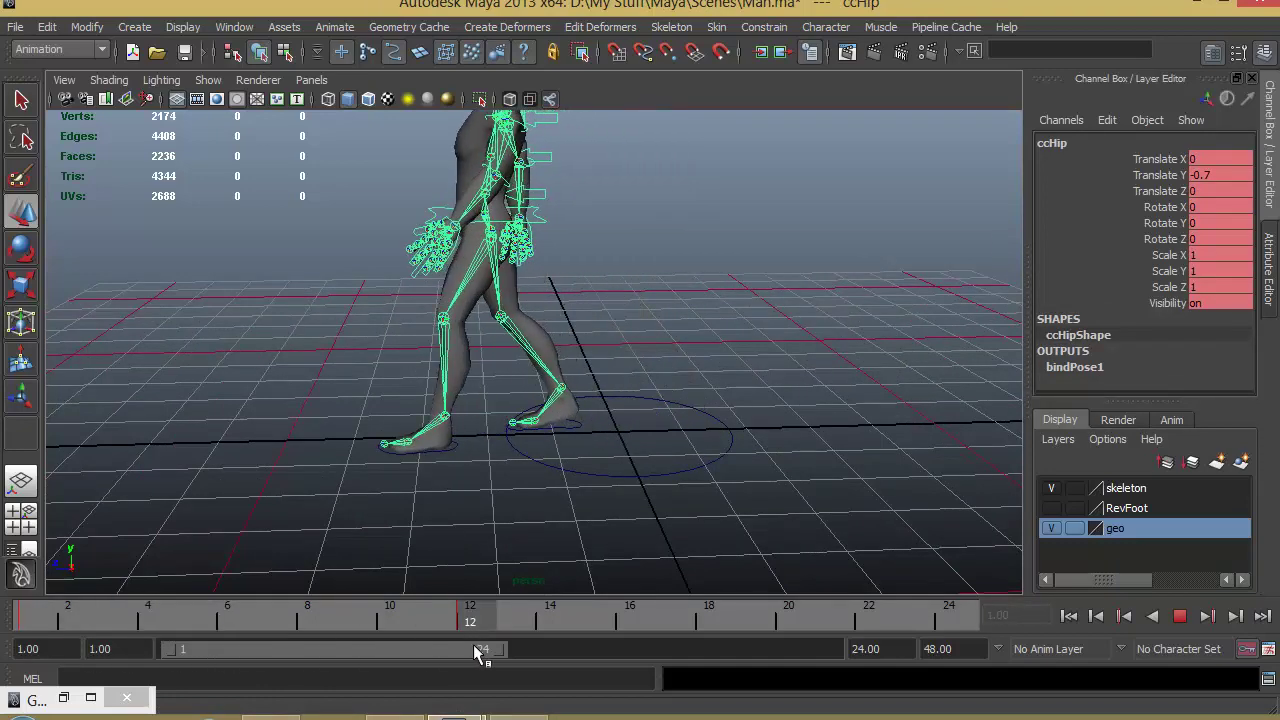
key(alt+v)
key(w)
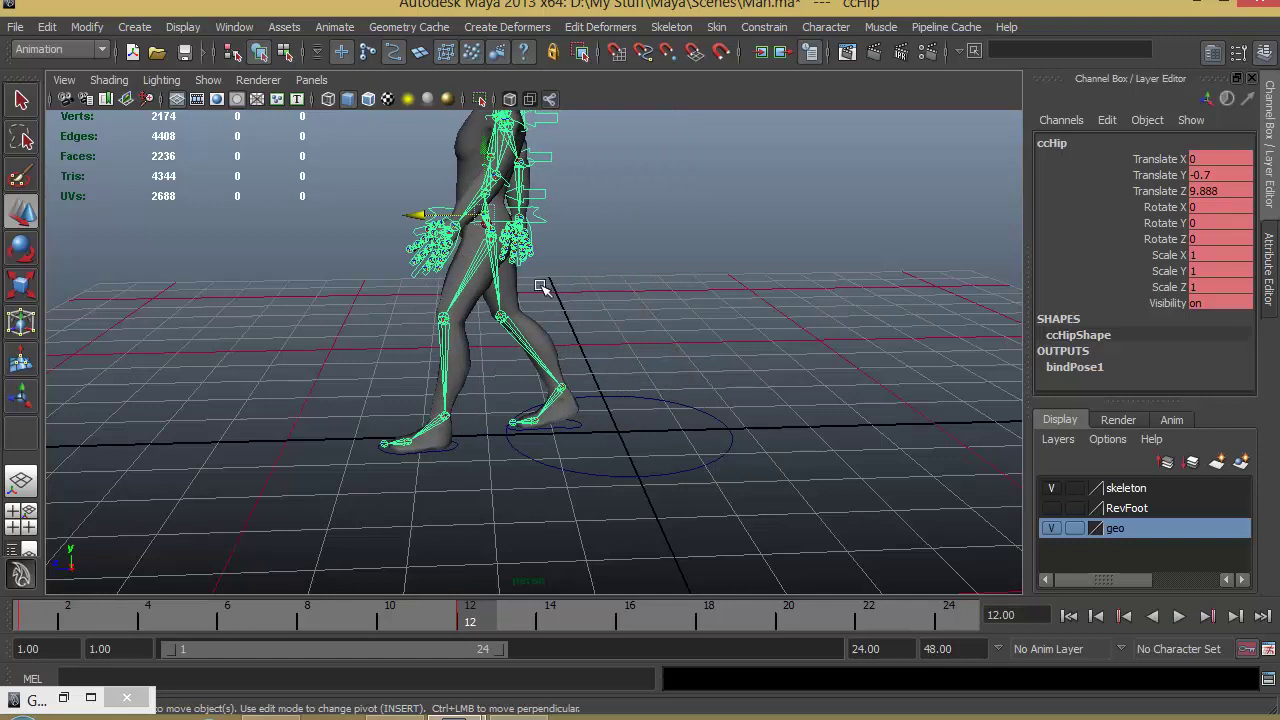
double_click(1223, 177)
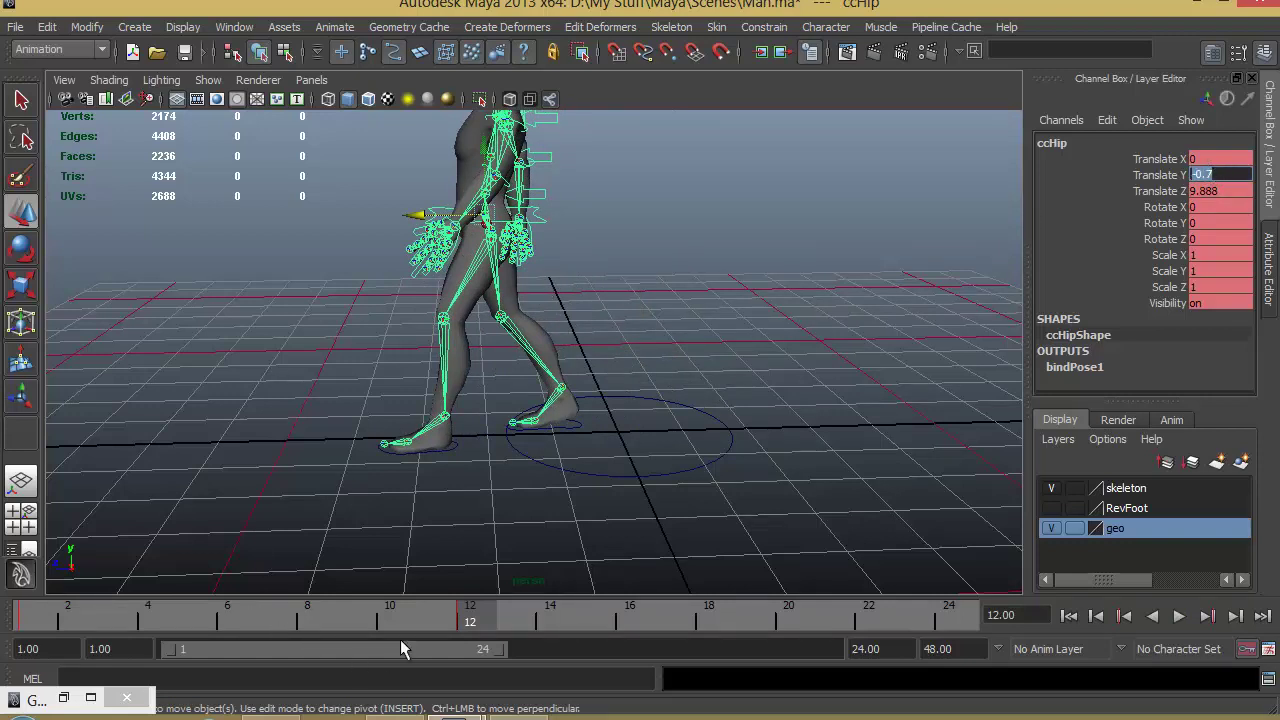
right_click(1178, 173)
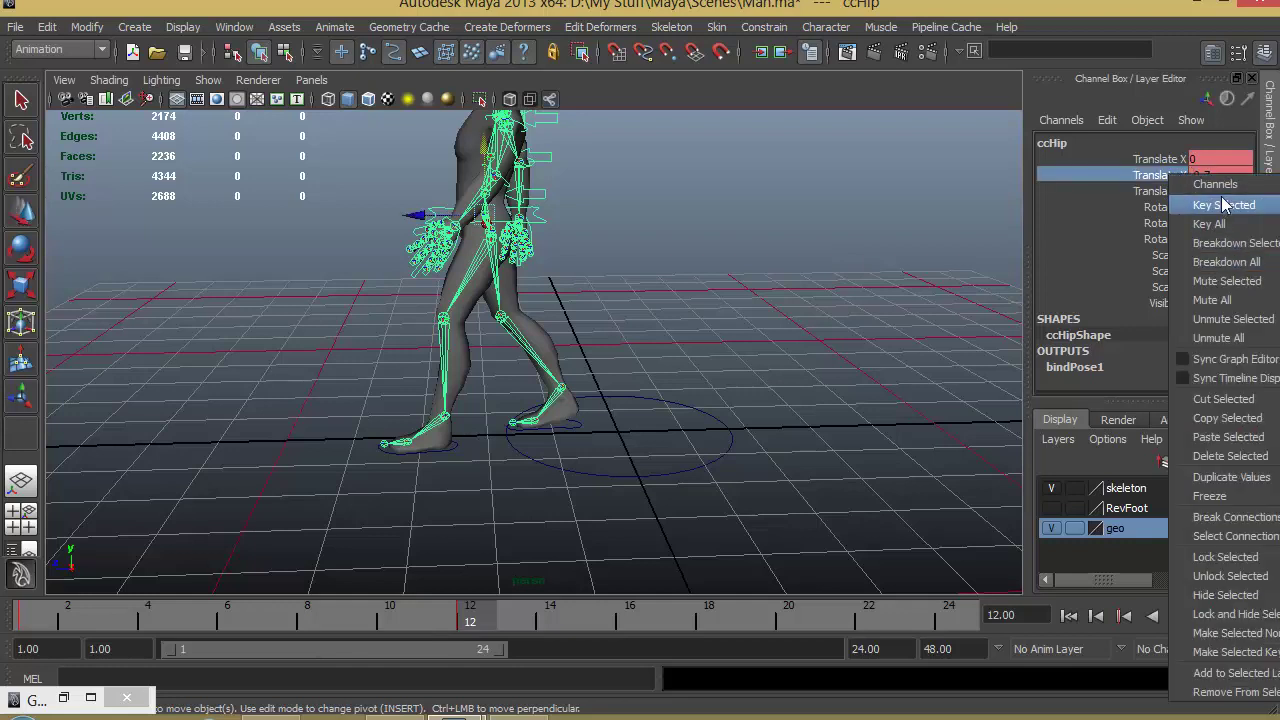
click(1200, 207)
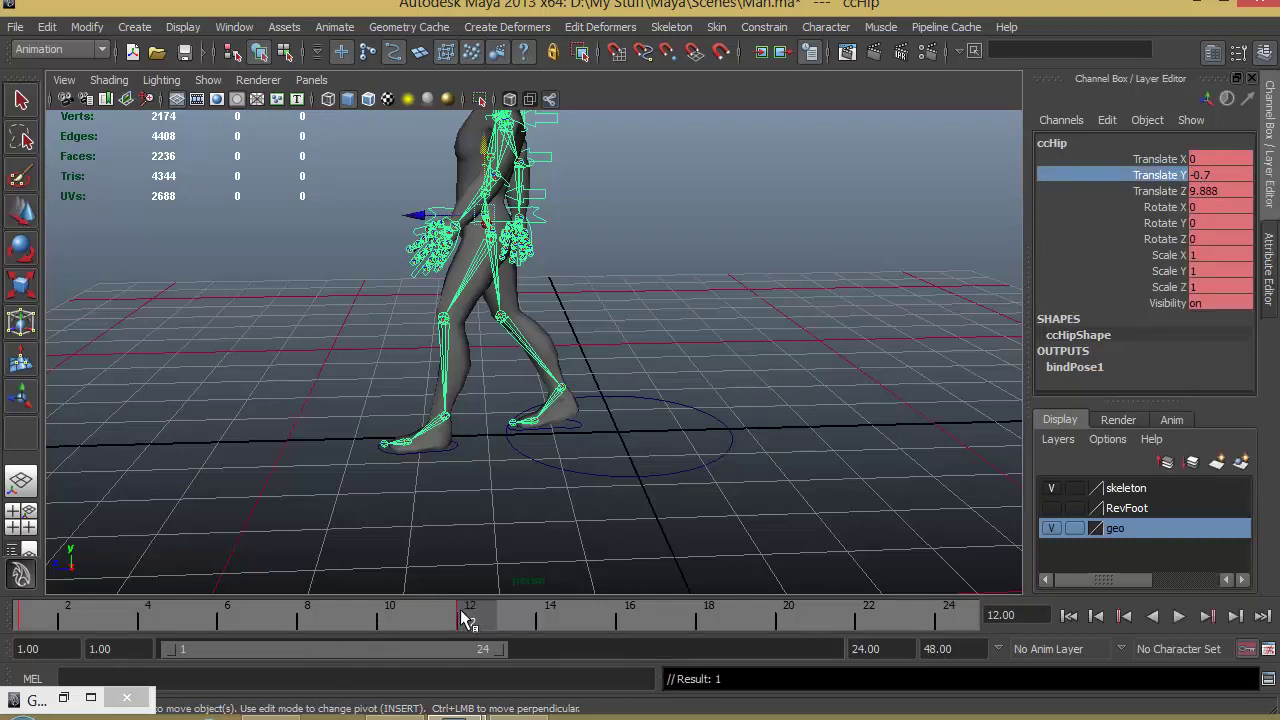
Step: Raise the hips in the passing pose by setting the hip control's Translate Y to 0 at frame 6
drag(466, 615, 225, 629)
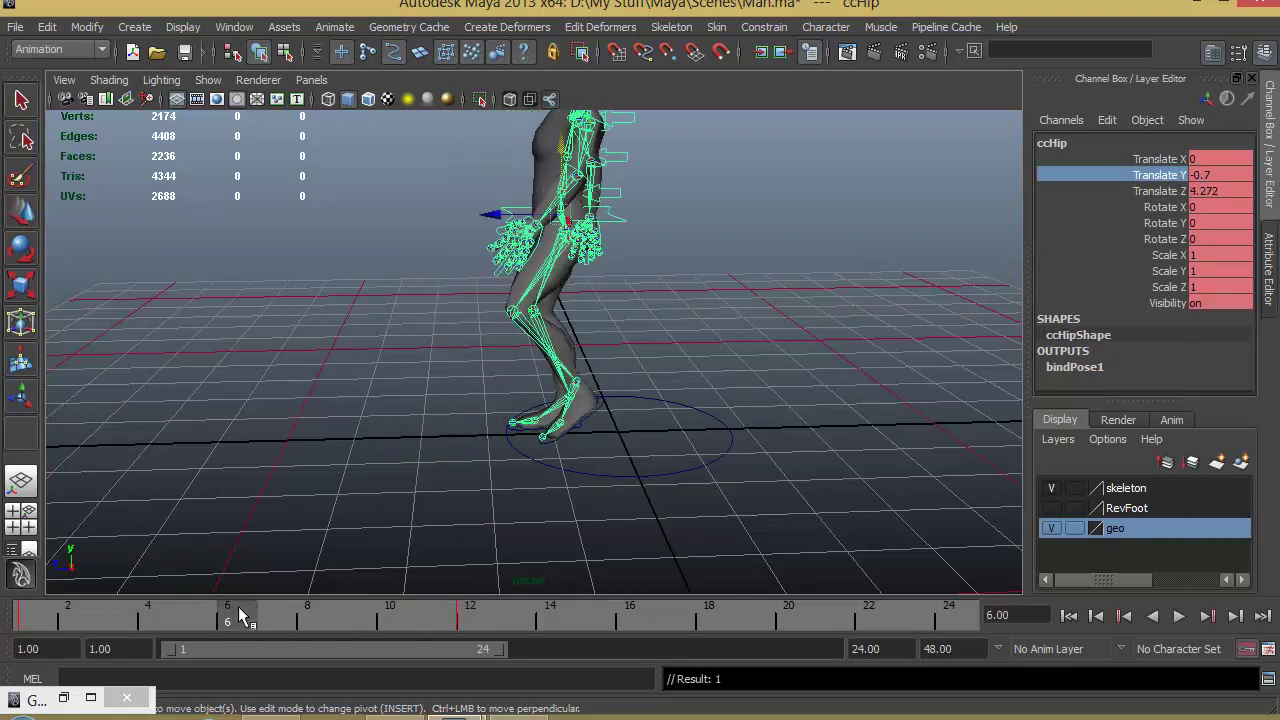
click(1205, 176)
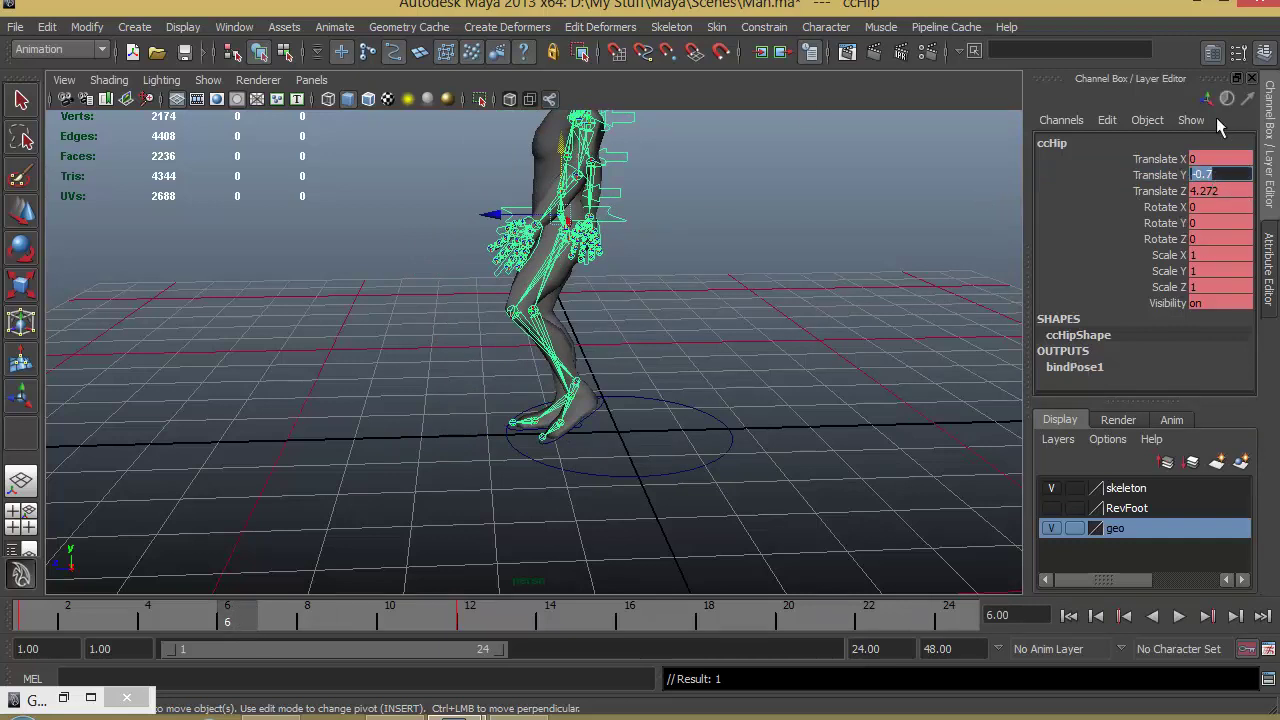
text(0)
key(Return)
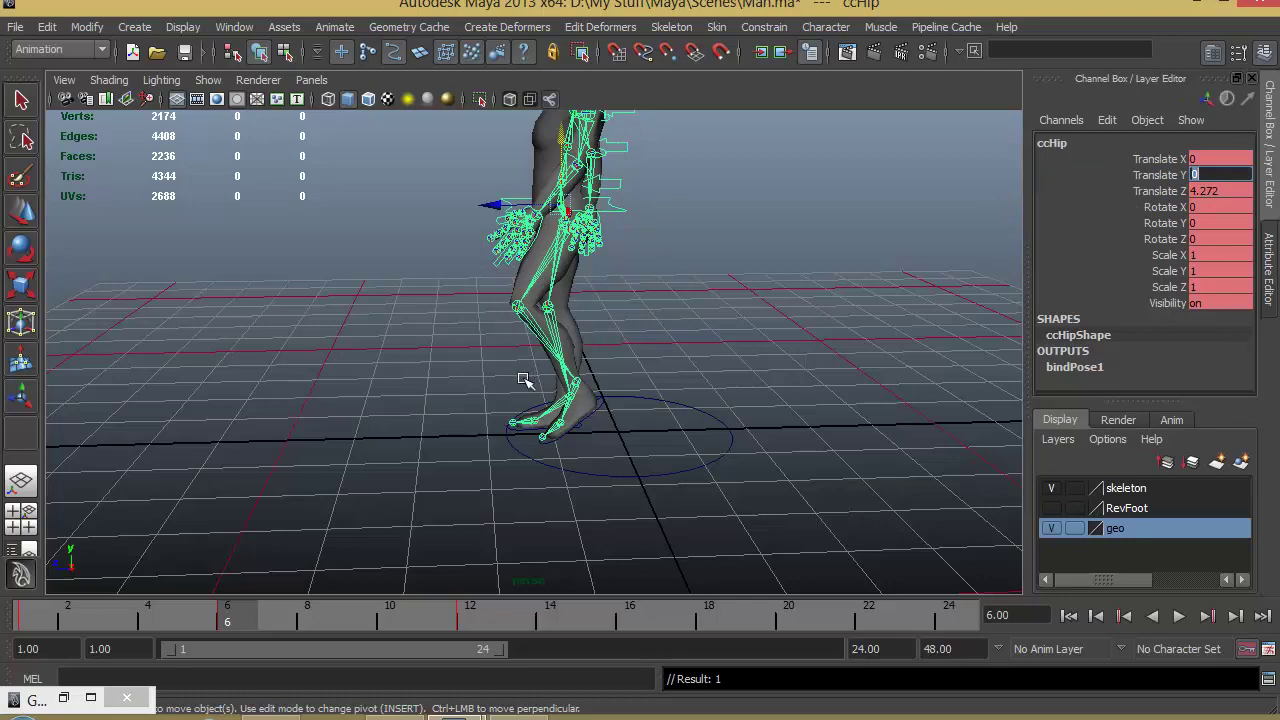
Step: Play and scrub the animation from the character's other side to check the hip's rise and fall
alt+drag(523, 380, 752, 384)
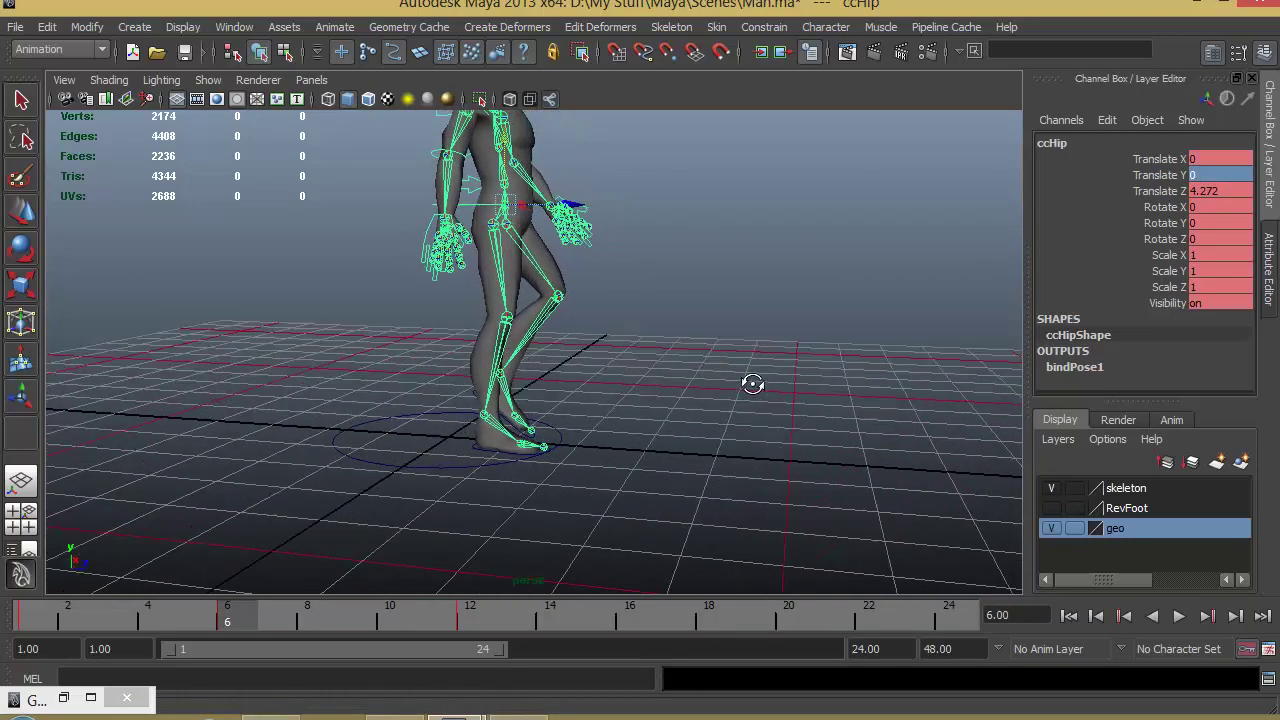
key(alt+v)
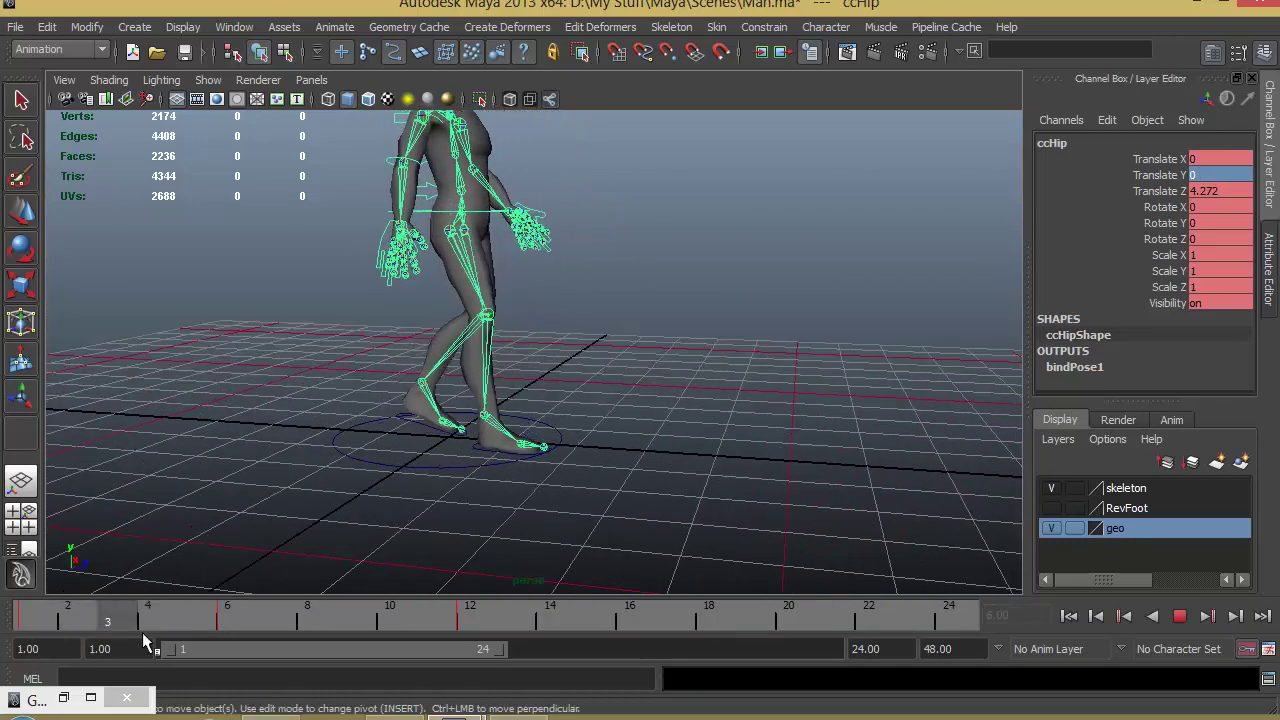
mouse_move(361, 635)
mouse_down()
mouse_move(481, 635)
mouse_move(89, 633)
mouse_move(510, 625)
mouse_move(8, 627)
mouse_move(340, 625)
mouse_move(25, 627)
mouse_up()
click(1179, 616)
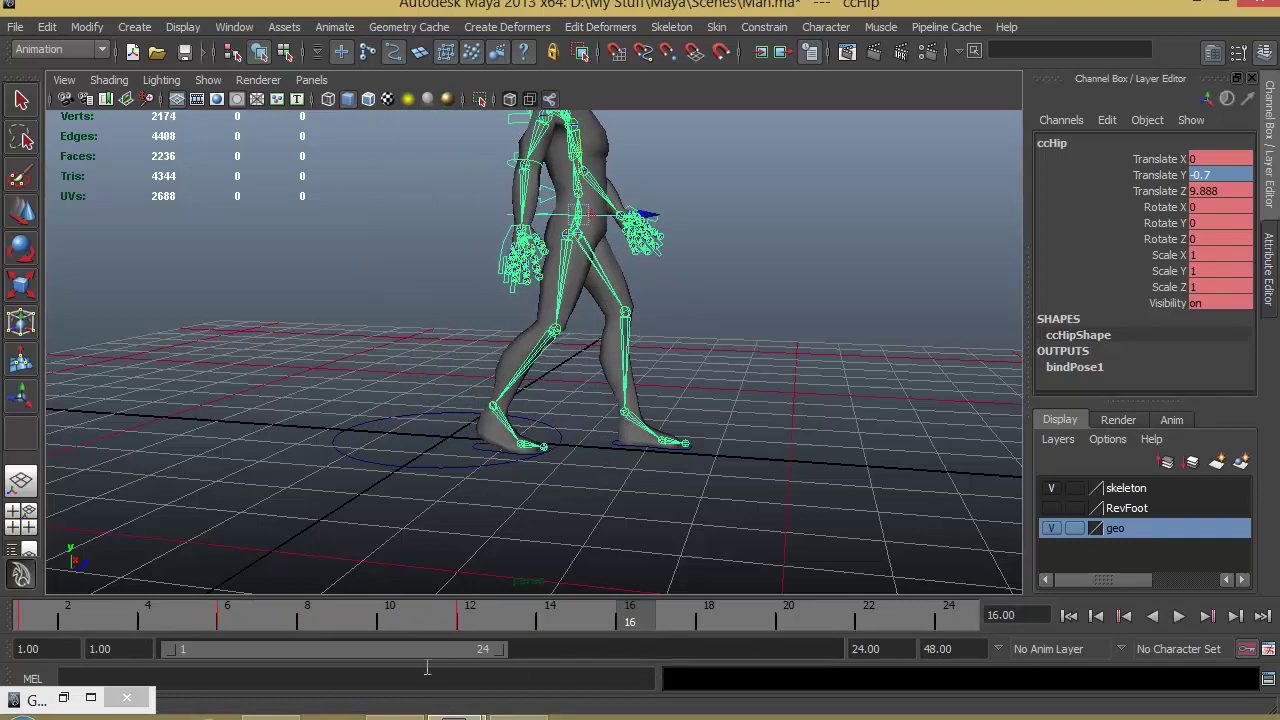
click(483, 616)
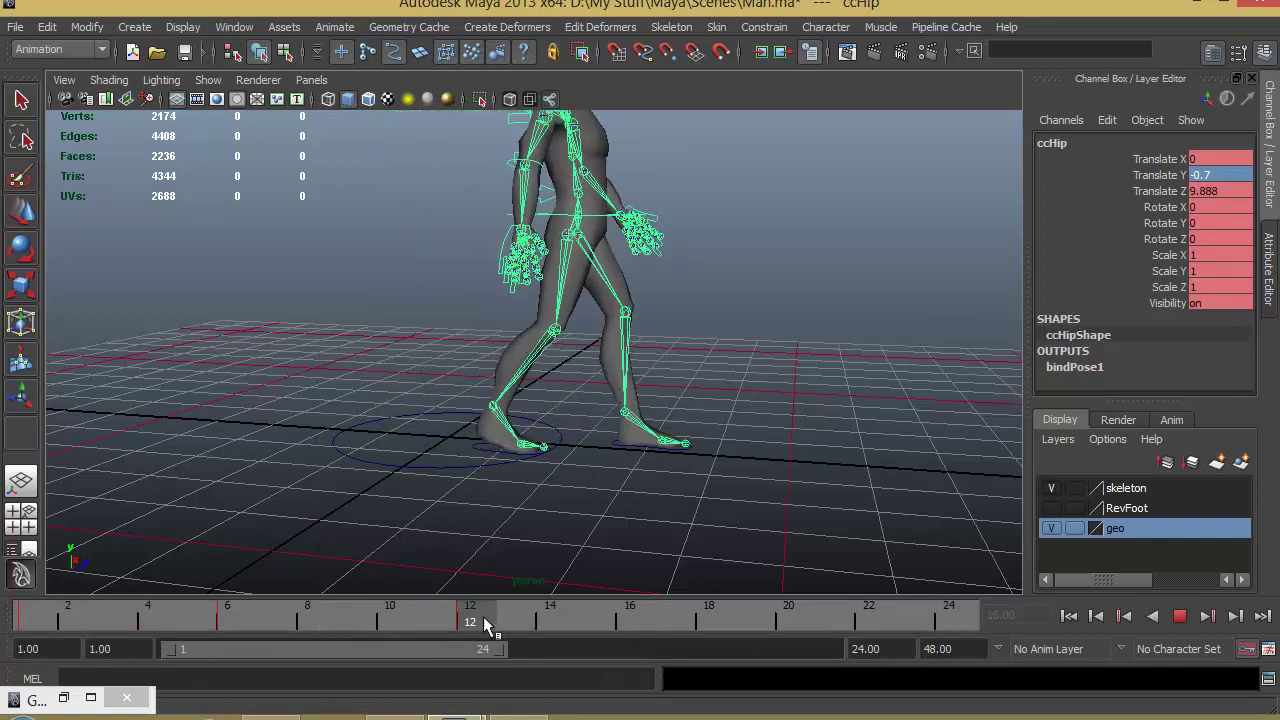
key(alt+v)
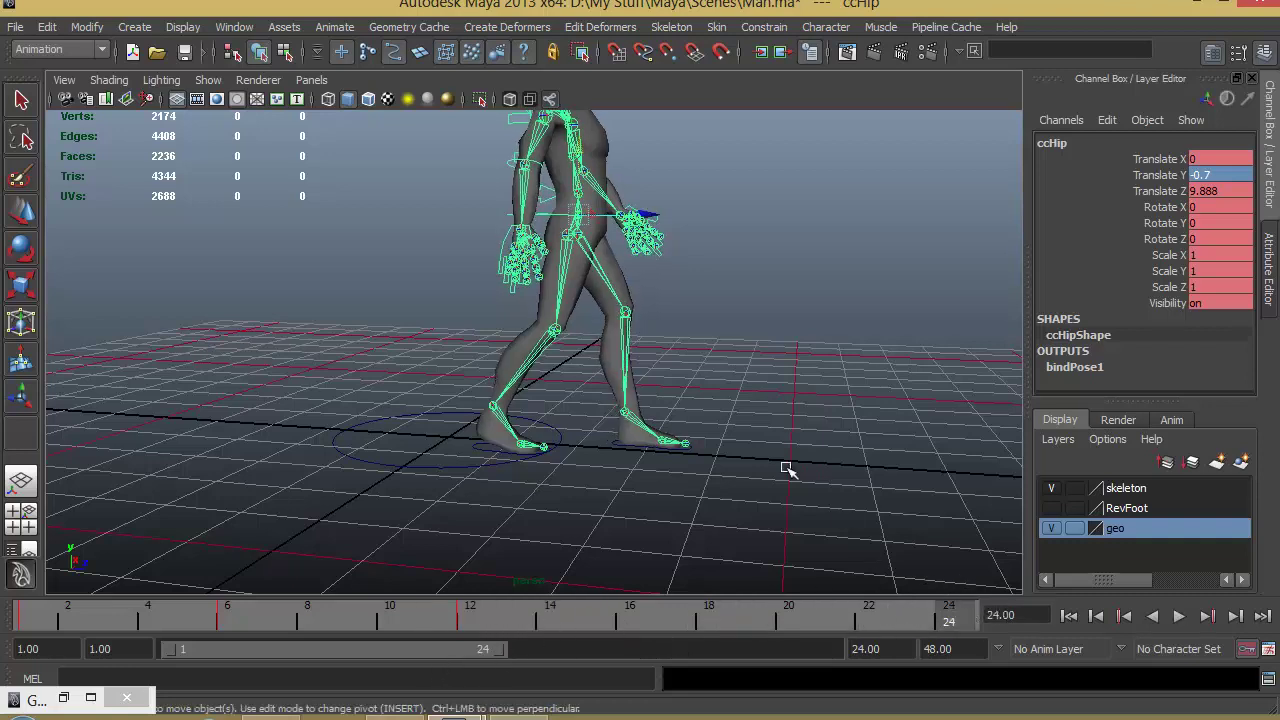
Step: Move the right leg control forward at frame 24, trying a Translate Z of 20 before setting it to 25
click(491, 449)
click(488, 447)
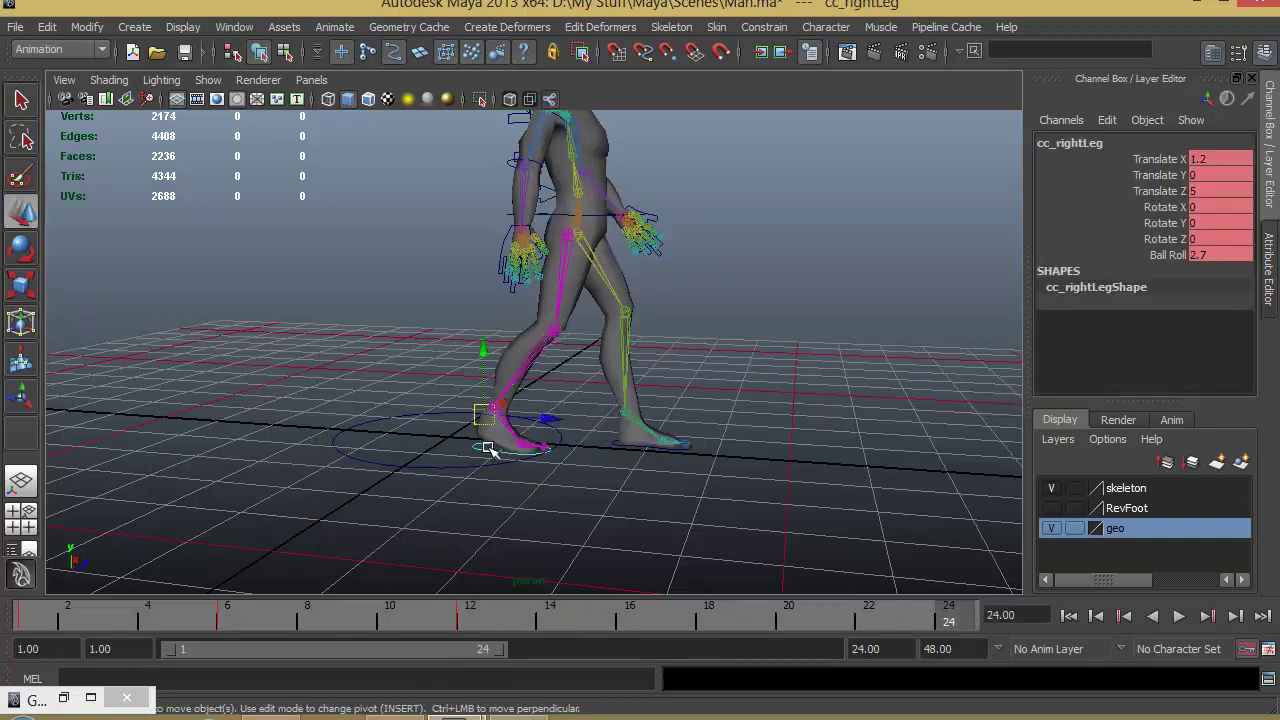
mouse_move(490, 618)
mouse_down()
mouse_move(462, 620)
mouse_move(990, 585)
mouse_up()
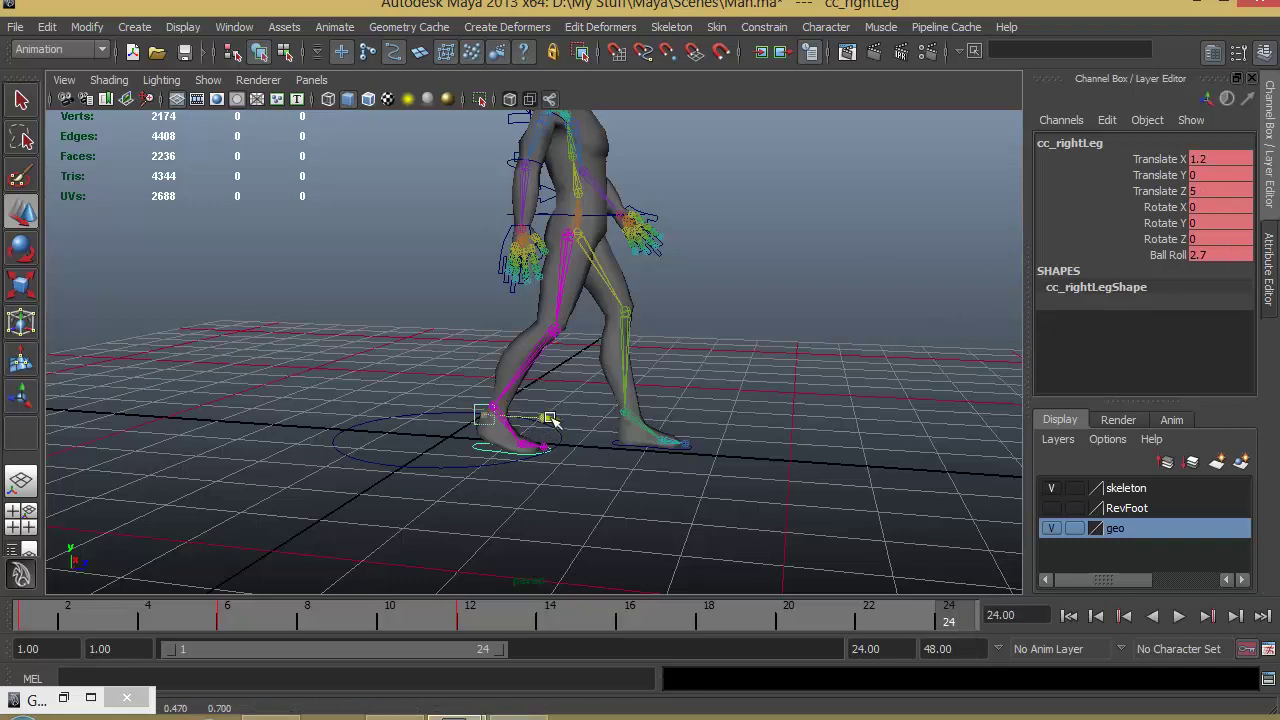
drag(549, 418, 950, 367)
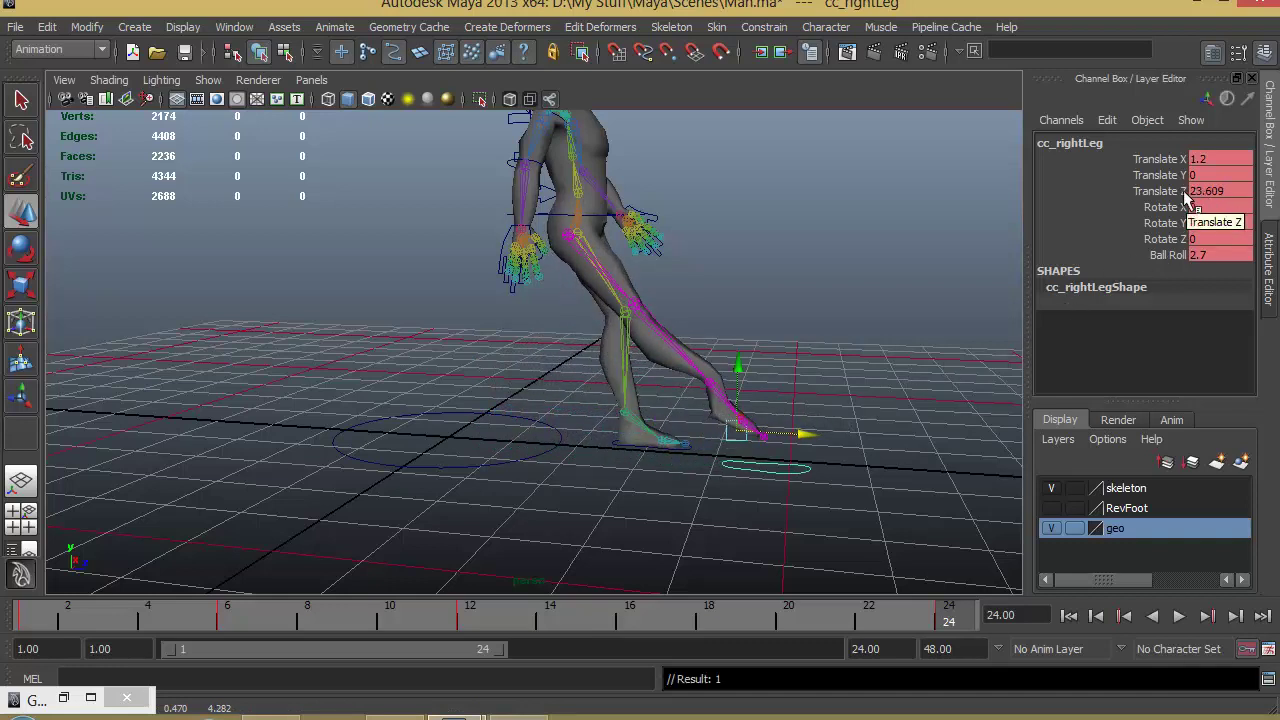
drag(800, 432, 800, 458)
click(1220, 190)
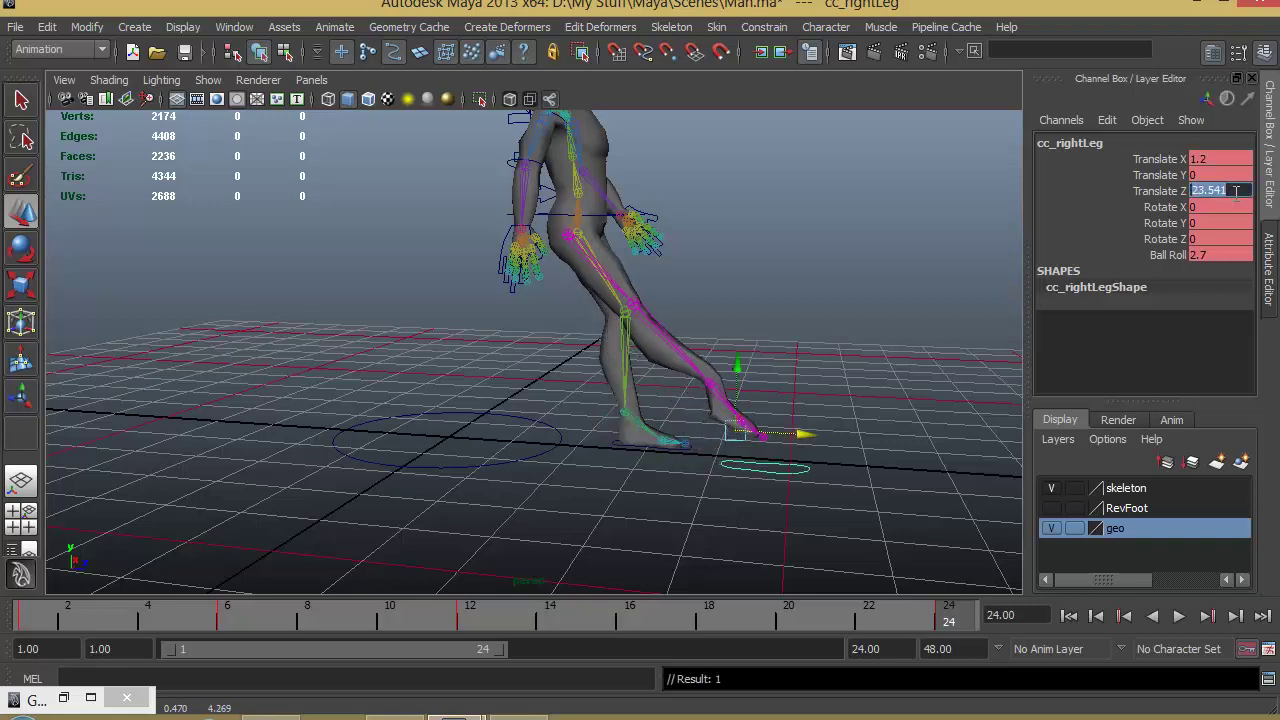
text(20)
key(Return)
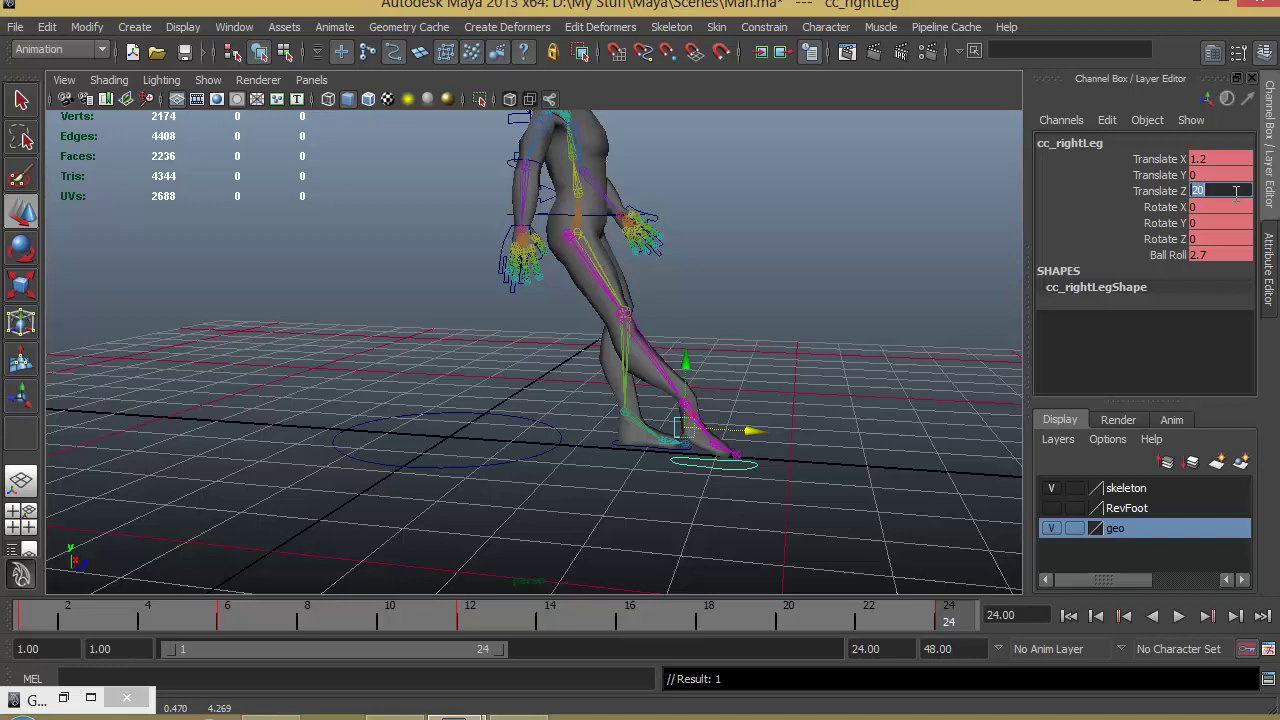
text(25)
key(Return)
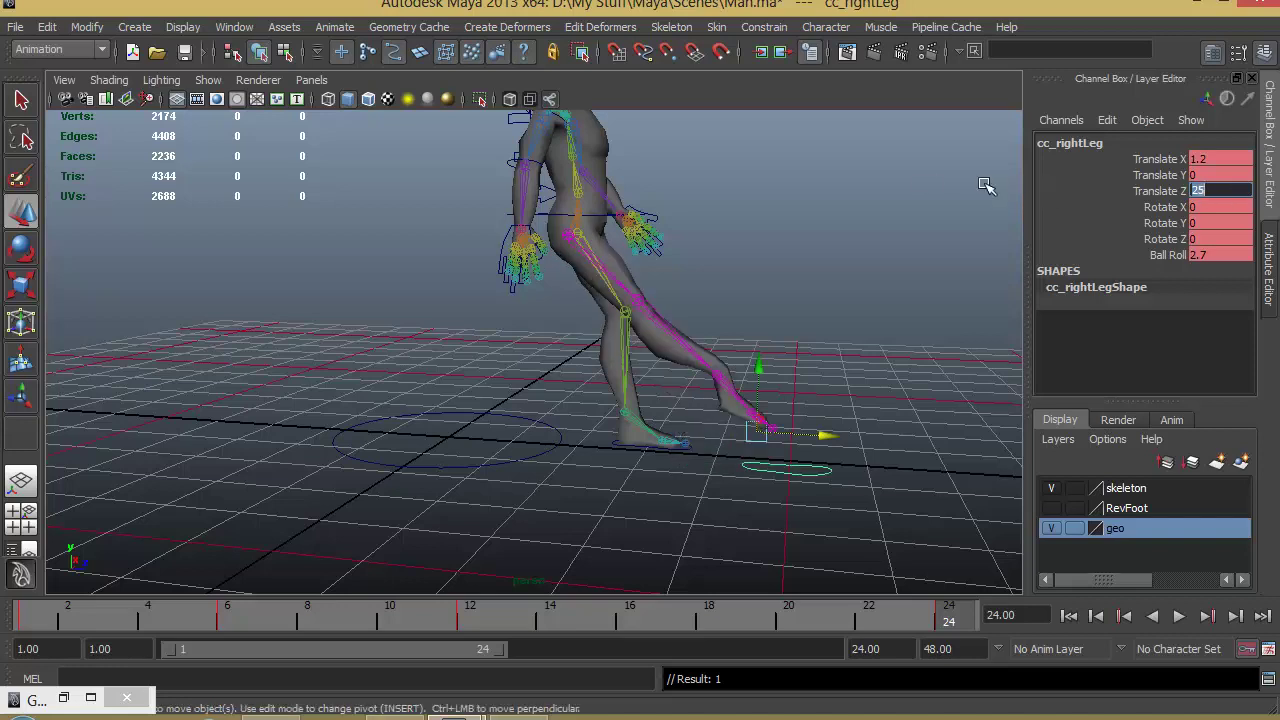
Step: Move the hip control forward at frame 24 to a Translate Z of about 19.2
click(617, 222)
alt+drag(660, 252, 809, 366)
alt+middle_drag(809, 366, 771, 316)
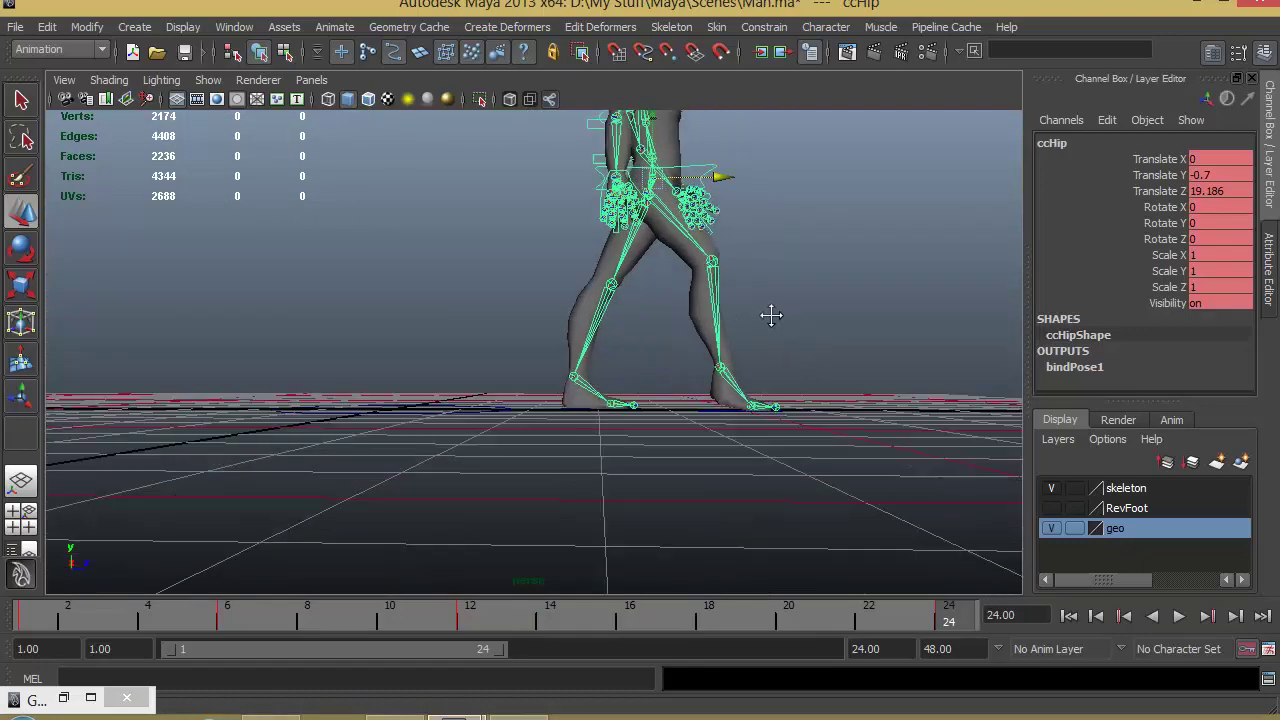
alt+drag(771, 316, 788, 455)
Step: Flatten the right foot at frame 24 by setting the right leg control's Ball Roll to 0
click(702, 414)
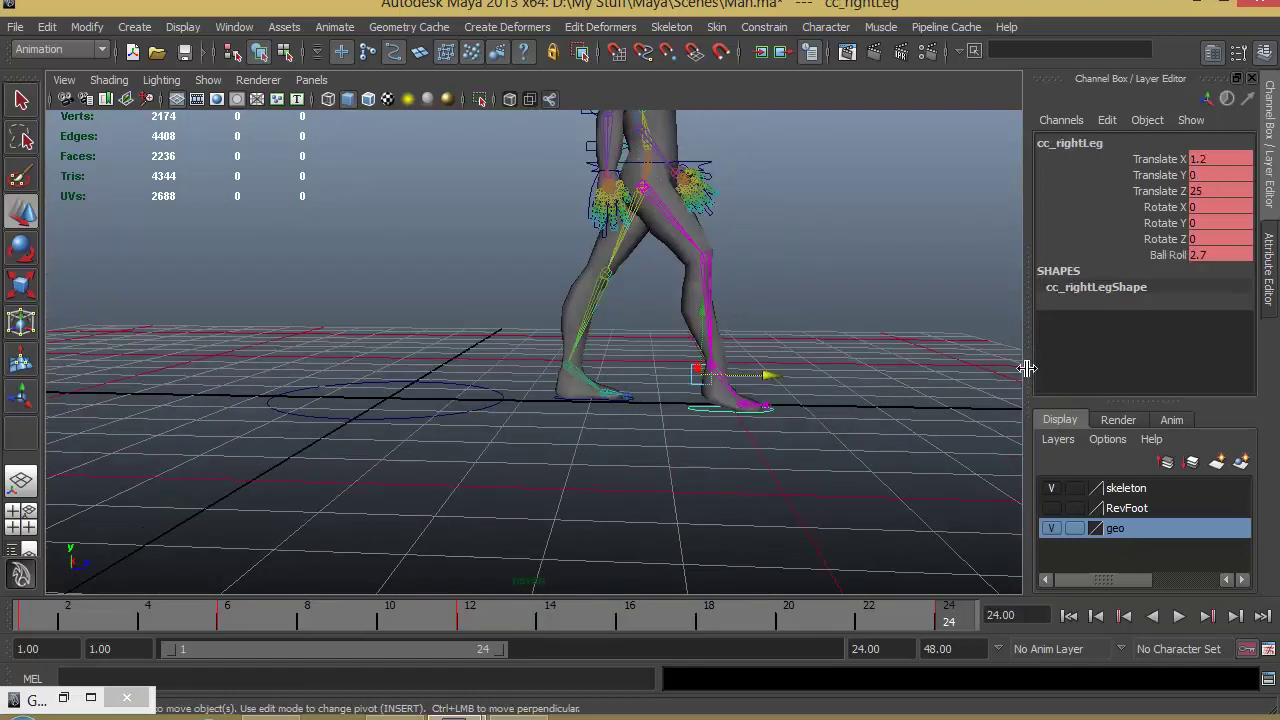
double_click(1206, 255)
text(0)
key(Return)
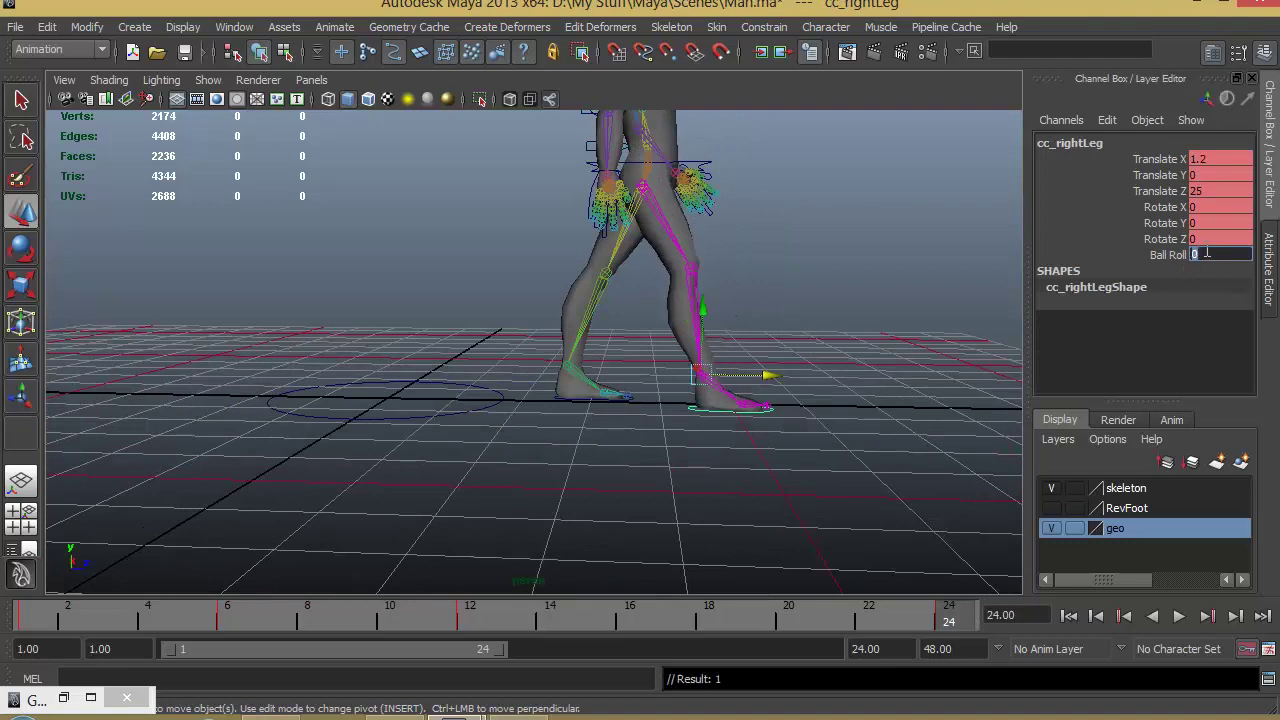
Step: Set the hip control's Translate Z to 20 at frame 24
scroll(755, 260, up, 3)
click(733, 163)
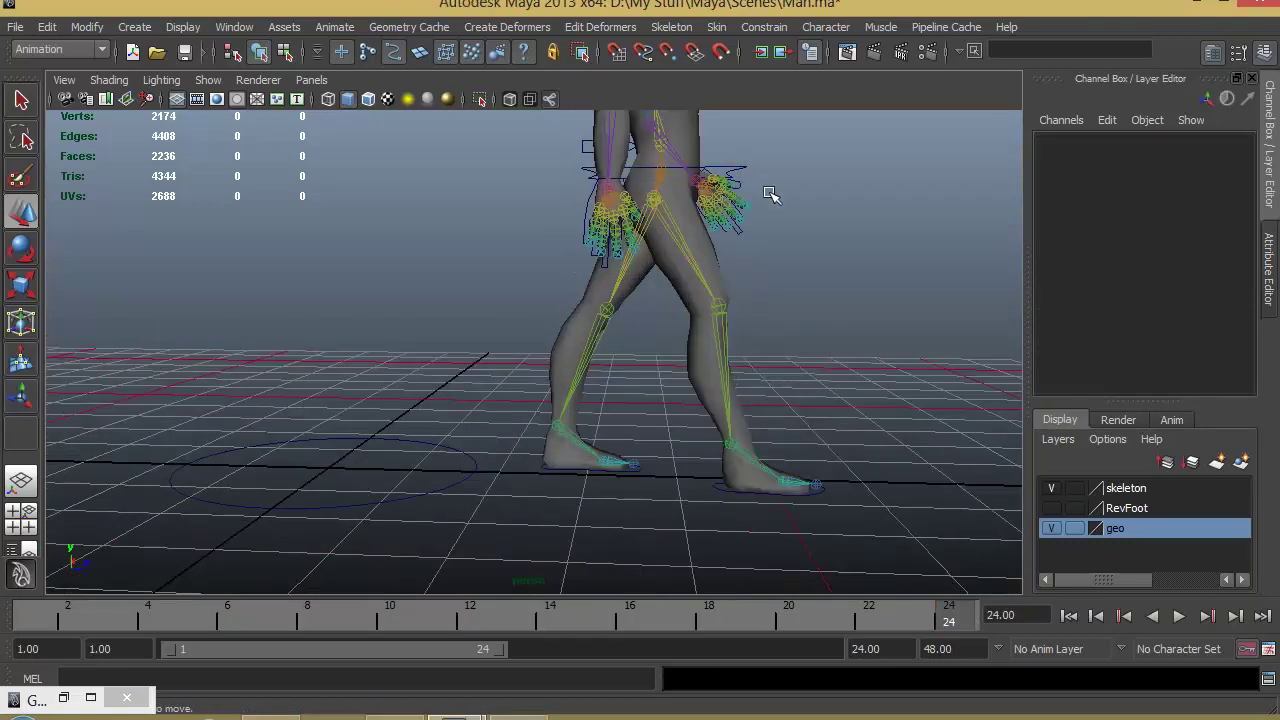
click(725, 172)
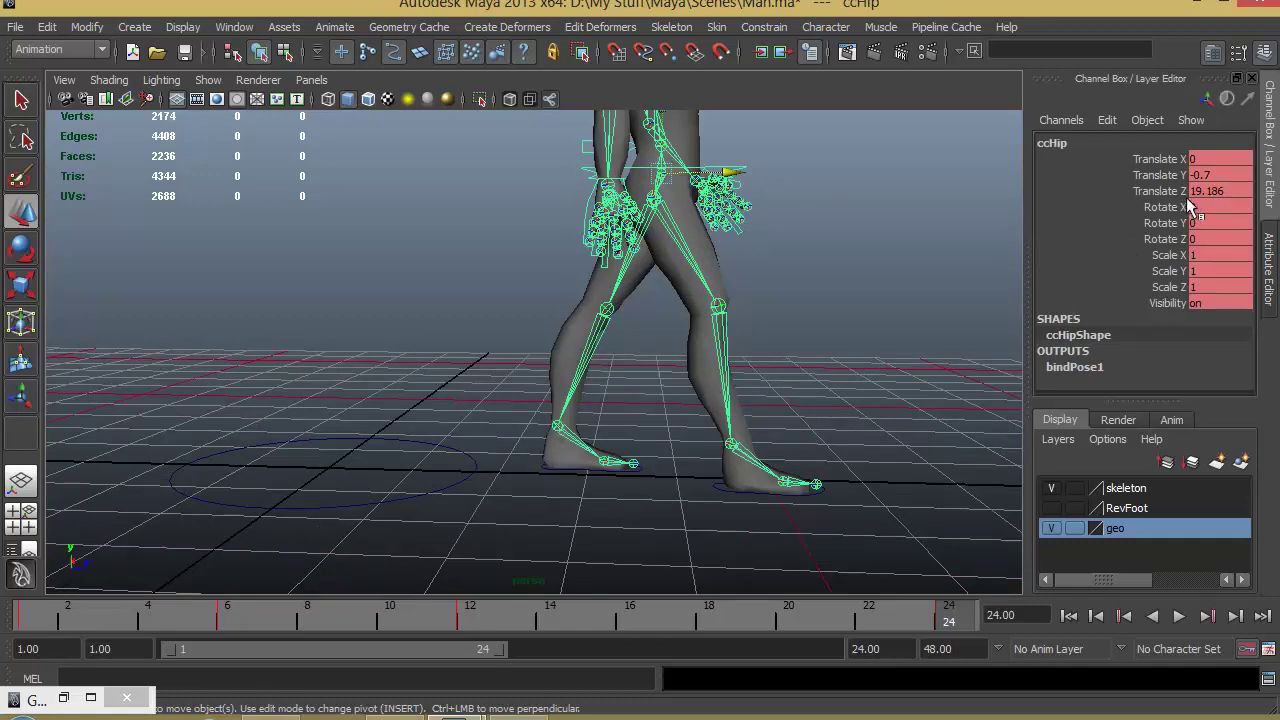
double_click(1222, 192)
text(20)
key(Return)
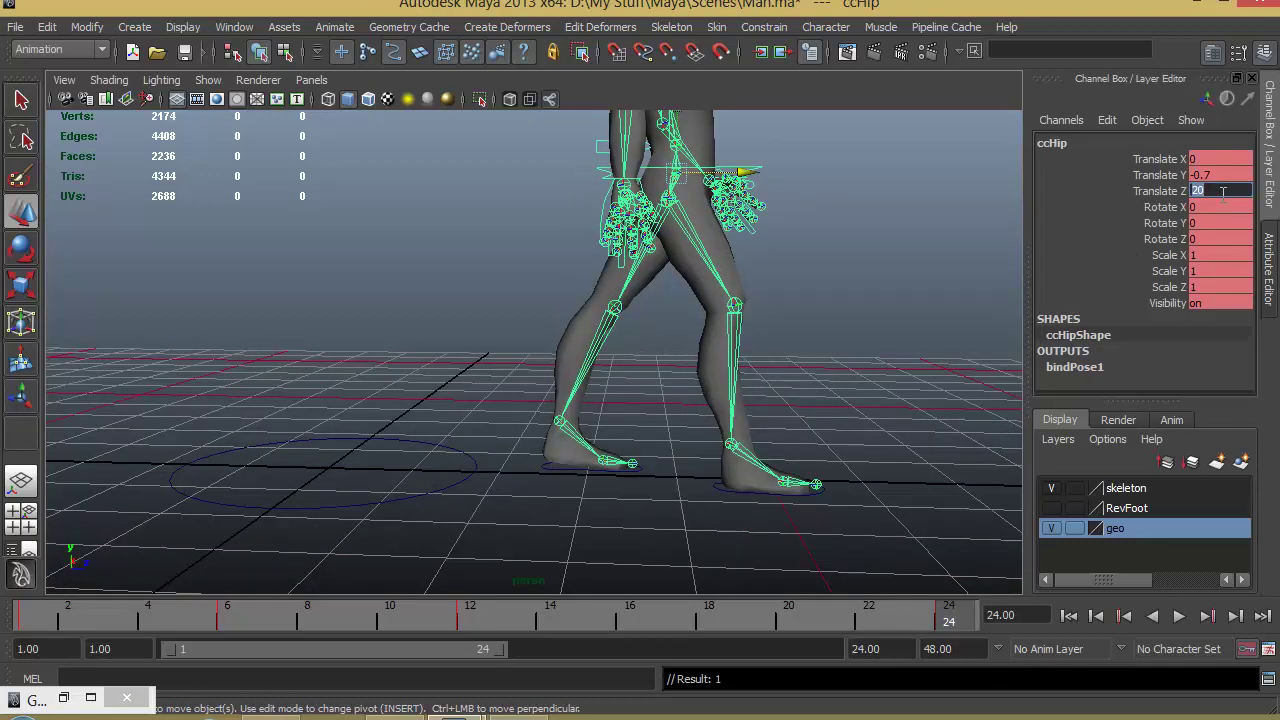
alt+middle_drag(703, 506, 679, 333)
scroll(679, 333, down, 3)
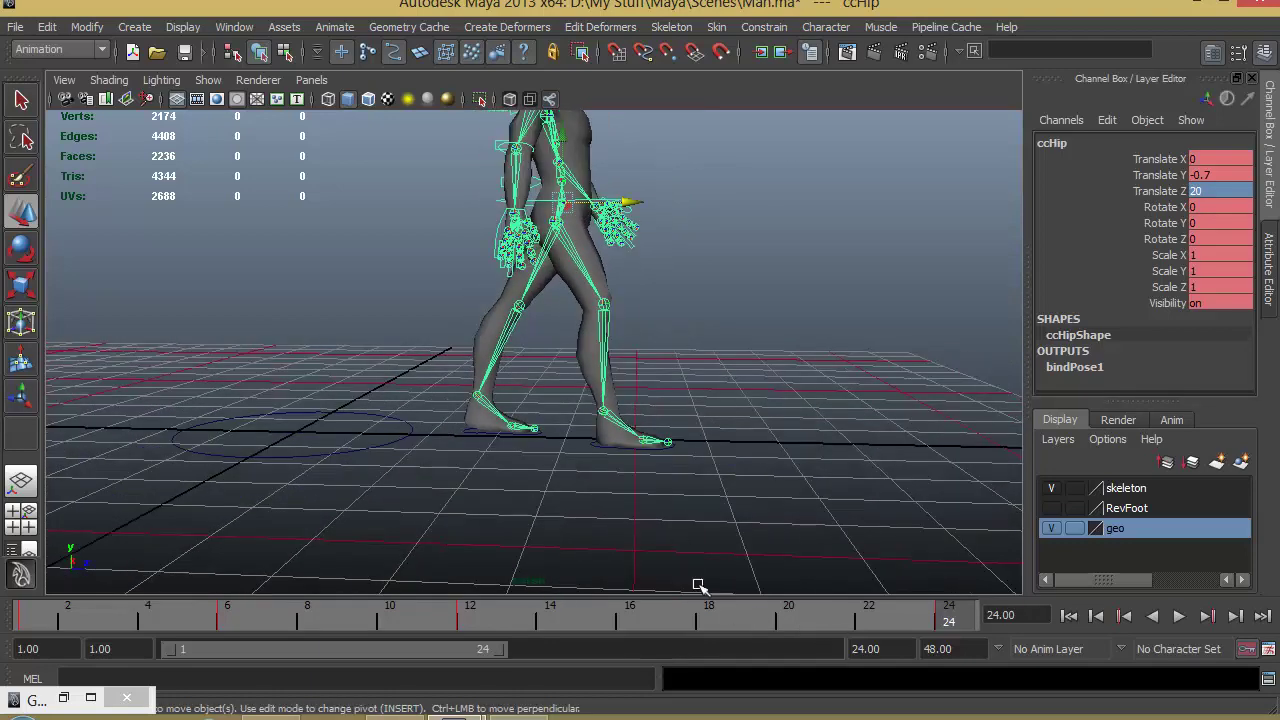
Step: Key the left leg control's Ball Roll at frame 18 without altering its value
click(469, 434)
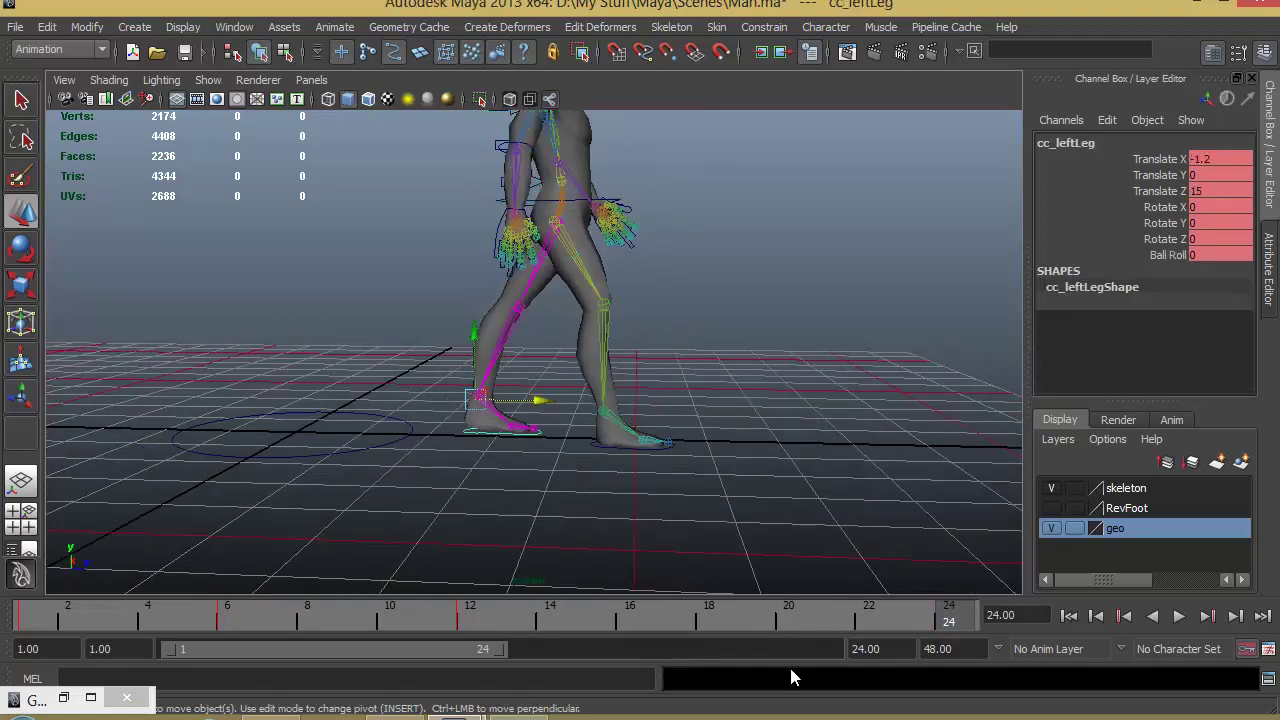
key(alt+v)
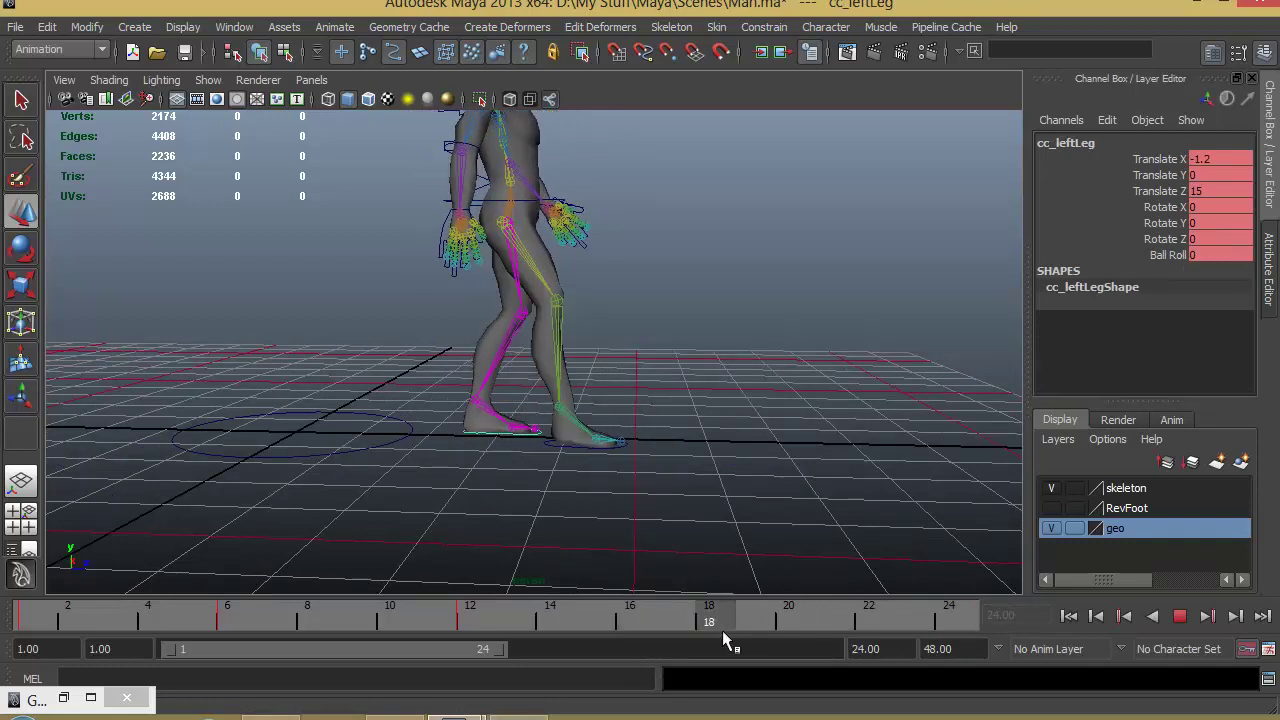
key(alt+v)
key(w)
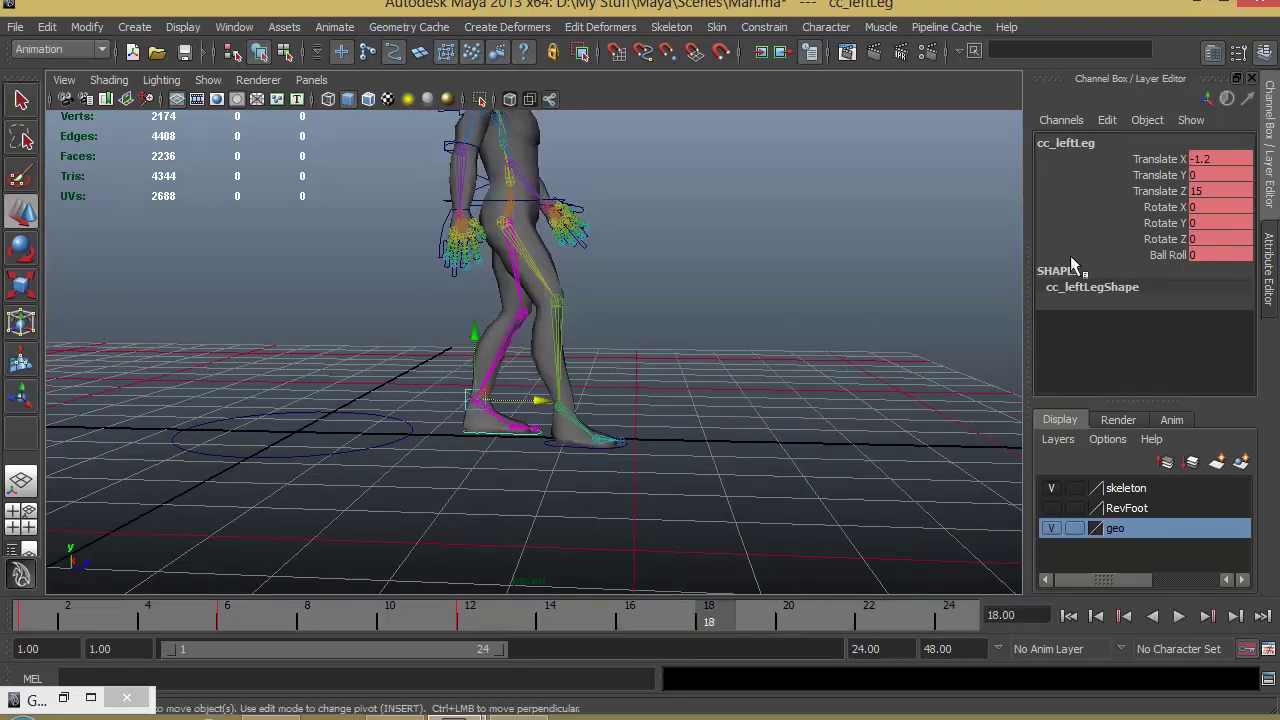
click(1166, 255)
right_click(1168, 255)
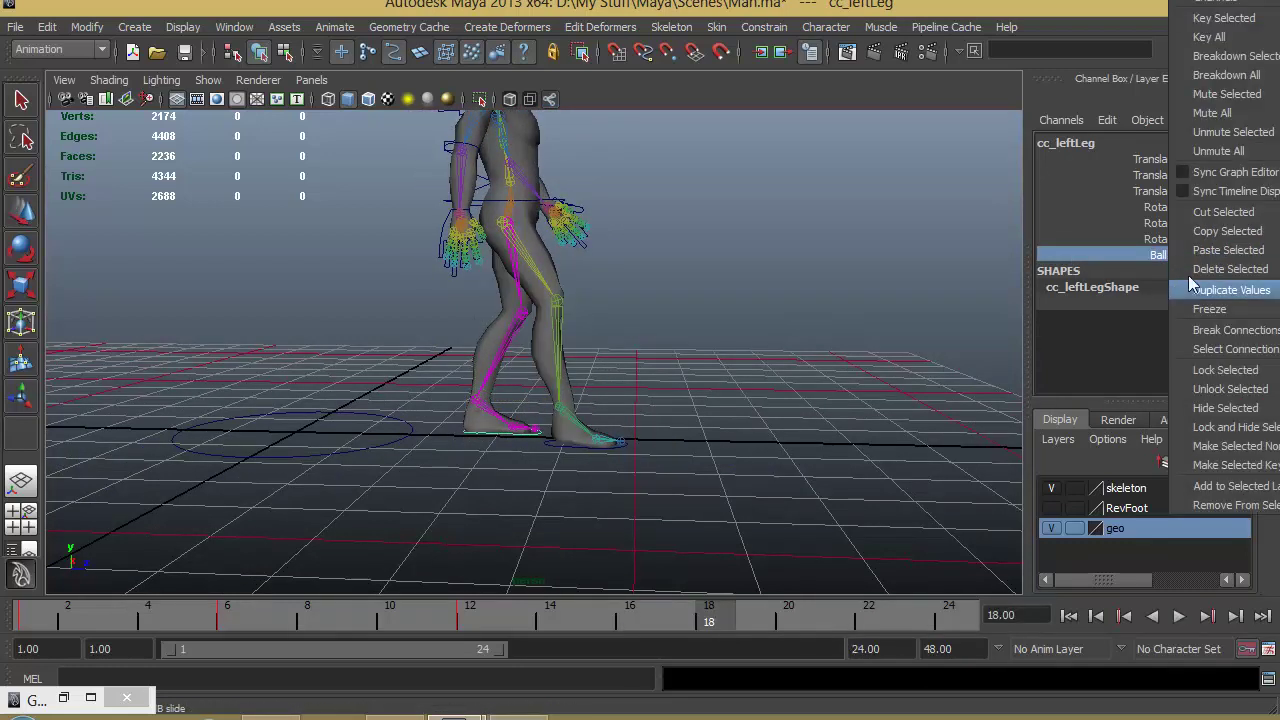
click(1220, 20)
Step: Raise the left heel at frame 24 by setting the left leg control's Ball Roll to 2.7
key(alt+v)
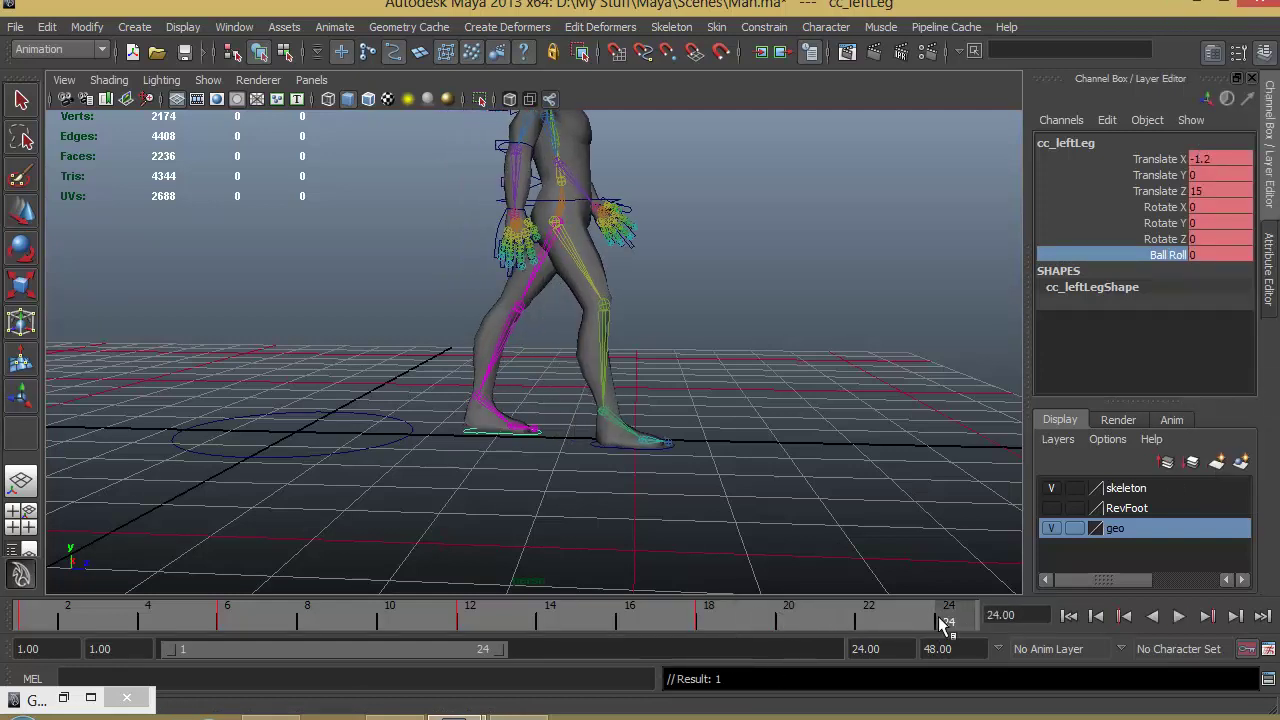
click(1196, 255)
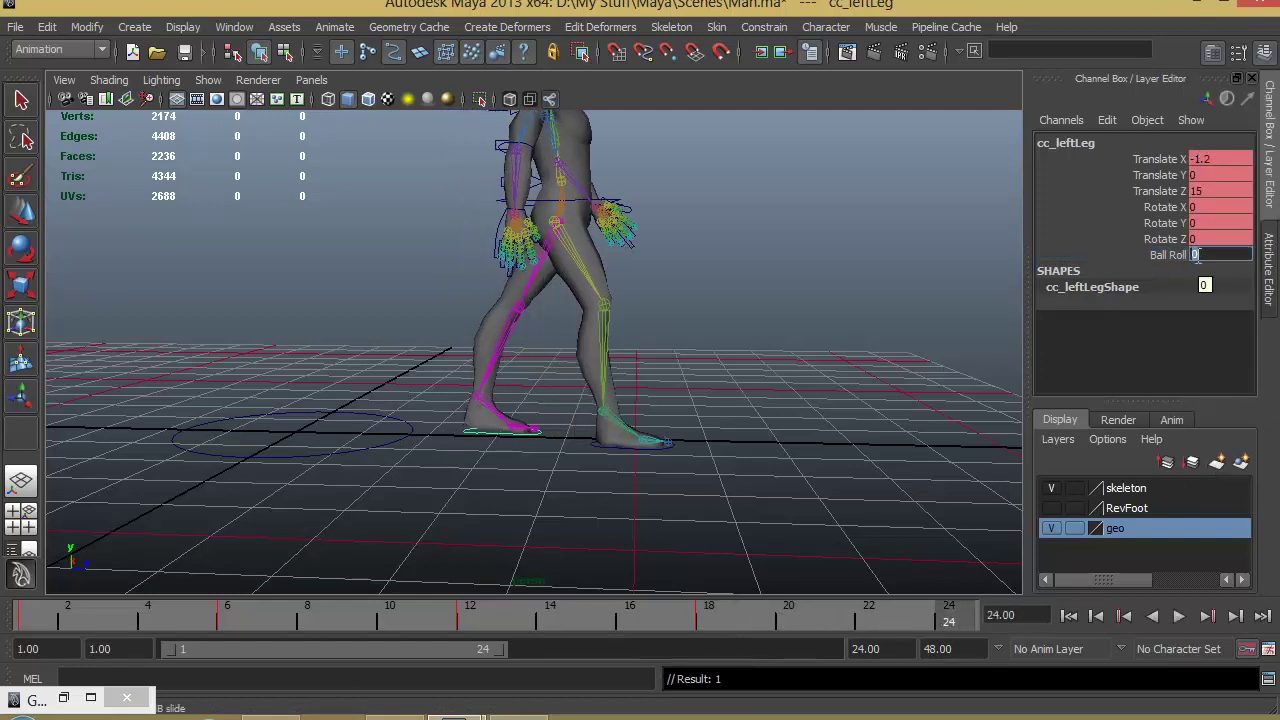
text(2.7)
key(Return)
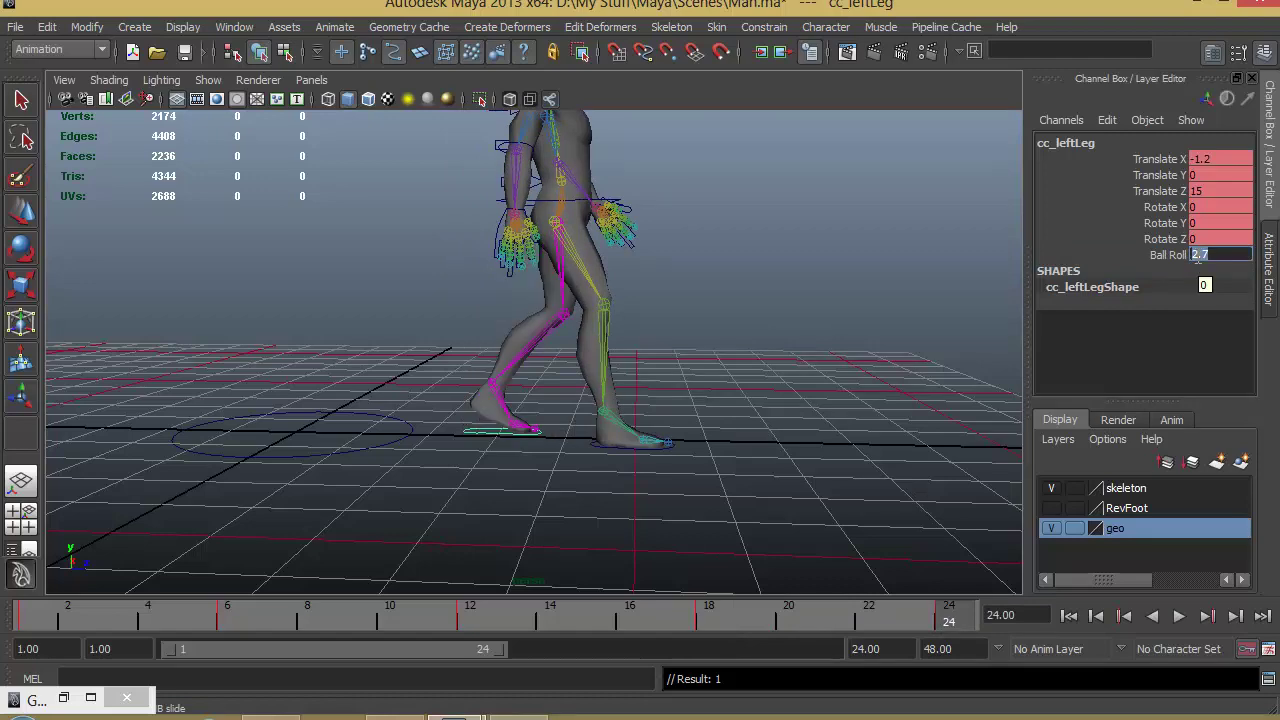
Step: Play the walk animation from frame 1 to review the left foot's motion, and stop the playback
alt+drag(588, 487, 740, 400)
key(alt+v)
drag(960, 612, 20, 620)
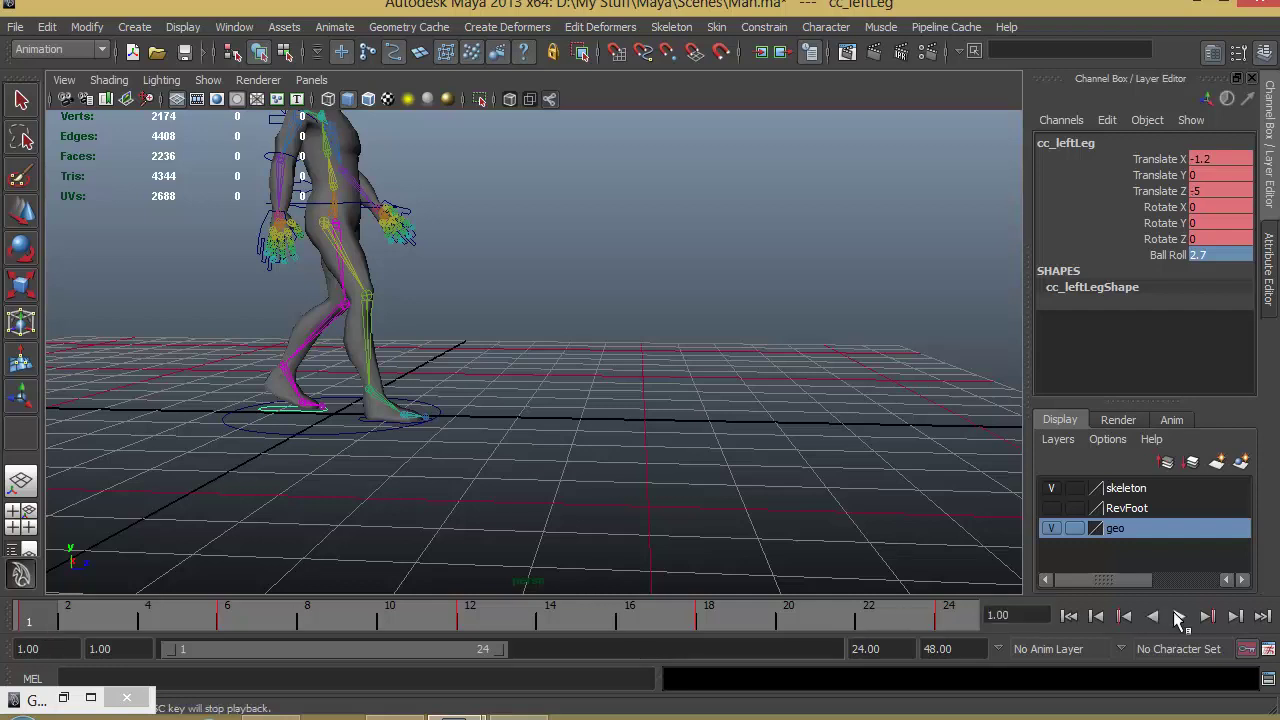
click(1178, 617)
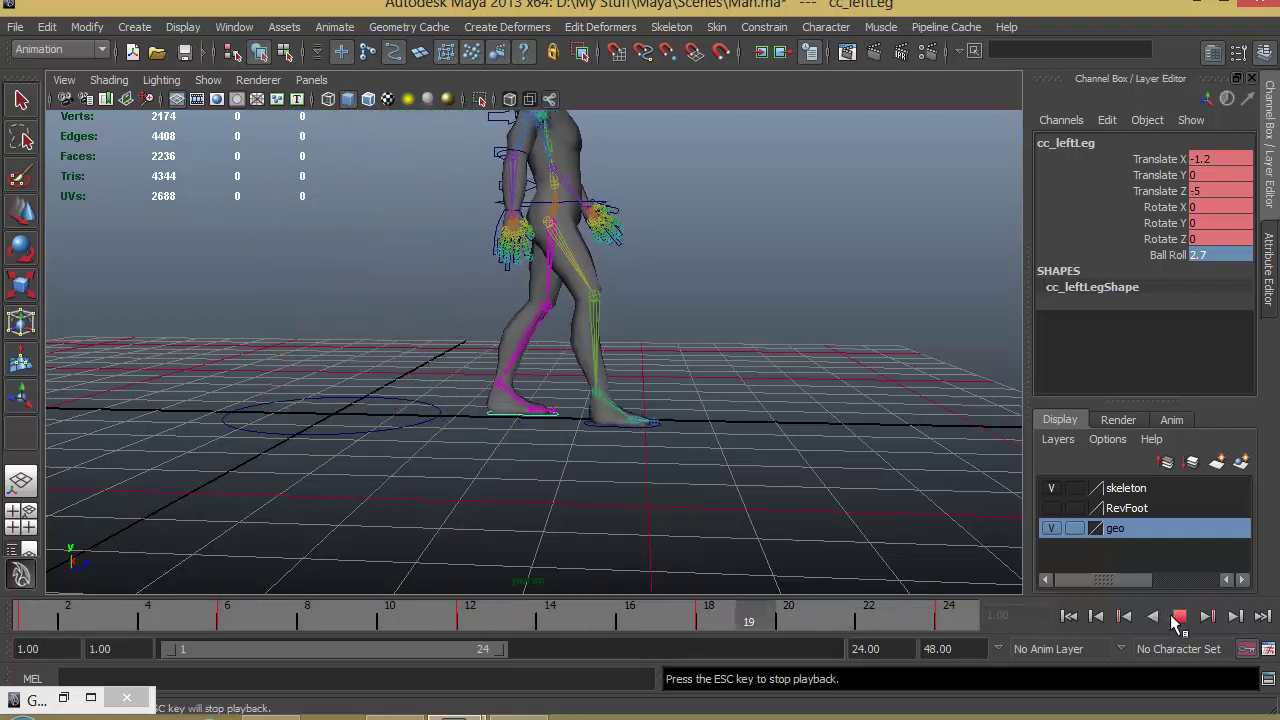
click(1178, 617)
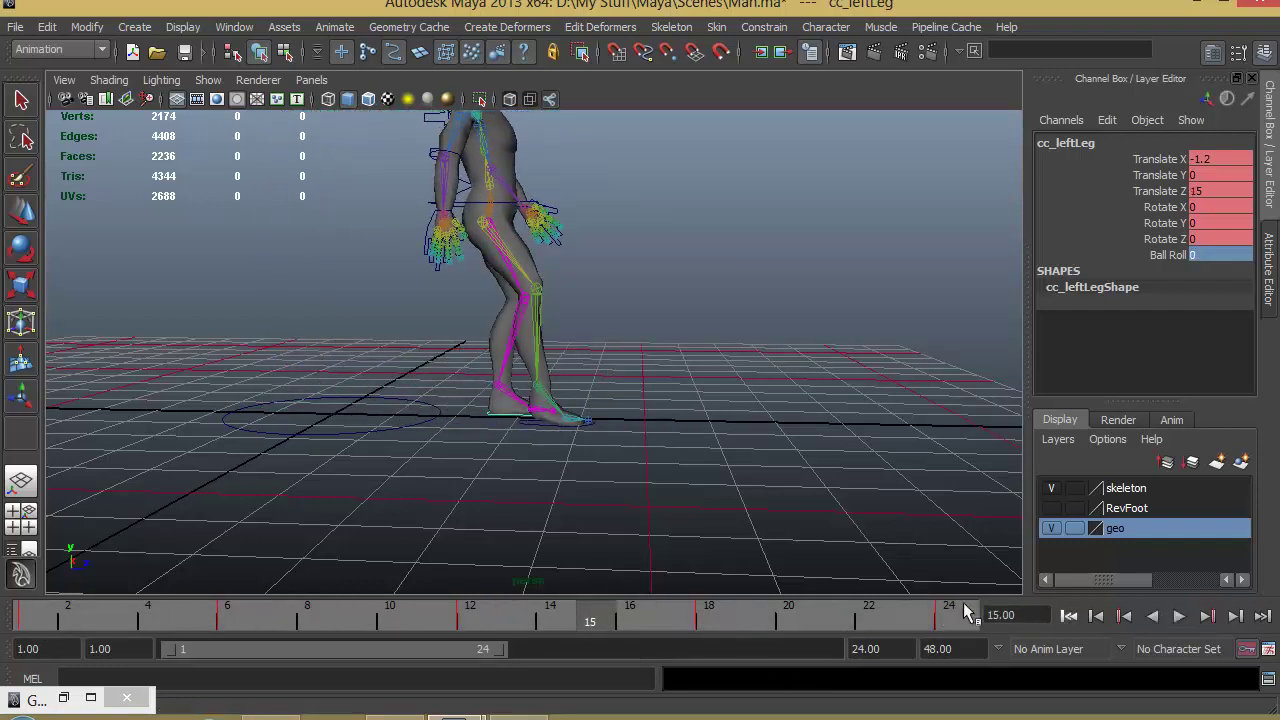
Step: Select the right leg control and scrub through the timeline back to frame 1 to examine the right foot's motion
click(530, 426)
key(w)
drag(410, 603, 84, 637)
key(alt+v)
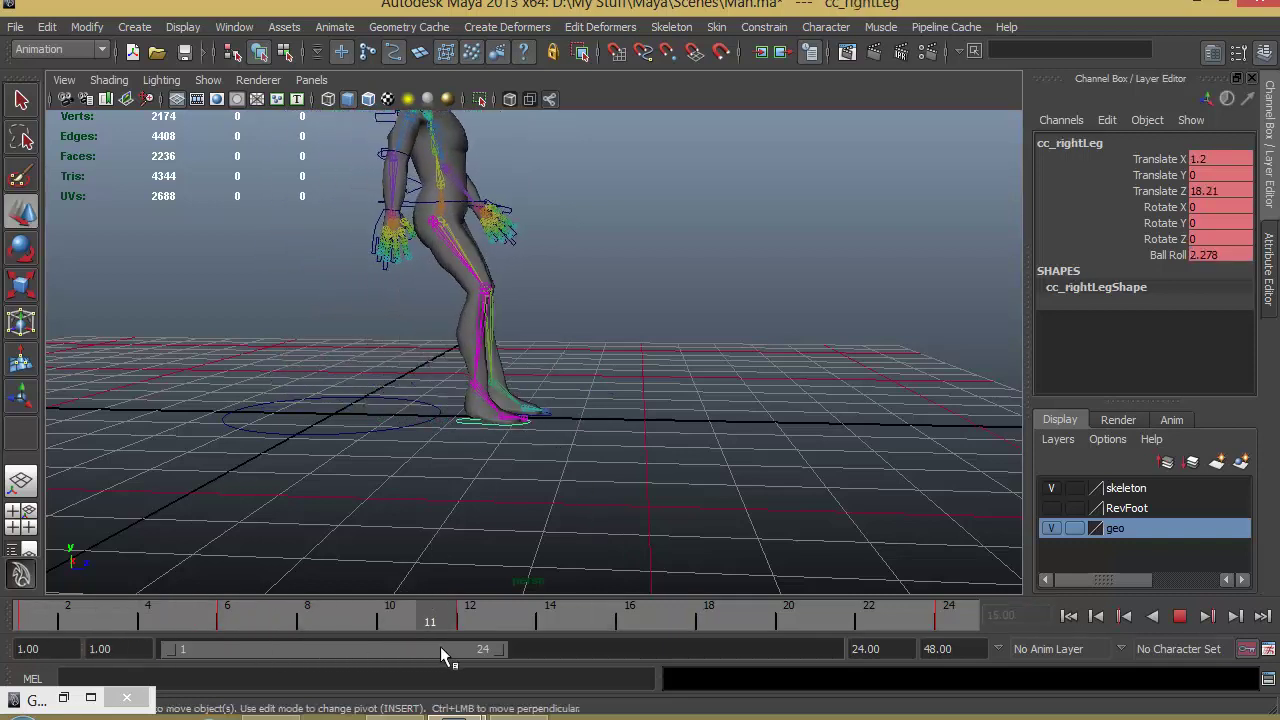
drag(991, 631, 55, 670)
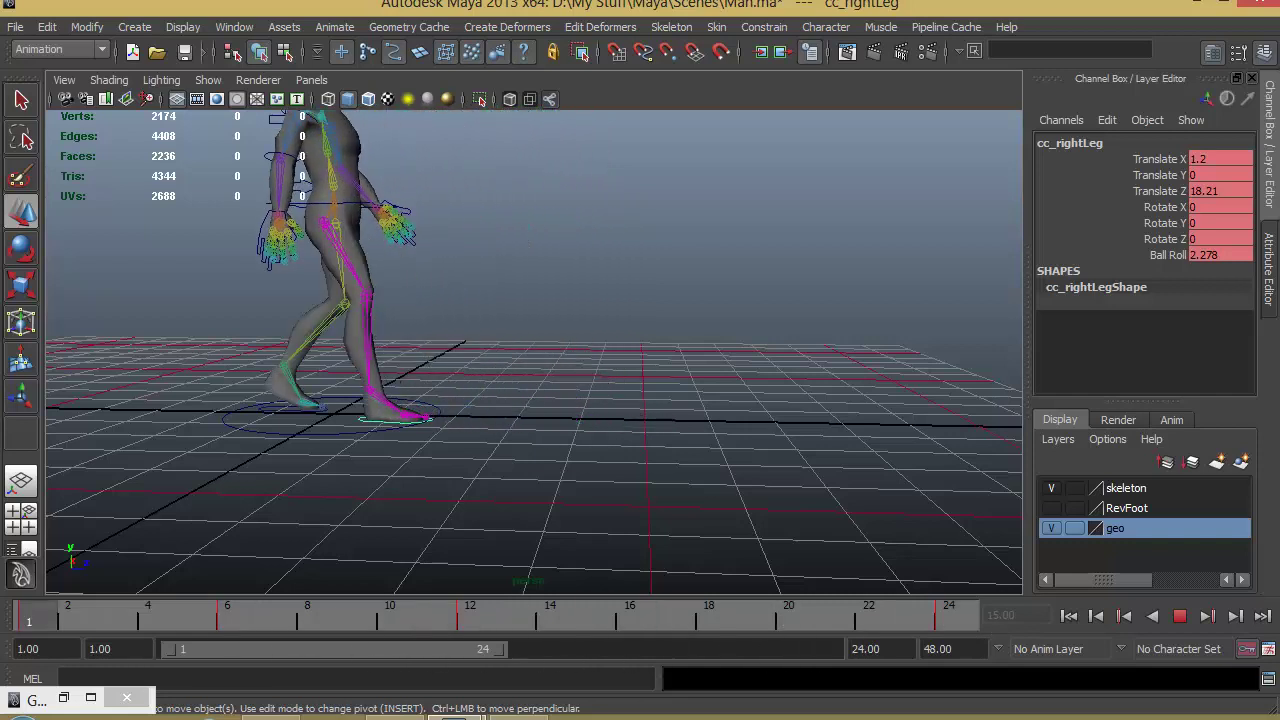
Step: Examine the right leg control's Translate Z curve in the Graph Editor and minimize the editor
click(62, 700)
click(64, 705)
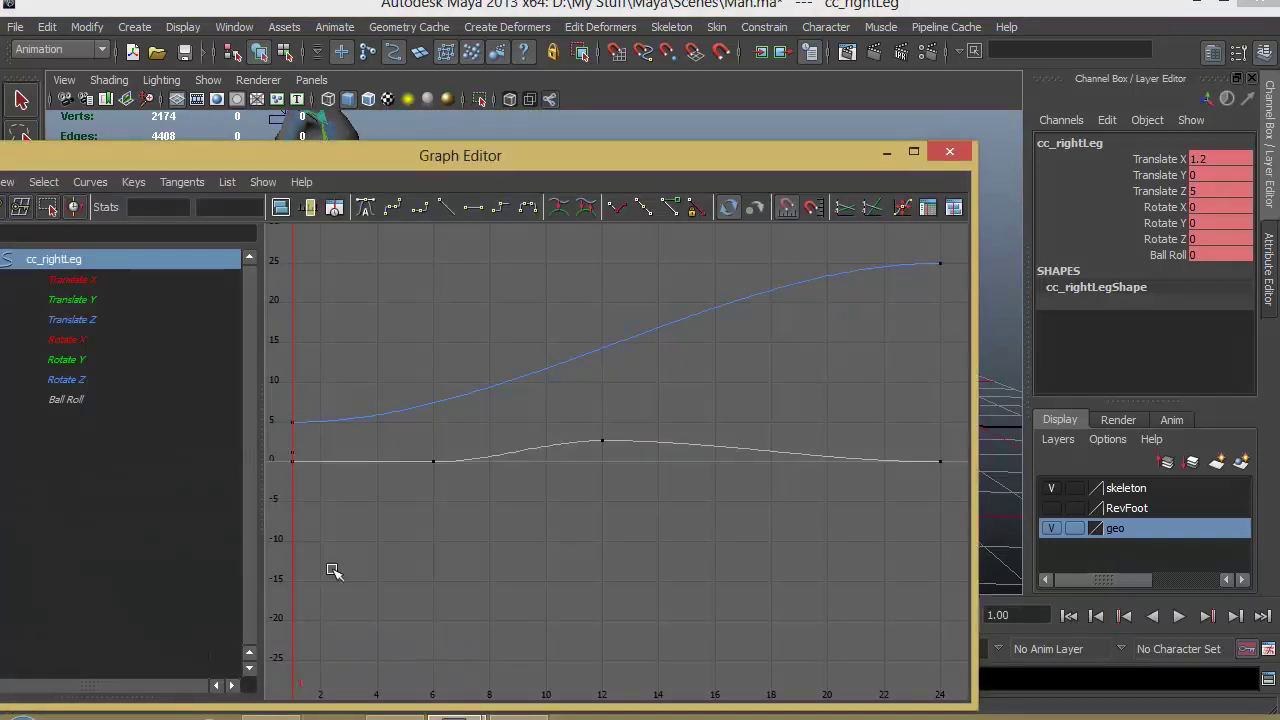
click(90, 320)
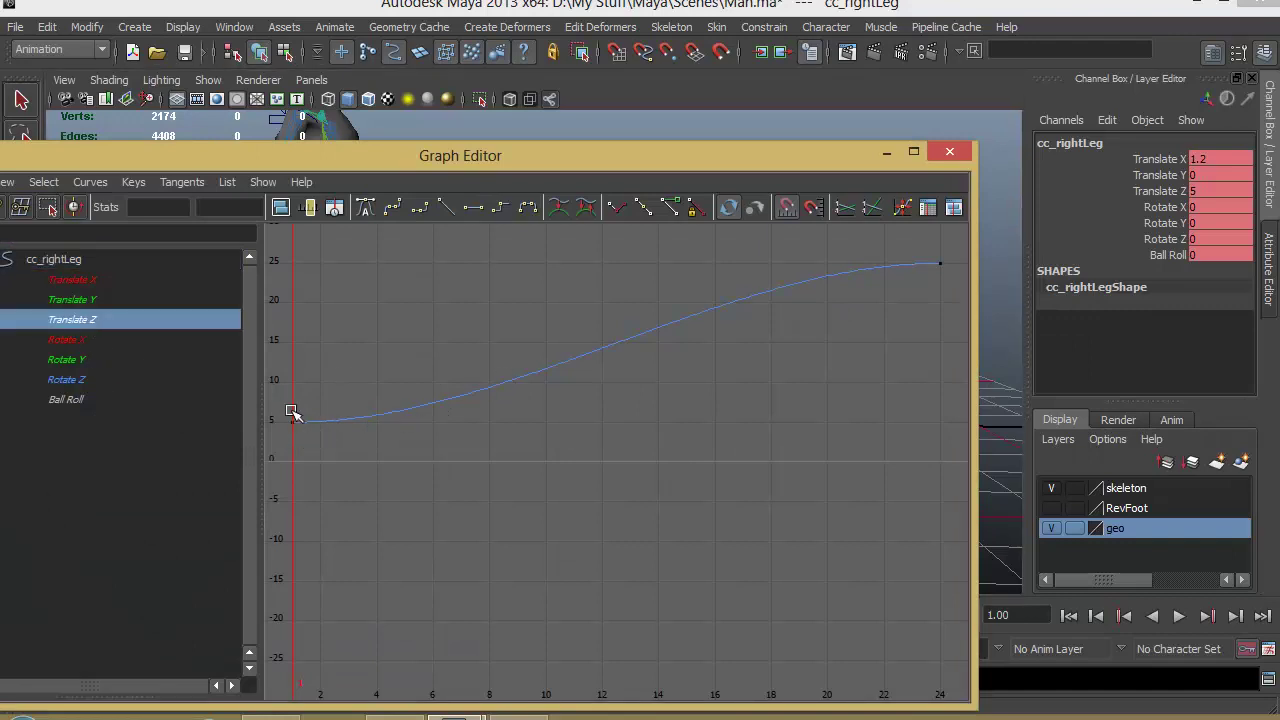
drag(354, 152, 958, 668)
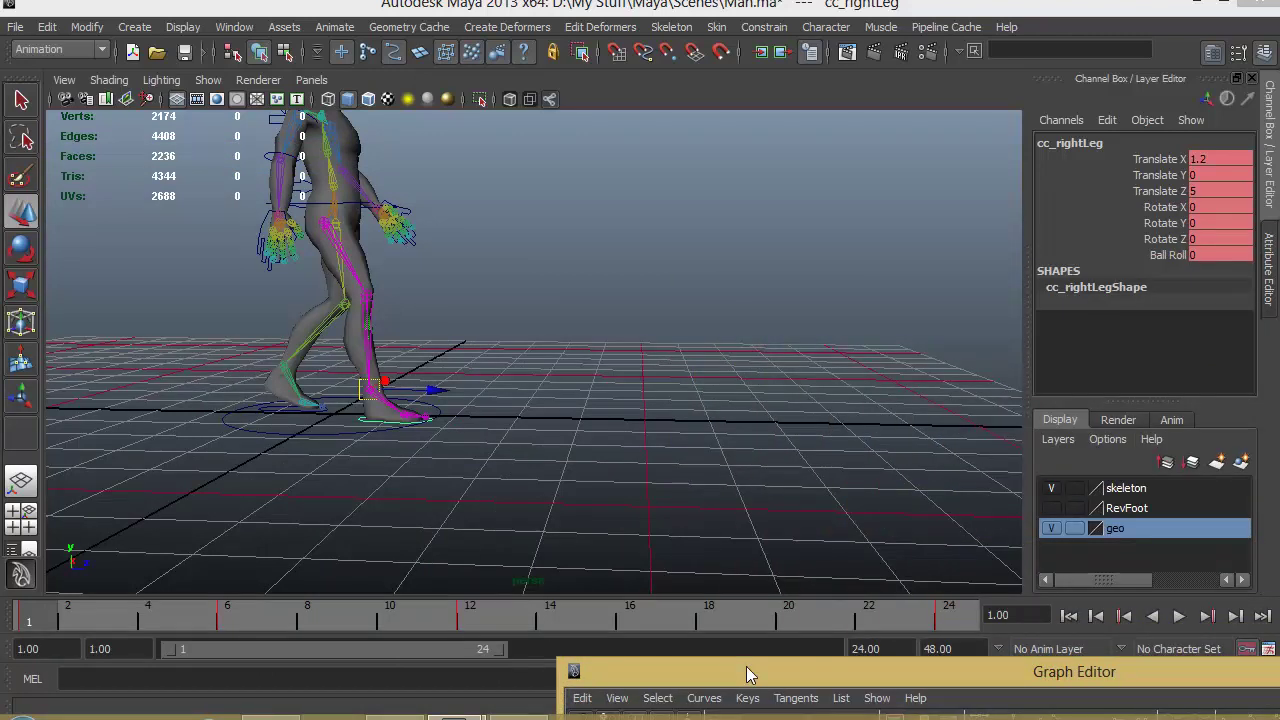
drag(746, 666, 910, 199)
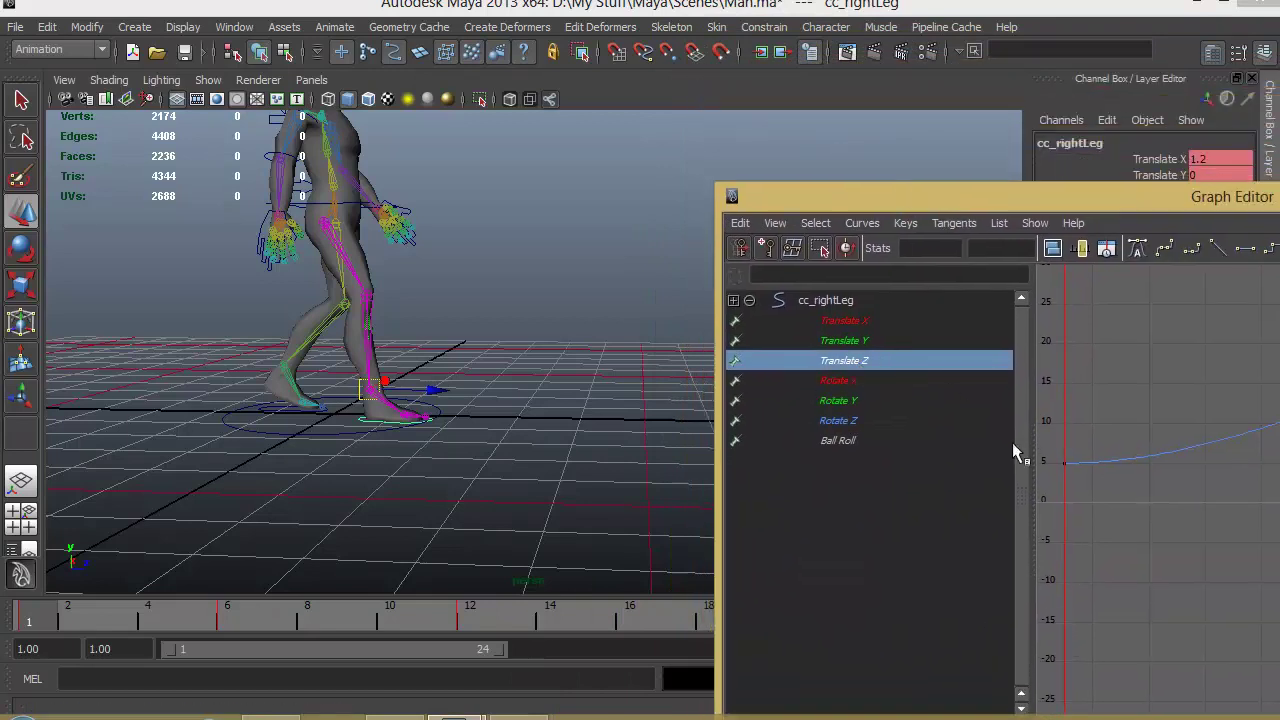
drag(1223, 204, 697, 113)
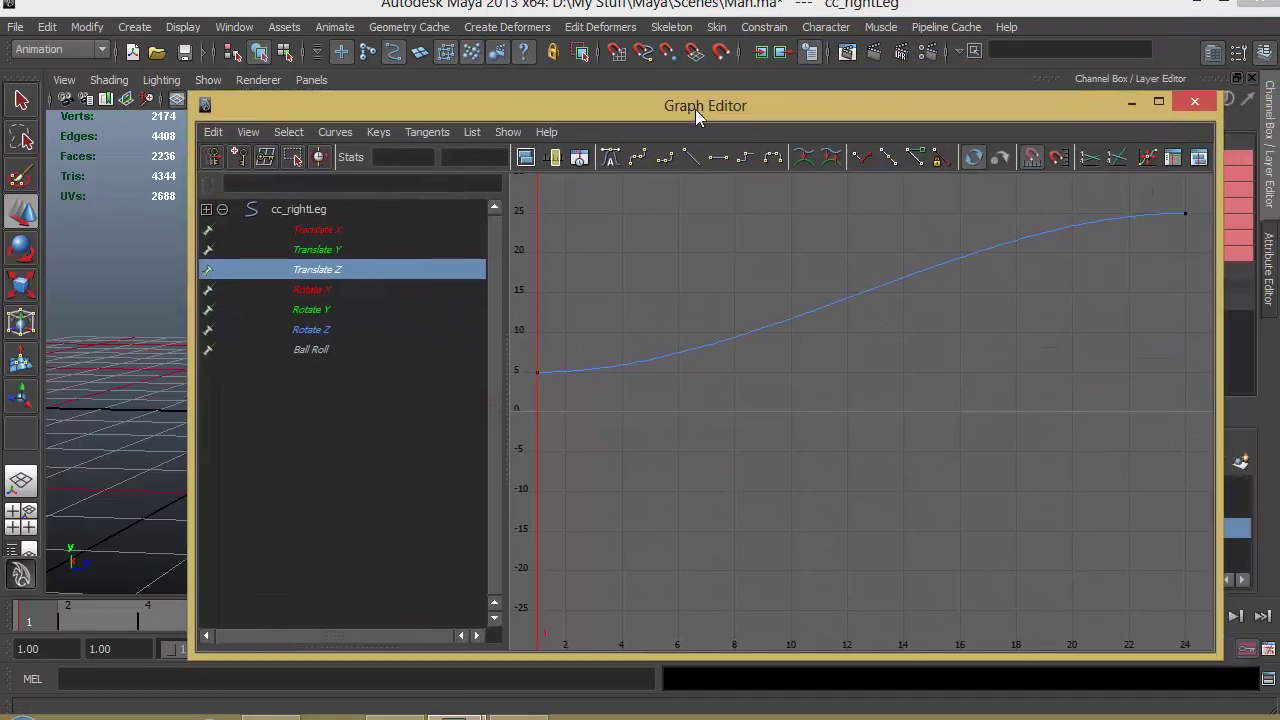
click(1132, 102)
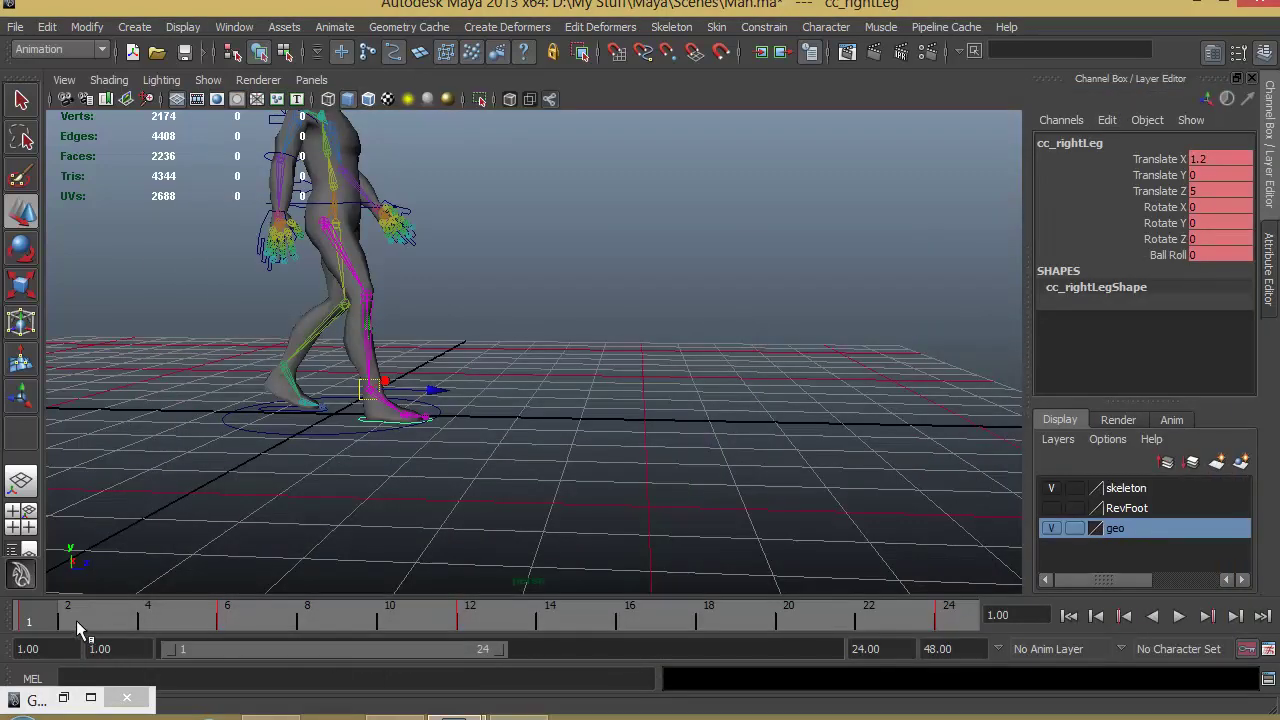
Step: Key the right leg control's Translate Z at frame 12 with a value of 5
drag(76, 620, 467, 628)
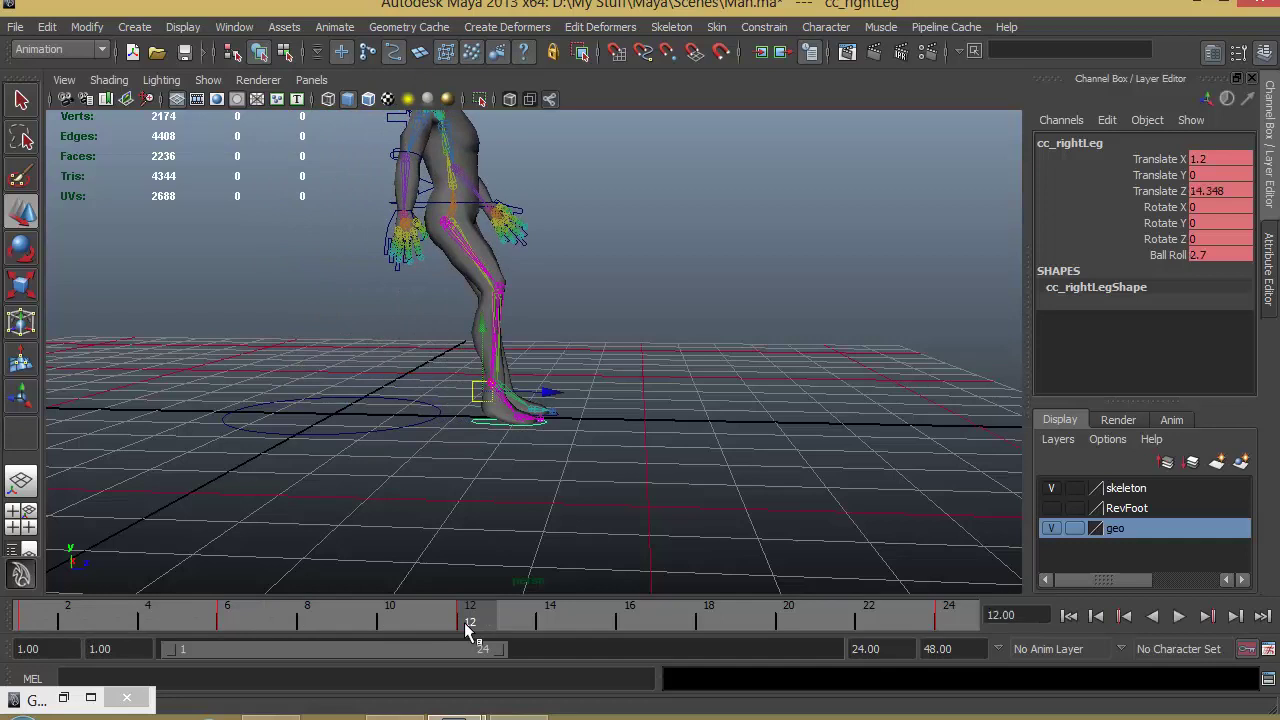
click(1178, 190)
right_click(1176, 189)
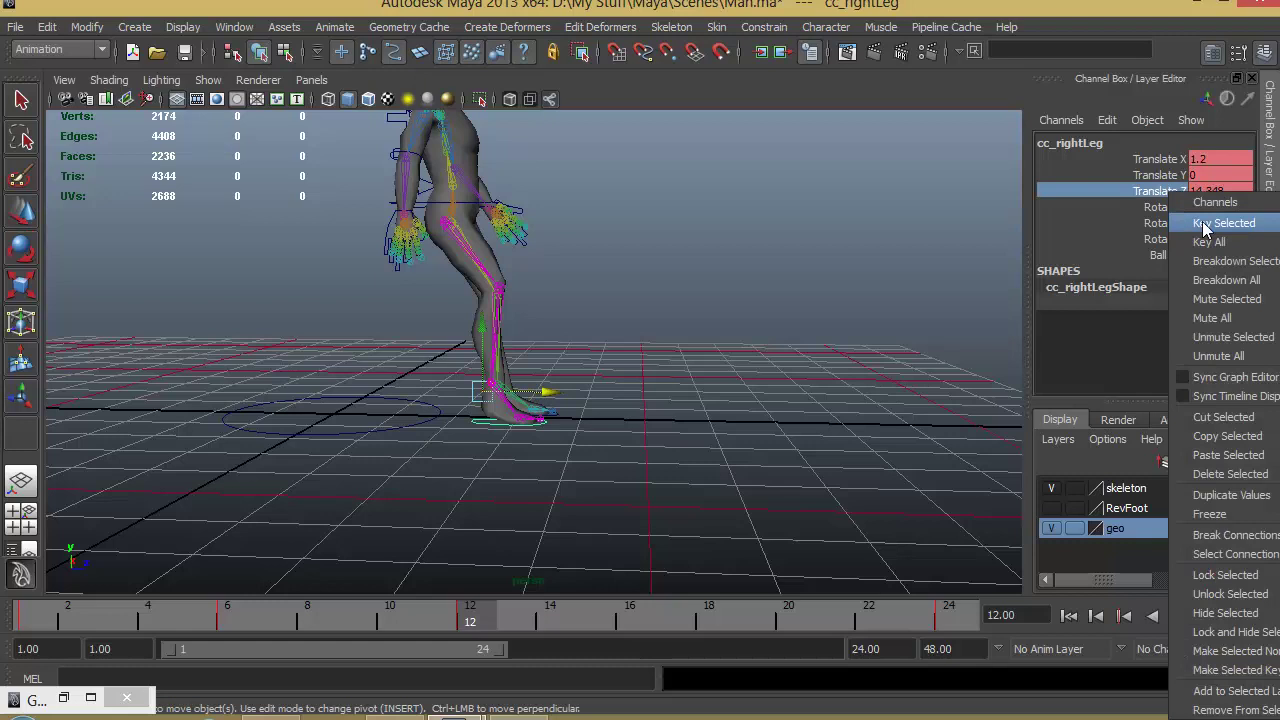
click(1205, 223)
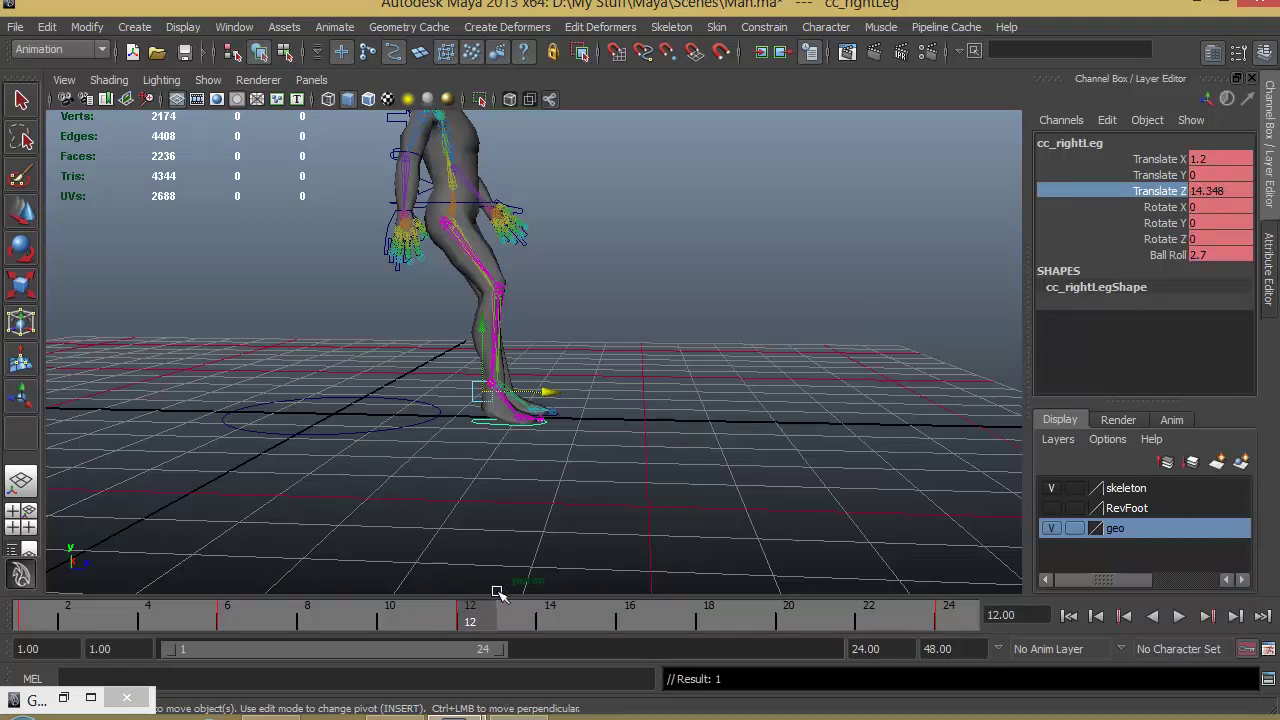
drag(492, 620, 30, 622)
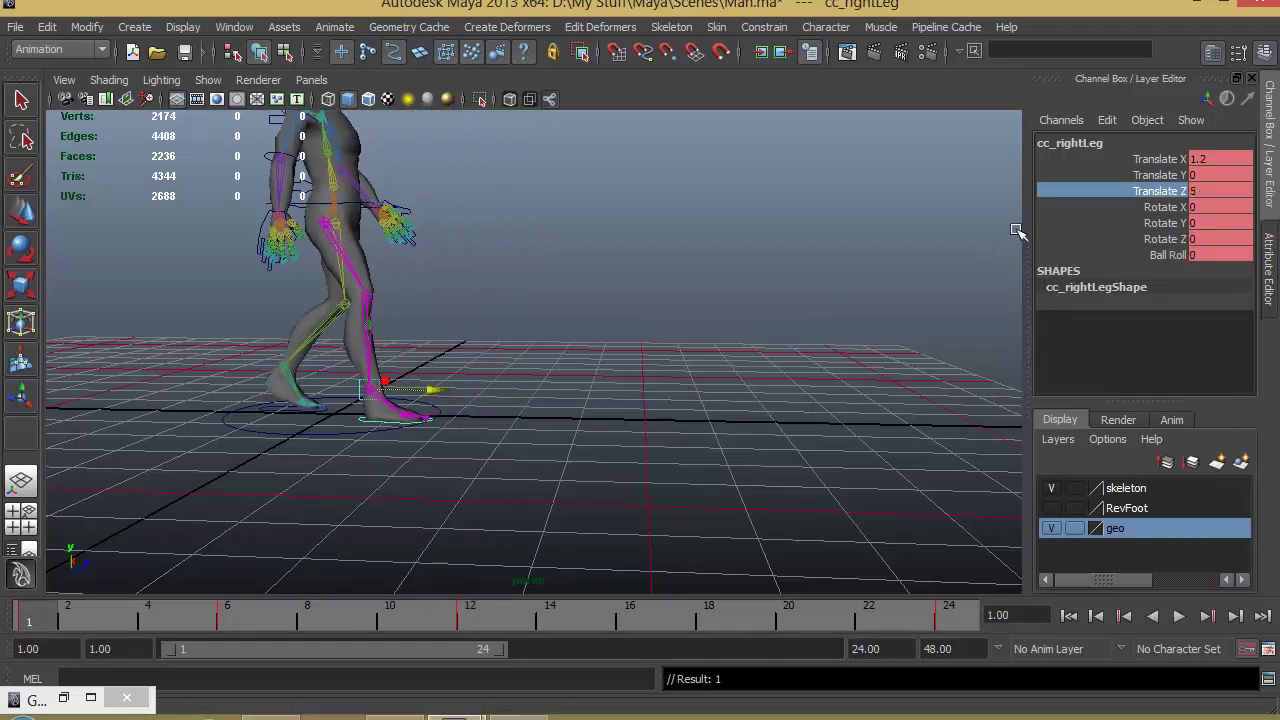
click(468, 620)
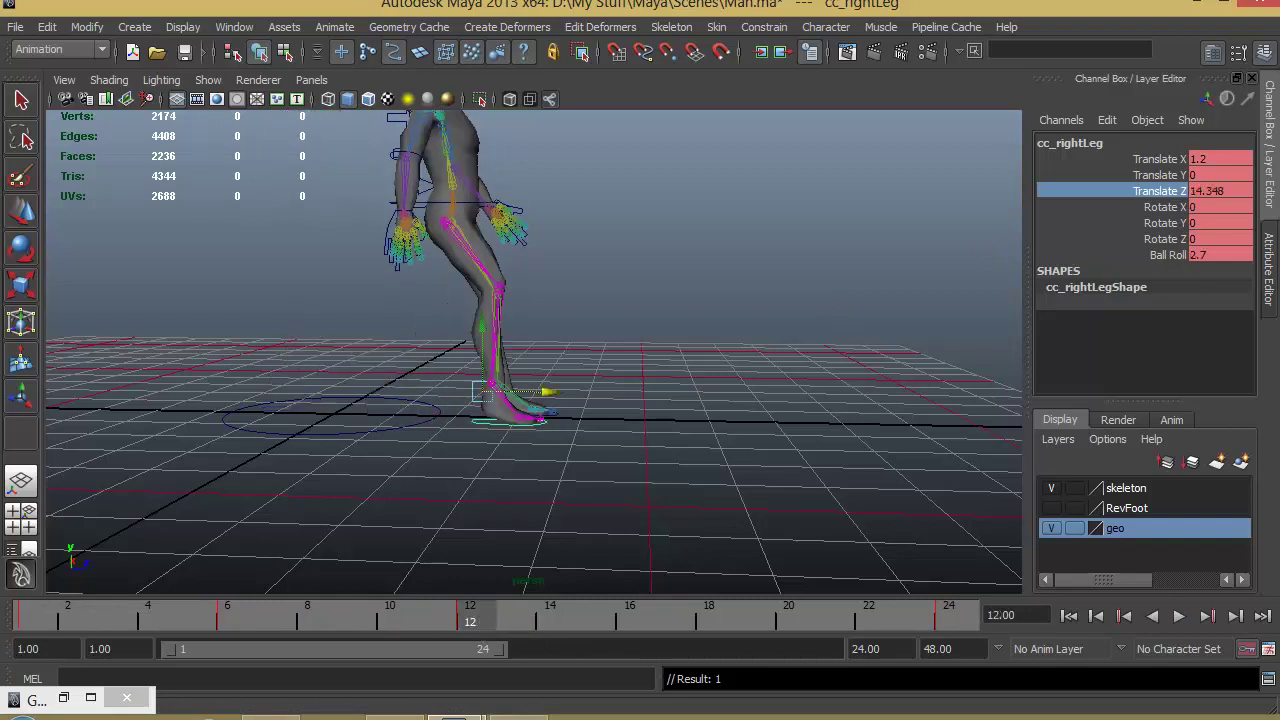
double_click(1236, 191)
text(5)
key(Return)
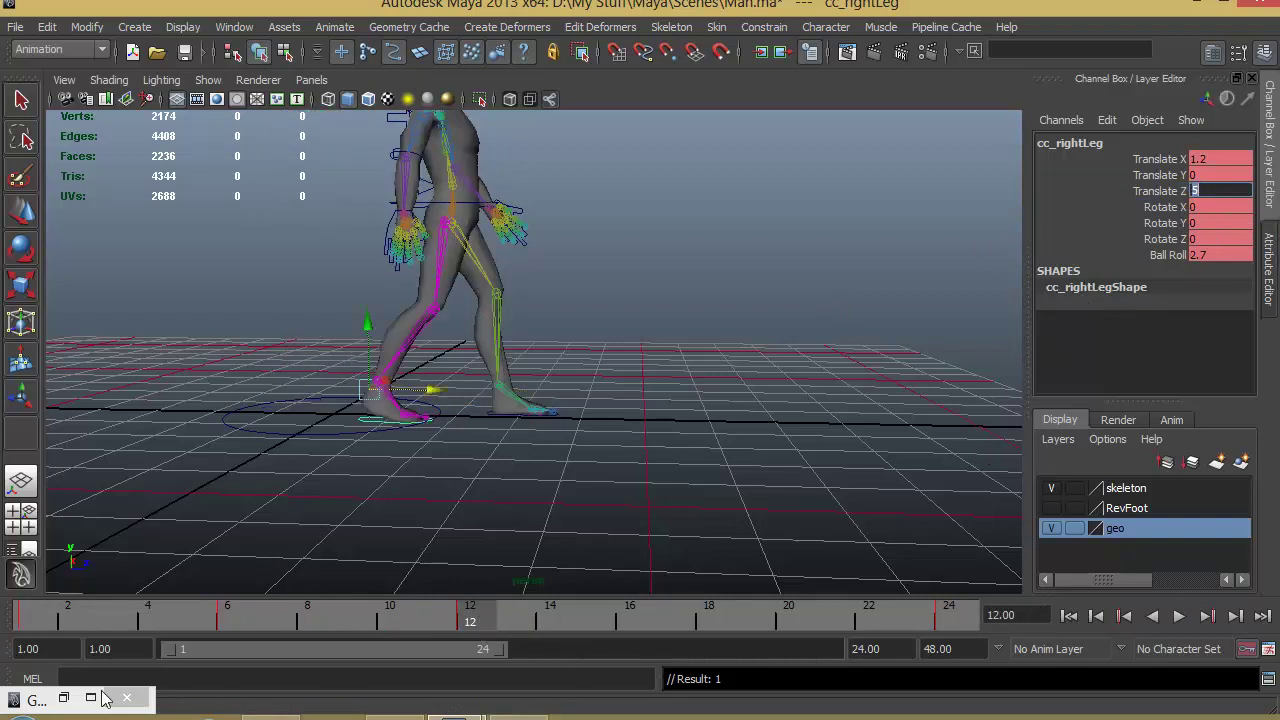
Step: Check the right leg's revised Translate Z curve in the Graph Editor and play the animation from frame 1
click(63, 697)
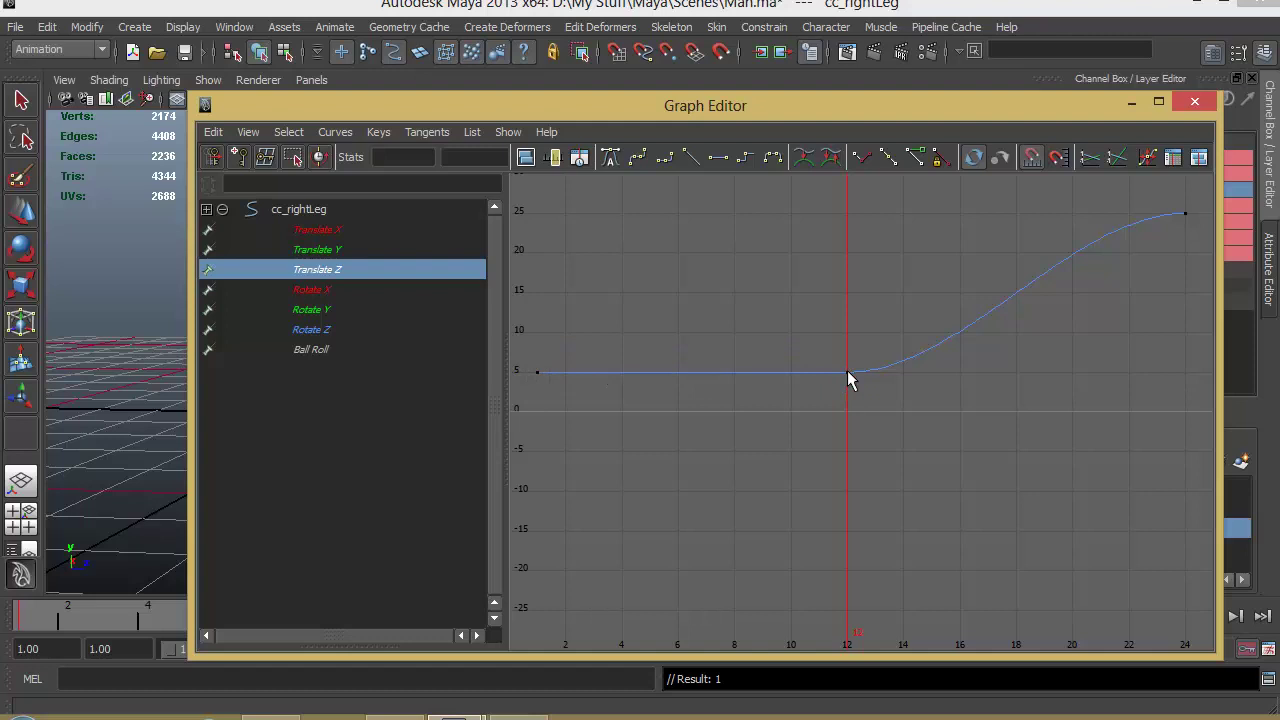
click(1131, 104)
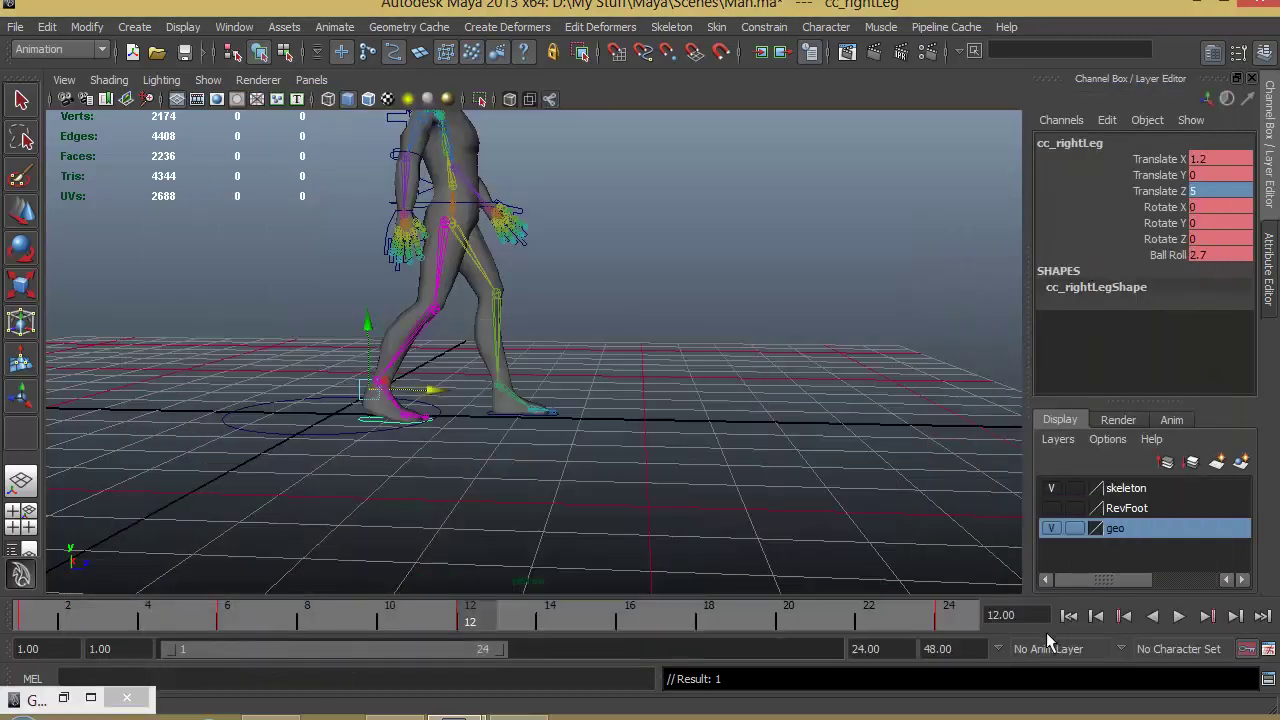
click(1068, 616)
click(1180, 616)
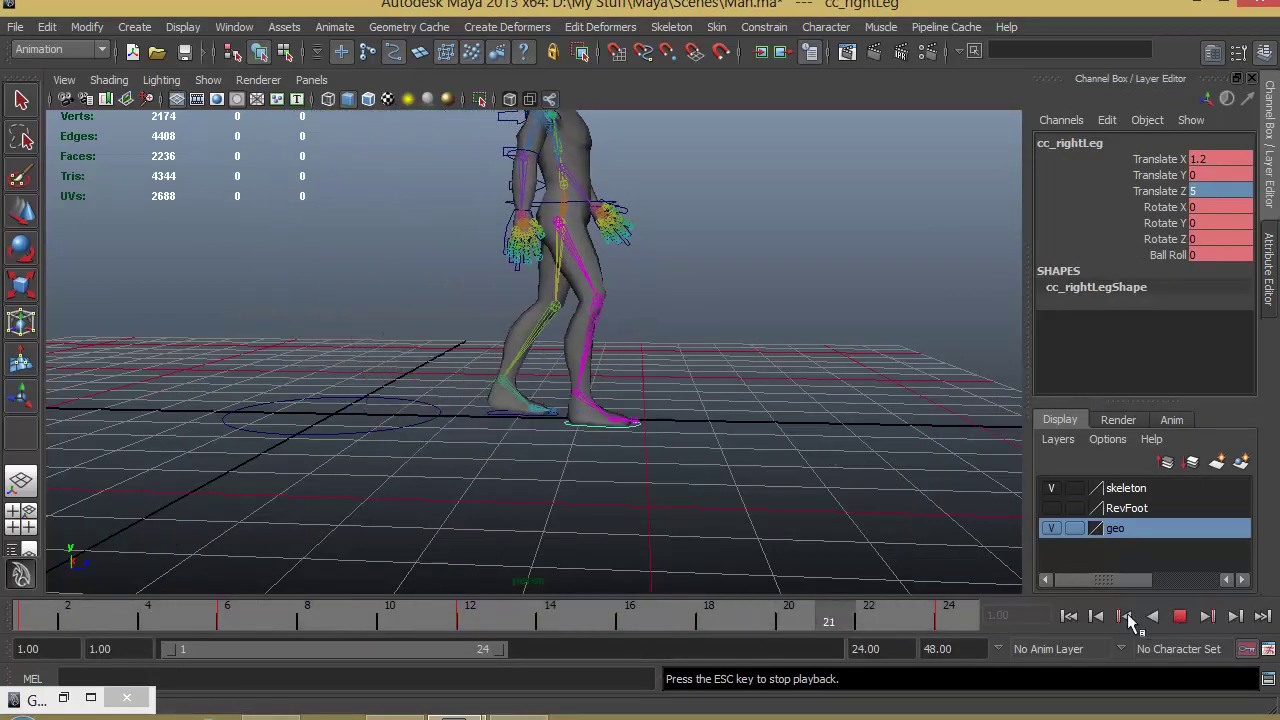
click(1180, 616)
Step: At frame 18, lift the right leg control to a Translate Y of about 2.6 and rotate it about 33 degrees in X
drag(560, 626, 721, 620)
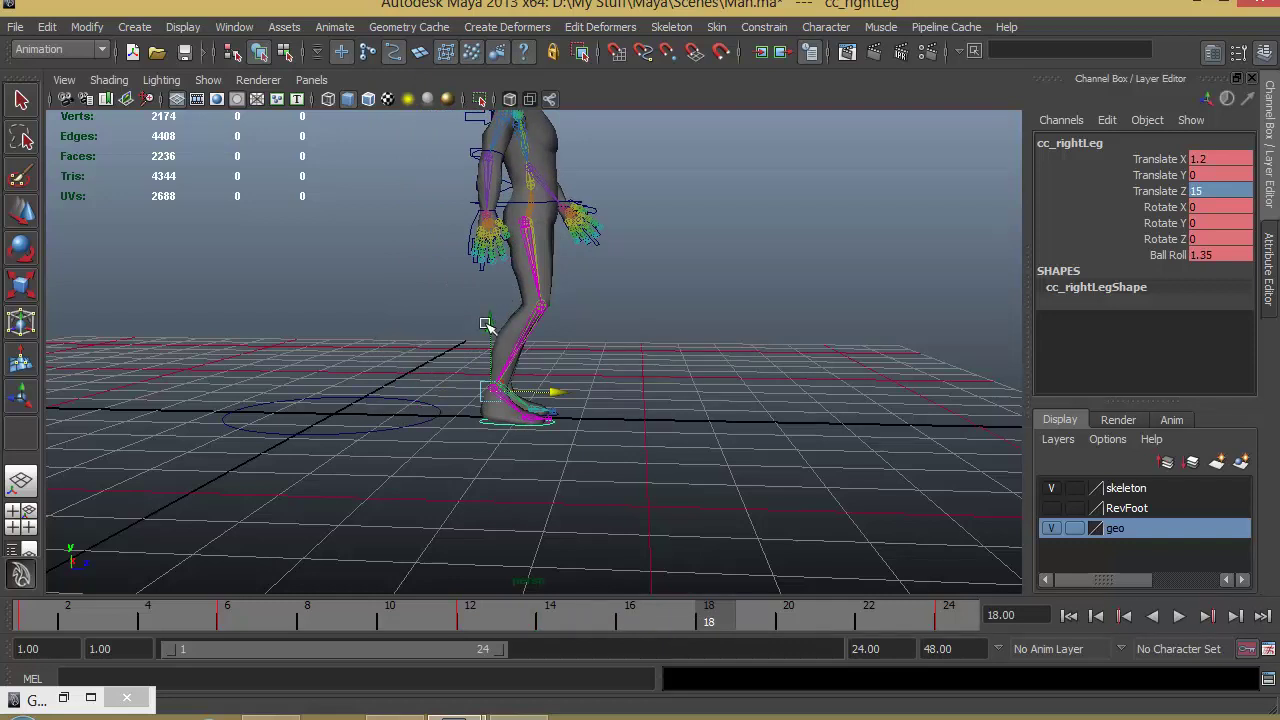
drag(486, 326, 497, 362)
key(e)
key(ctrl+z)
alt+right_drag(497, 362, 648, 512)
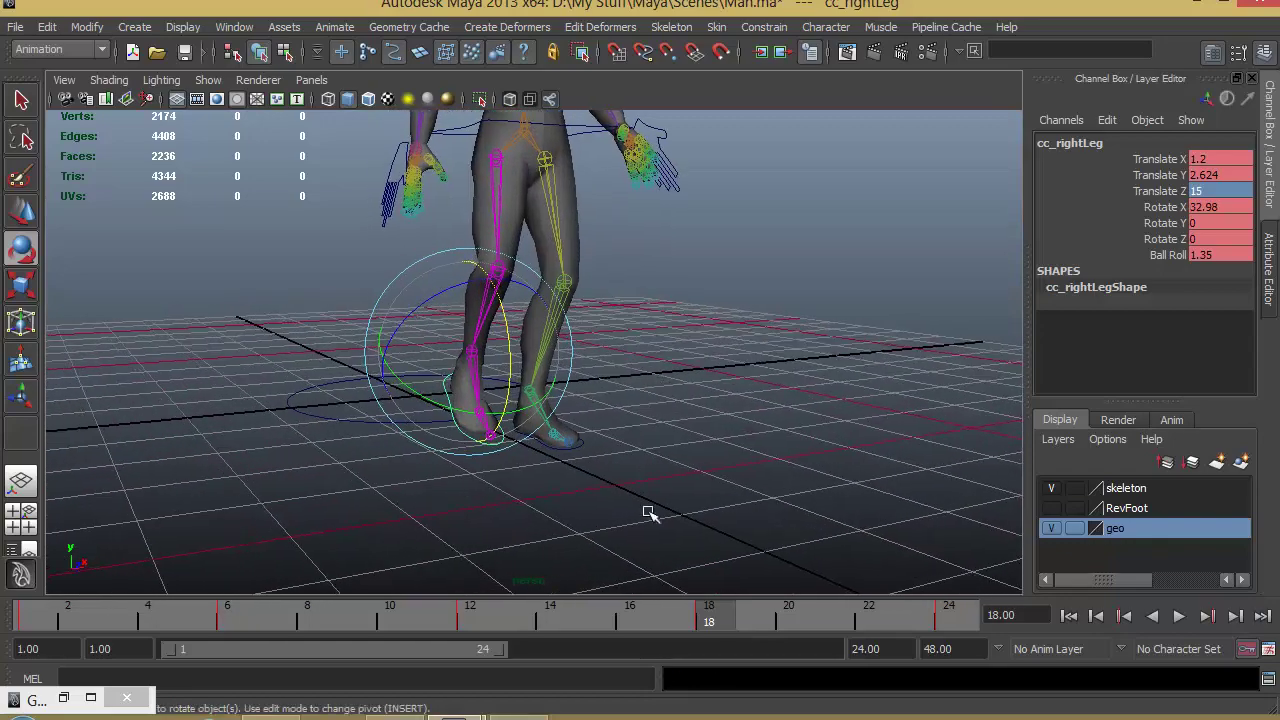
Step: Check the left leg control's Translate Y and Rotate X values in the passing pose at frame 6
click(222, 622)
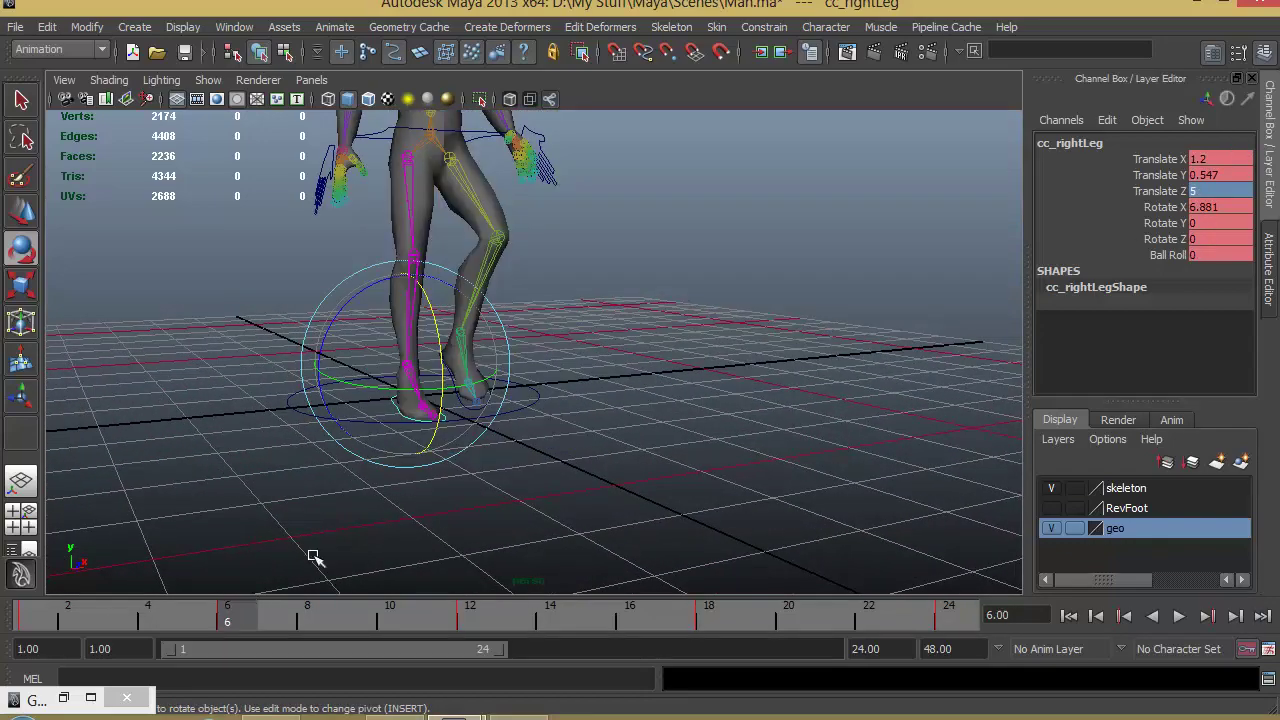
alt+drag(557, 385, 500, 351)
alt+right_drag(500, 351, 700, 398)
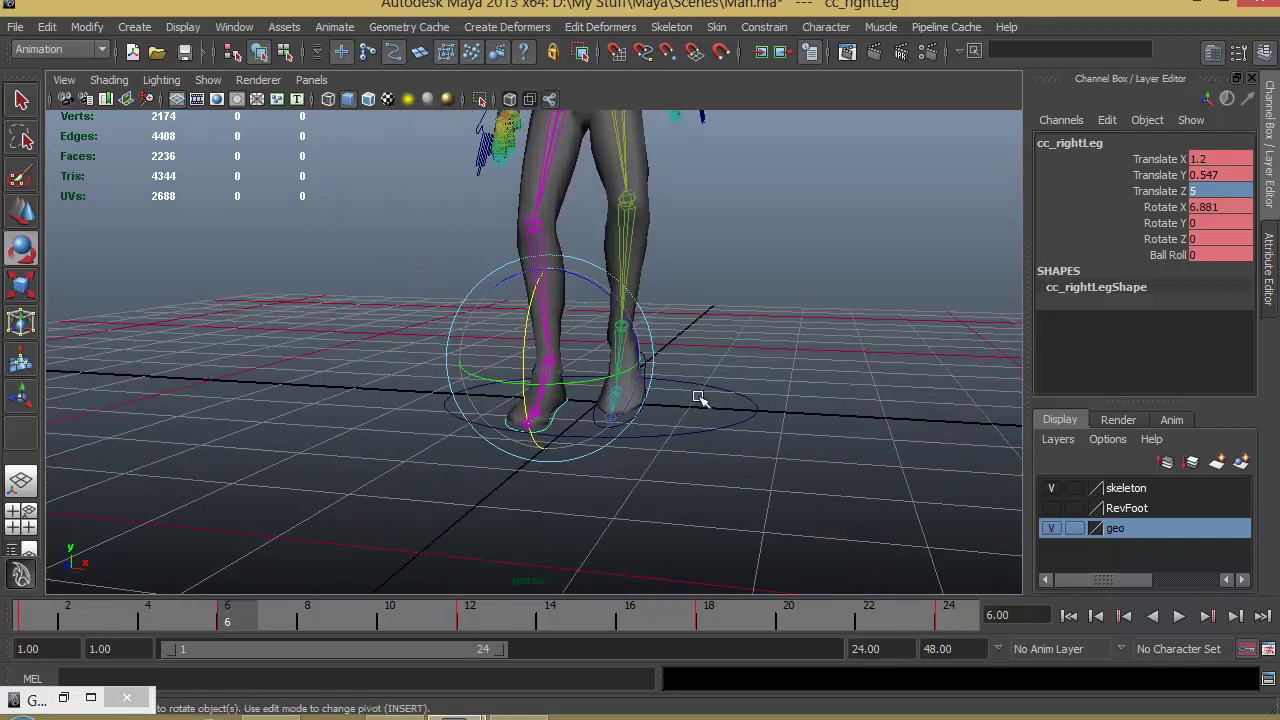
click(651, 363)
click(716, 338)
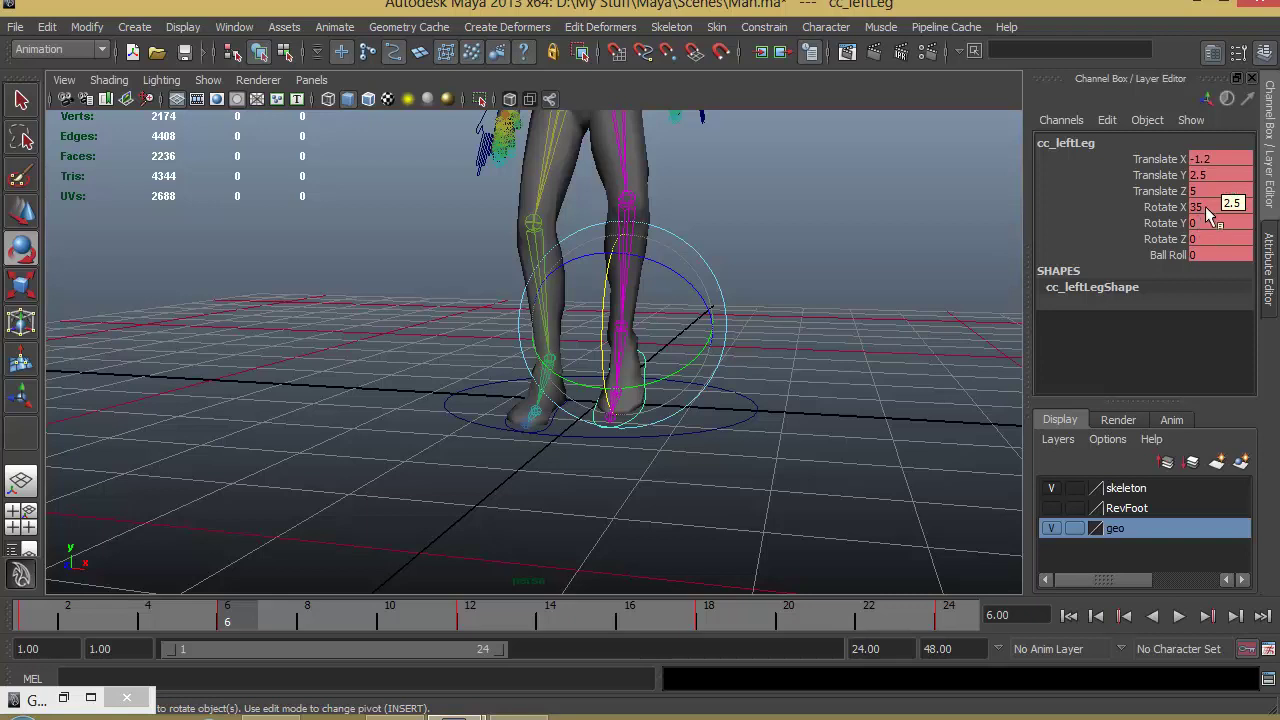
Step: Set the right leg control's Translate Y to 2.5 and Rotate X to 35 at frame 18
click(557, 422)
click(708, 618)
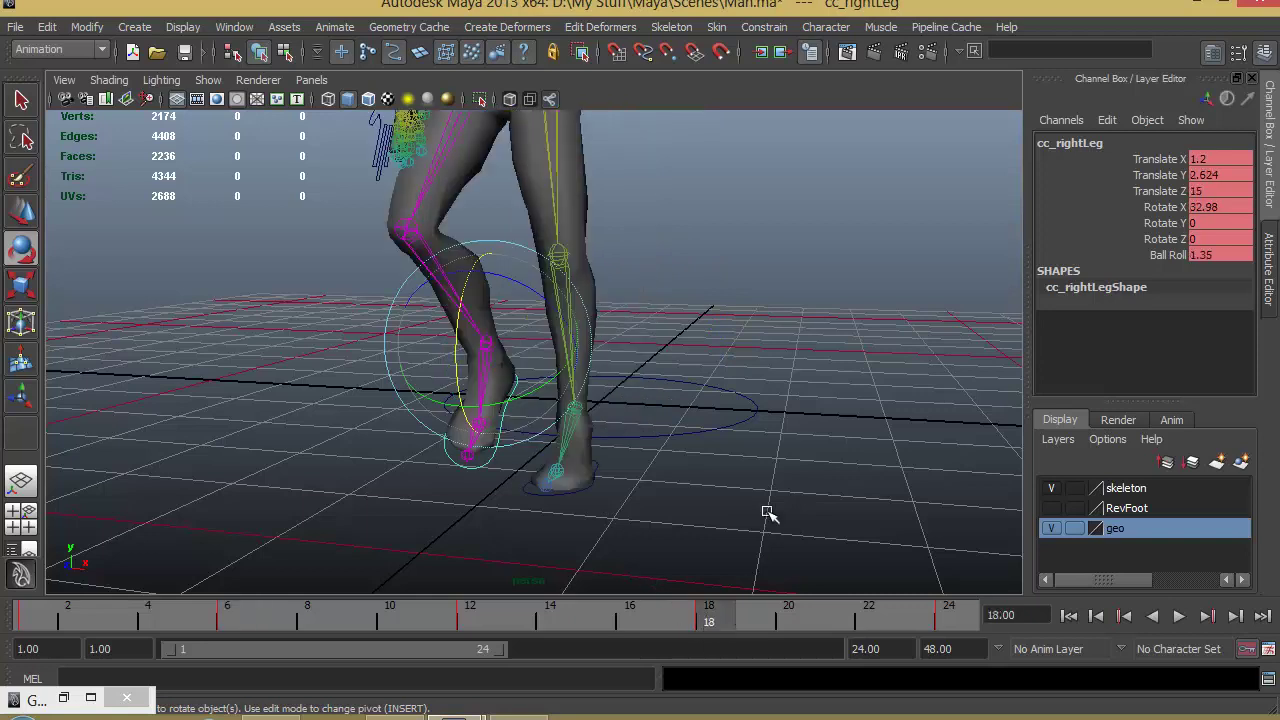
double_click(1223, 174)
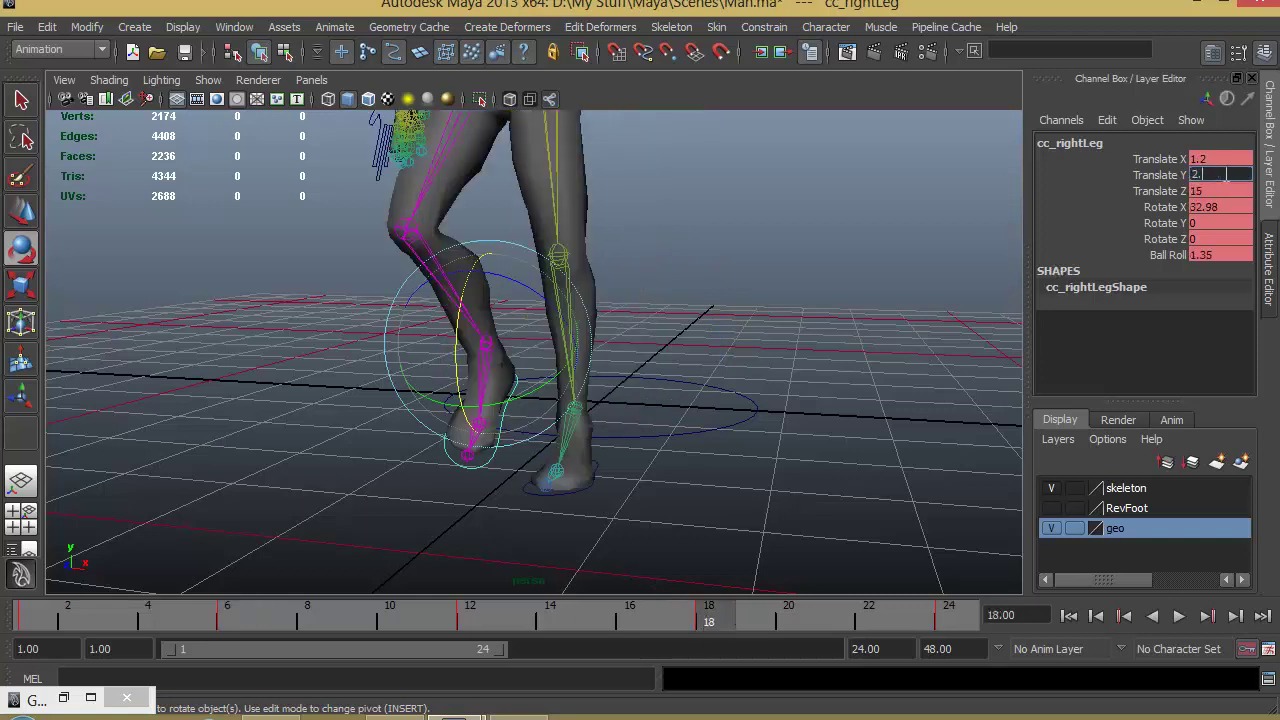
text(2.5)
key(Return)
double_click(1212, 207)
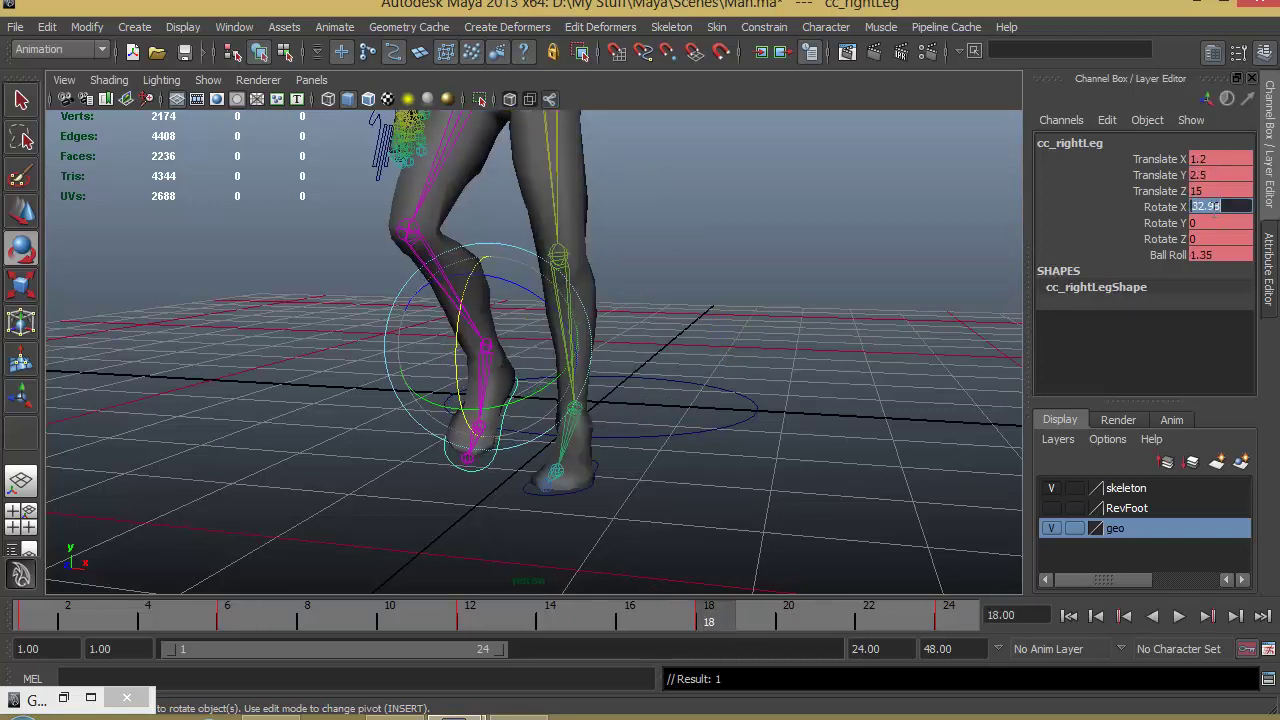
key(Return)
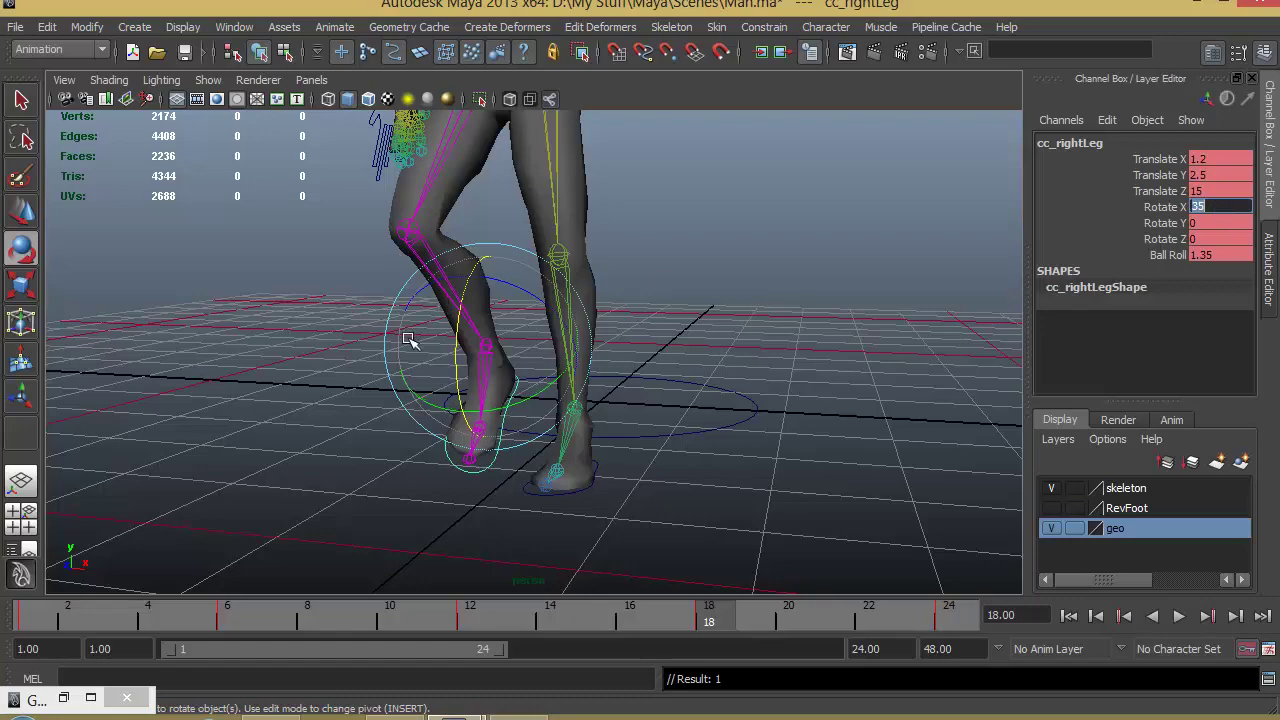
Step: Play the walk cycle from frame 1 in side view to review the right foot's passing pose
alt+drag(410, 340, 610, 383)
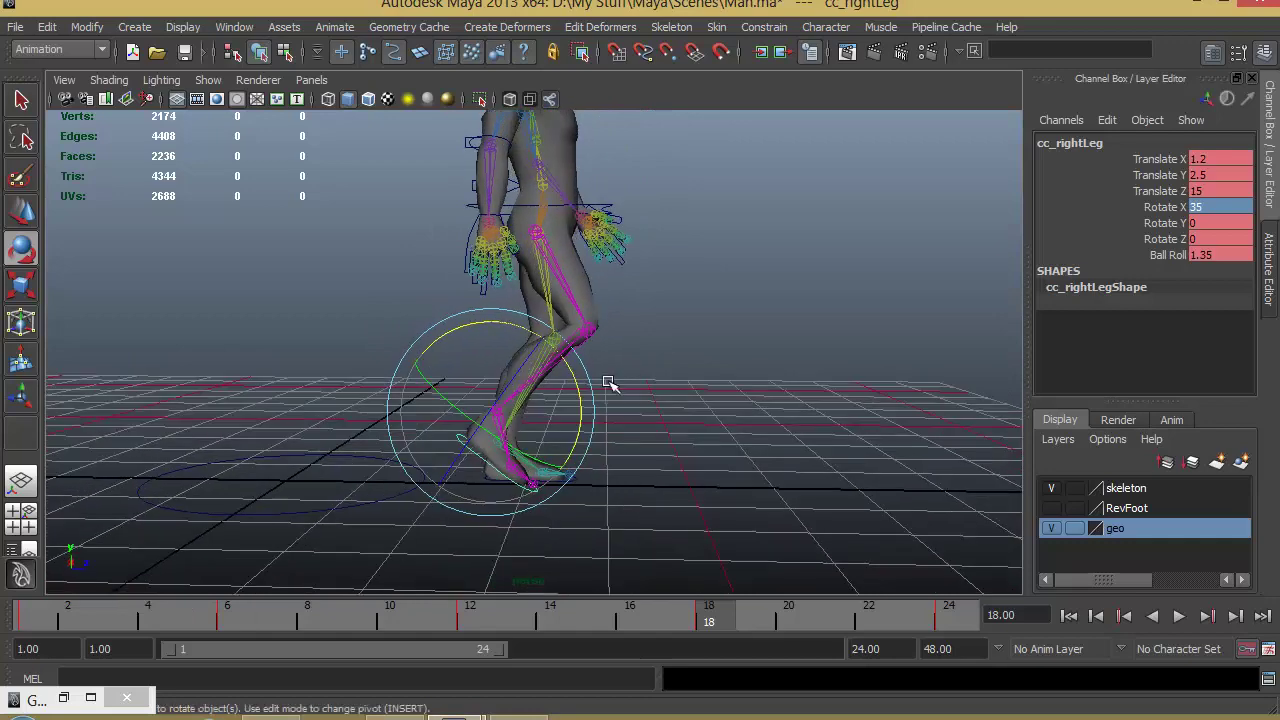
click(1071, 617)
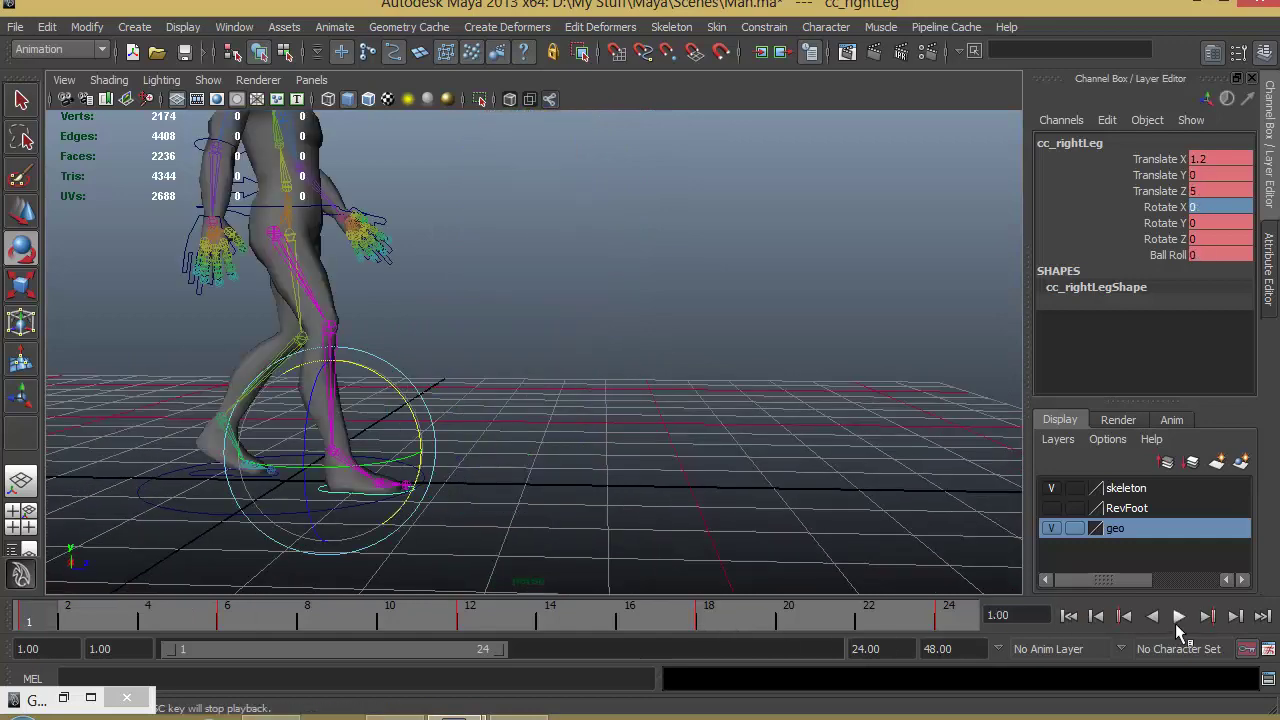
click(1177, 617)
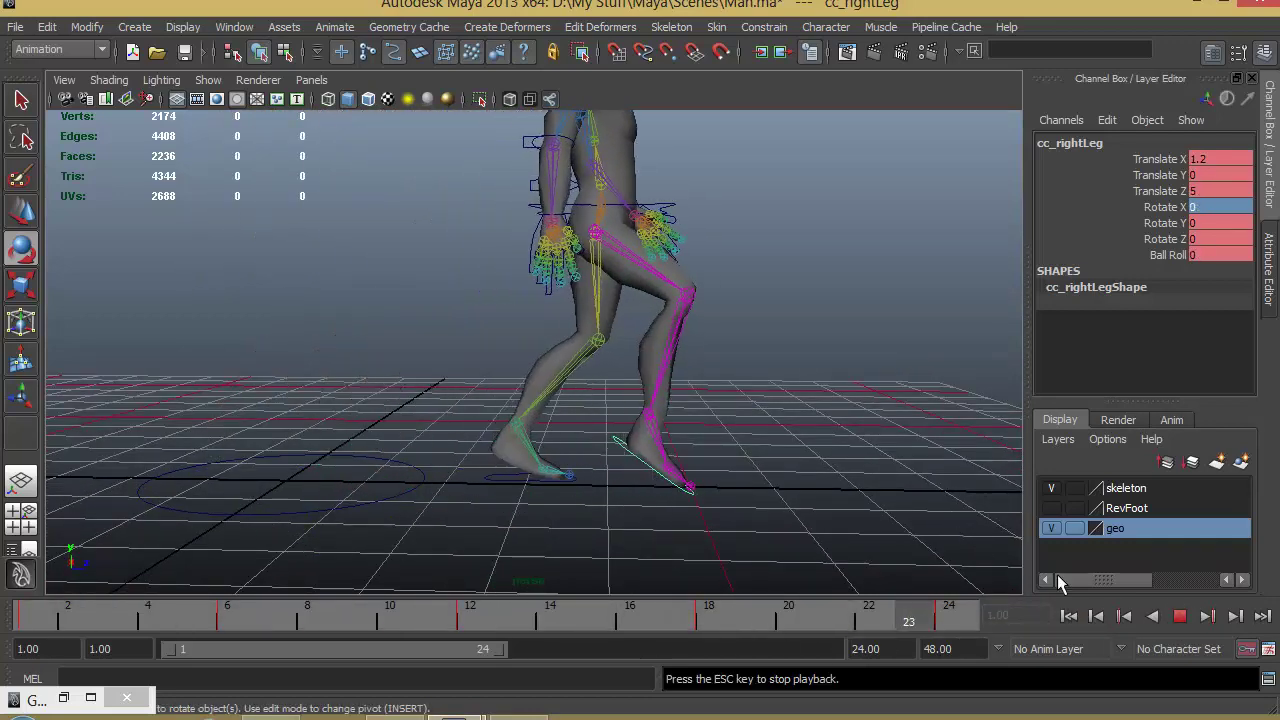
Step: At frame 24, set the right leg control's Rotate X and Translate Y to 0 to plant the foot flat
click(1180, 617)
drag(731, 622, 936, 620)
key(e)
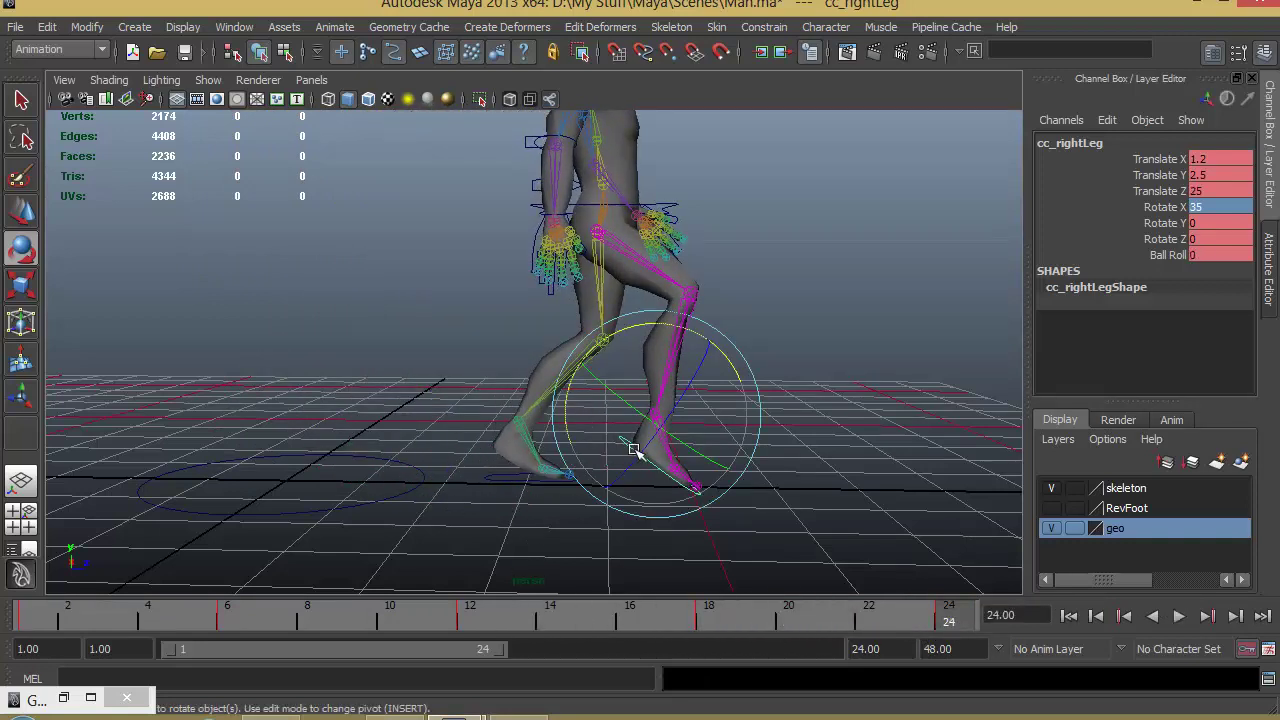
double_click(1220, 207)
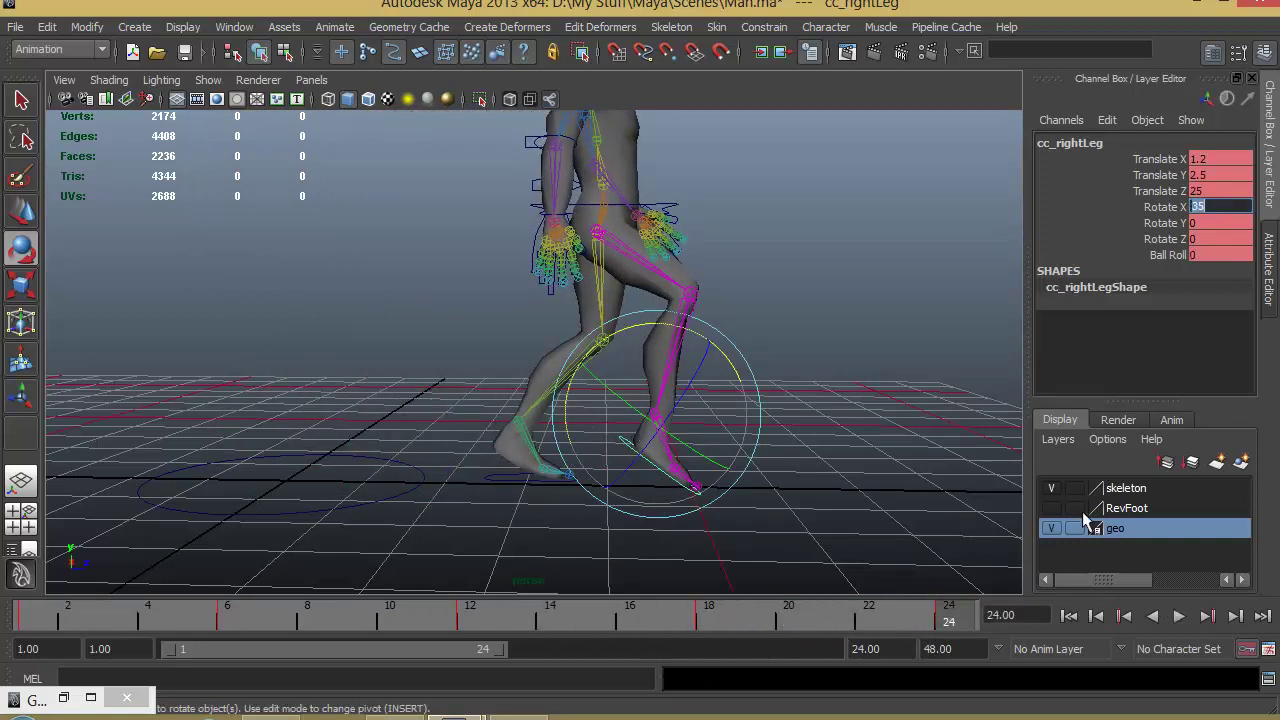
text(0)
key(Return)
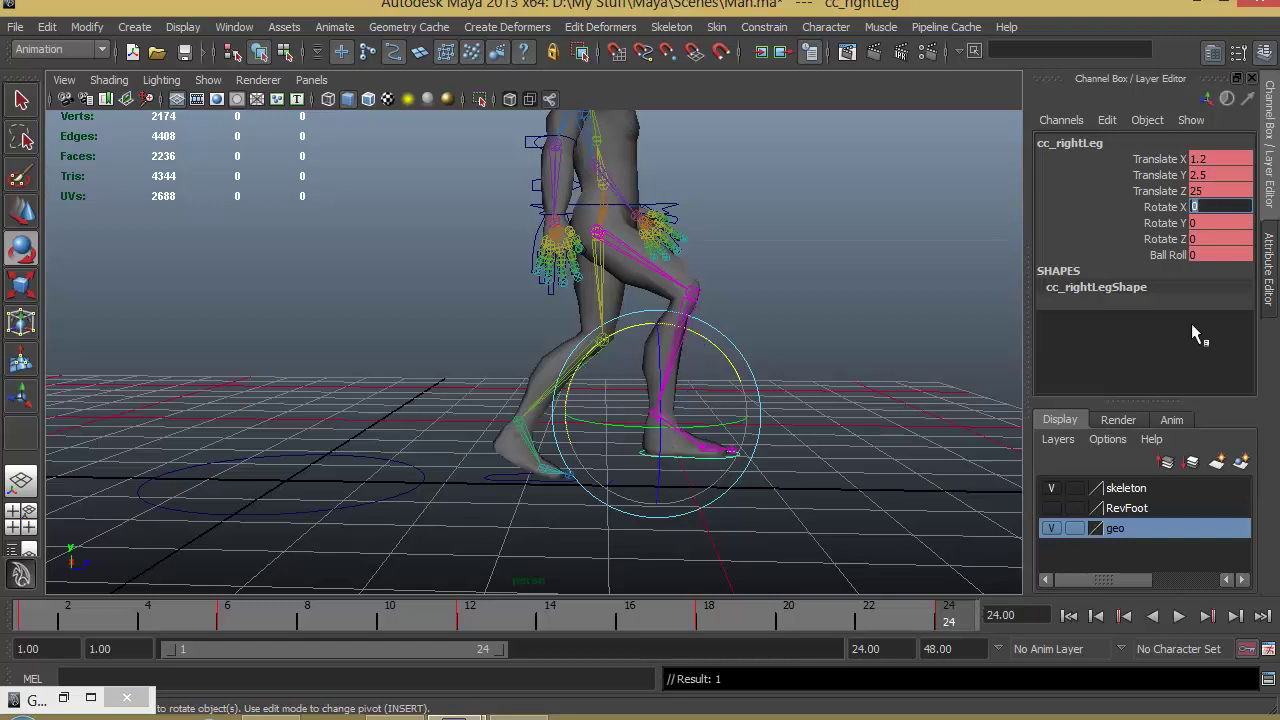
text(0)
key(Return)
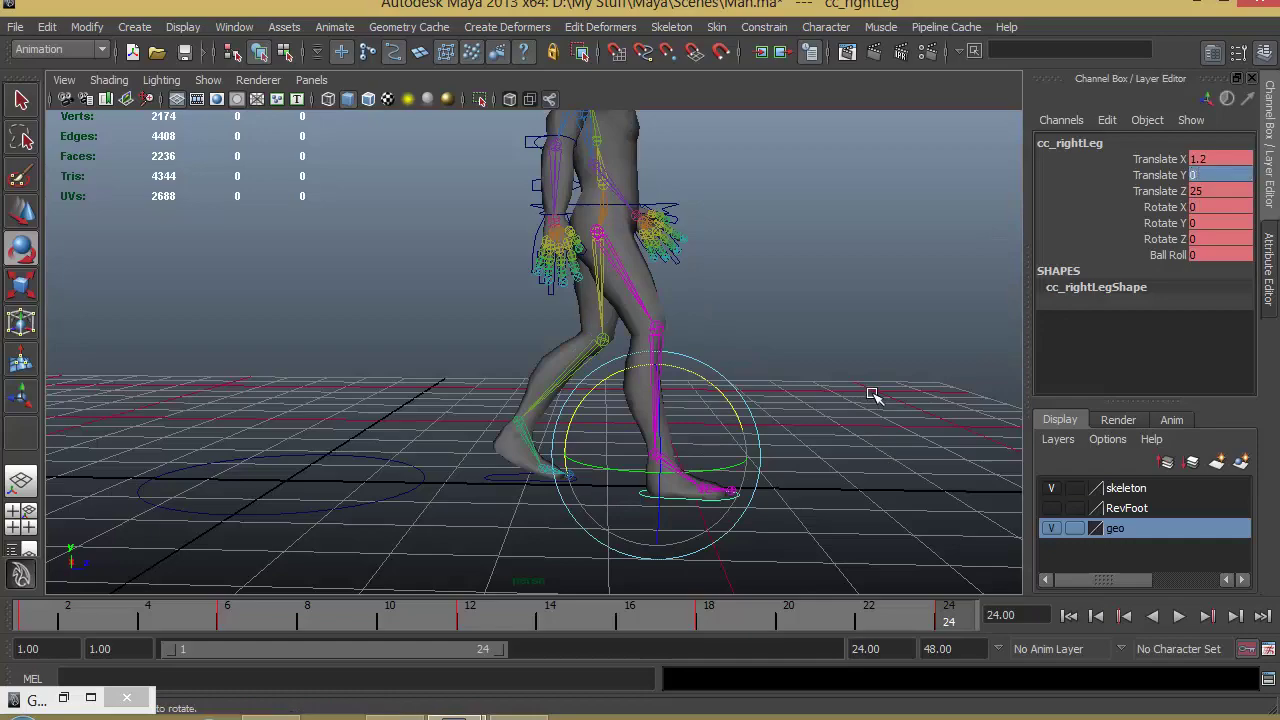
Step: Deselect the leg control and play the walk cycle to review the right foot's landing at frame 24
click(871, 394)
click(1179, 617)
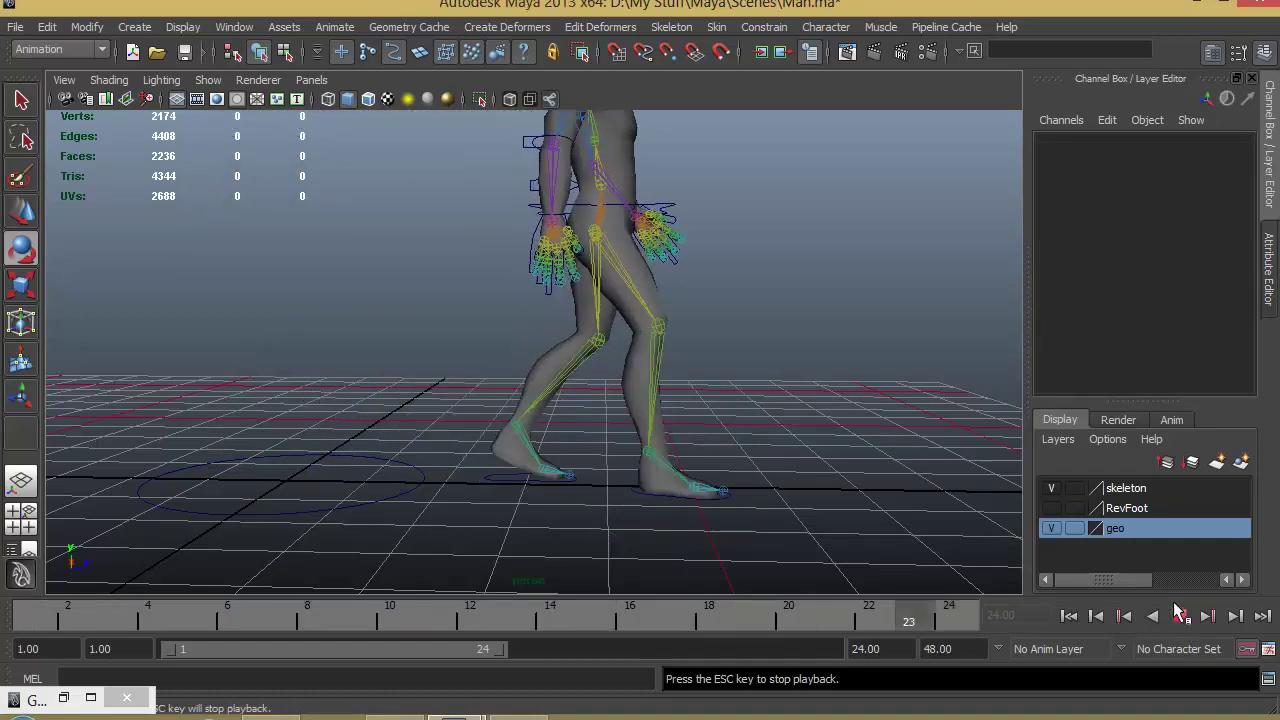
alt+drag(619, 369, 551, 406)
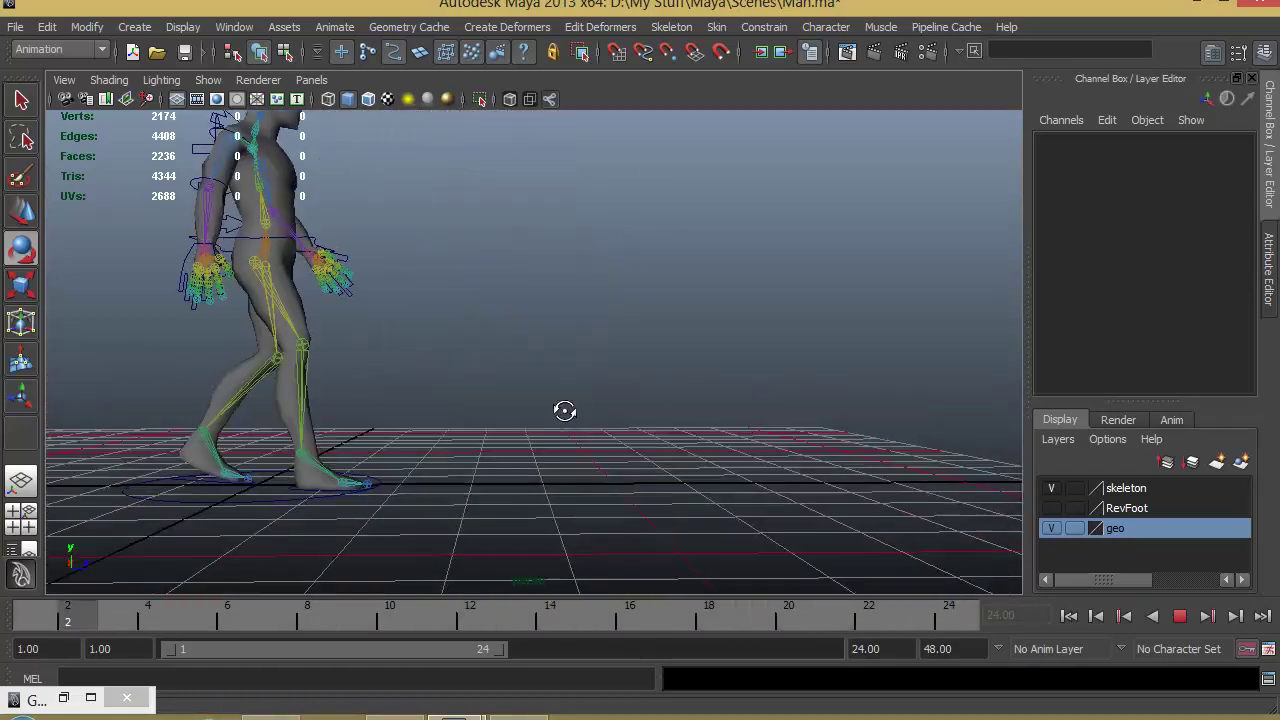
click(1179, 617)
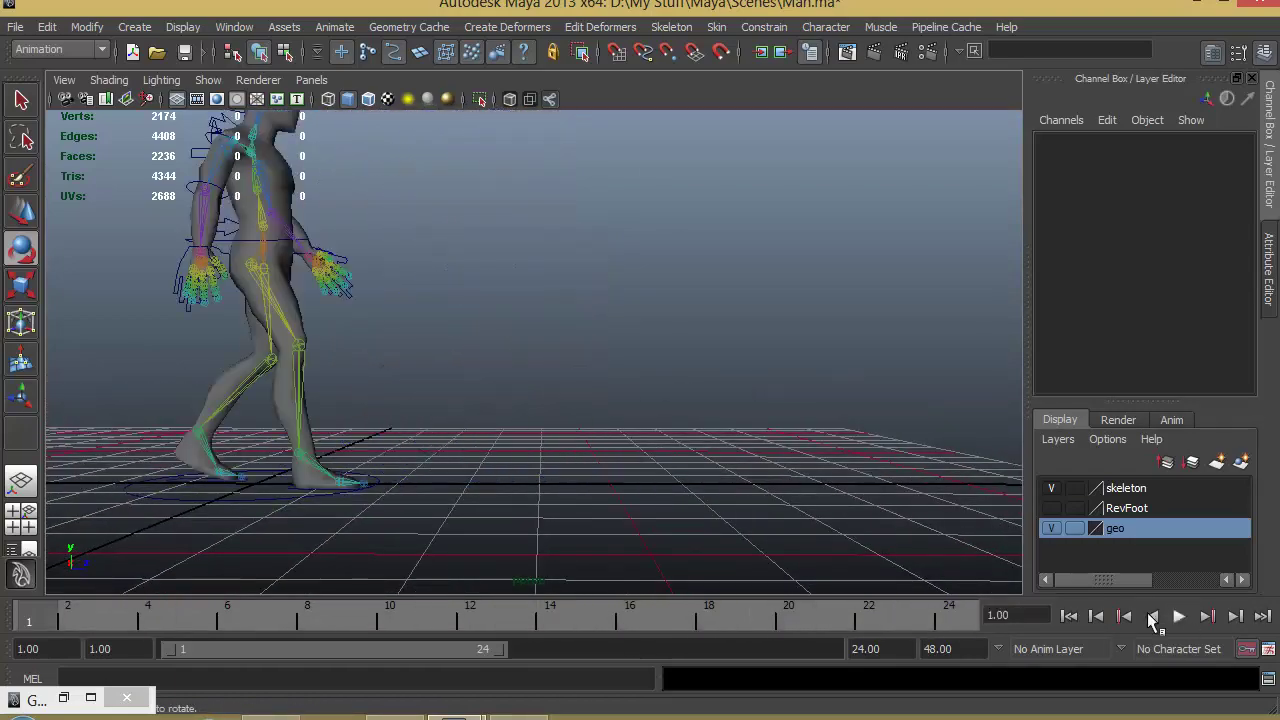
Step: Select all of the hip control's Translate Z keys in the Graph Editor and make their tangents linear
click(239, 235)
key(w)
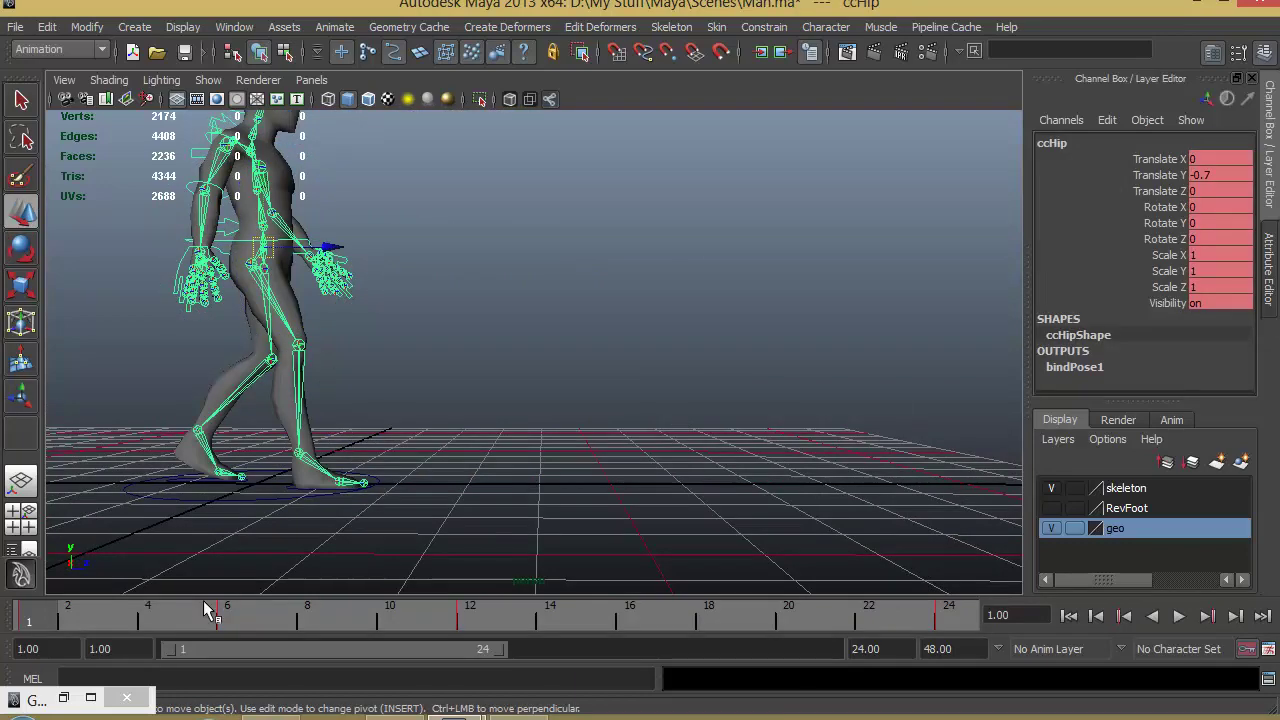
key(alt+v)
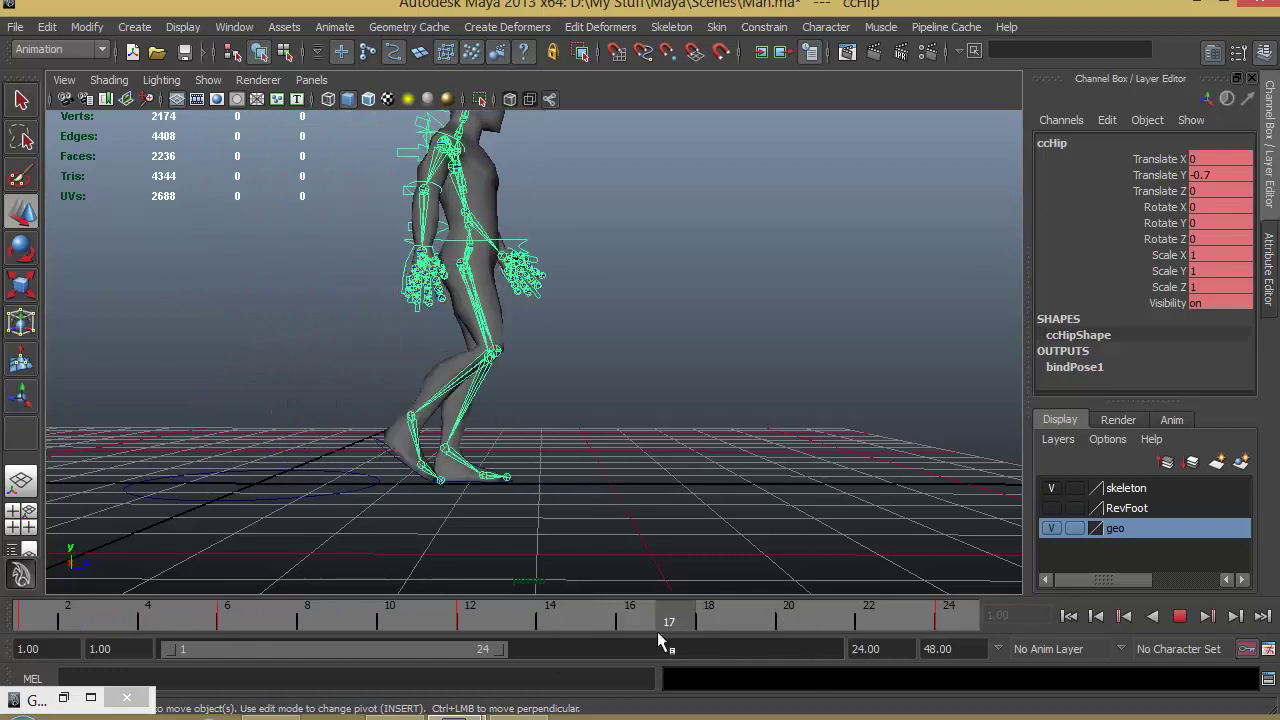
click(721, 637)
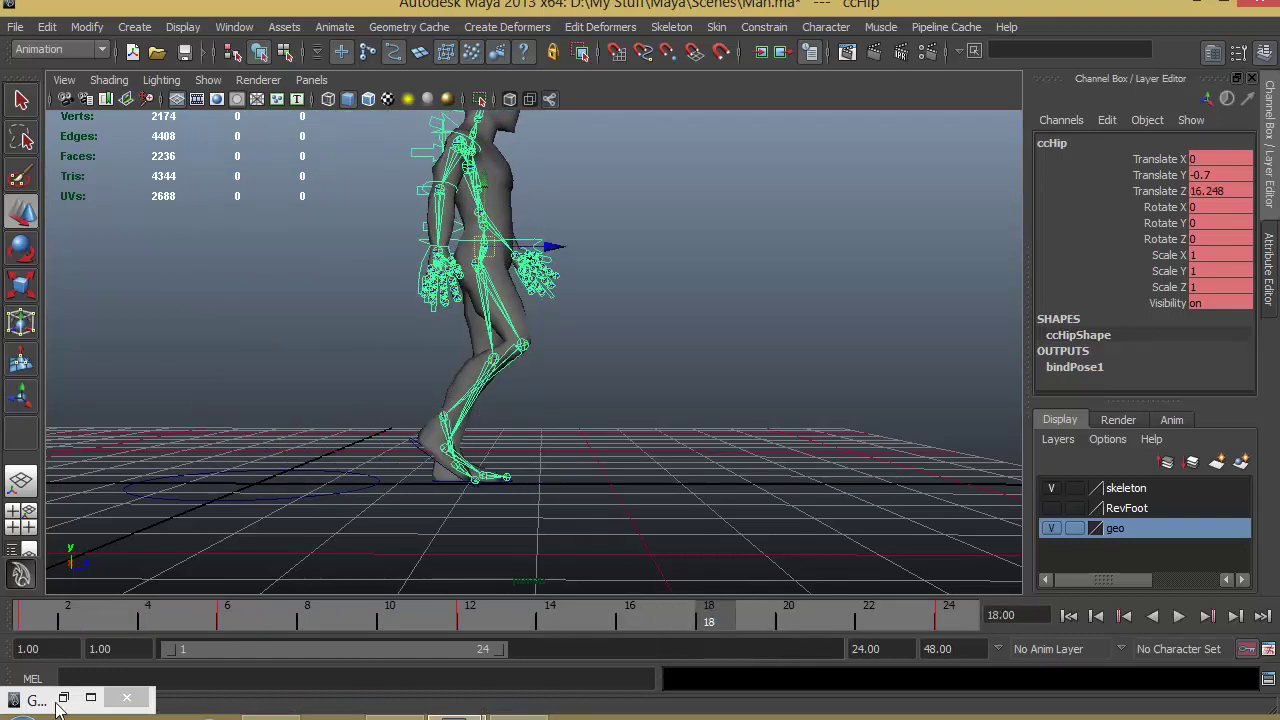
click(62, 698)
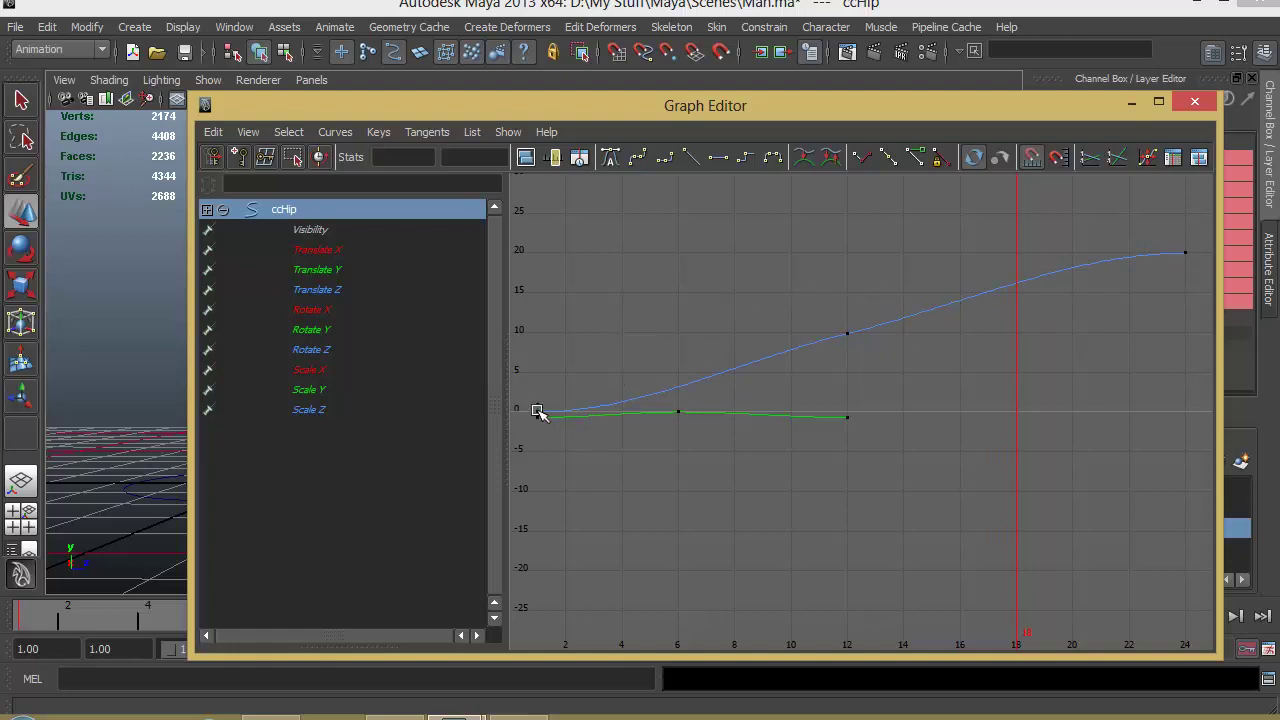
click(334, 289)
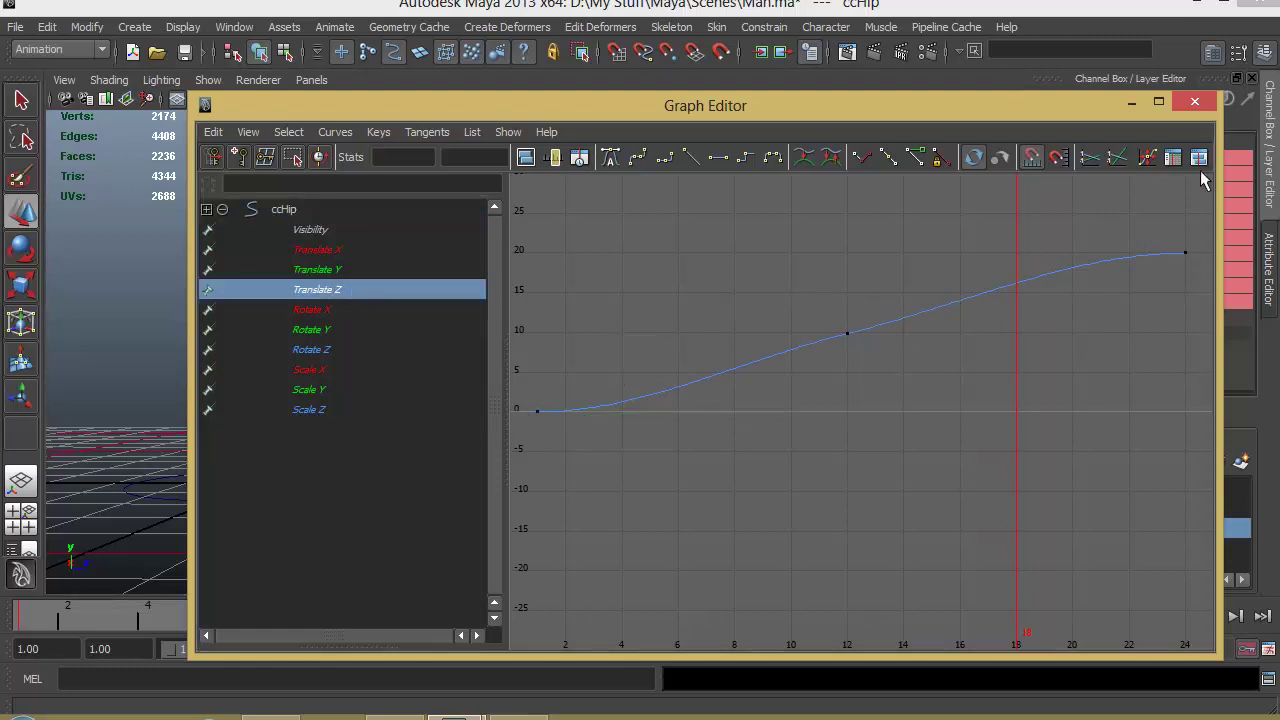
drag(1205, 240, 743, 443)
drag(1207, 226, 520, 484)
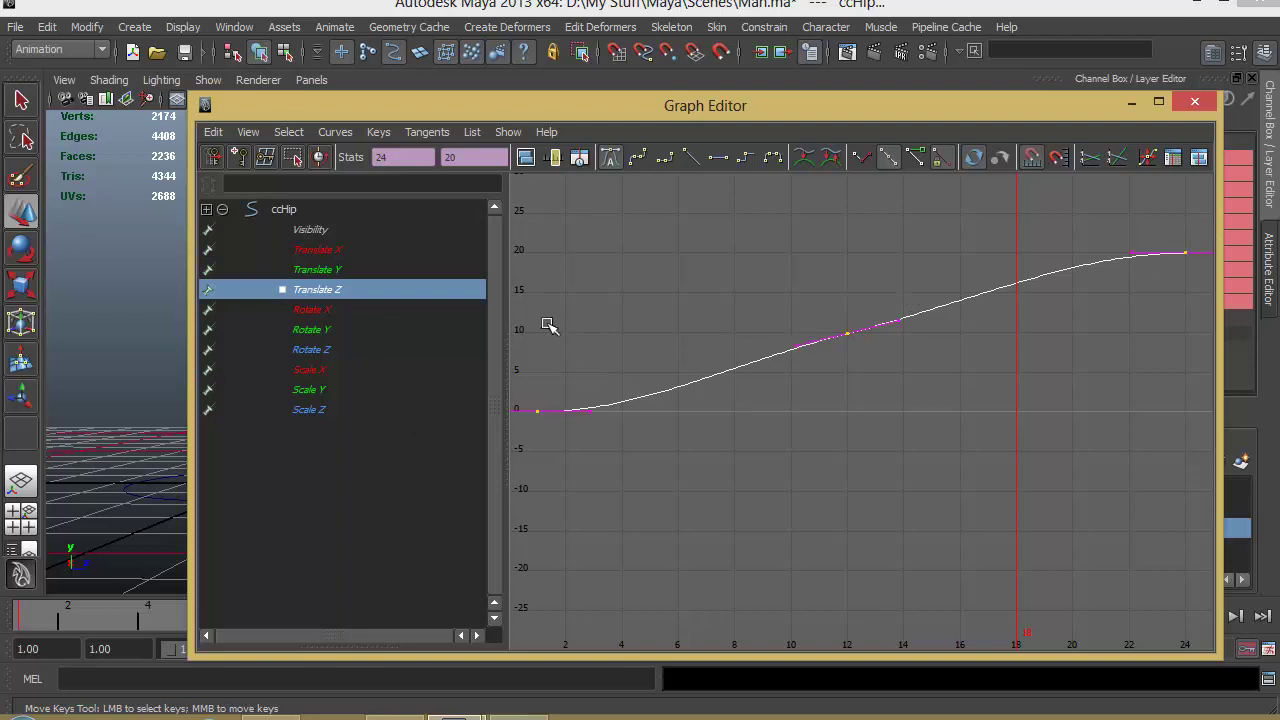
click(426, 131)
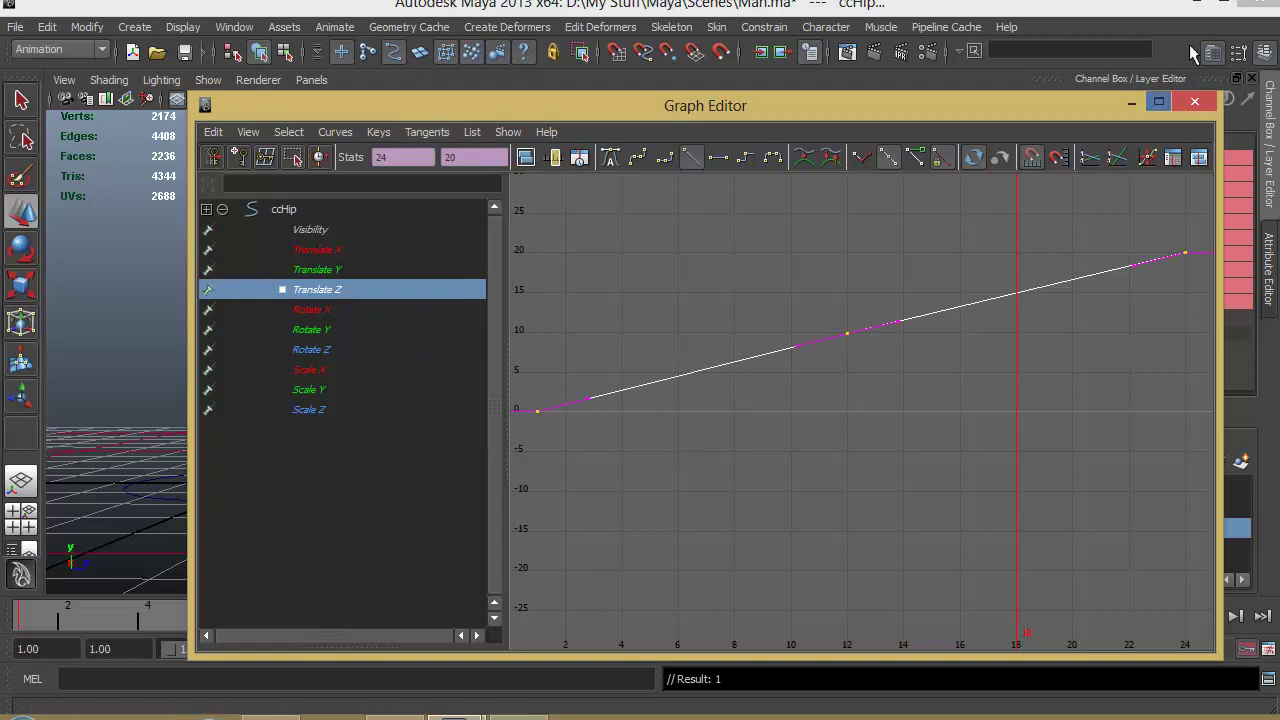
click(1133, 103)
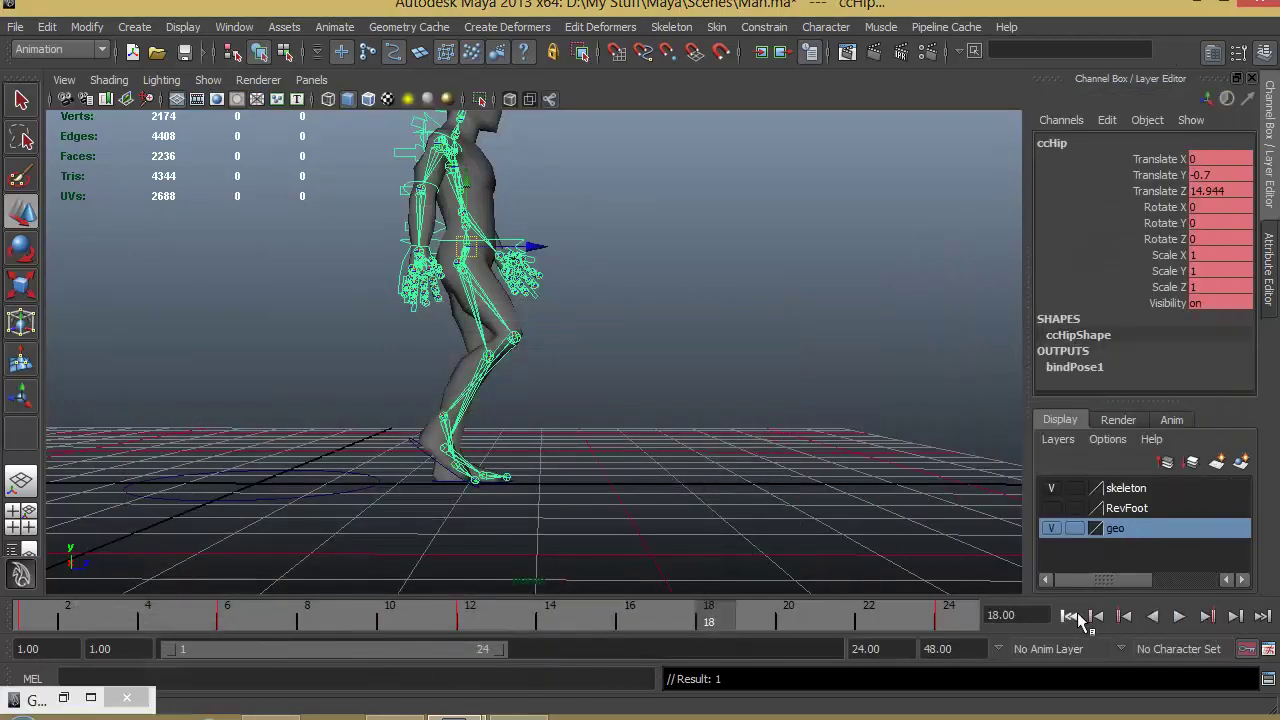
Step: Play the walk cycle from frame 1 to review the hip's forward motion
click(1068, 616)
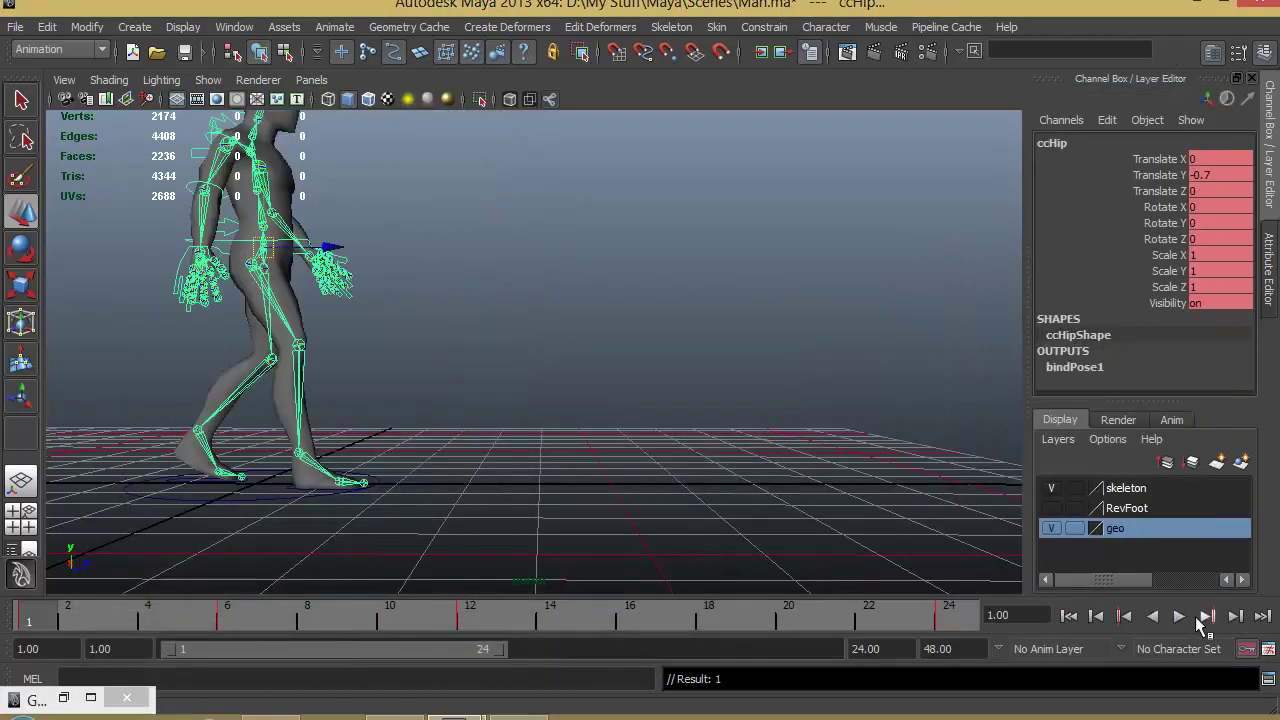
click(1180, 616)
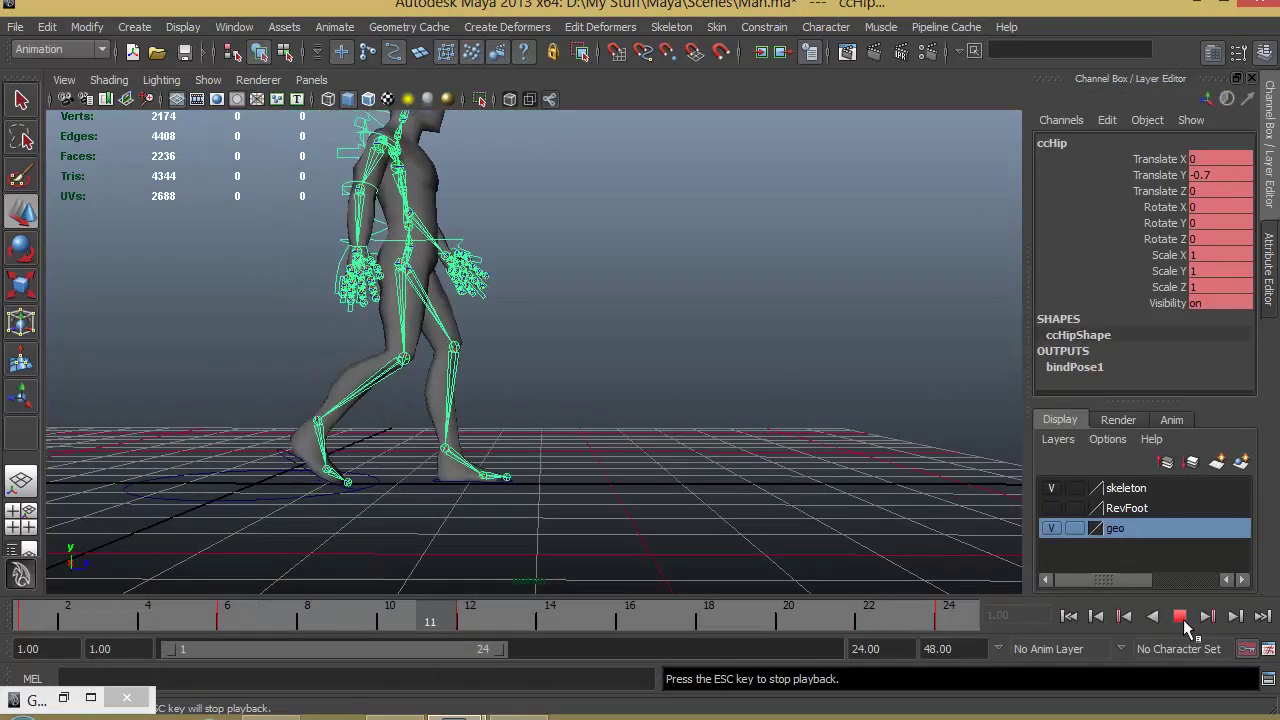
click(1181, 617)
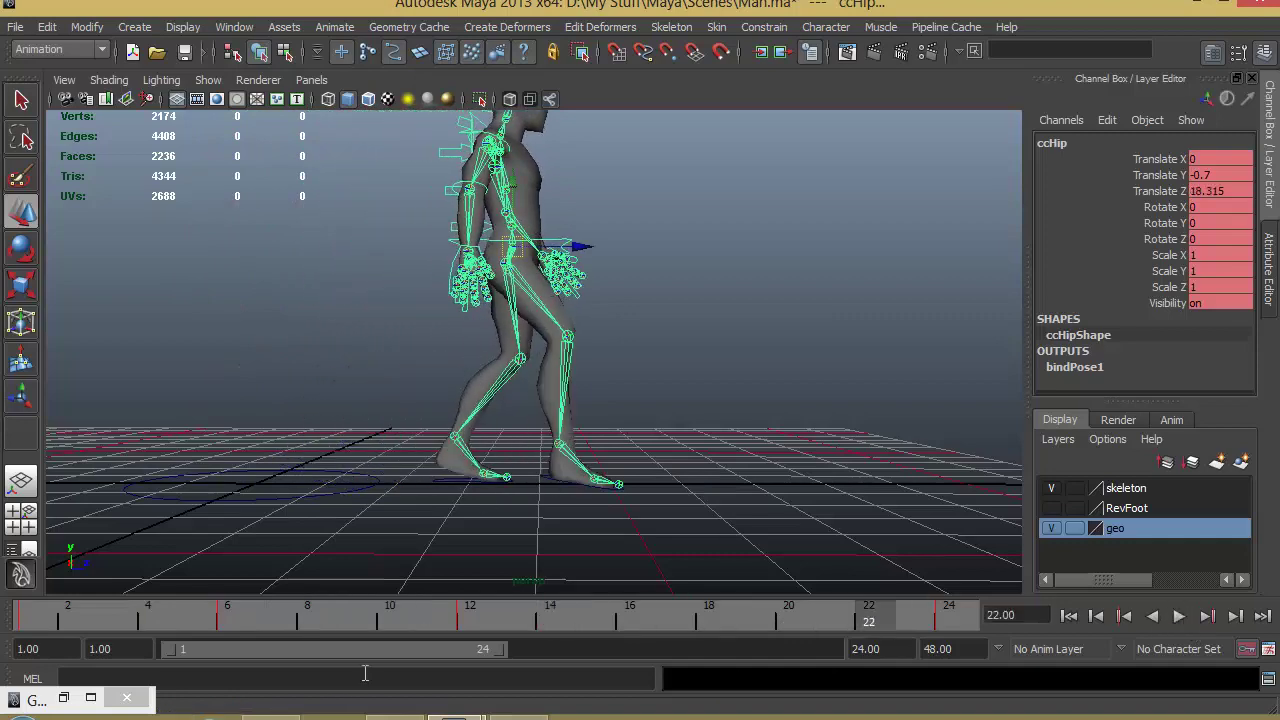
Step: Examine the hip control's Translate Y curve in the Graph Editor across the frames up to 24
click(63, 698)
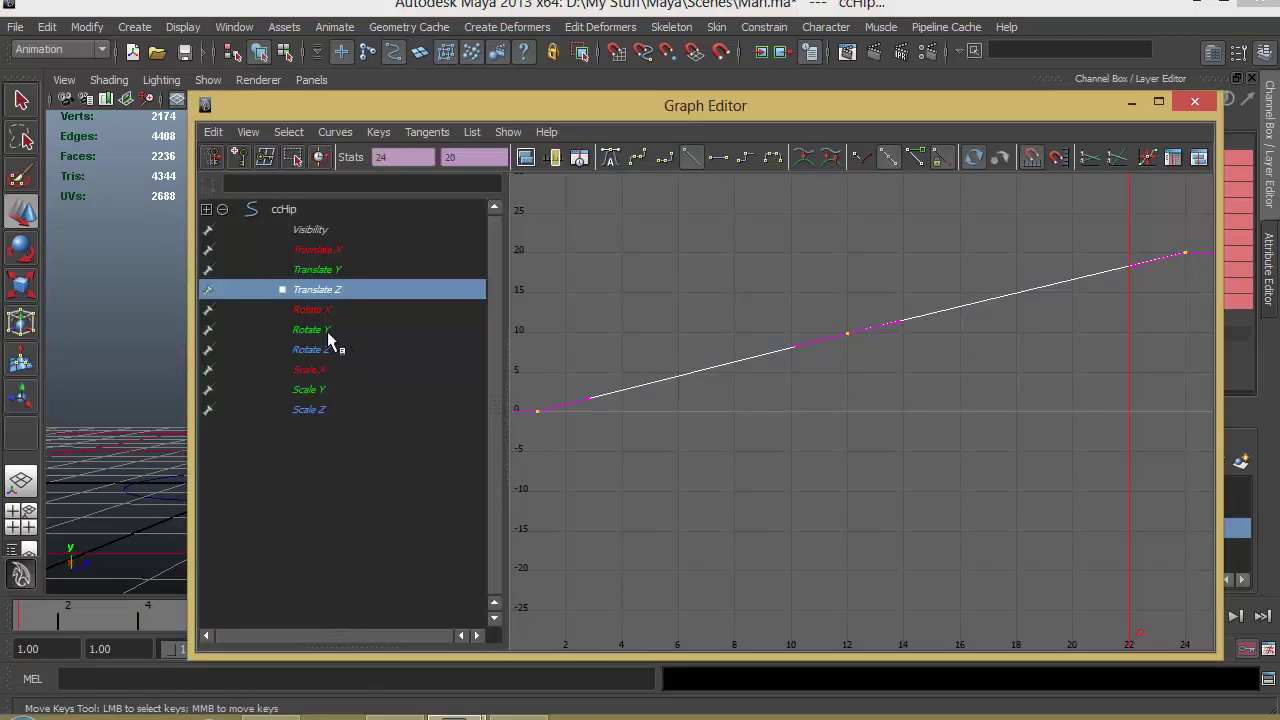
click(344, 272)
key(f)
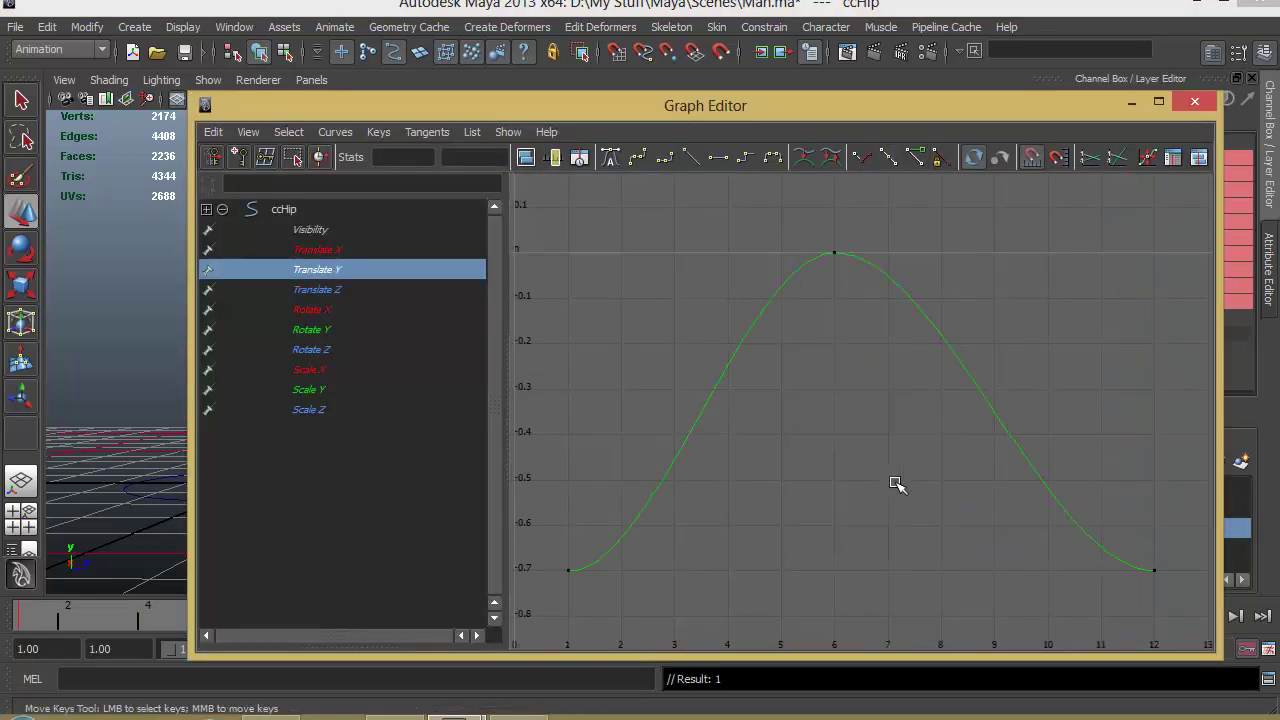
mouse_move(1103, 490)
alt+right_down()
mouse_move(897, 474)
mouse_move(1071, 477)
mouse_move(940, 487)
alt+right_up()
alt+middle_drag(940, 487, 991, 484)
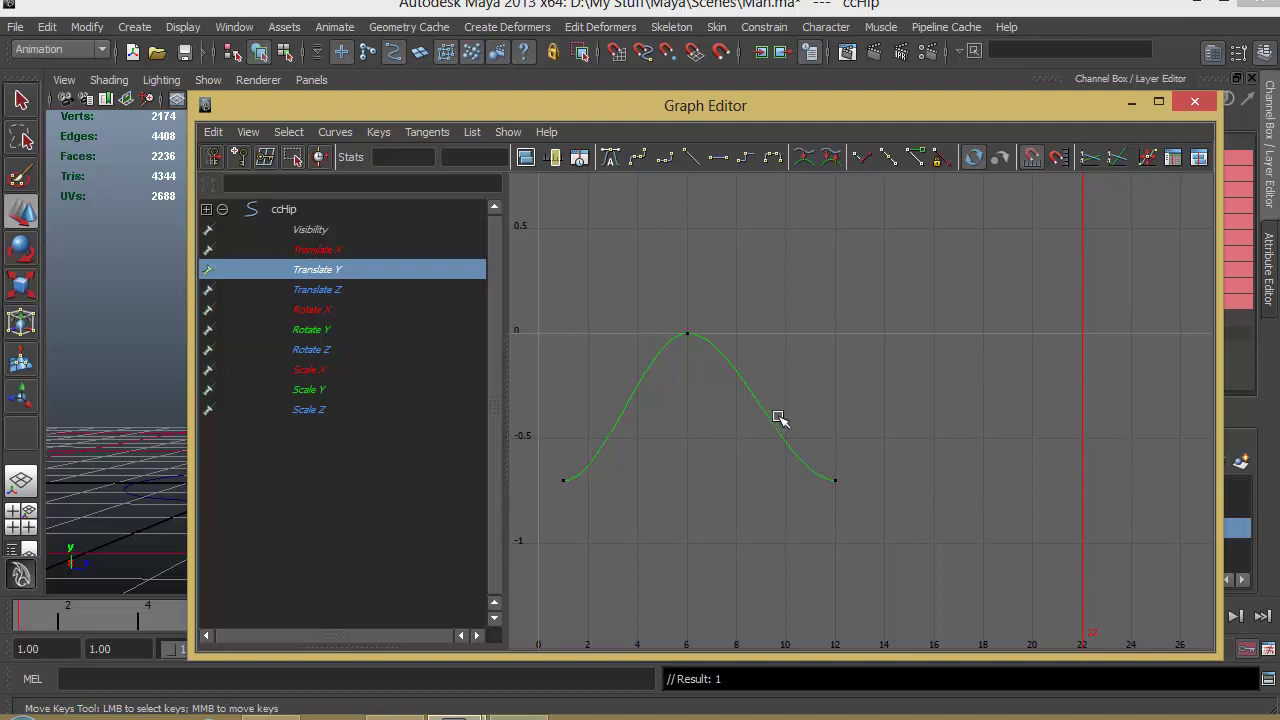
click(1131, 102)
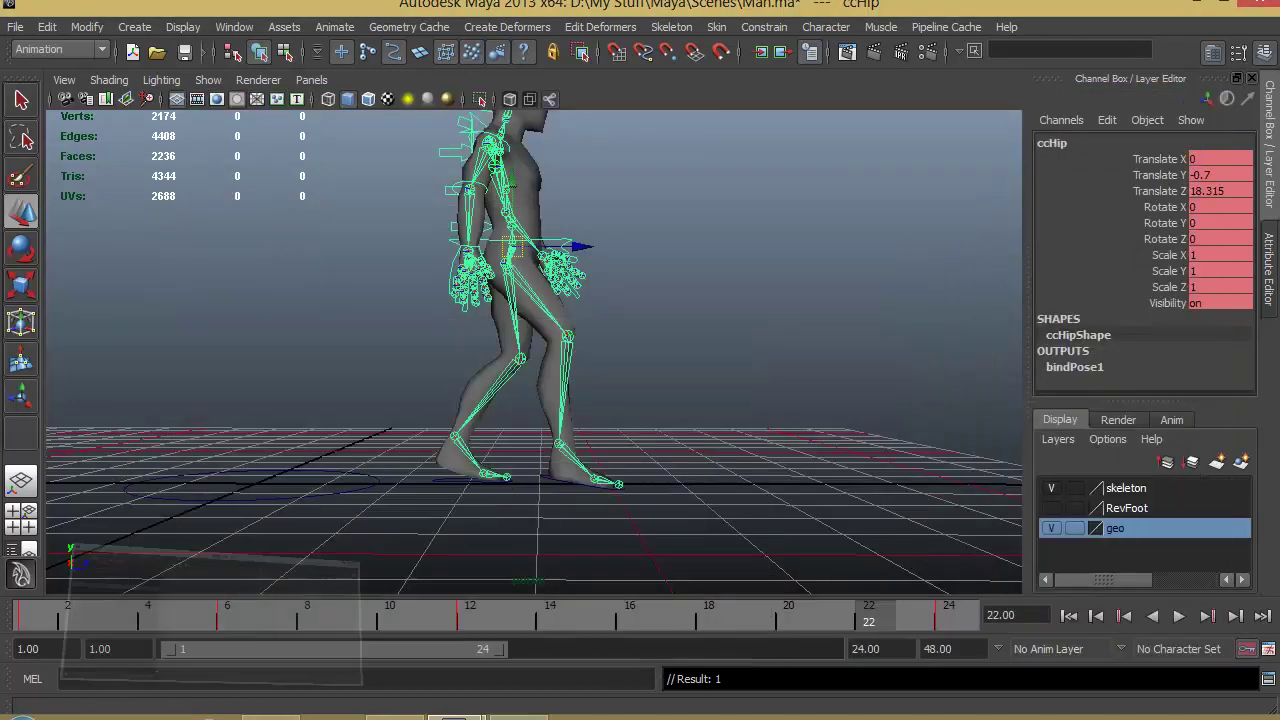
Step: Raise the hip control at frame 18 by setting its Translate Y to 0
key(alt+v)
click(708, 624)
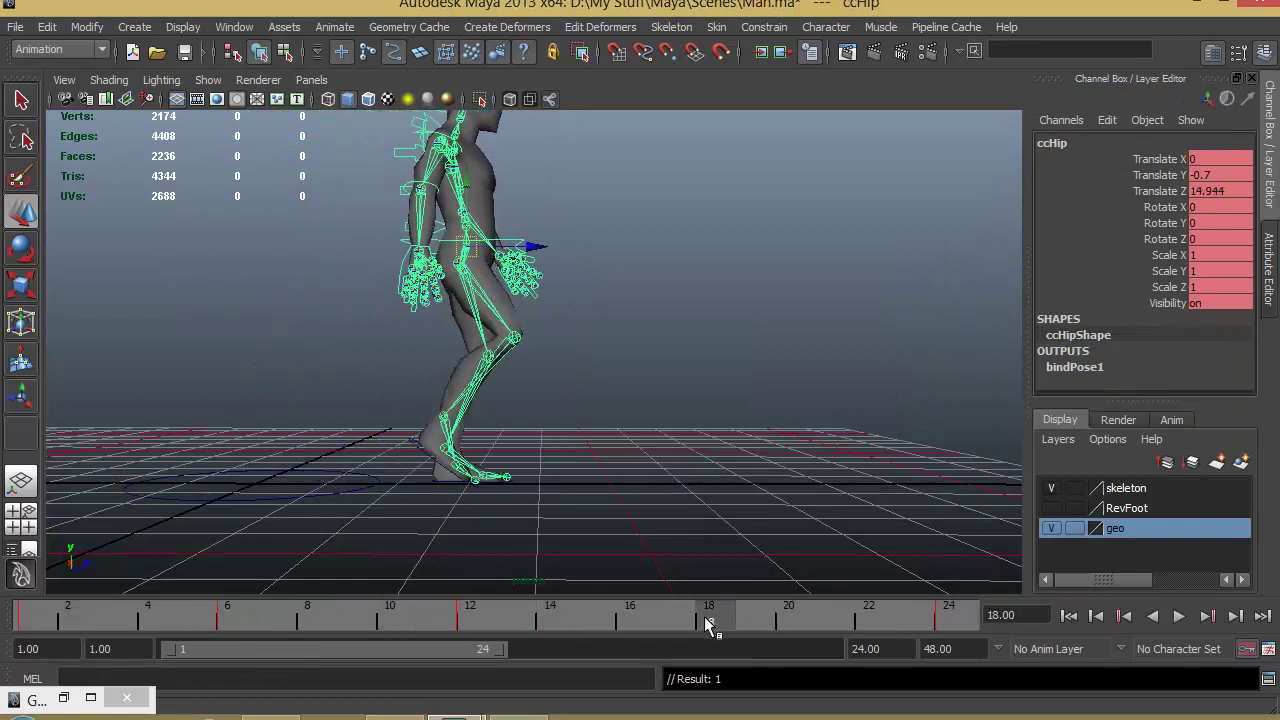
drag(468, 187, 468, 186)
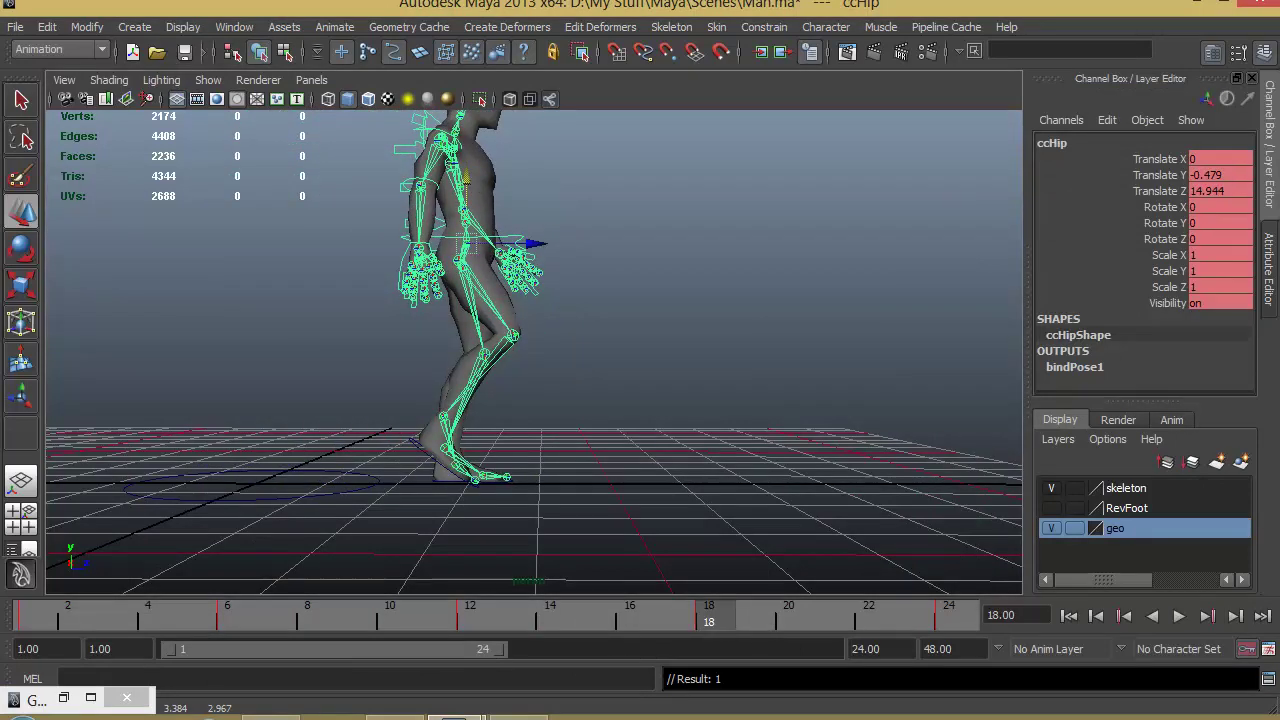
text(0)
key(Return)
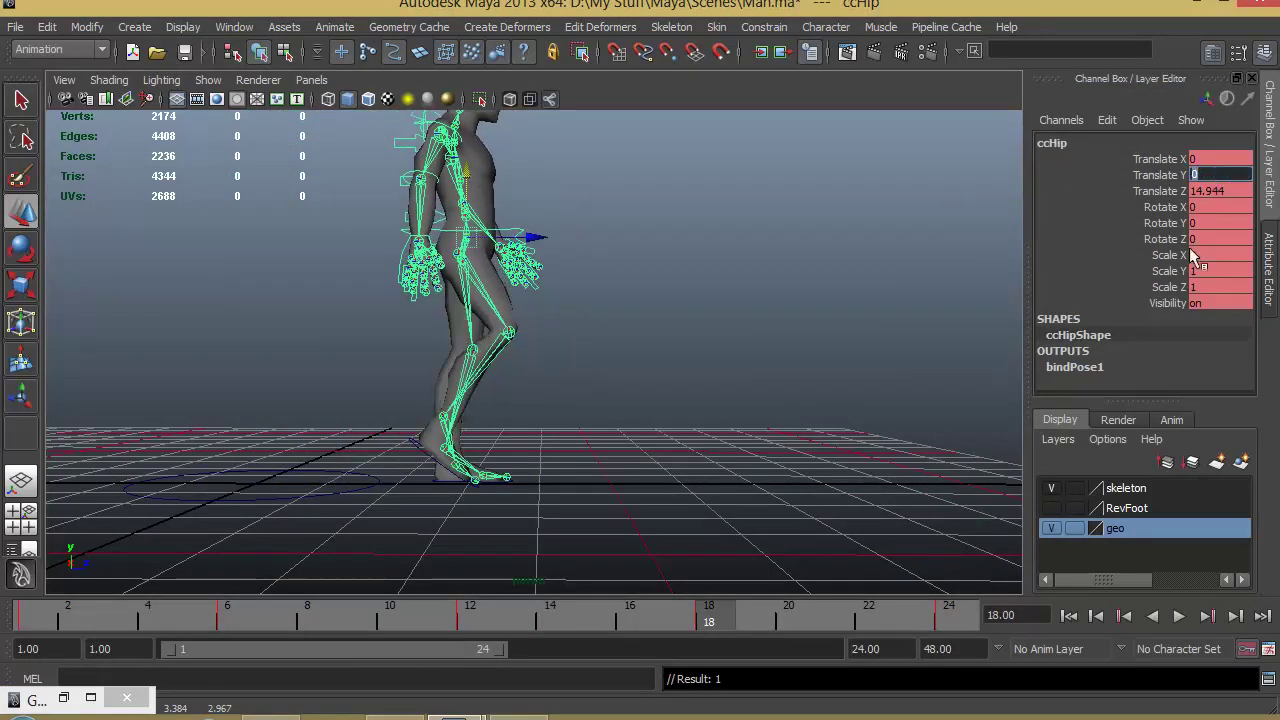
Step: Lower the hip control at frame 24 by setting its Translate Y to -0.7
drag(683, 621, 948, 621)
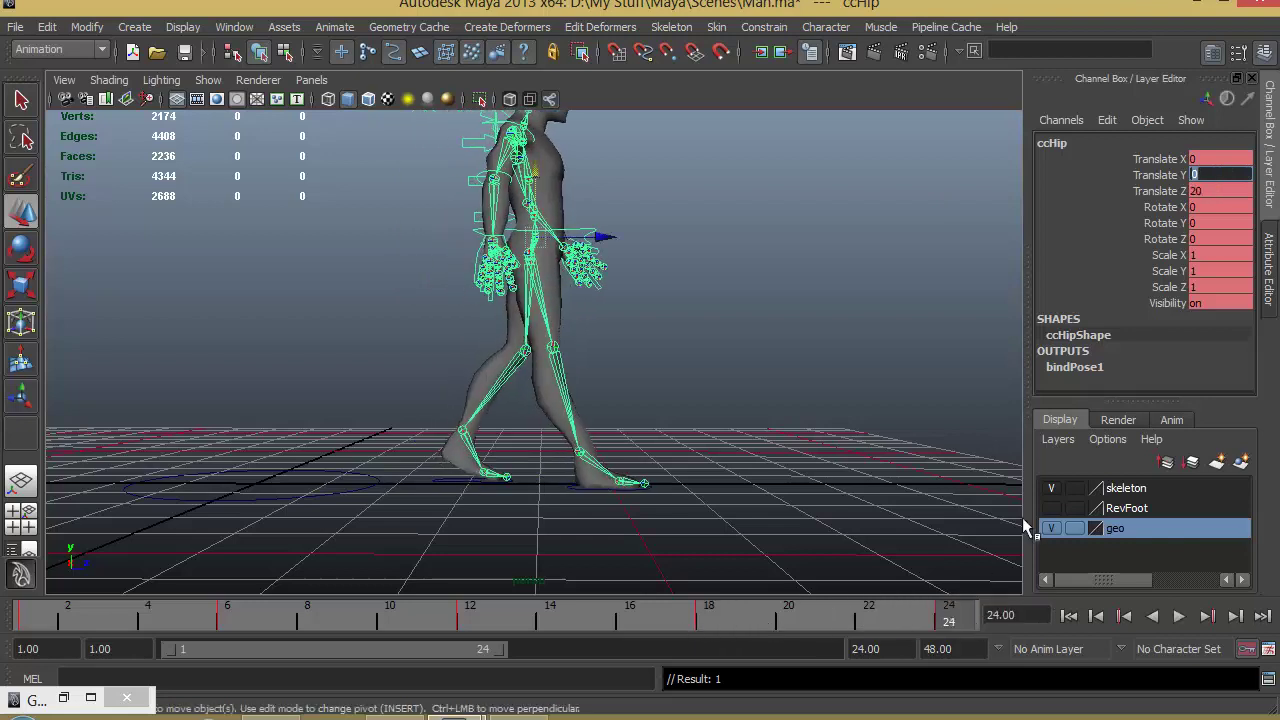
click(465, 620)
click(960, 618)
click(1219, 172)
text(-0.7)
key(Return)
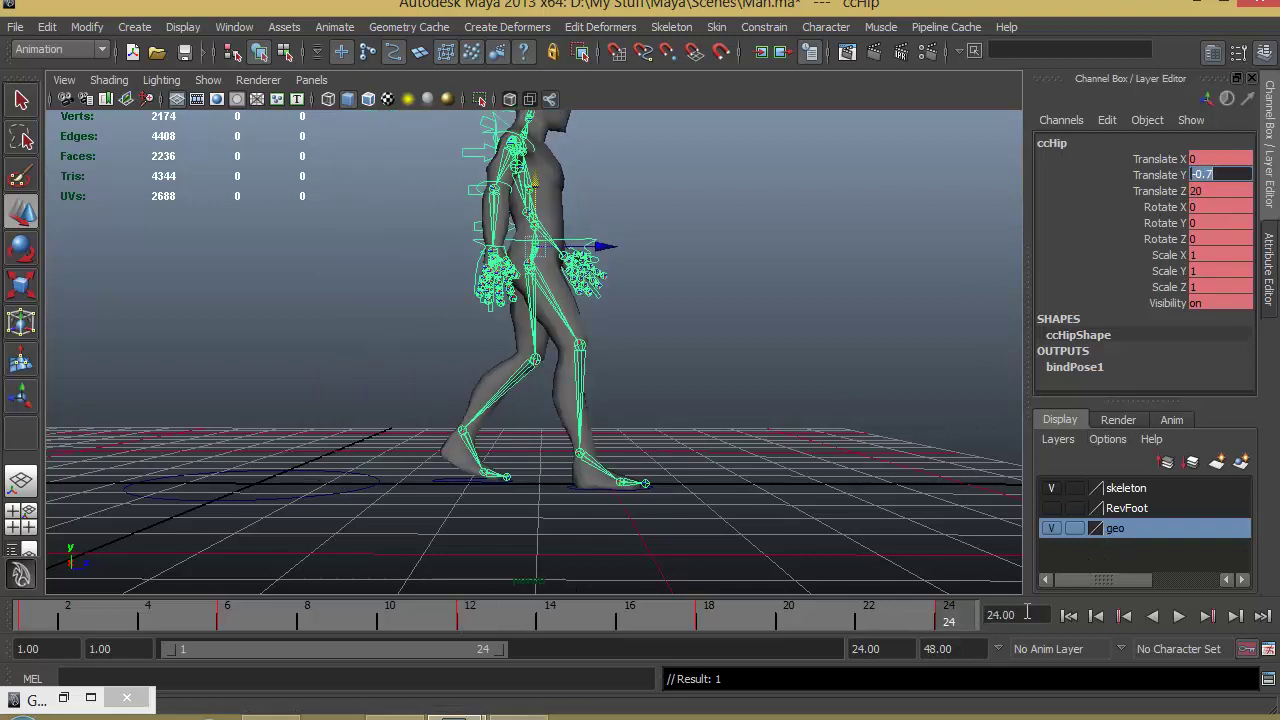
Step: Check the hip's Translate Y curve in the Graph Editor and play the walk cycle from frame 1, viewing the character from several angles
click(63, 699)
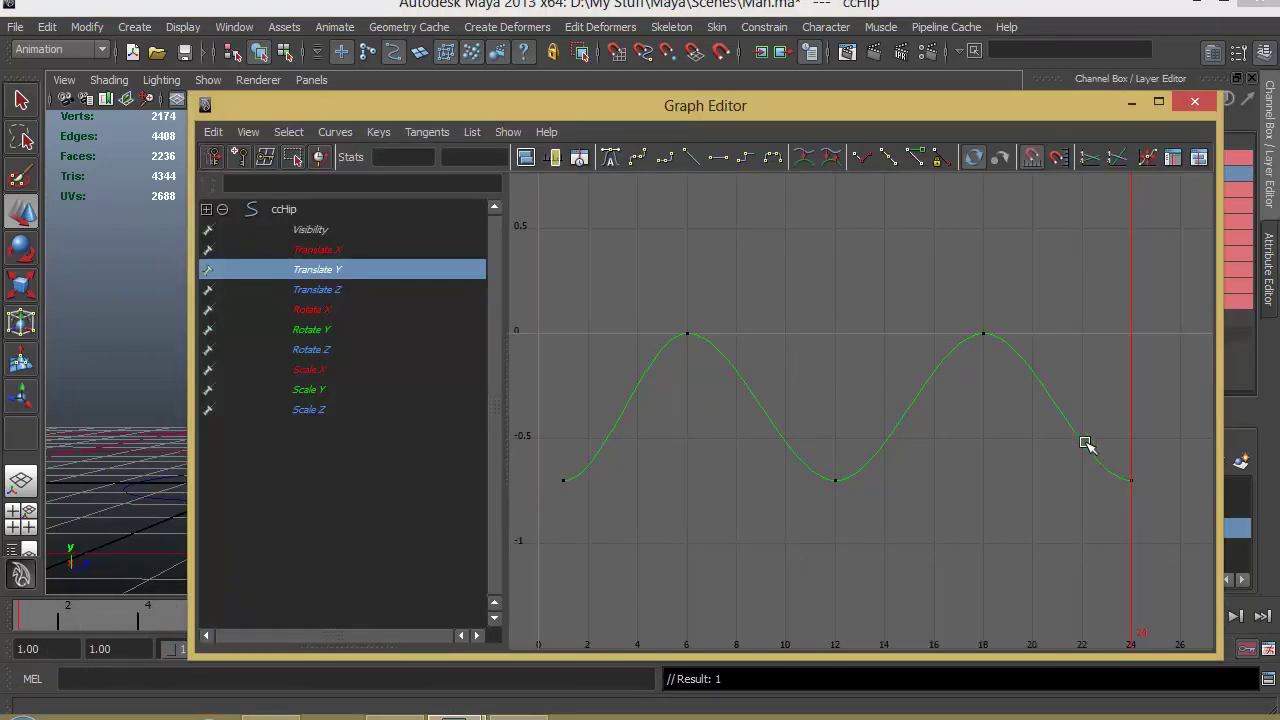
click(1131, 102)
click(1069, 616)
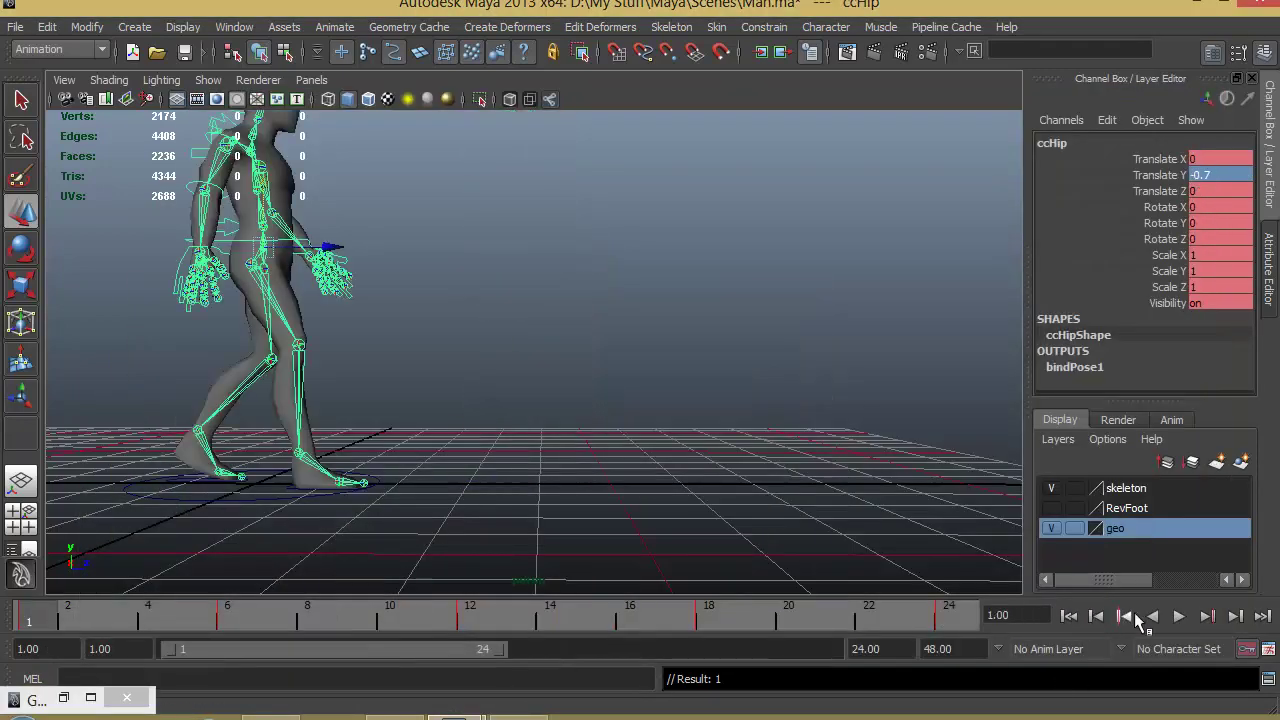
click(1179, 616)
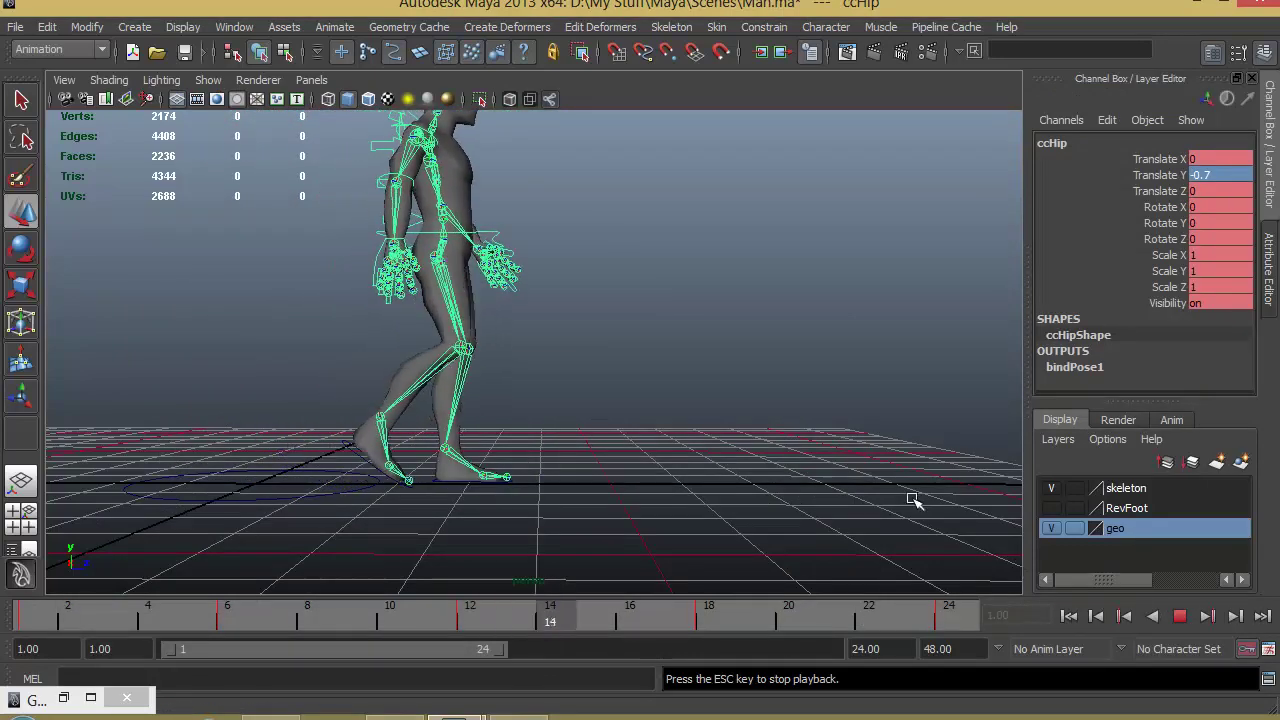
alt+drag(857, 400, 769, 459)
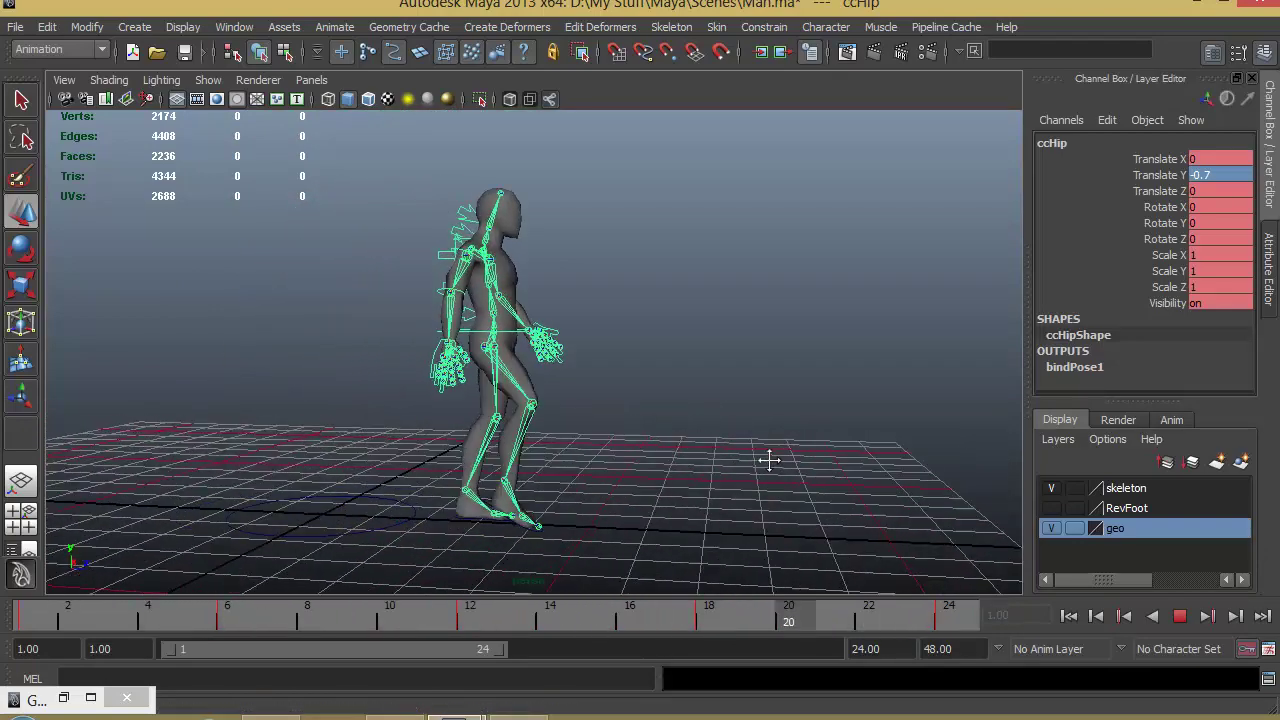
alt+drag(971, 583, 855, 527)
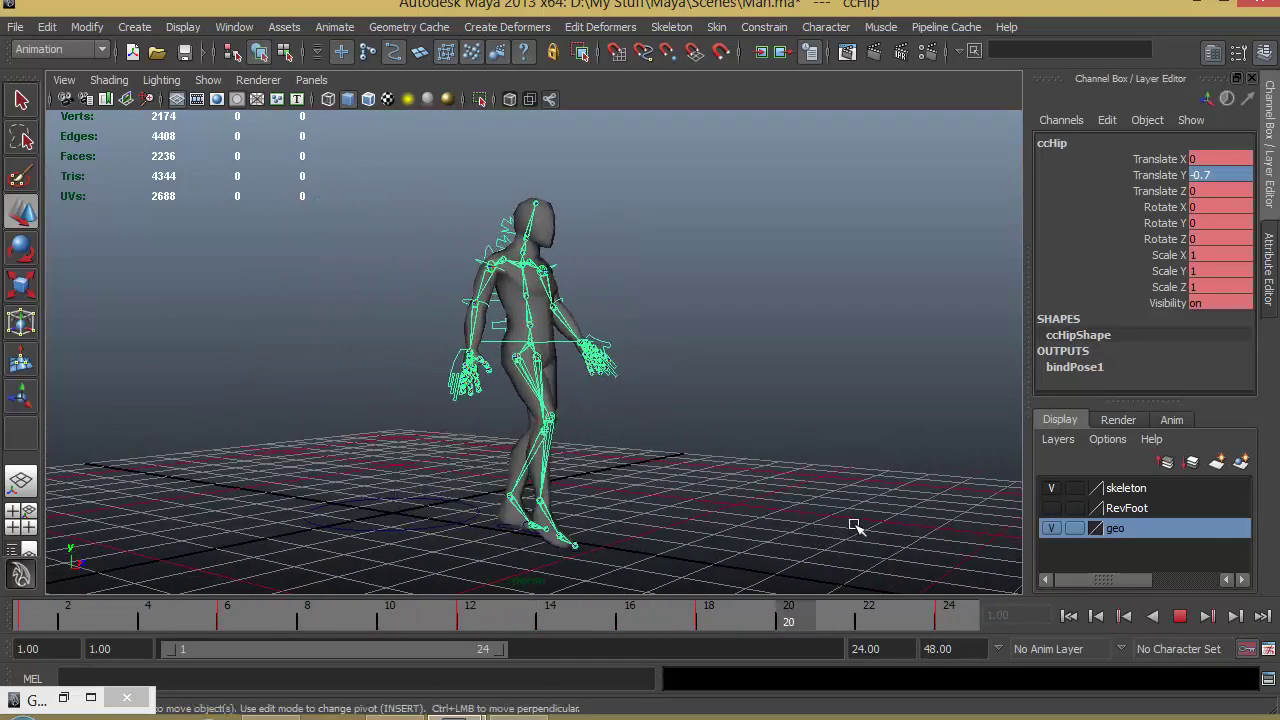
click(1180, 616)
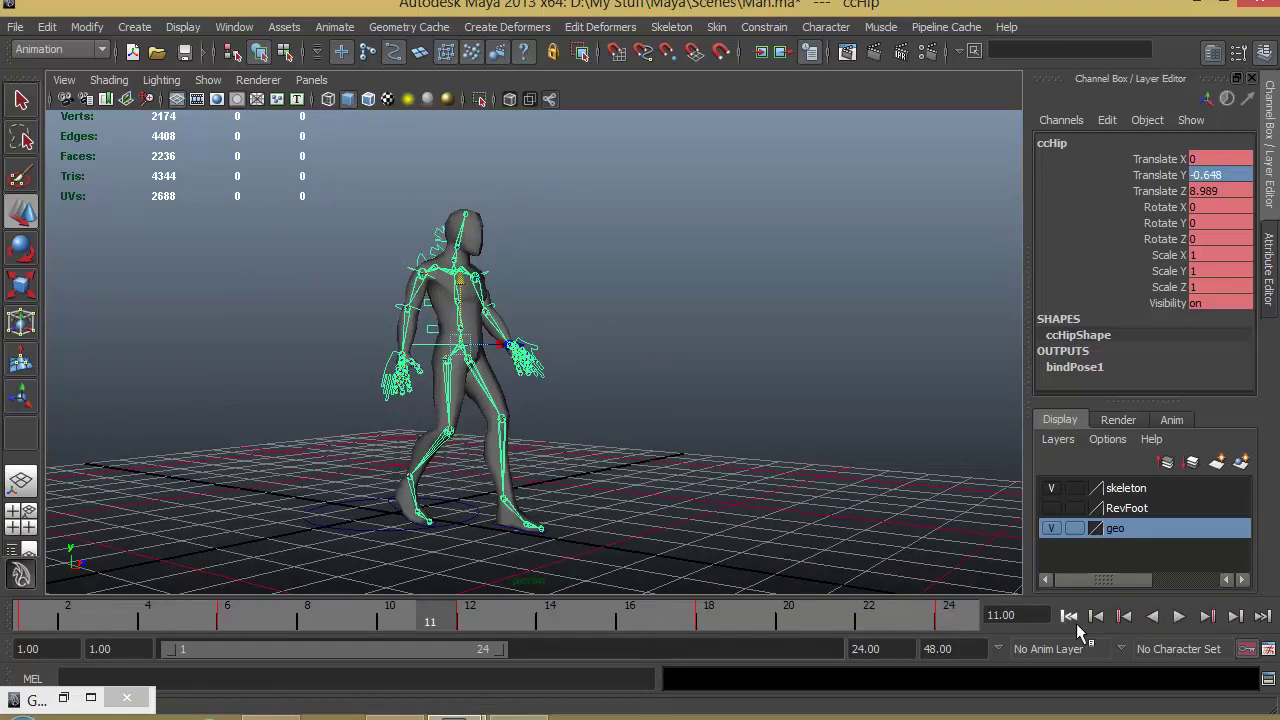
click(1069, 616)
alt+drag(863, 563, 663, 500)
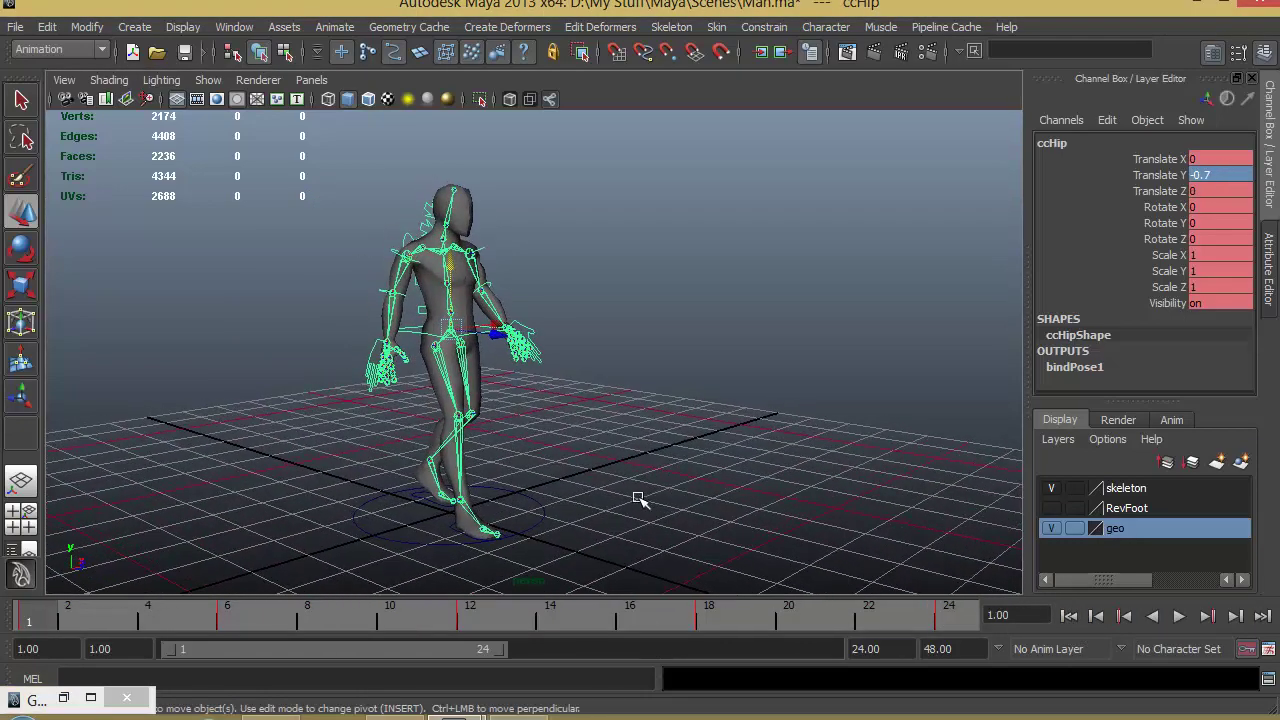
alt+drag(643, 400, 567, 378)
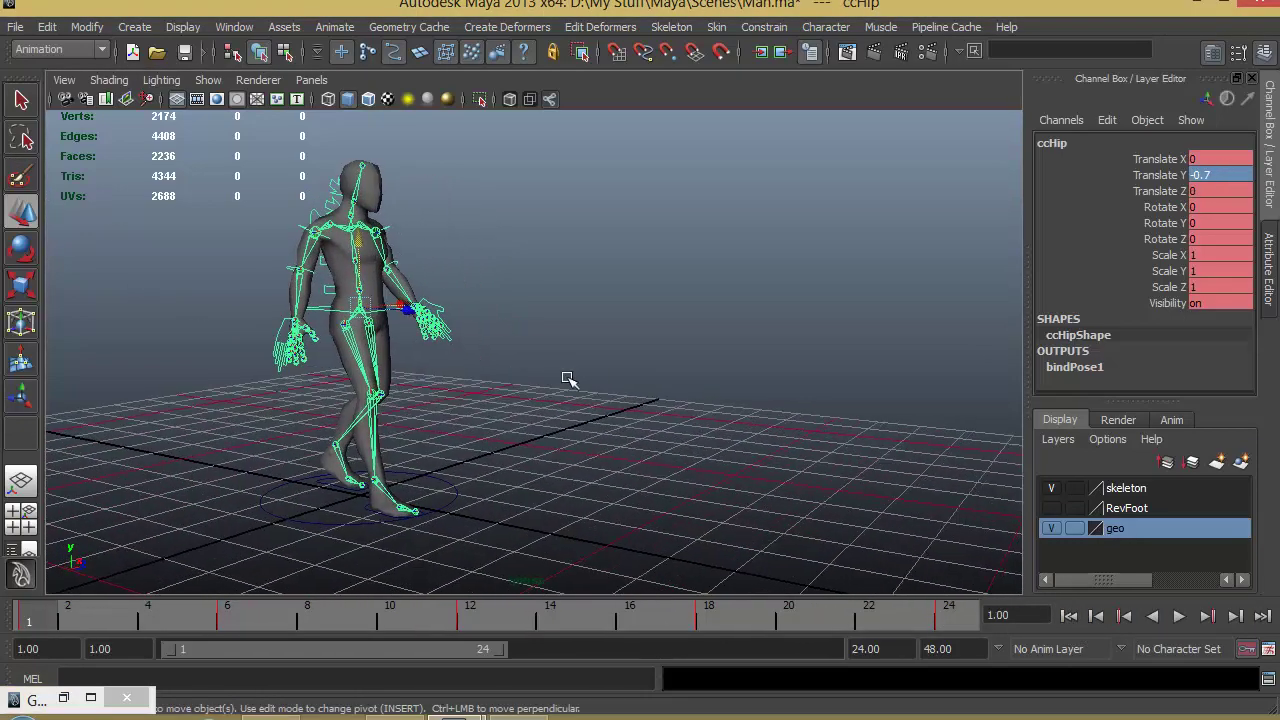
Step: Key the right arm control's backward swing pose at frames 1 and 24
mouse_move(32, 611)
mouse_down()
mouse_move(976, 614)
mouse_move(30, 615)
mouse_up()
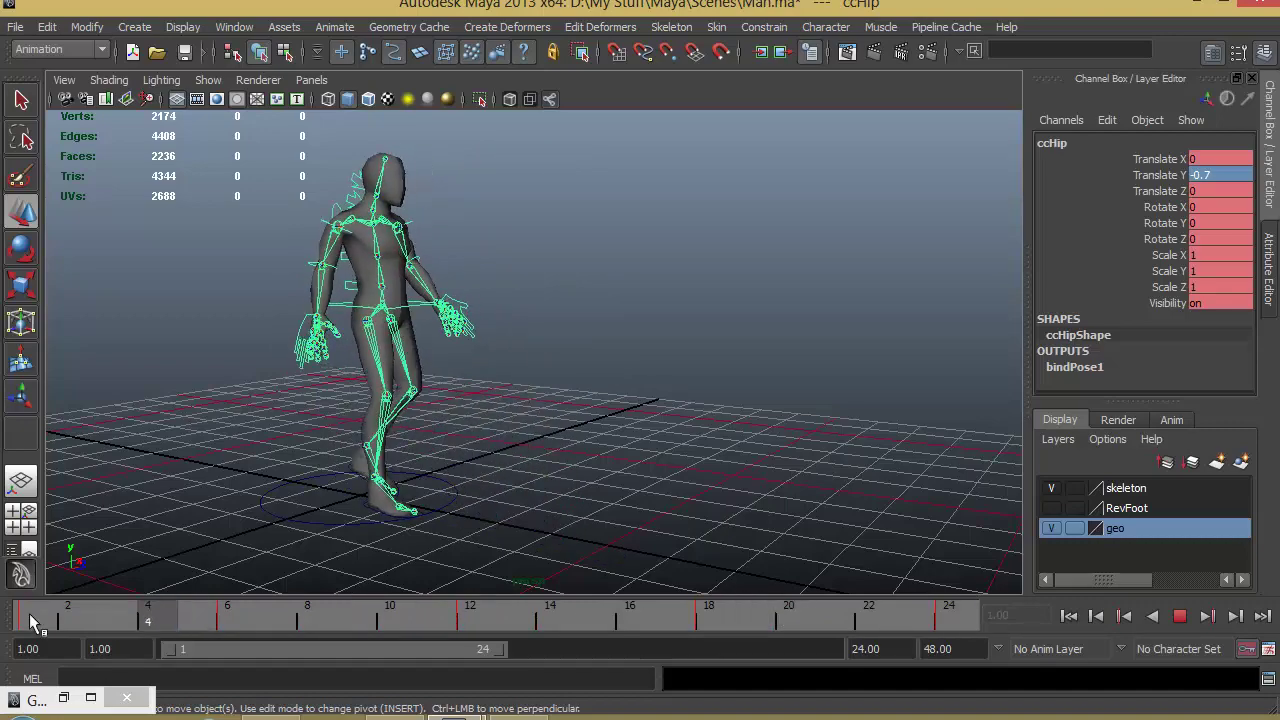
alt+drag(393, 458, 447, 270)
click(537, 391)
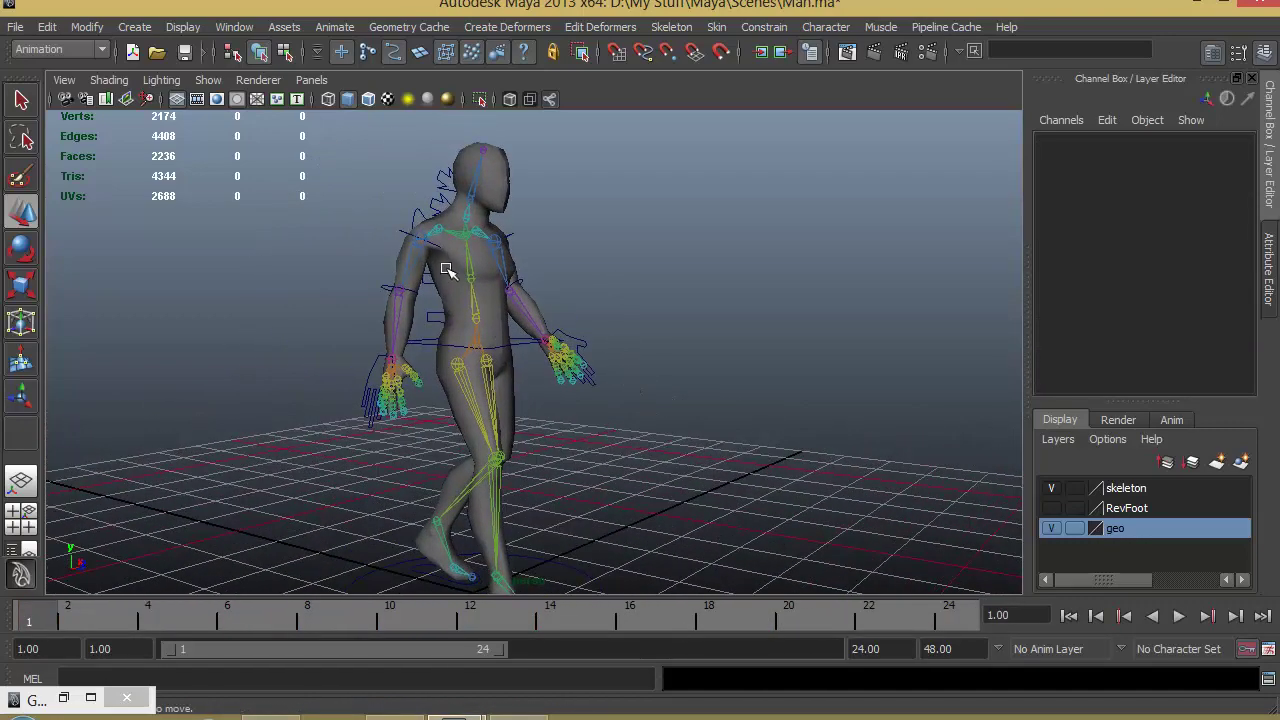
click(400, 231)
alt+drag(524, 395, 353, 450)
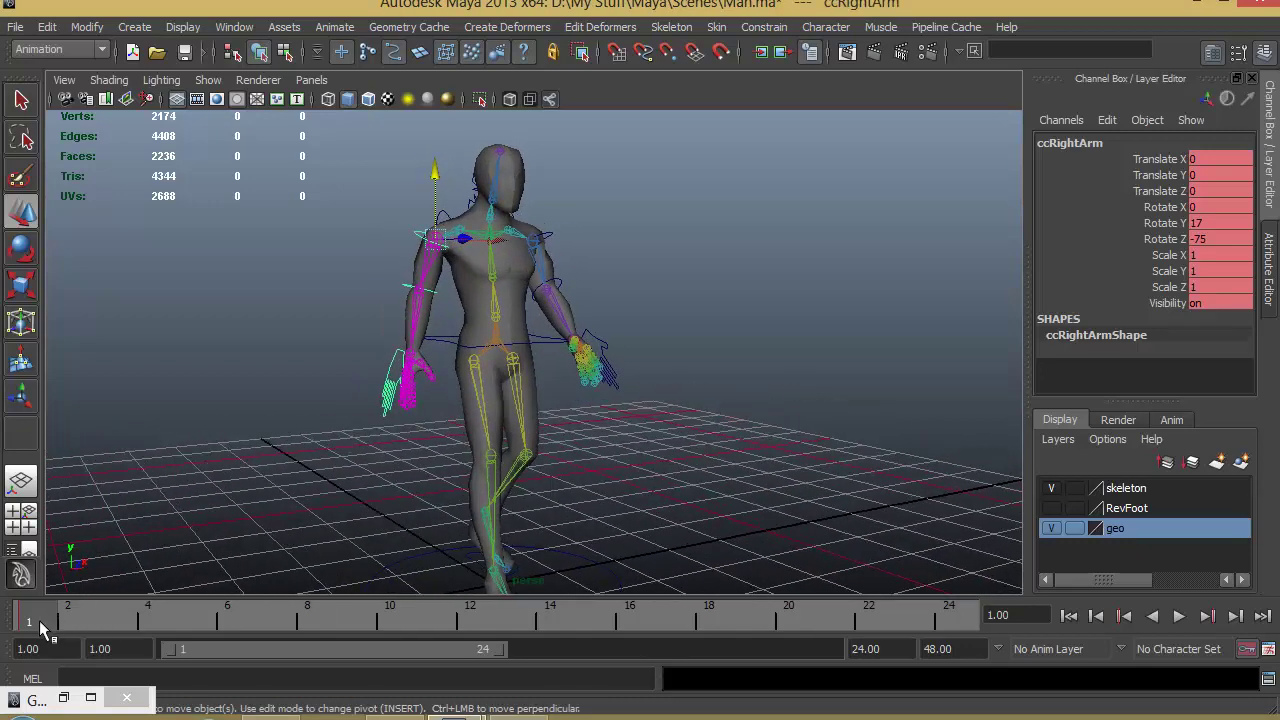
key(alt+v)
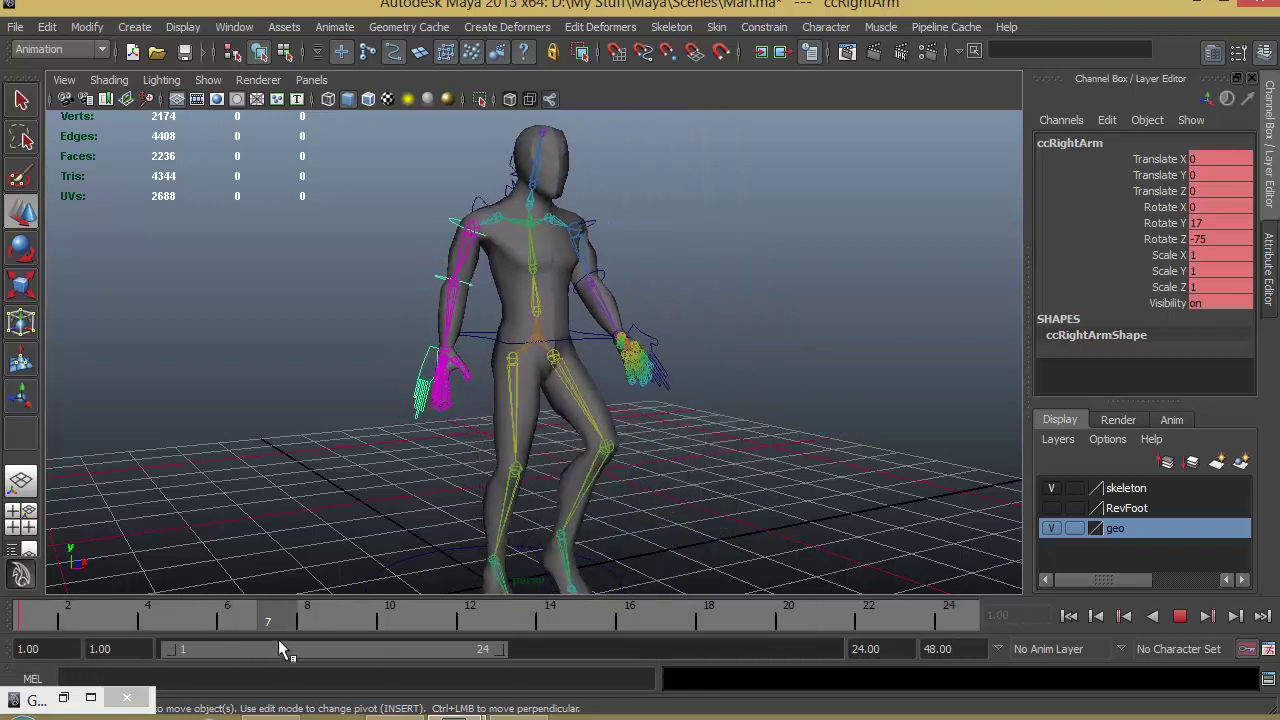
key(alt+v)
alt+drag(560, 540, 597, 452)
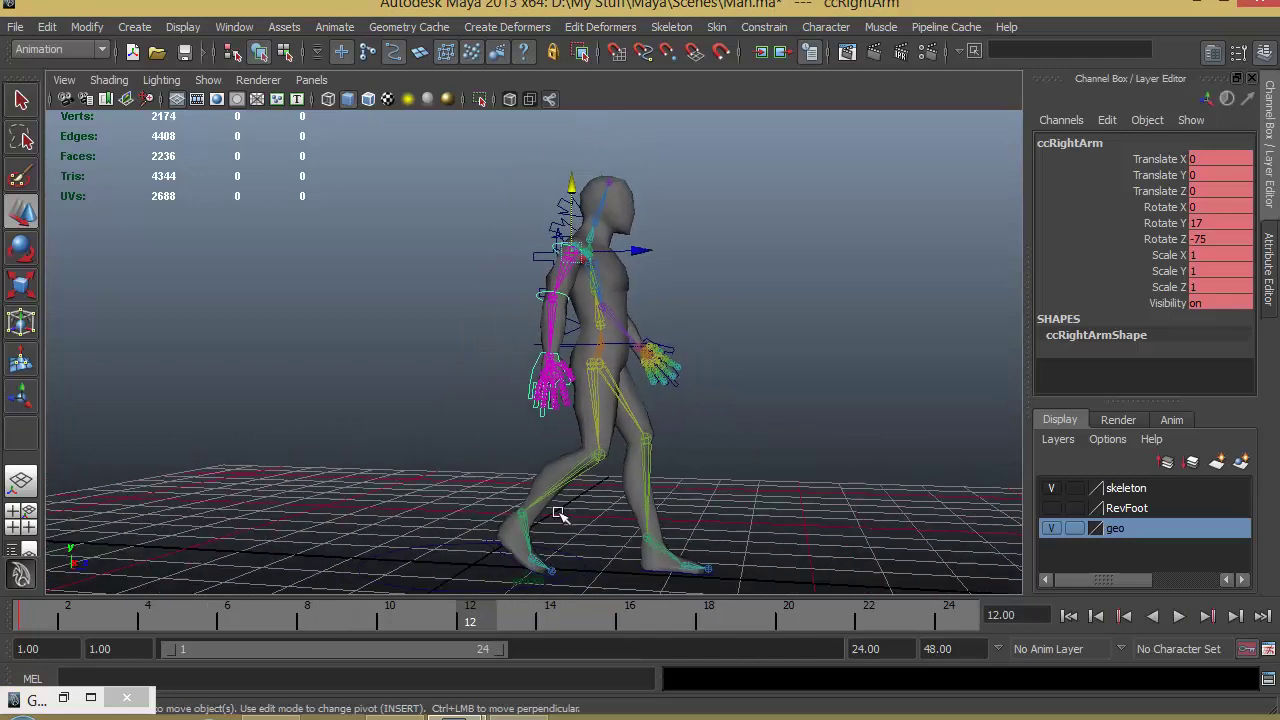
drag(476, 624, 1048, 614)
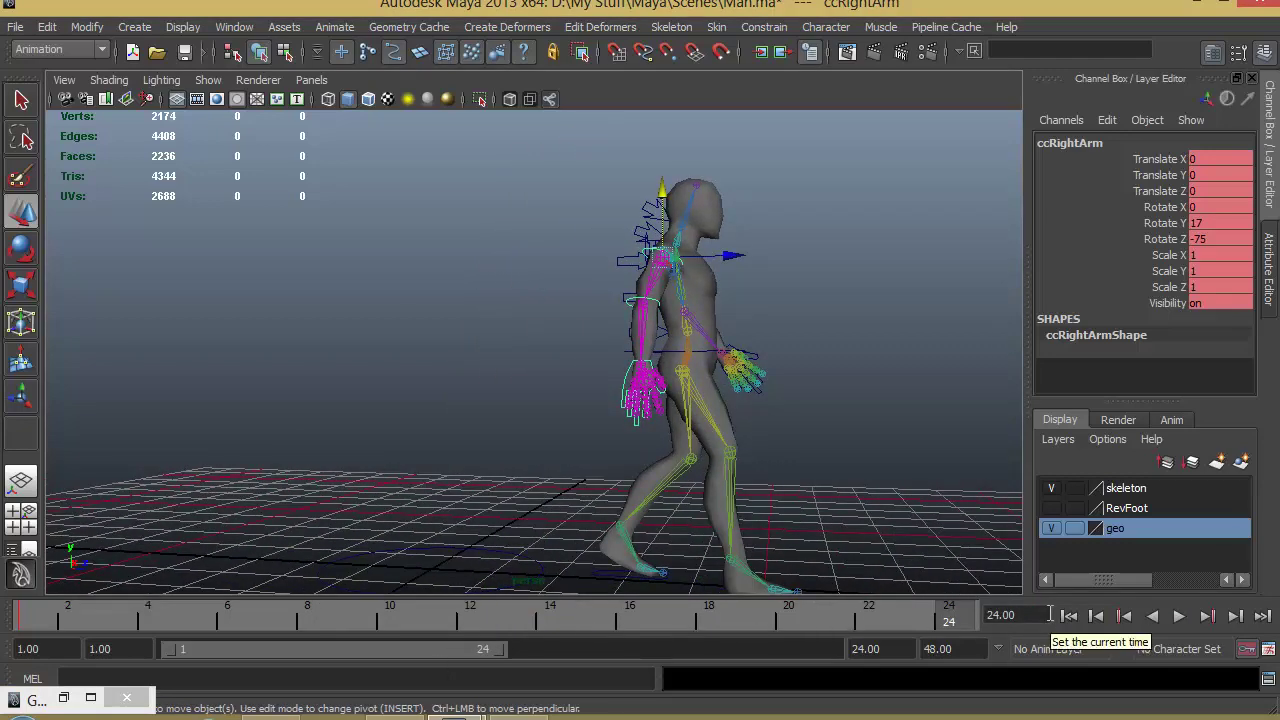
Step: Swing the right arm forward at frame 12 by setting its control's Rotate Y to -17, and play the walk cycle from the start
drag(953, 623, 470, 614)
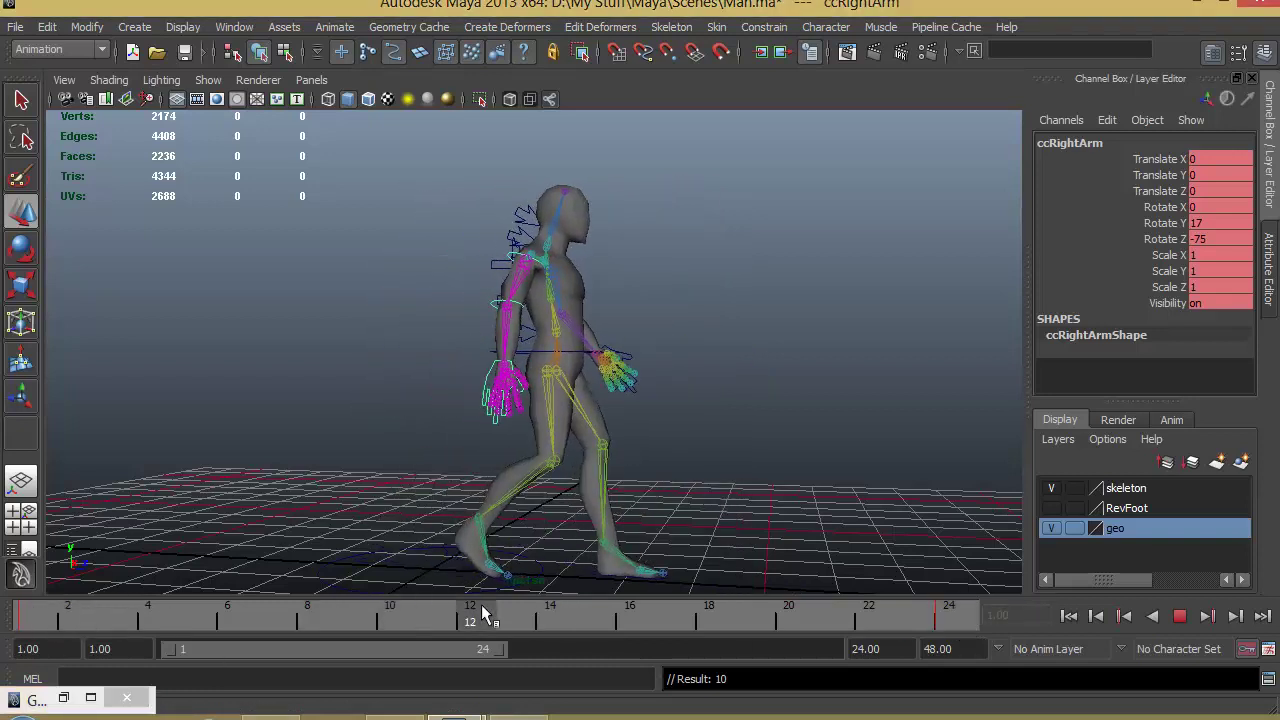
alt+drag(650, 470, 557, 553)
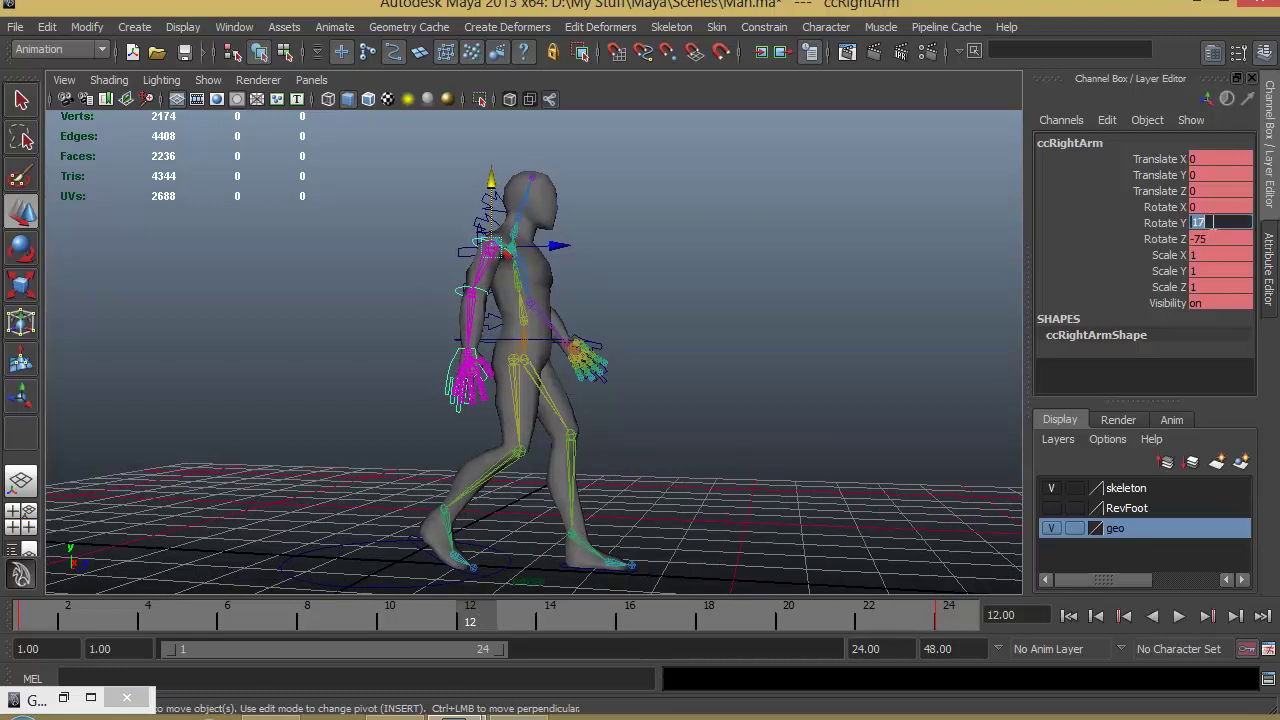
key(Return)
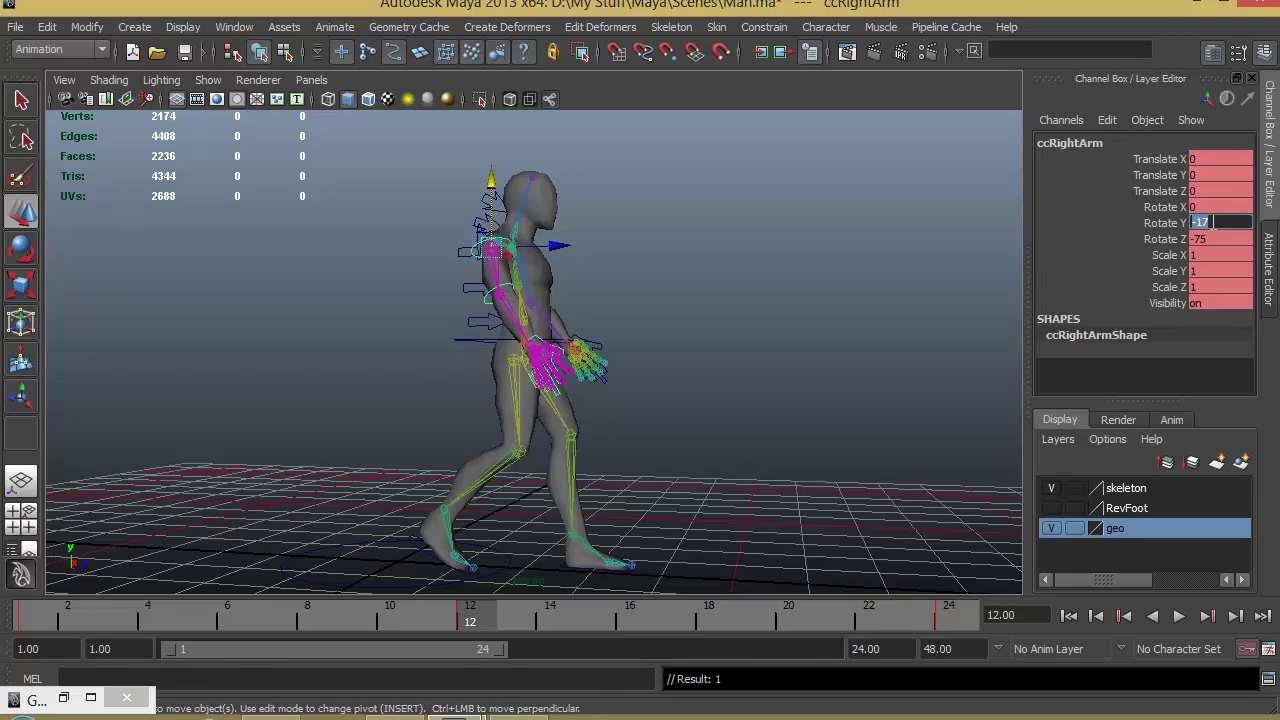
click(1069, 616)
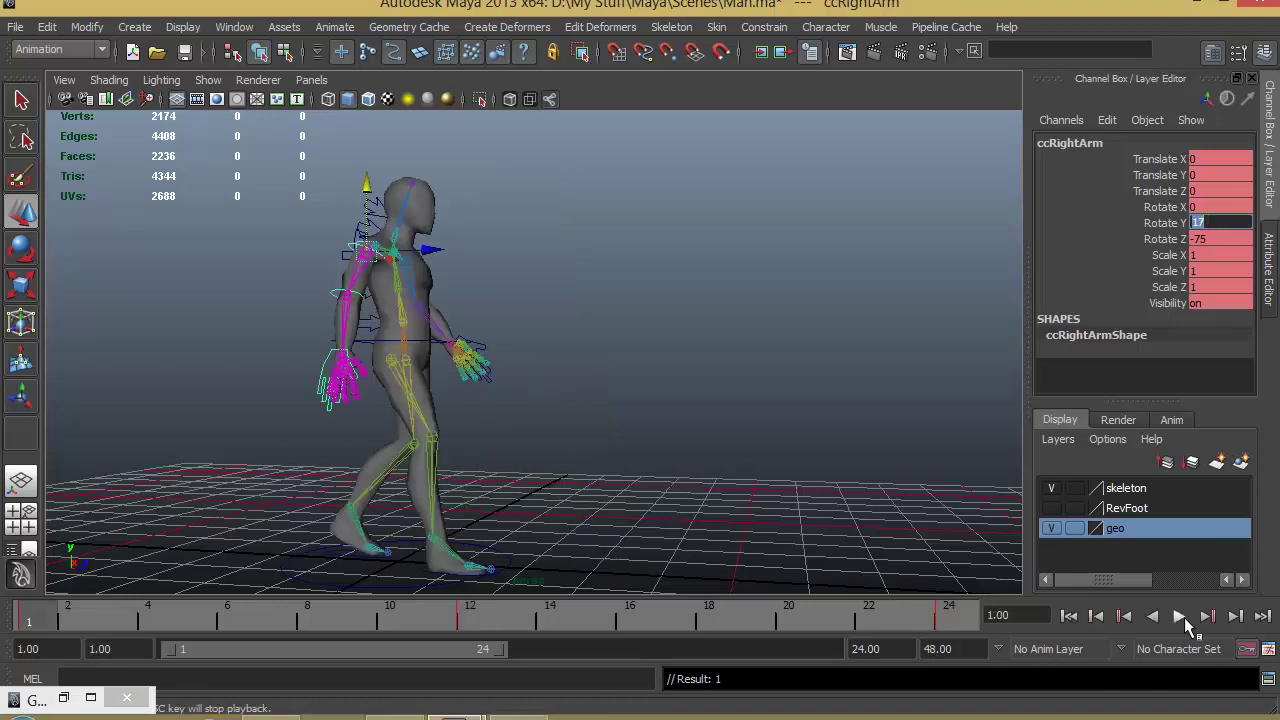
click(1180, 616)
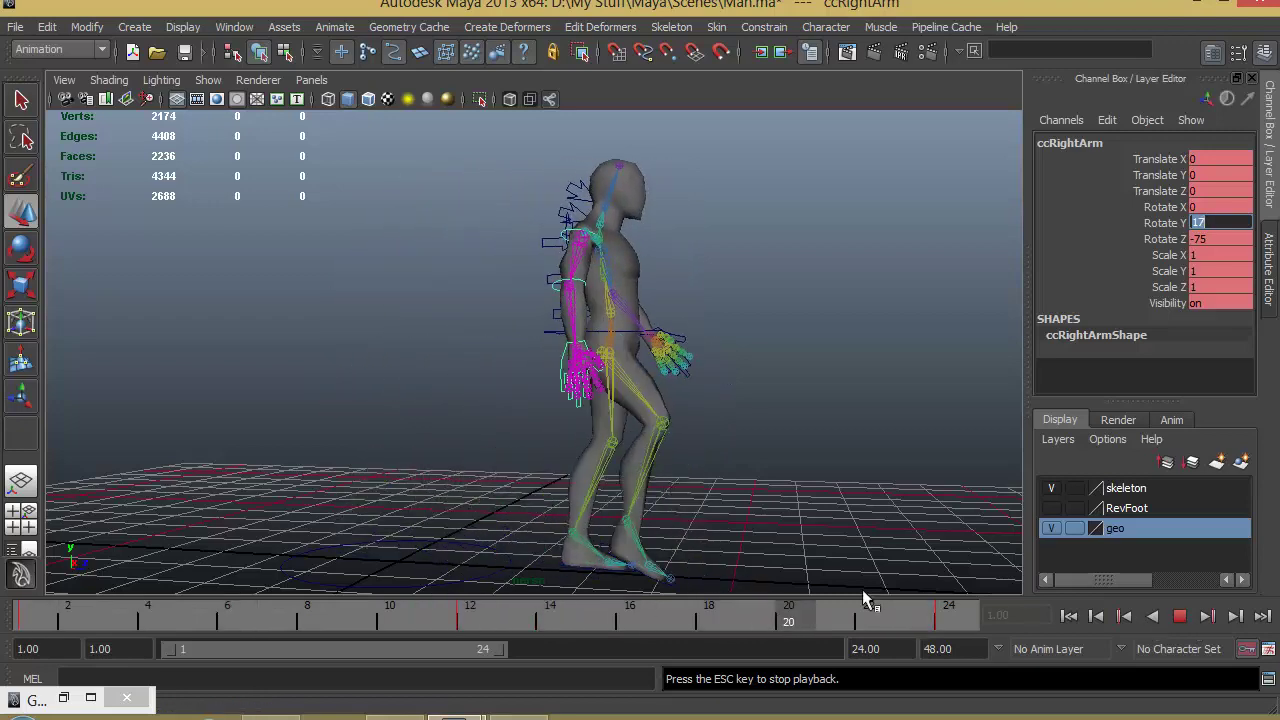
alt+drag(720, 506, 660, 503)
click(1180, 616)
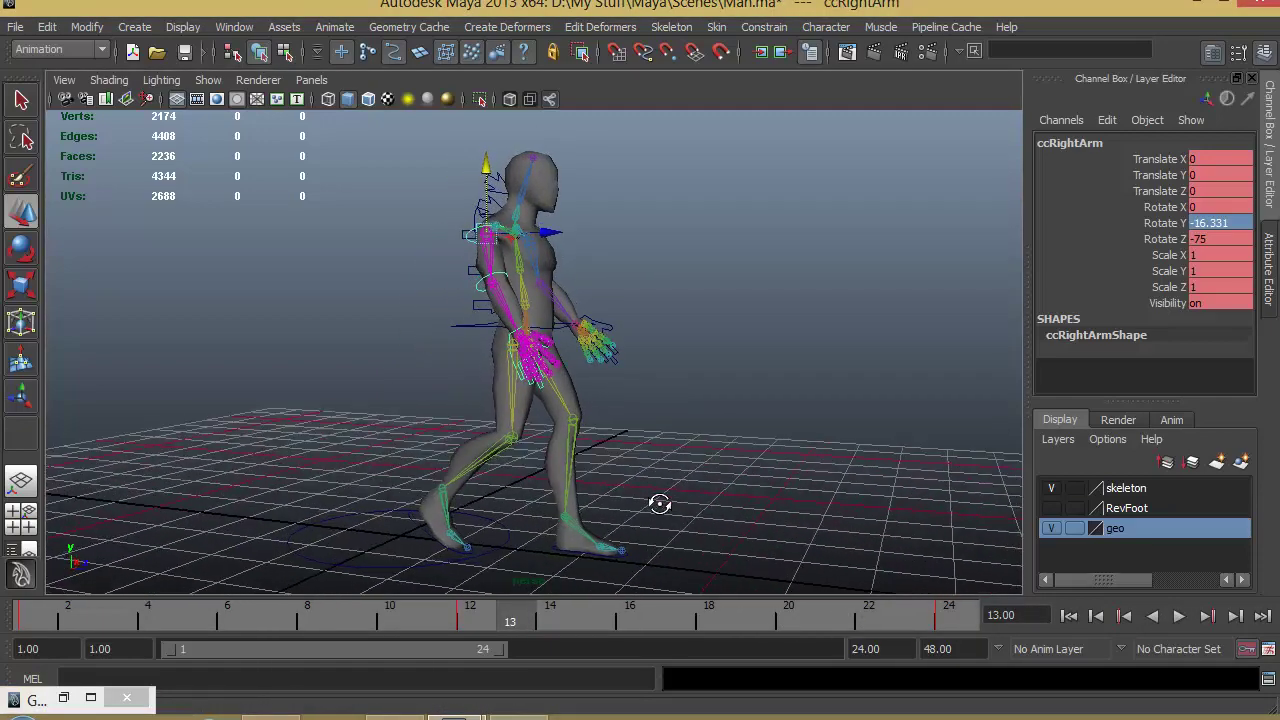
Step: Key the right elbow control's slightly bent pose at frames 1 and 24
drag(508, 623, 28, 620)
click(318, 278)
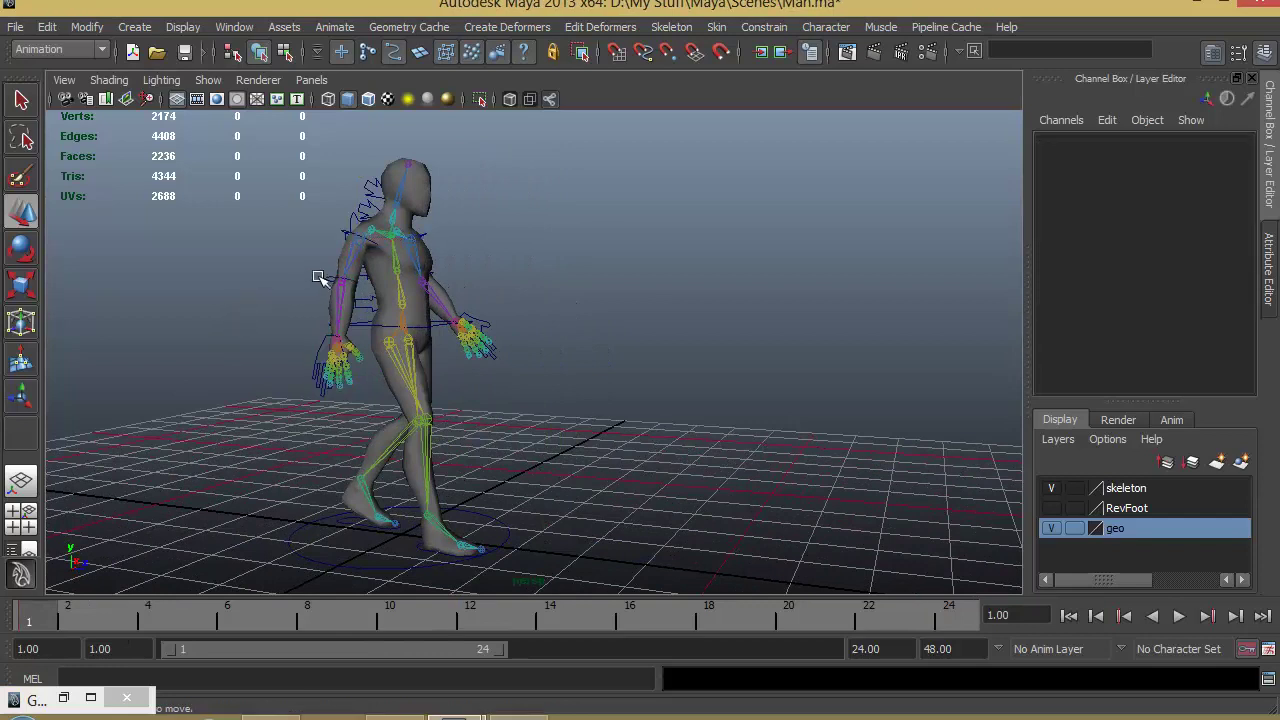
click(333, 285)
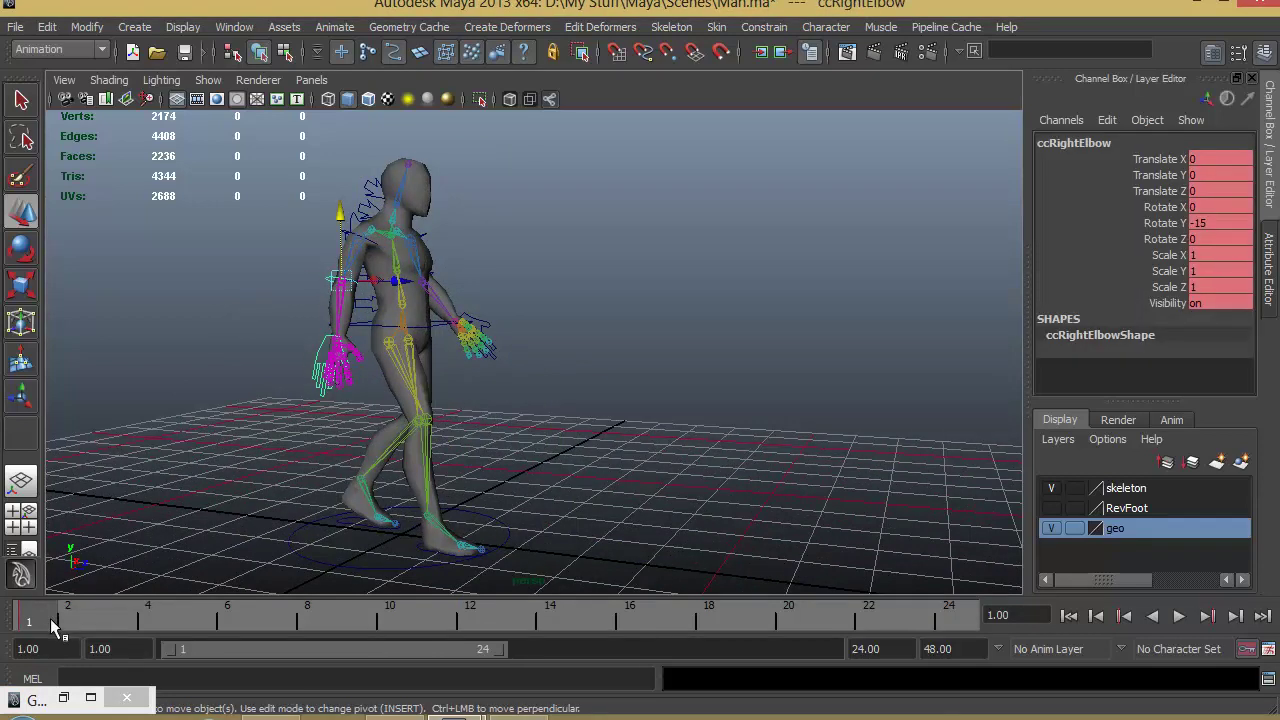
drag(50, 618, 1178, 616)
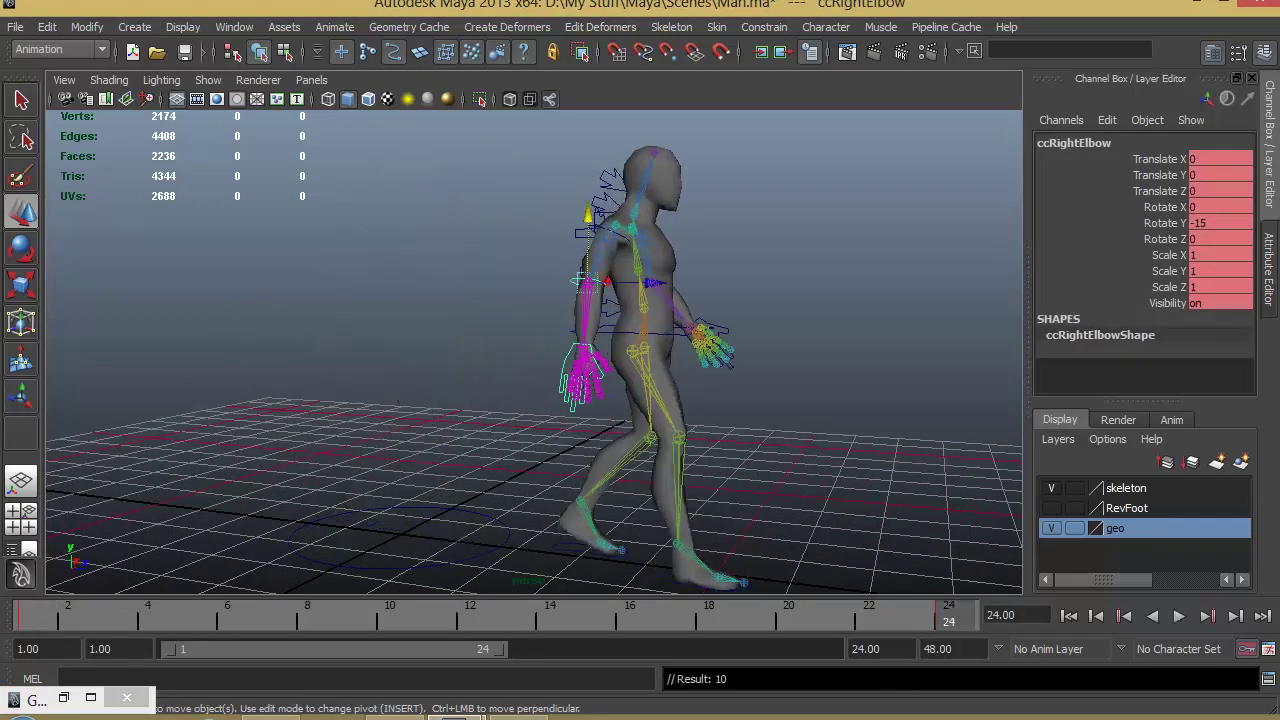
Step: Try bending the right elbow at frame 12 to a Rotate Y of about -28.4
key(alt+v)
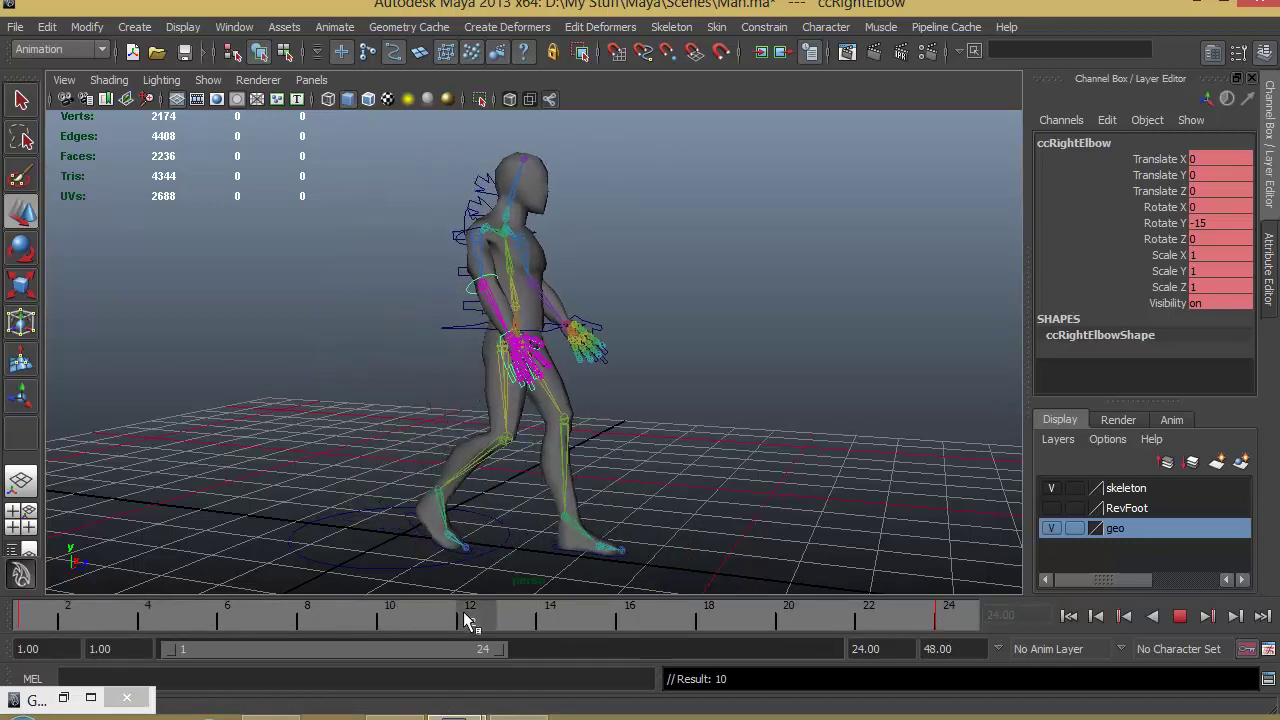
key(e)
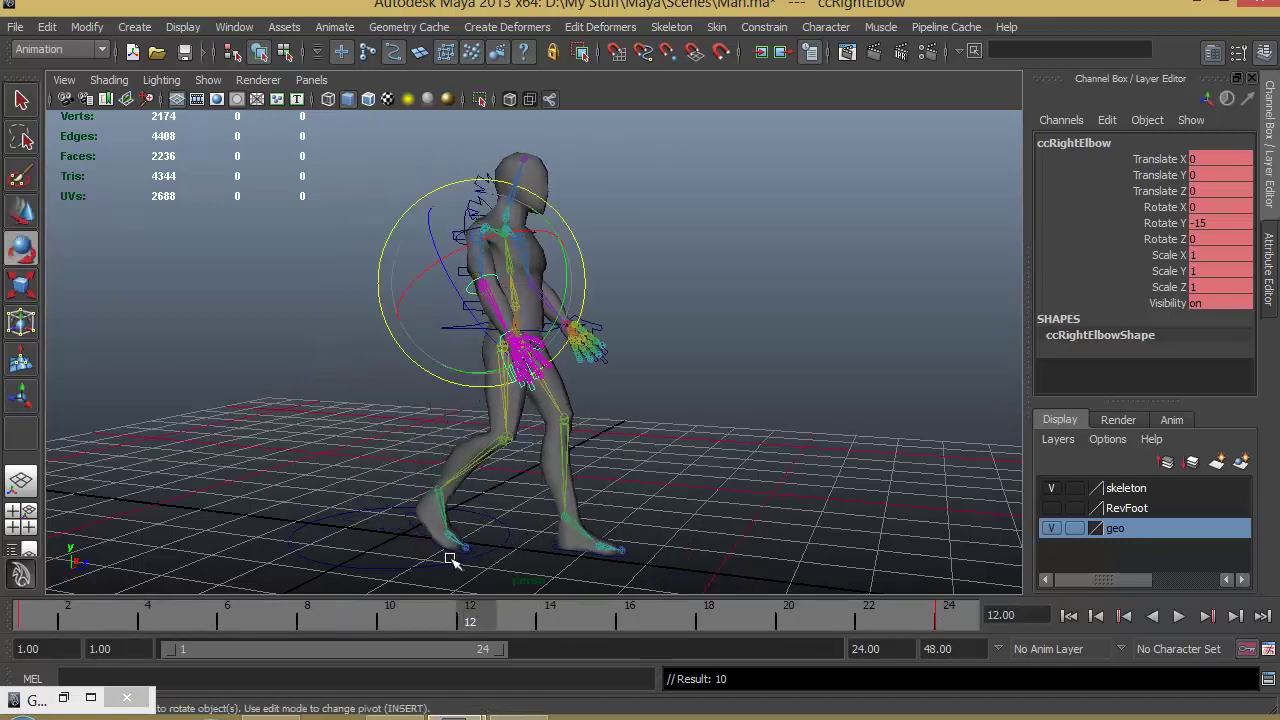
mouse_move(563, 277)
mouse_down()
mouse_move(566, 266)
mouse_move(557, 300)
mouse_up()
key(alt+v)
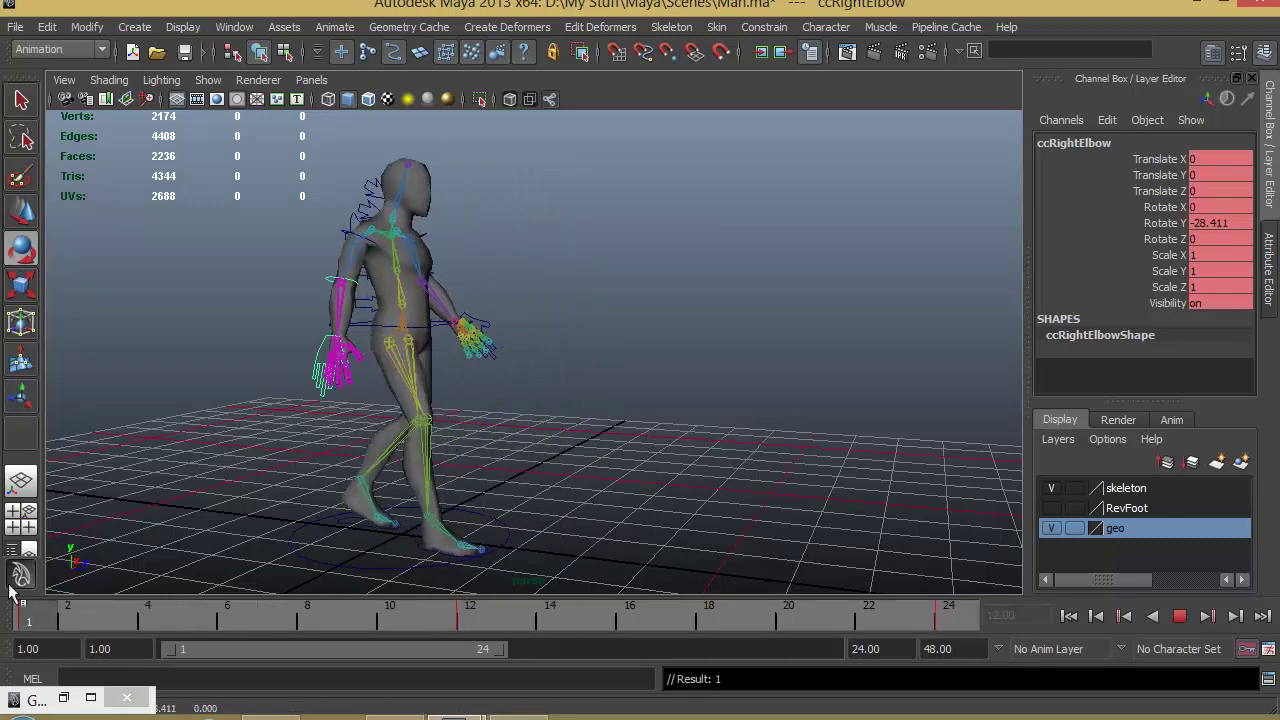
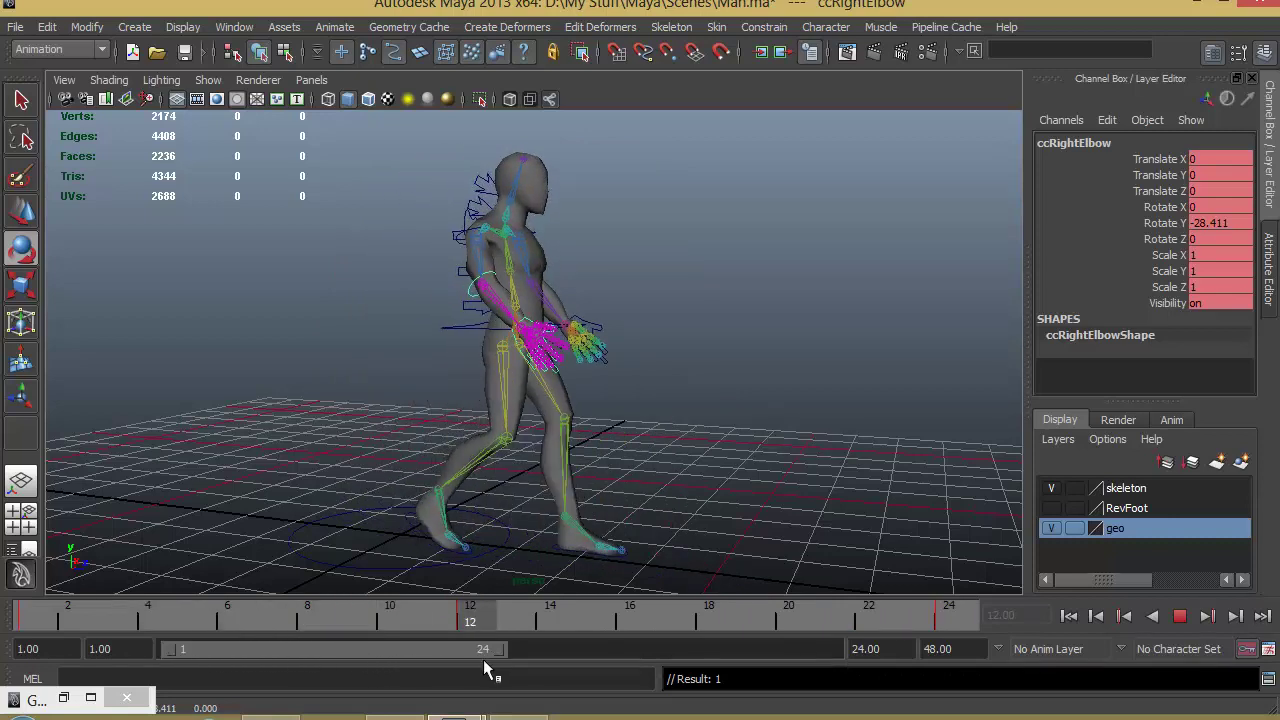
Step: Straighten the right elbow at frame 12 by setting its Rotate Y to 0
click(472, 614)
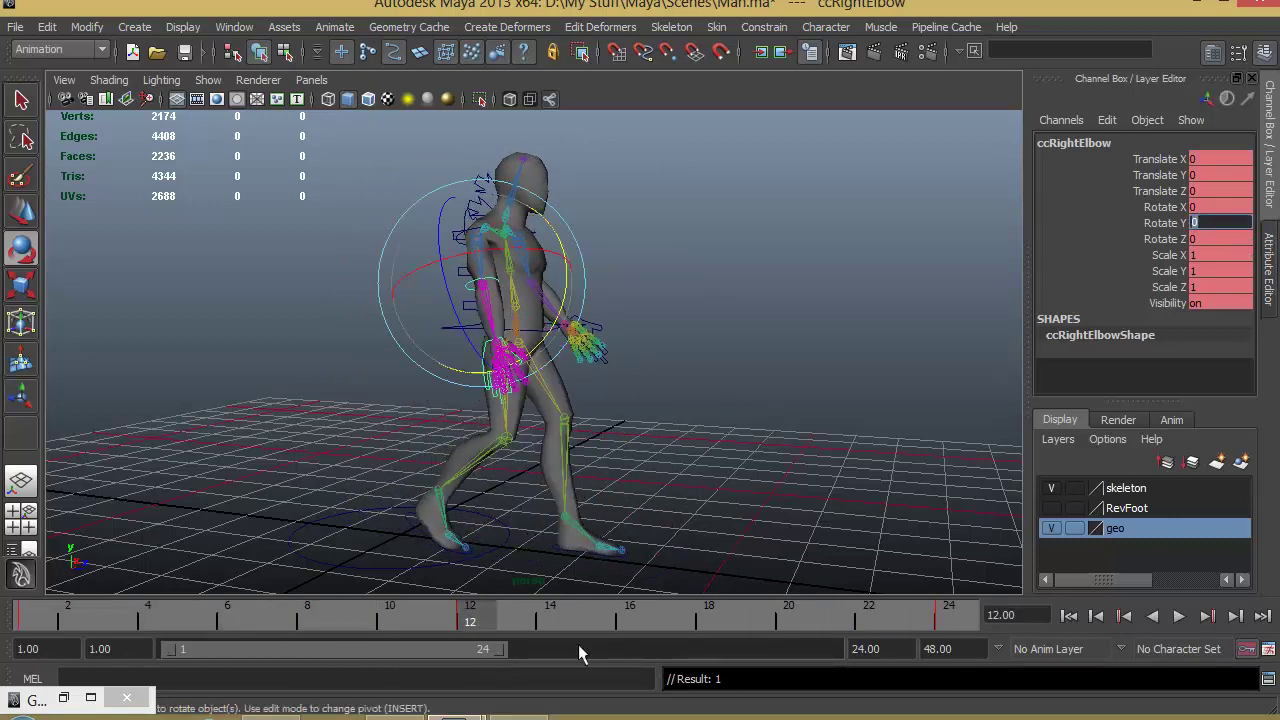
key(alt+v)
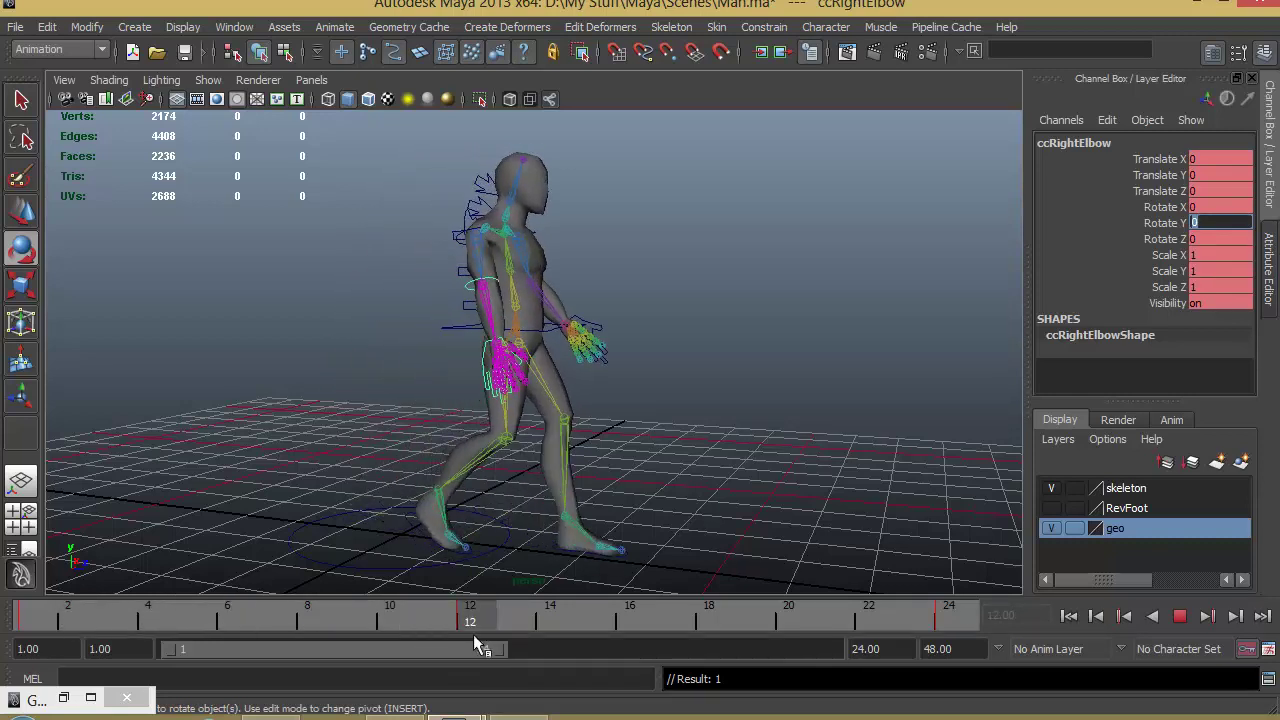
Step: Try bending the right elbow at frame 18 to a Rotate Y of about -40.7 and play the animation
key(alt+v)
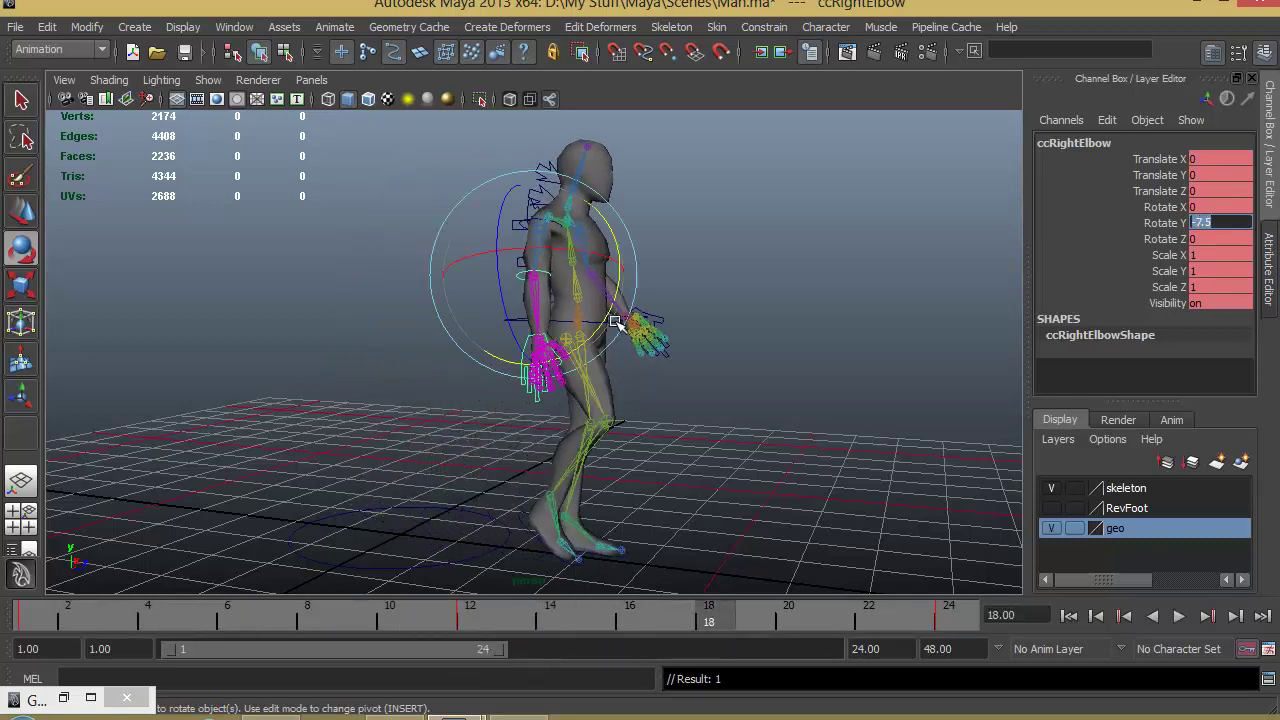
drag(608, 316, 630, 270)
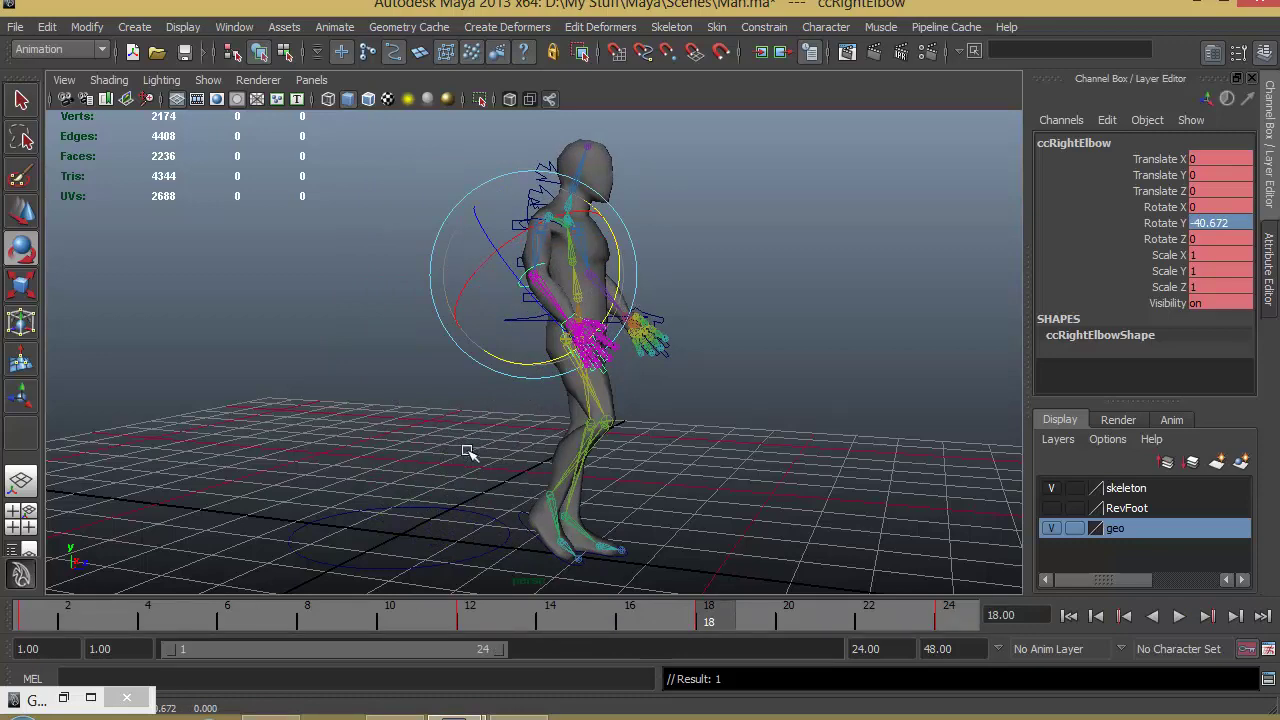
key(alt+v)
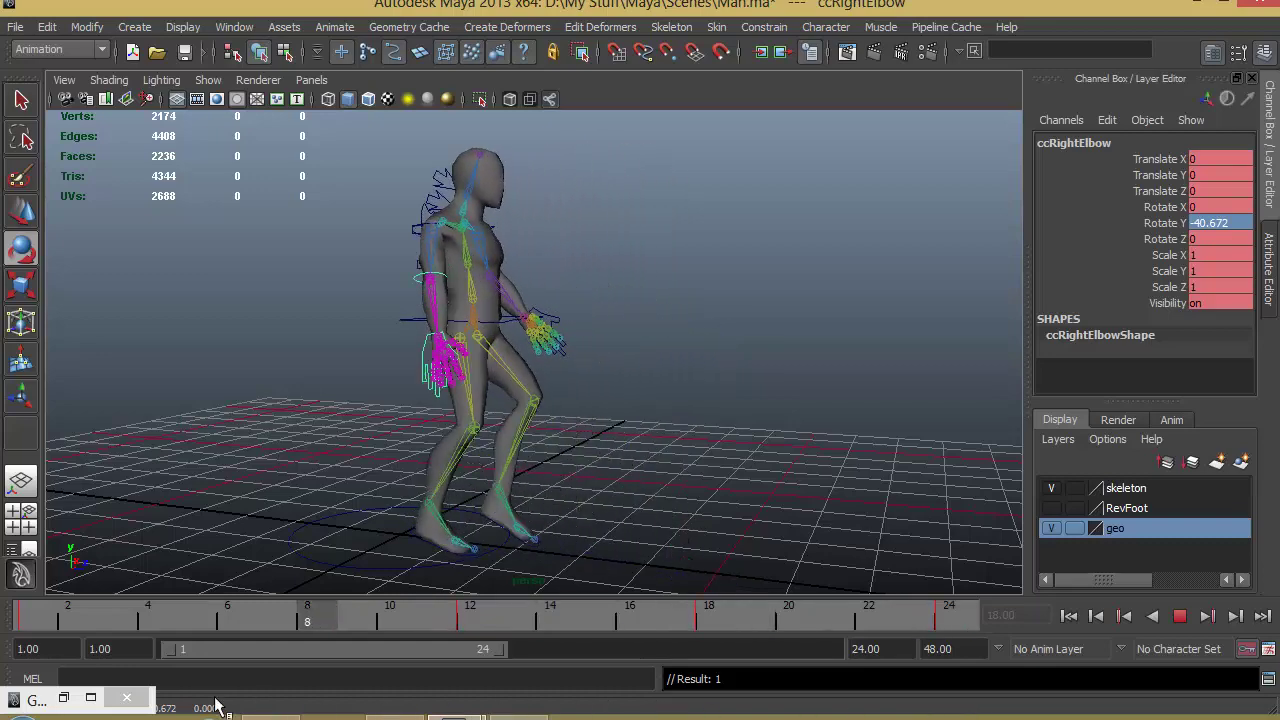
key(alt+v)
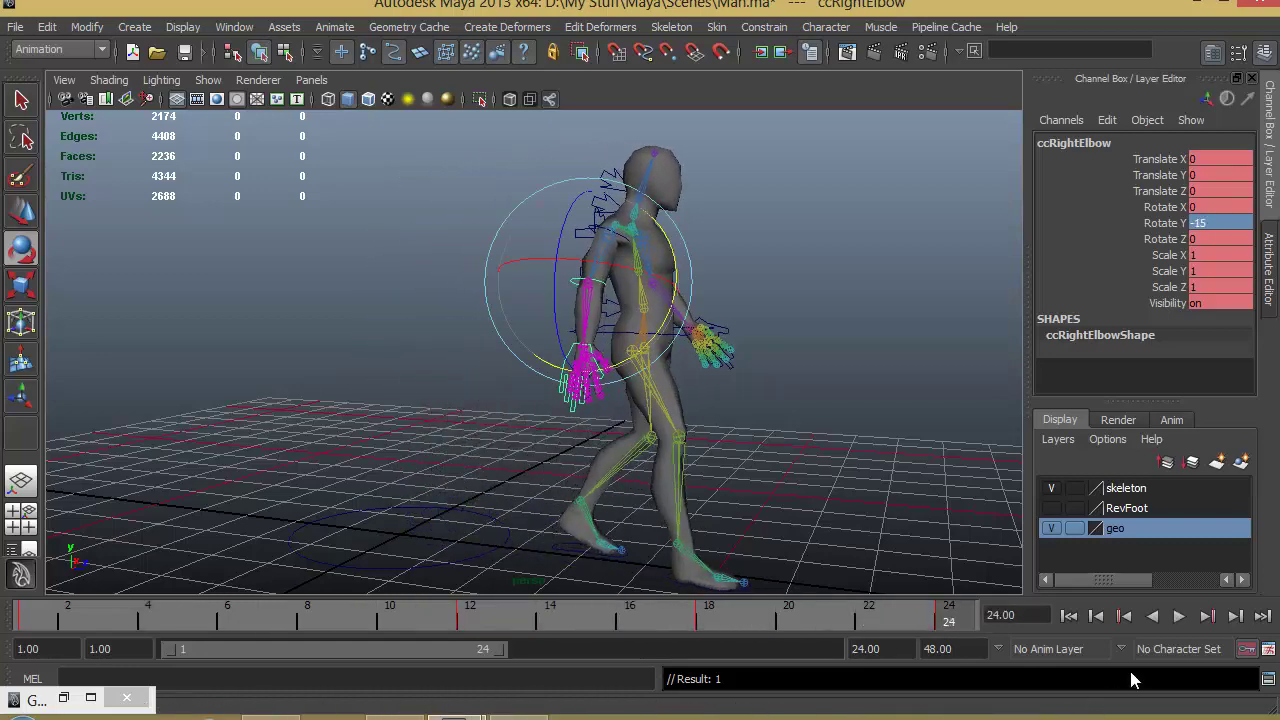
click(1179, 617)
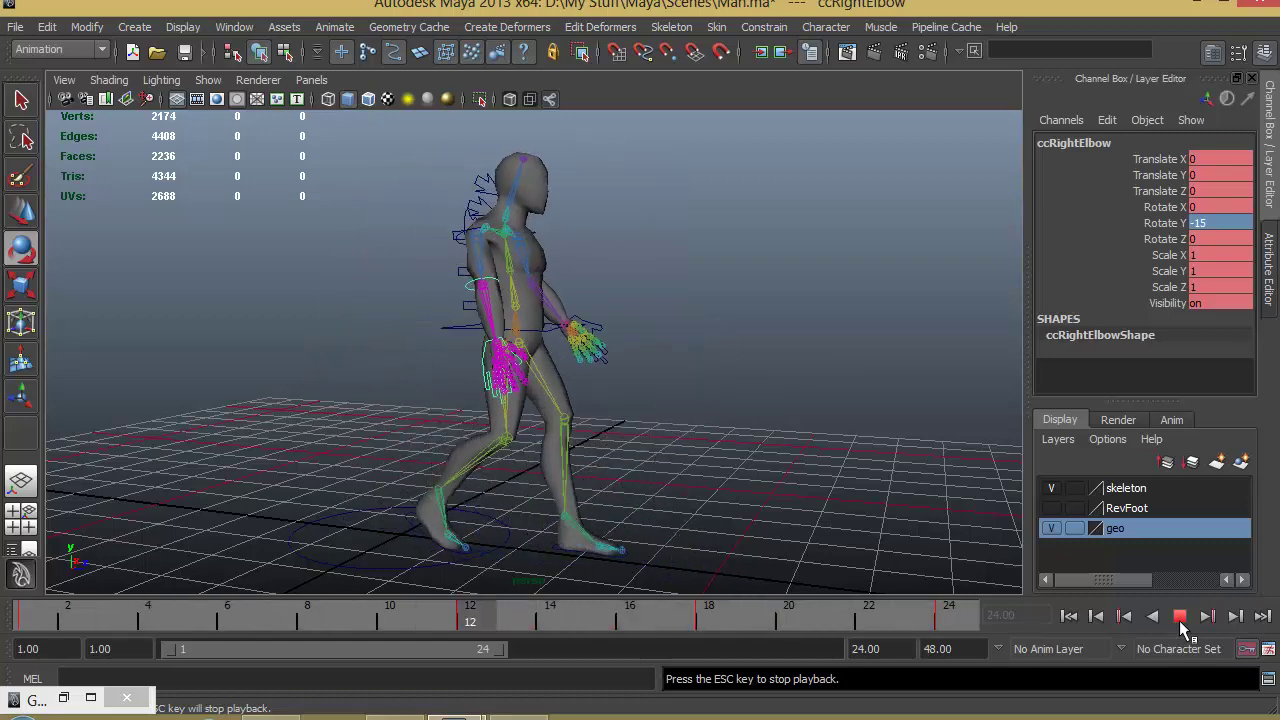
click(1180, 618)
Step: Set the right elbow's Rotate Y to -30 at frame 18 and play the walk cycle from the start
click(706, 615)
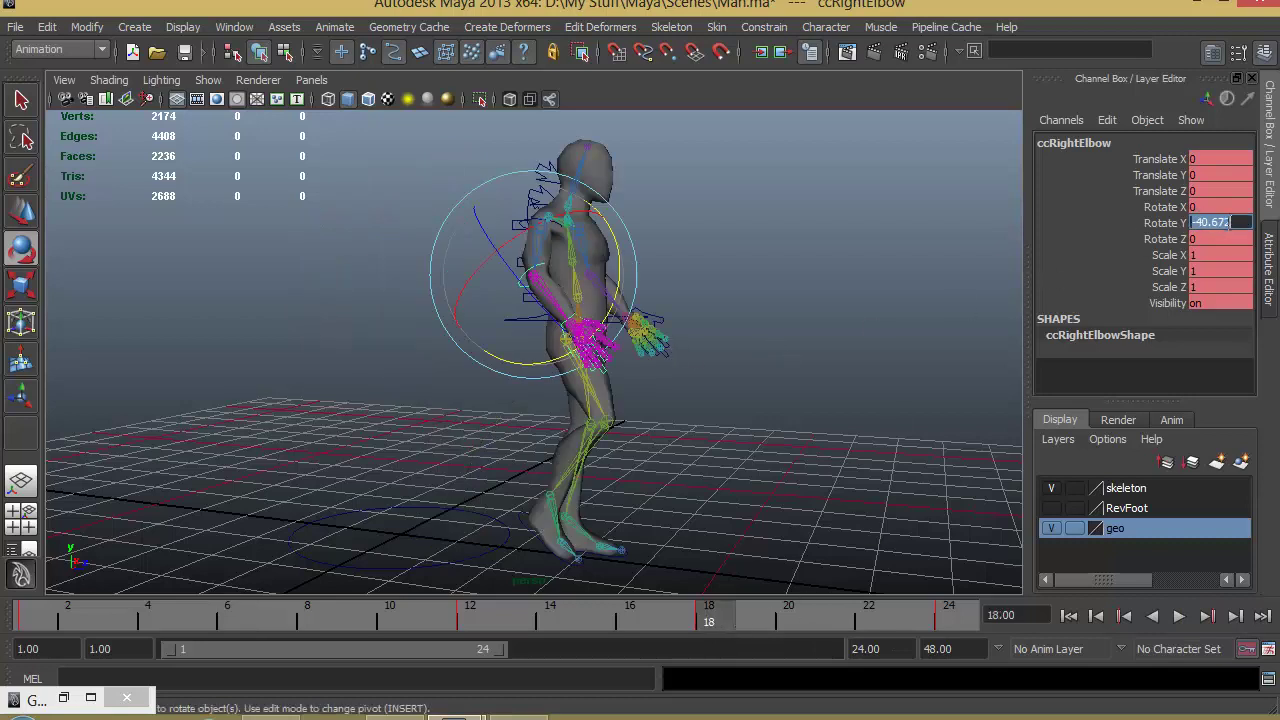
click(1228, 221)
text(-30)
key(Return)
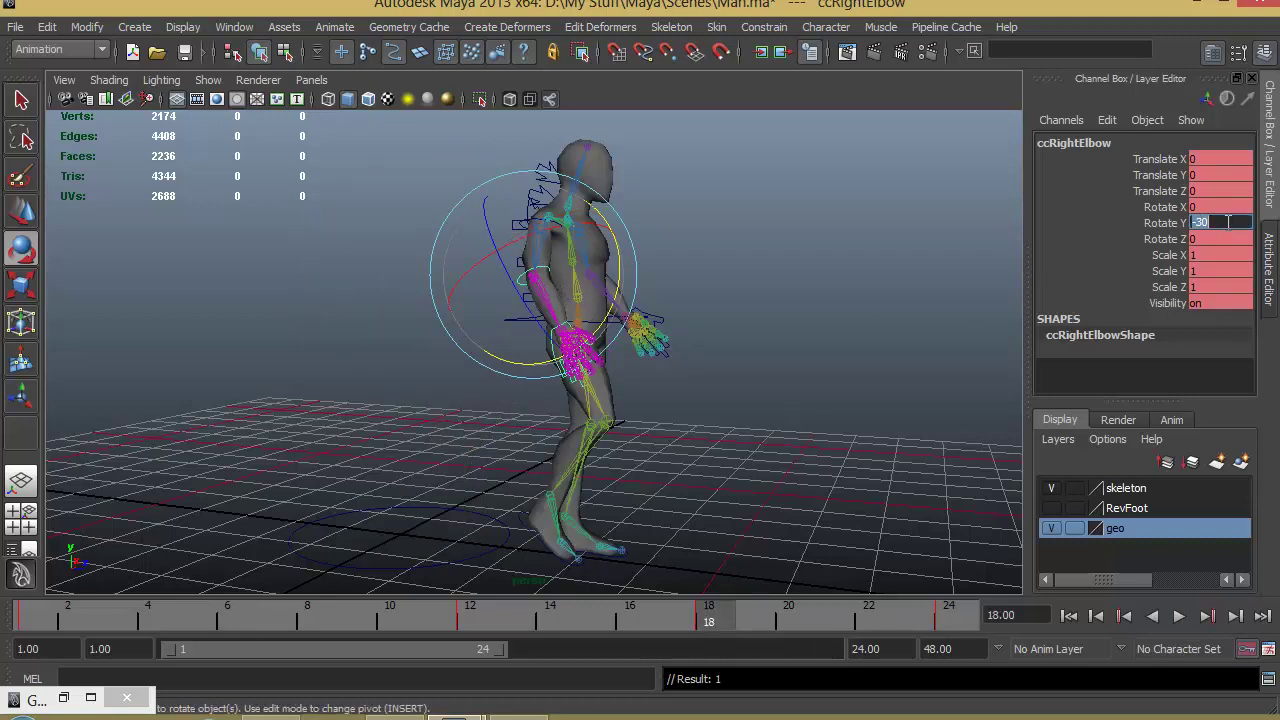
click(1068, 616)
click(1178, 616)
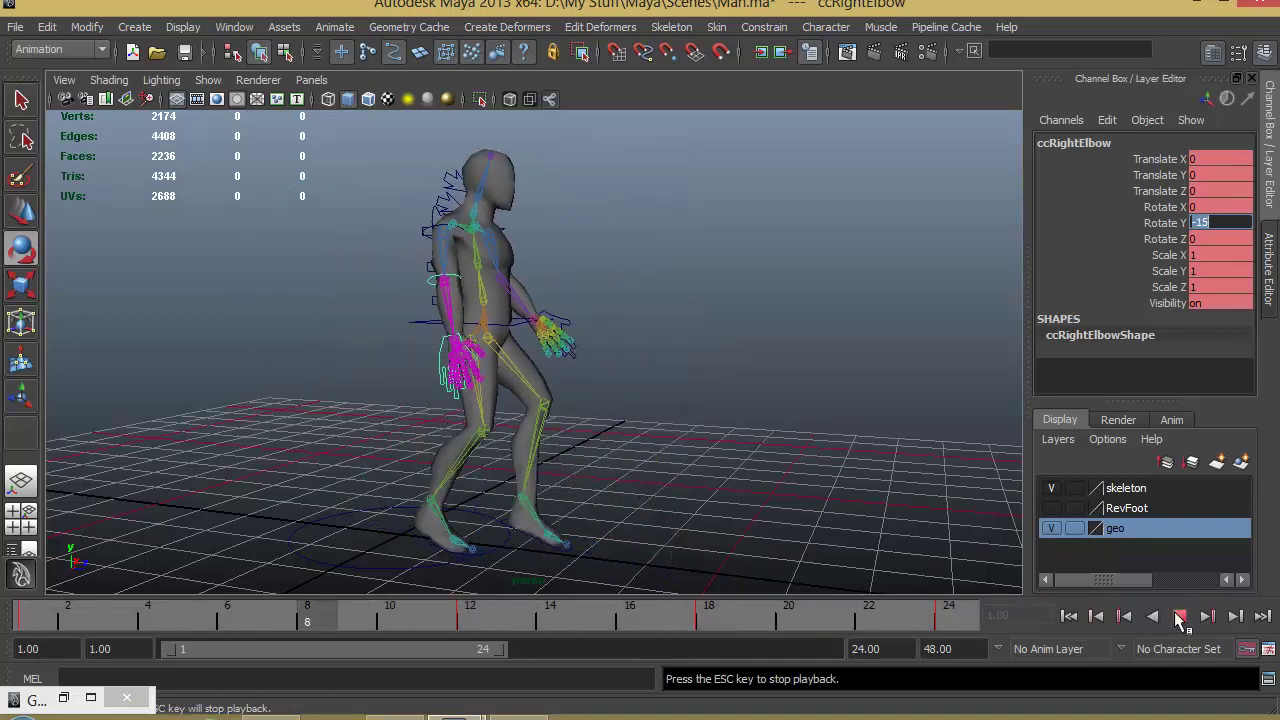
key(Escape)
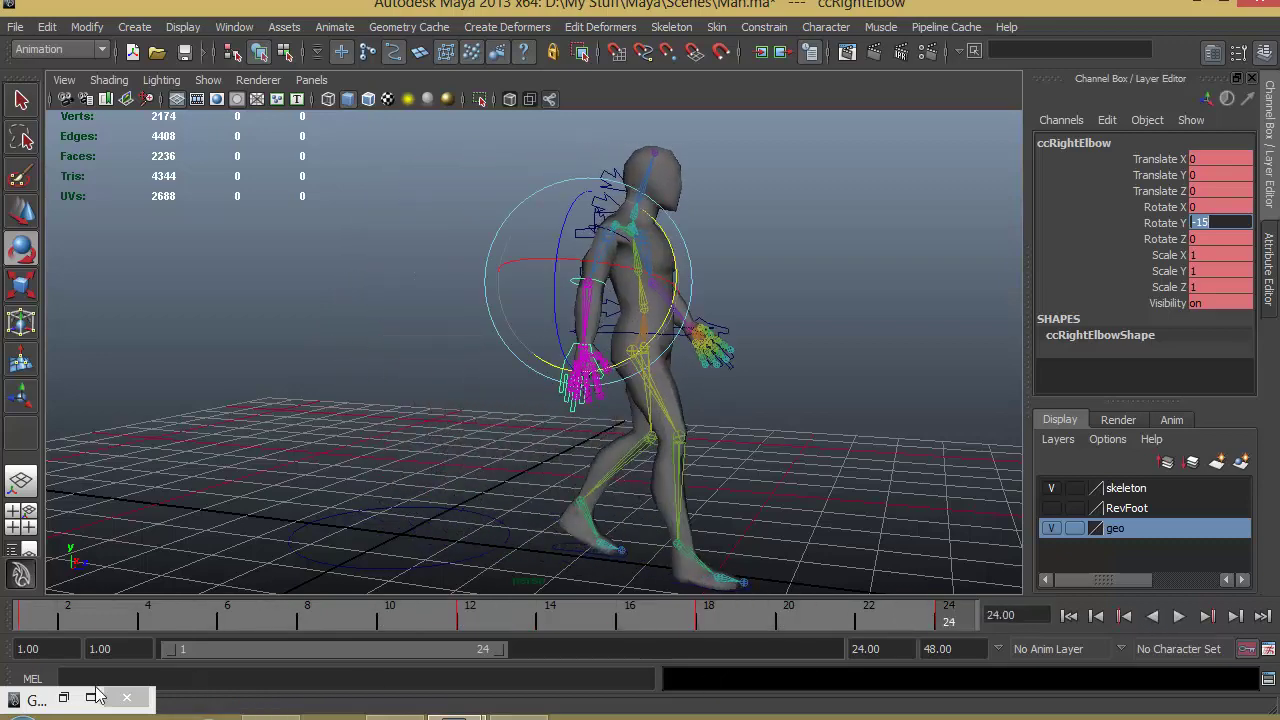
Step: In the Graph Editor, move the right elbow's Rotate Y key from frame 12 to frame 10
click(63, 698)
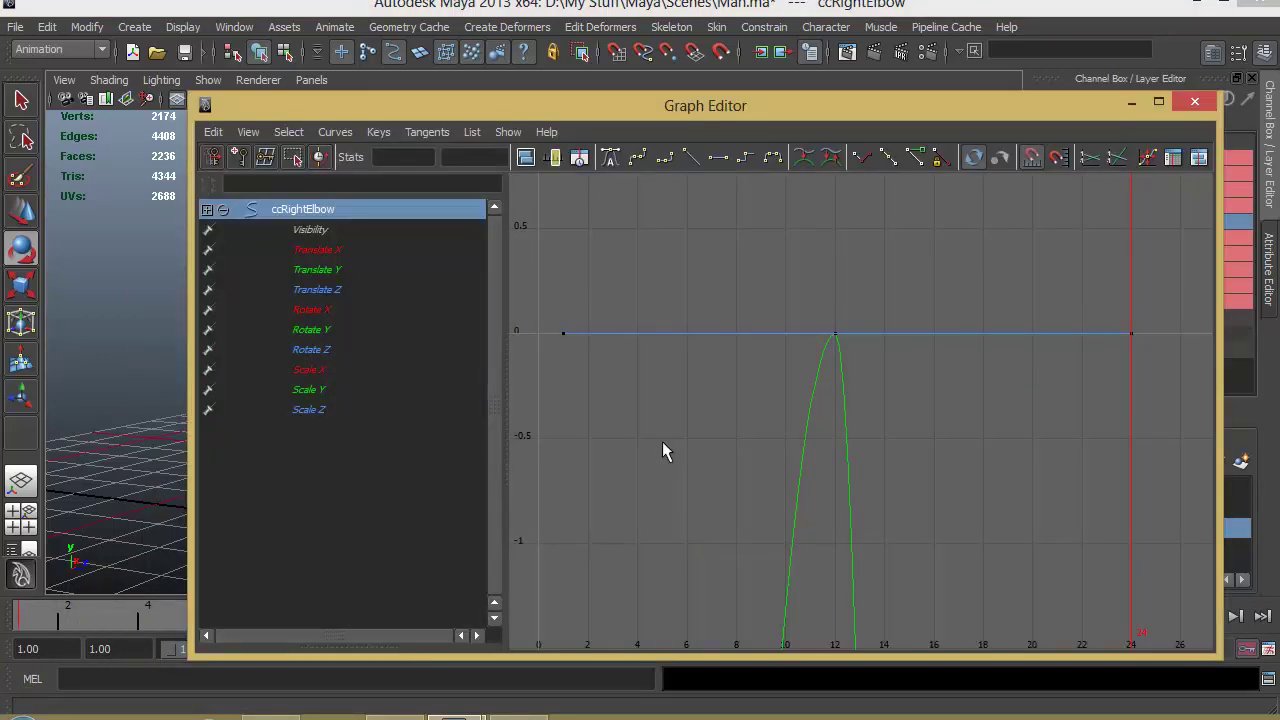
key(a)
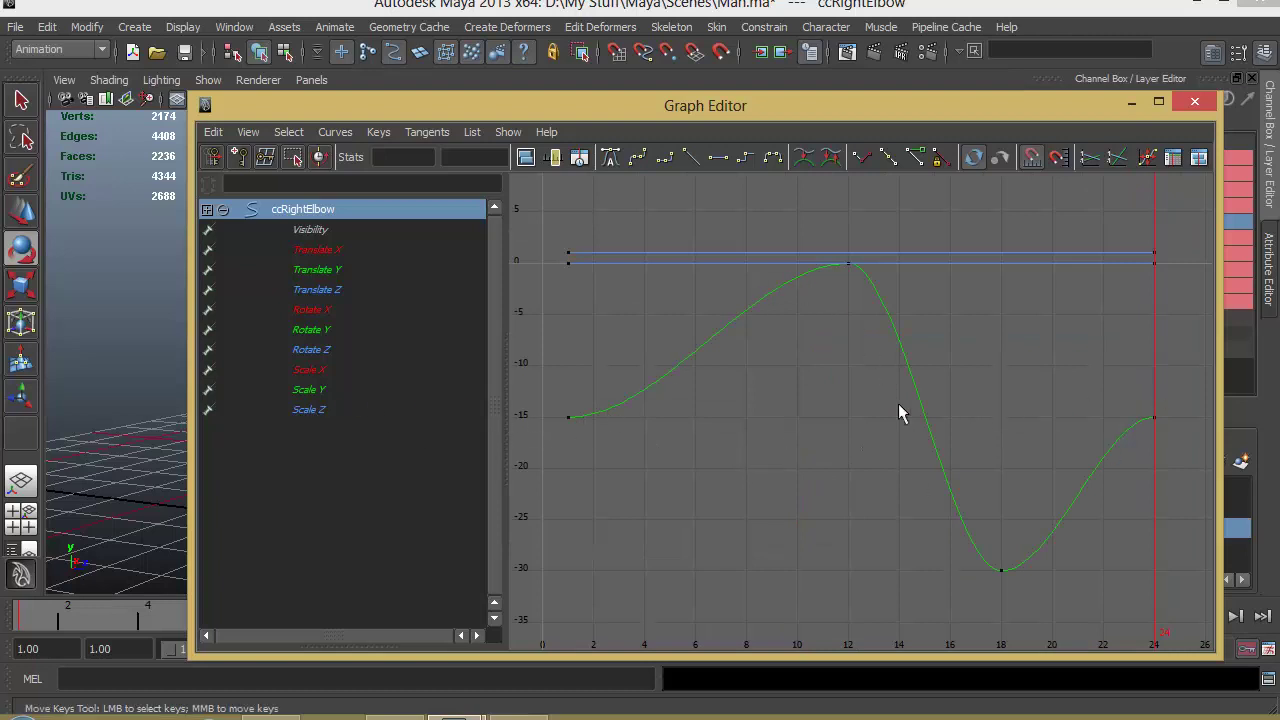
click(853, 265)
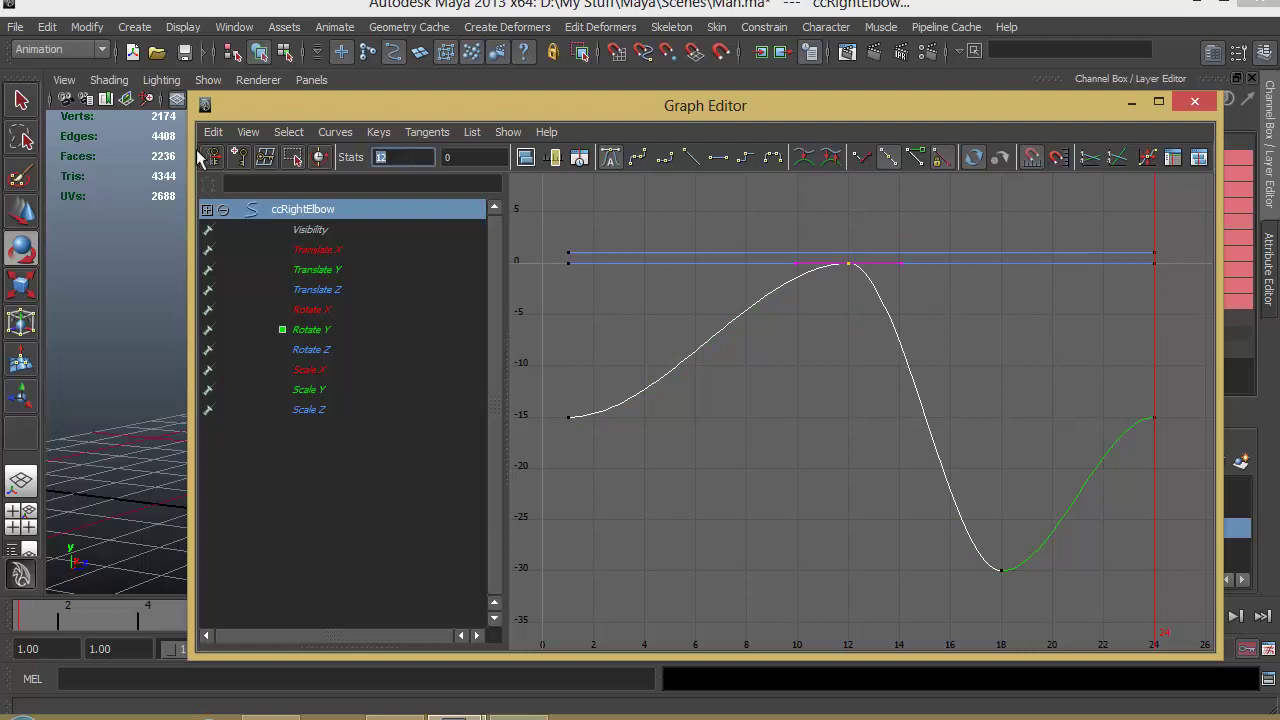
text(10)
key(Return)
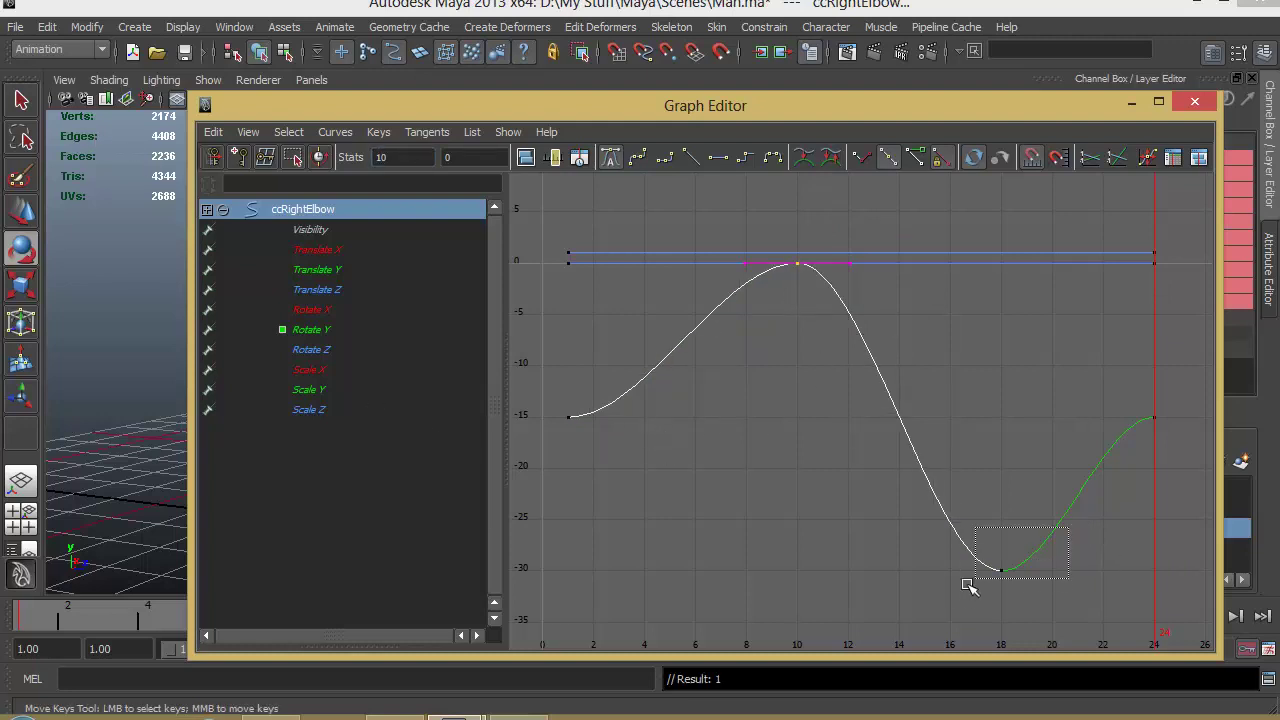
Step: Minimize the Graph Editor and play the walk cycle from the start to check the right arm swing
drag(968, 586, 991, 590)
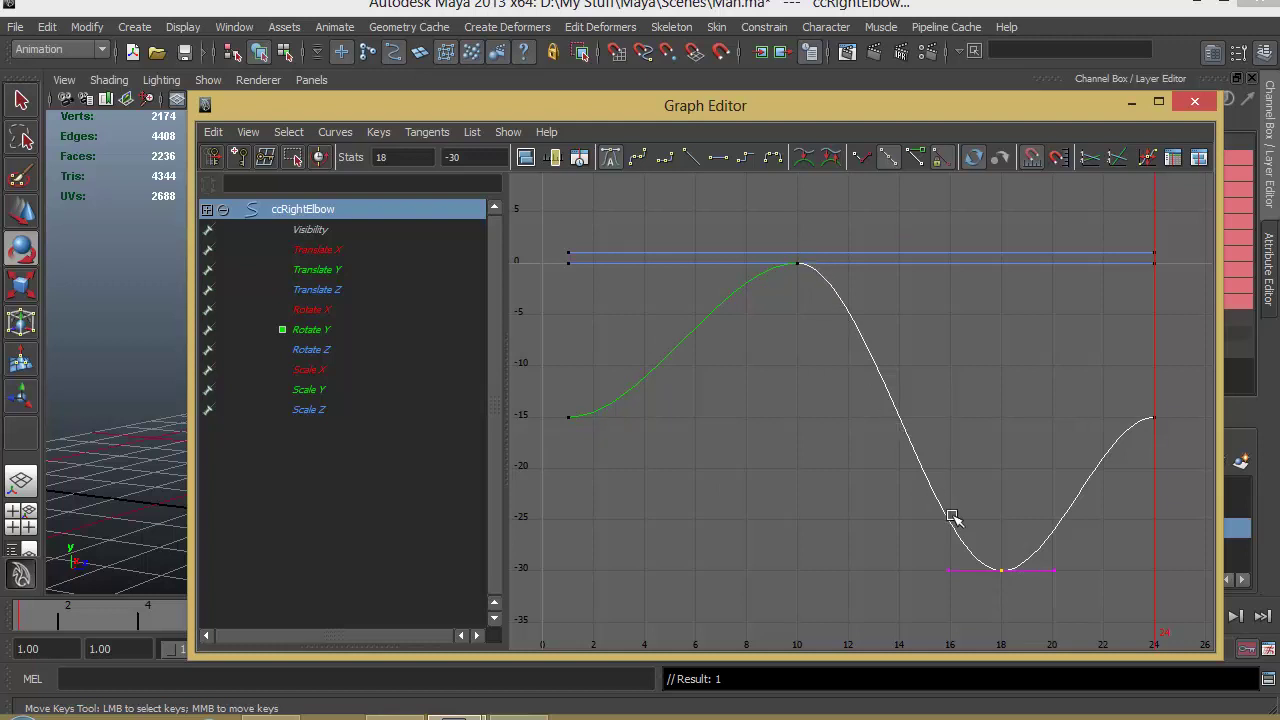
click(1130, 103)
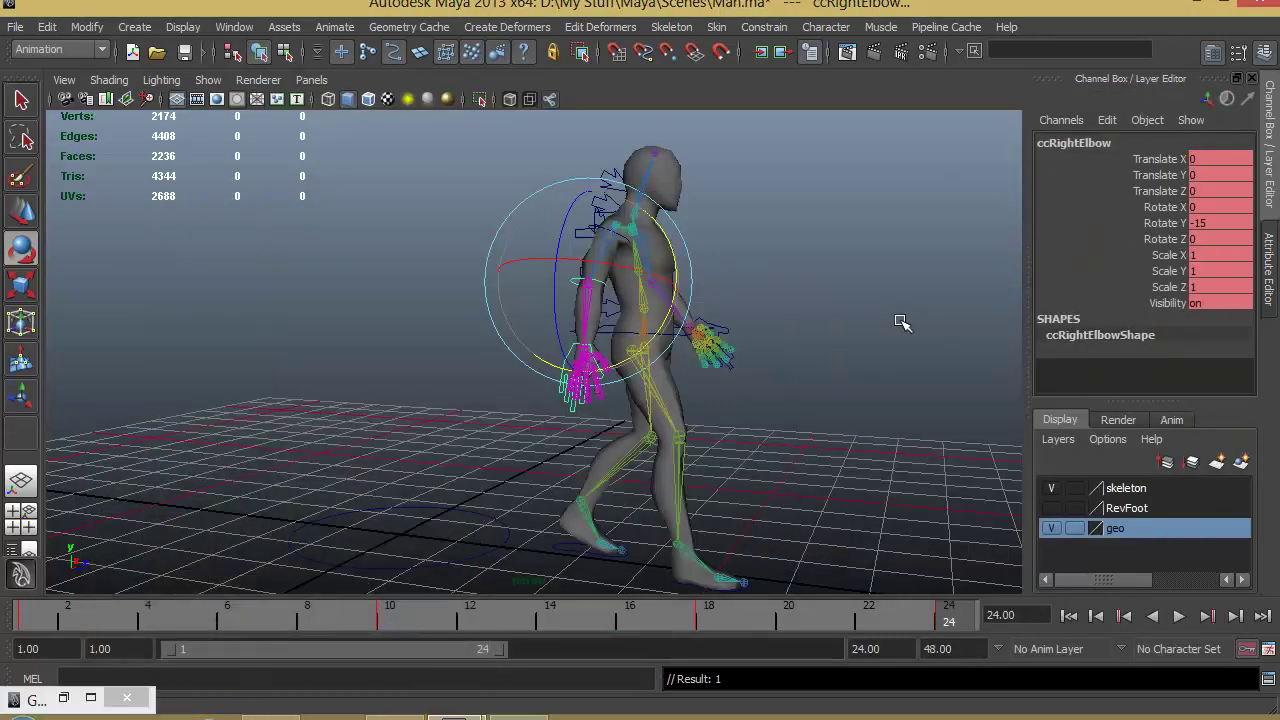
click(1068, 616)
click(1179, 616)
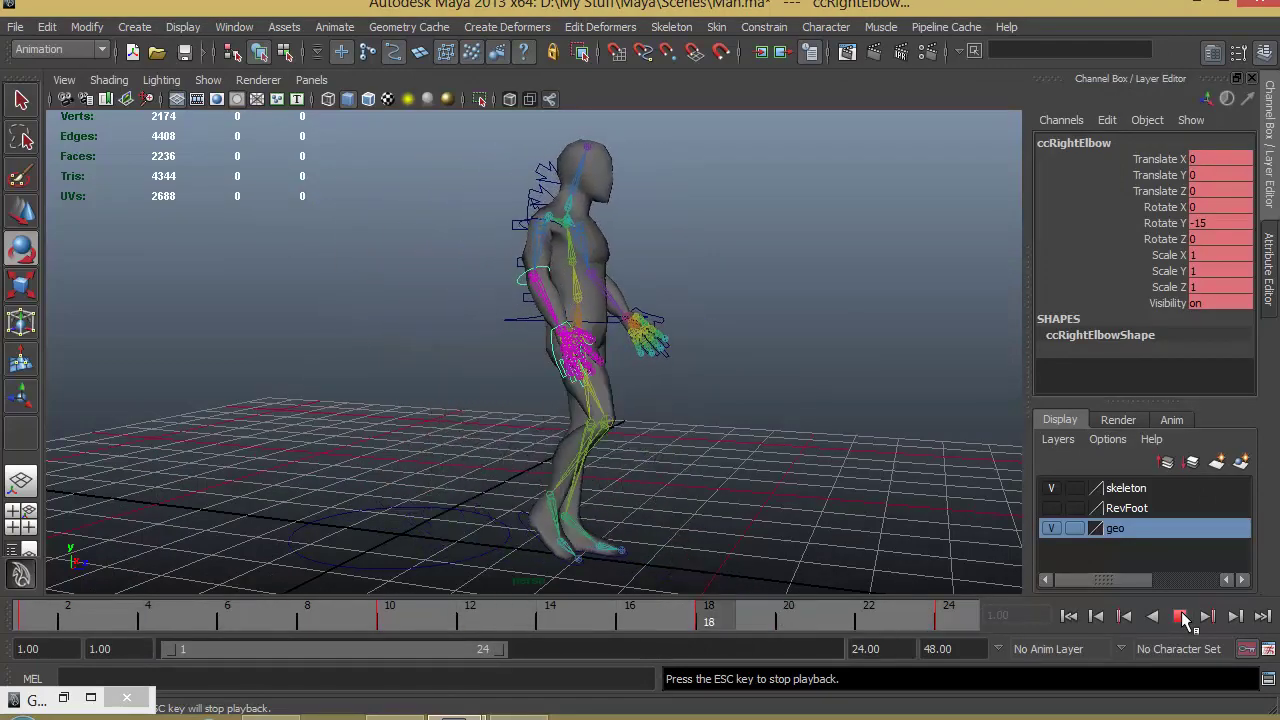
click(1181, 617)
Step: Key the left arm control at frame 24 and set its Rotate Y to 17 at frame 12
alt+drag(900, 493, 609, 443)
click(725, 339)
click(623, 229)
alt+drag(731, 357, 740, 360)
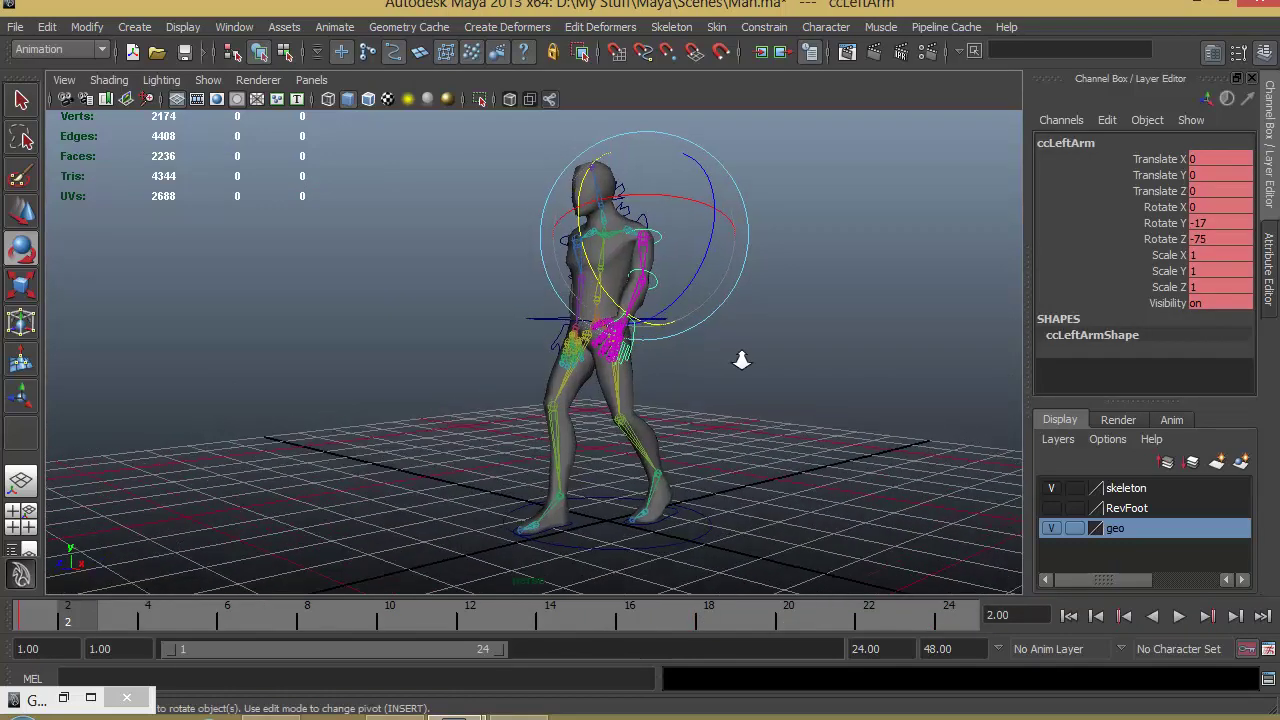
key(alt+v)
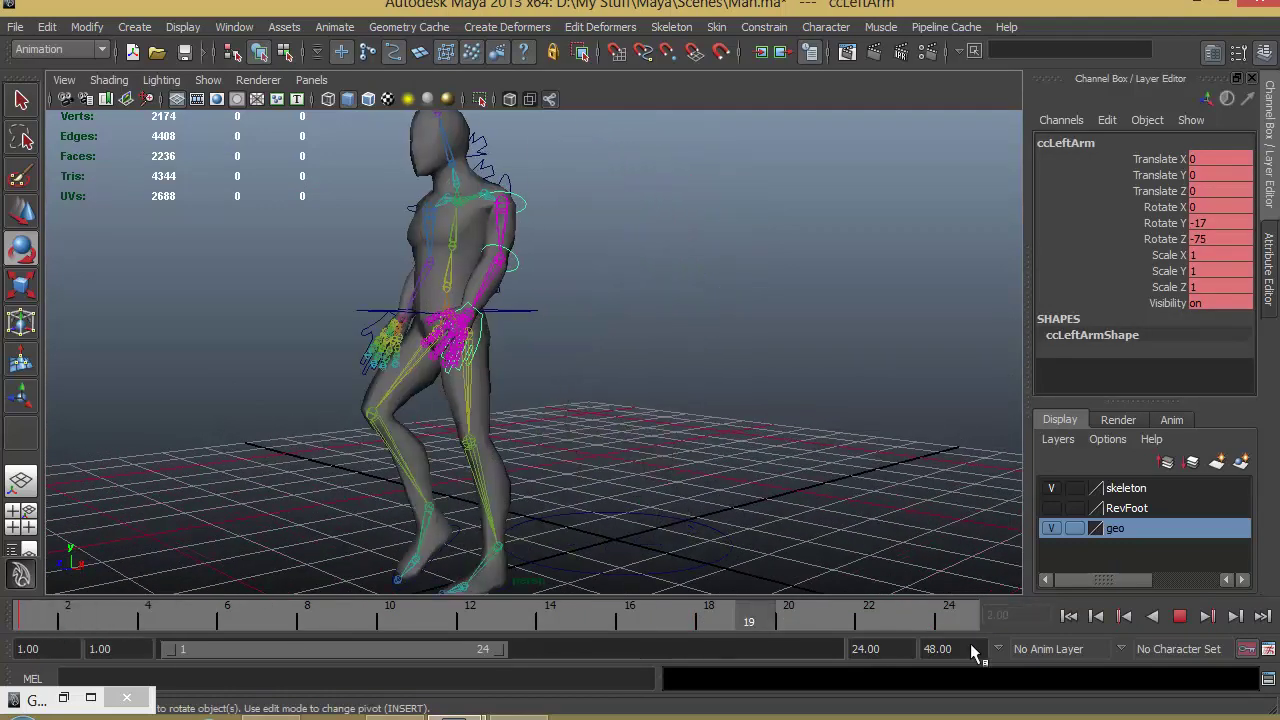
drag(917, 619, 472, 628)
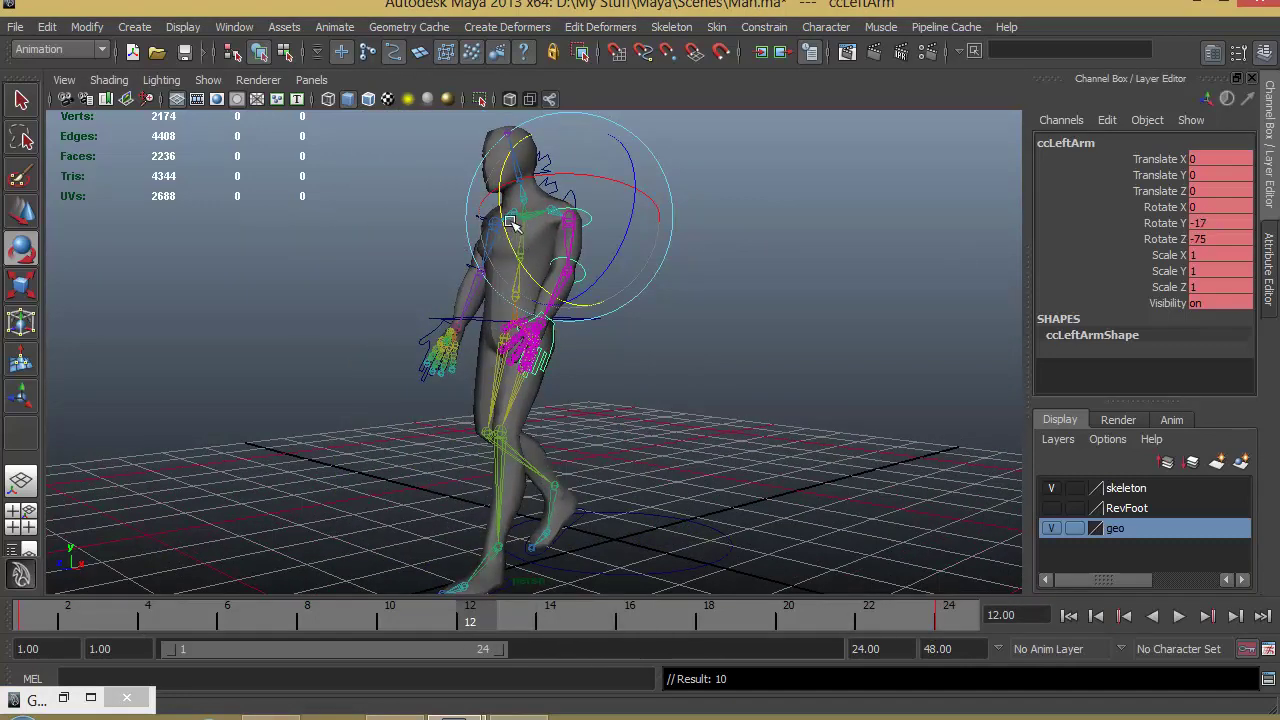
drag(510, 222, 545, 218)
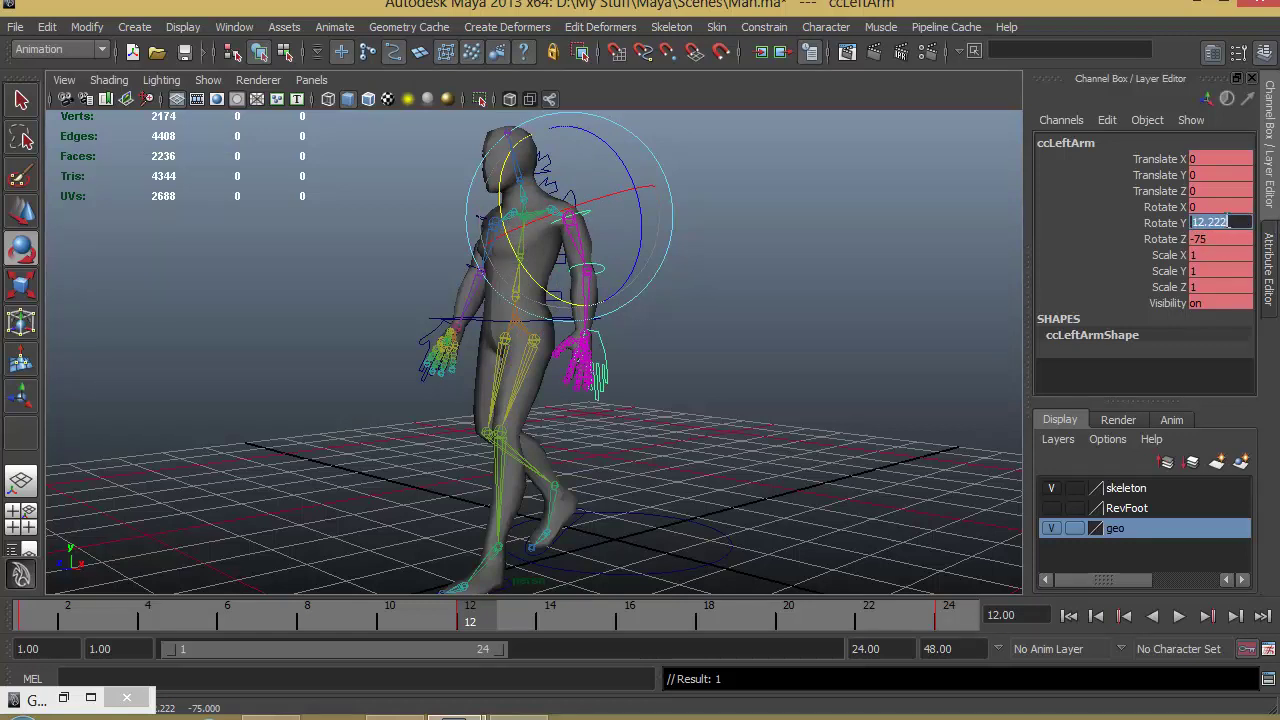
click(1226, 222)
text(17)
key(Return)
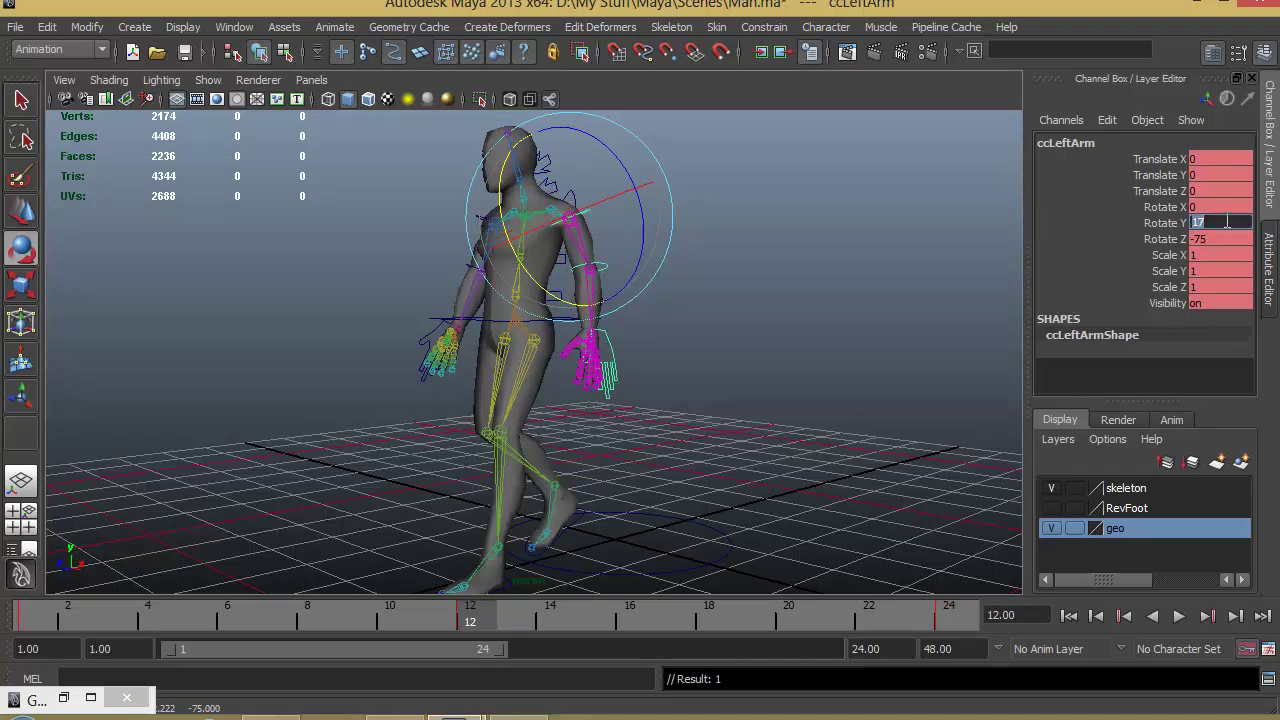
click(771, 377)
Step: Bend the left elbow control to a Rotate Y of -30 at frame 6
click(600, 265)
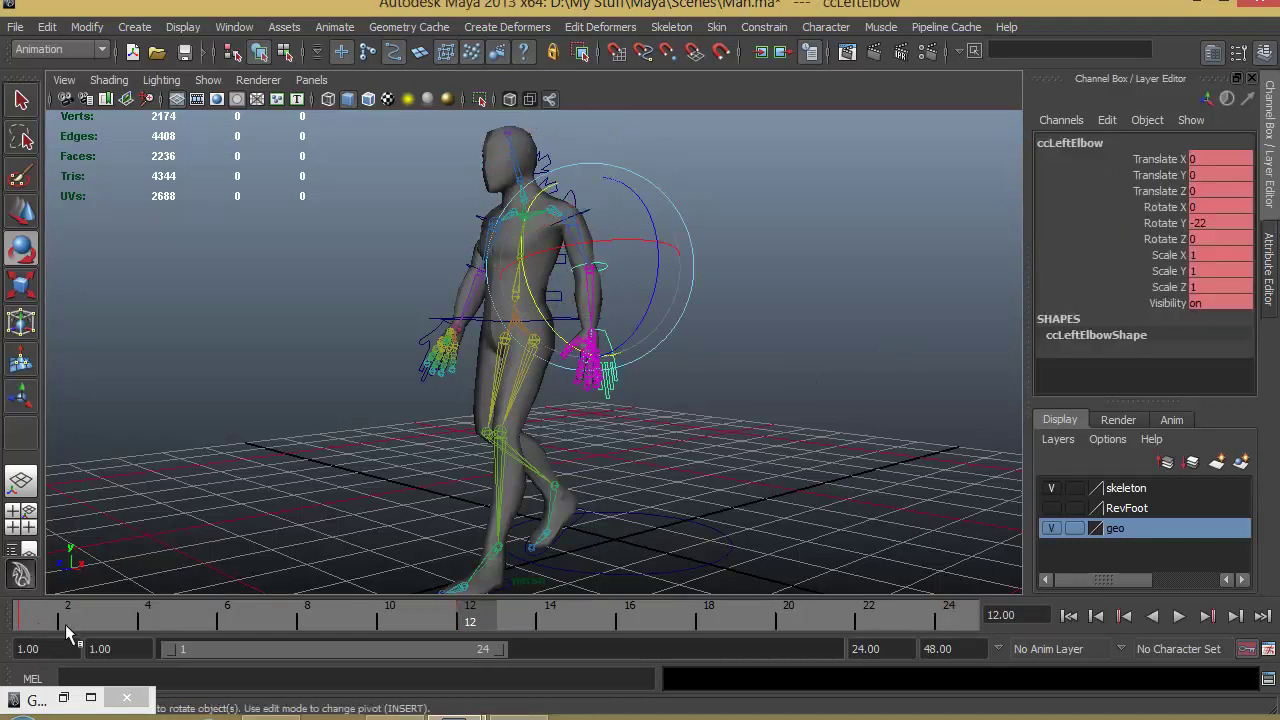
mouse_move(62, 632)
mouse_down()
mouse_move(50, 625)
mouse_move(591, 629)
mouse_move(841, 648)
mouse_up()
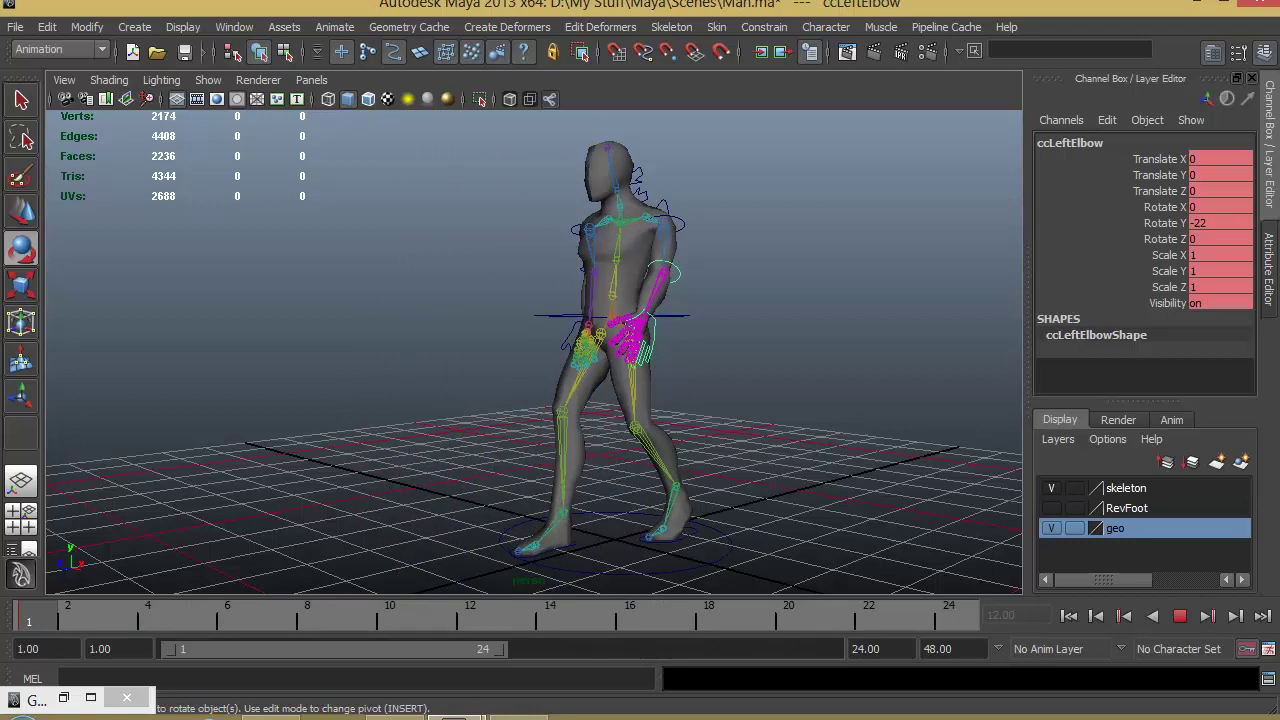
mouse_move(18, 642)
mouse_down()
mouse_move(285, 642)
mouse_move(226, 648)
mouse_up()
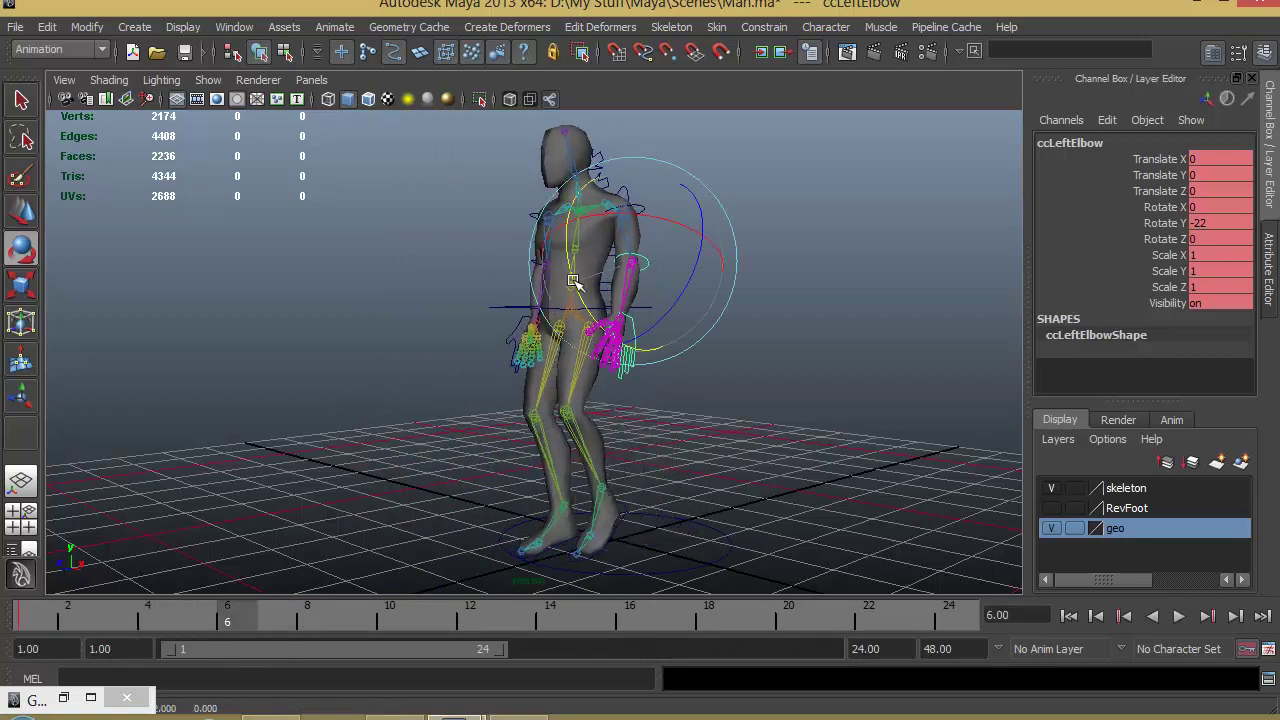
drag(573, 281, 573, 271)
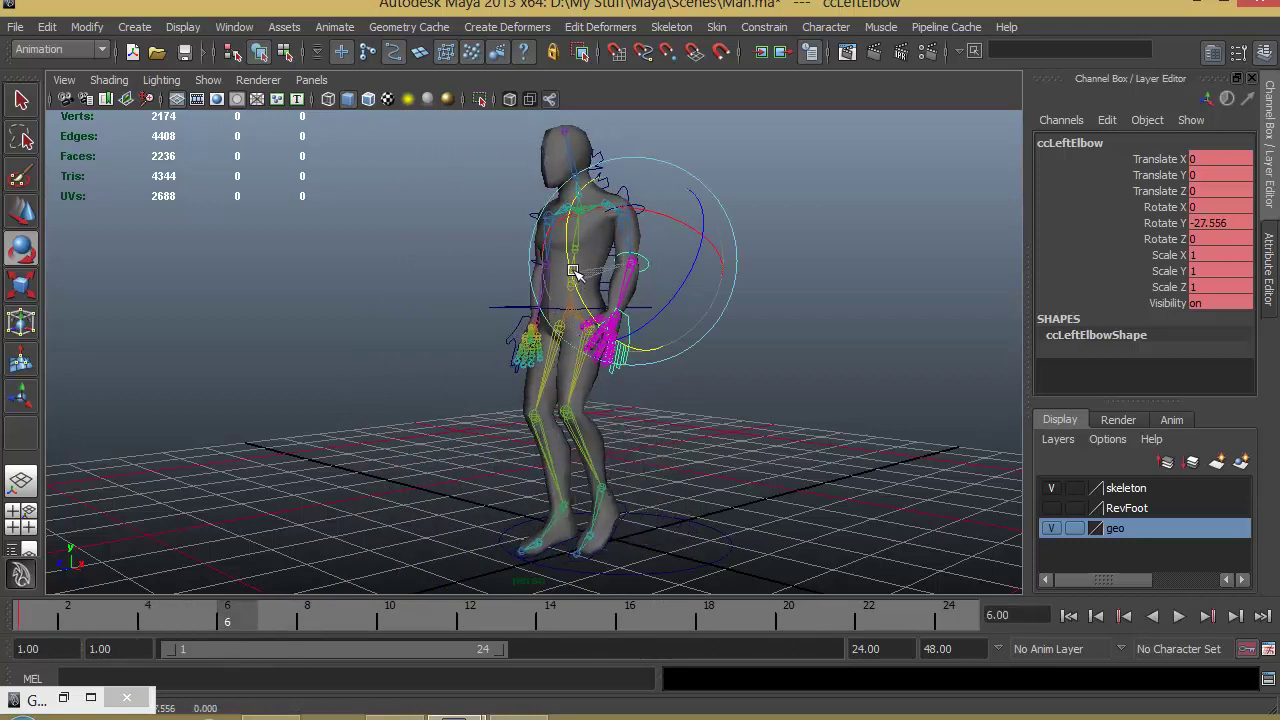
click(1224, 223)
text(-30)
key(Return)
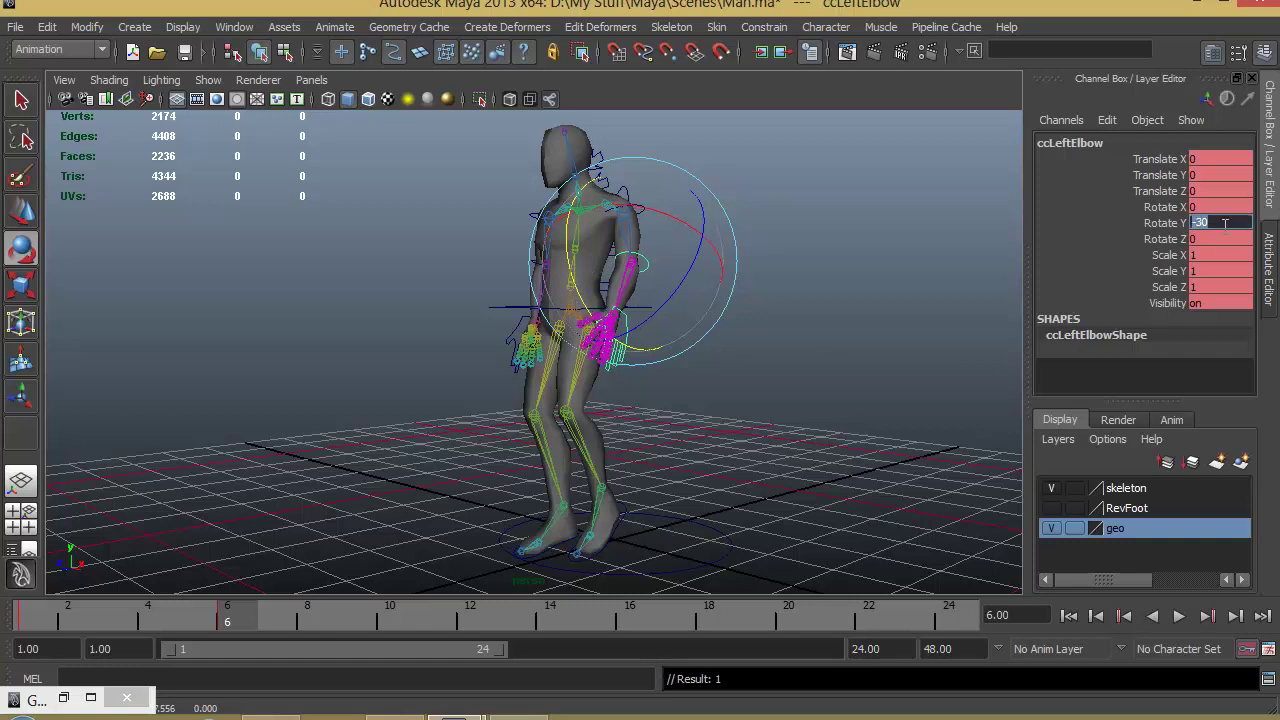
Step: Straighten the left elbow at frame 14 by setting its Rotate Y to 0
drag(233, 622, 563, 617)
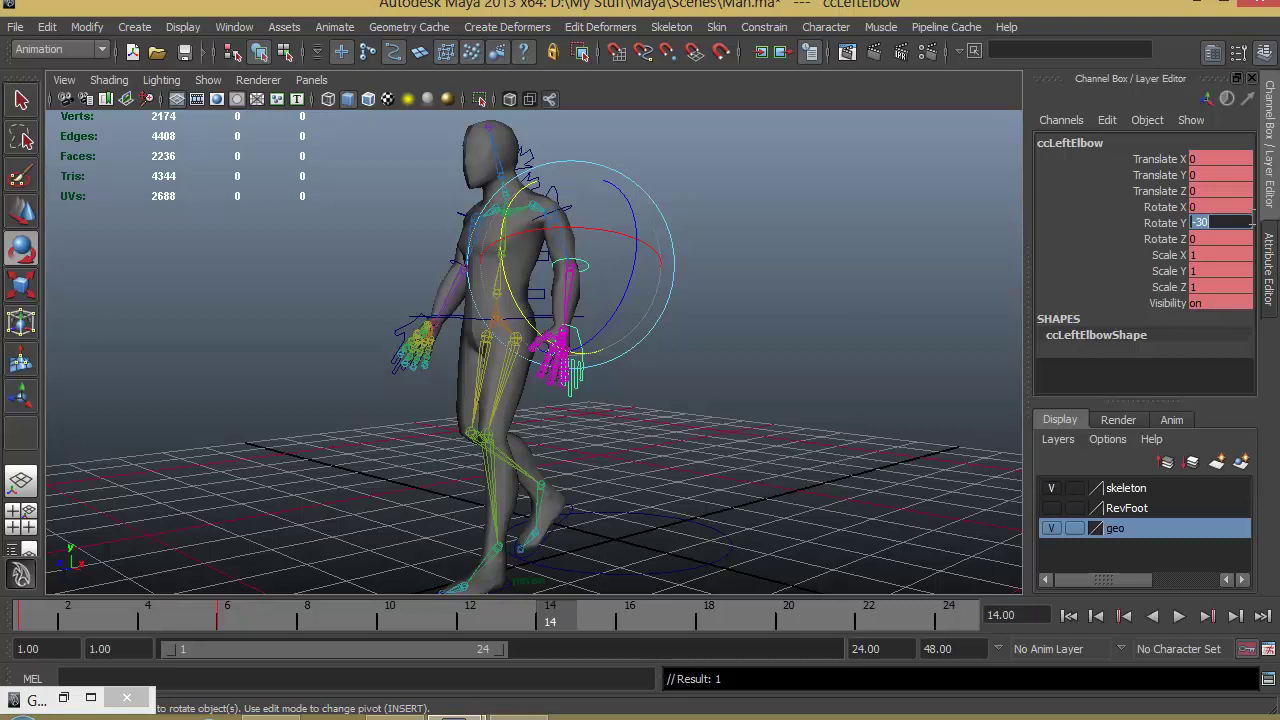
text(0)
key(Return)
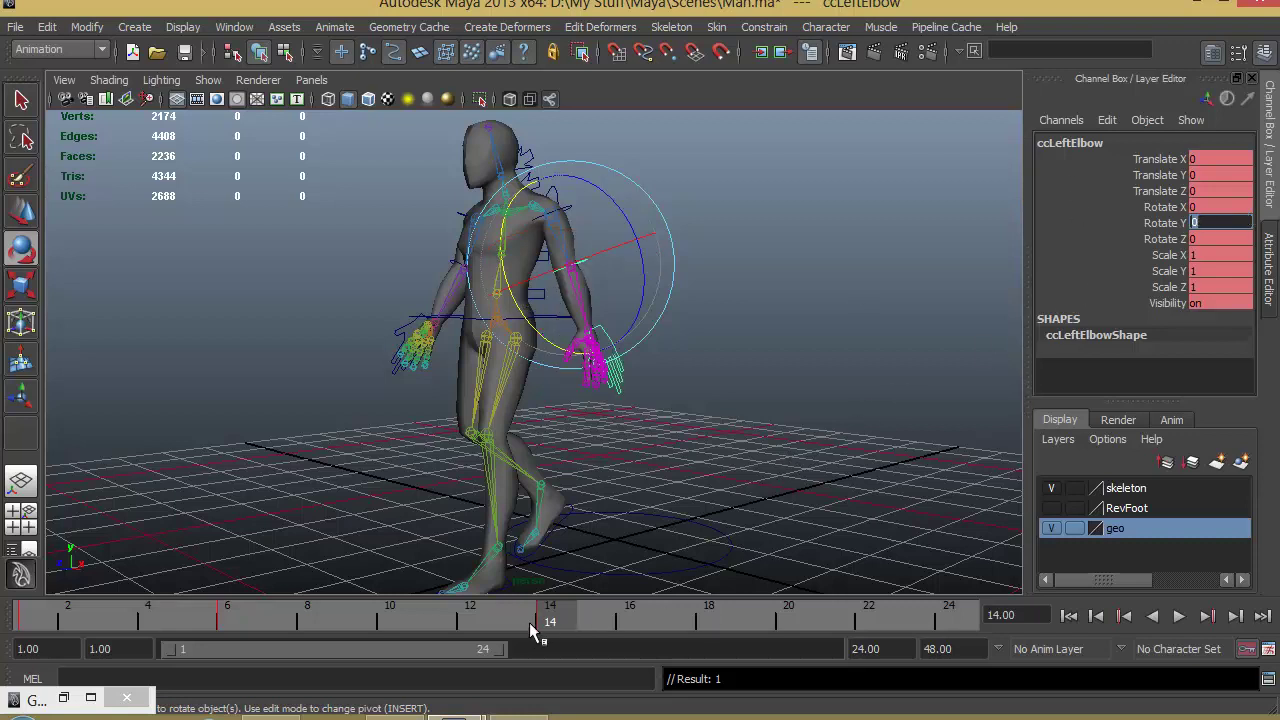
Step: Copy the left elbow's key from frame 1 and paste it at frame 24
drag(554, 620, 1023, 615)
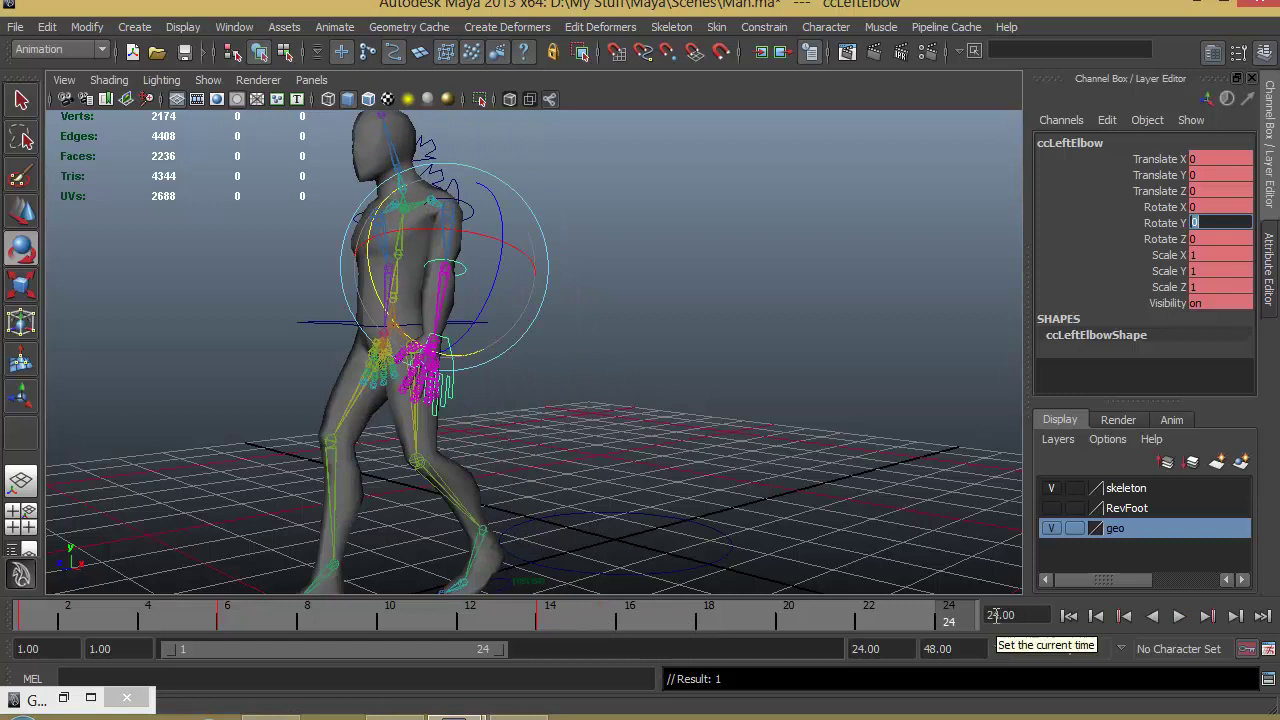
drag(946, 640, 10, 583)
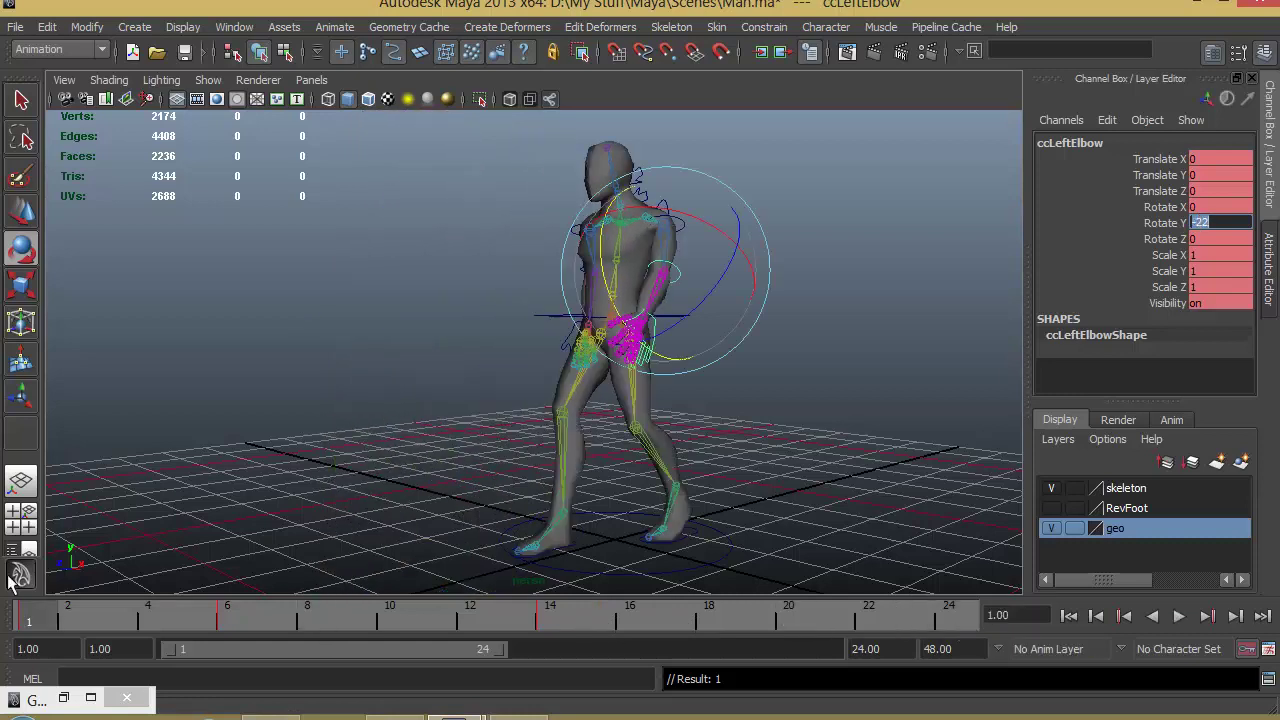
right_click(33, 614)
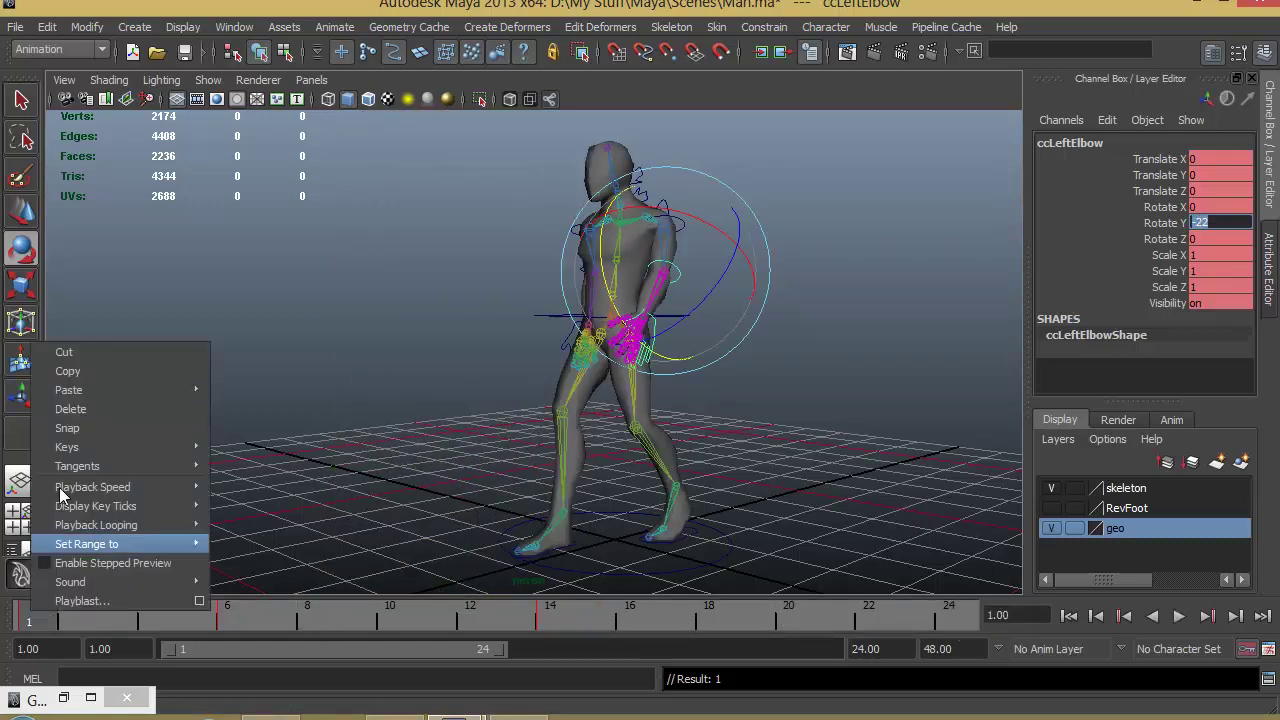
click(62, 371)
click(954, 622)
right_click(954, 622)
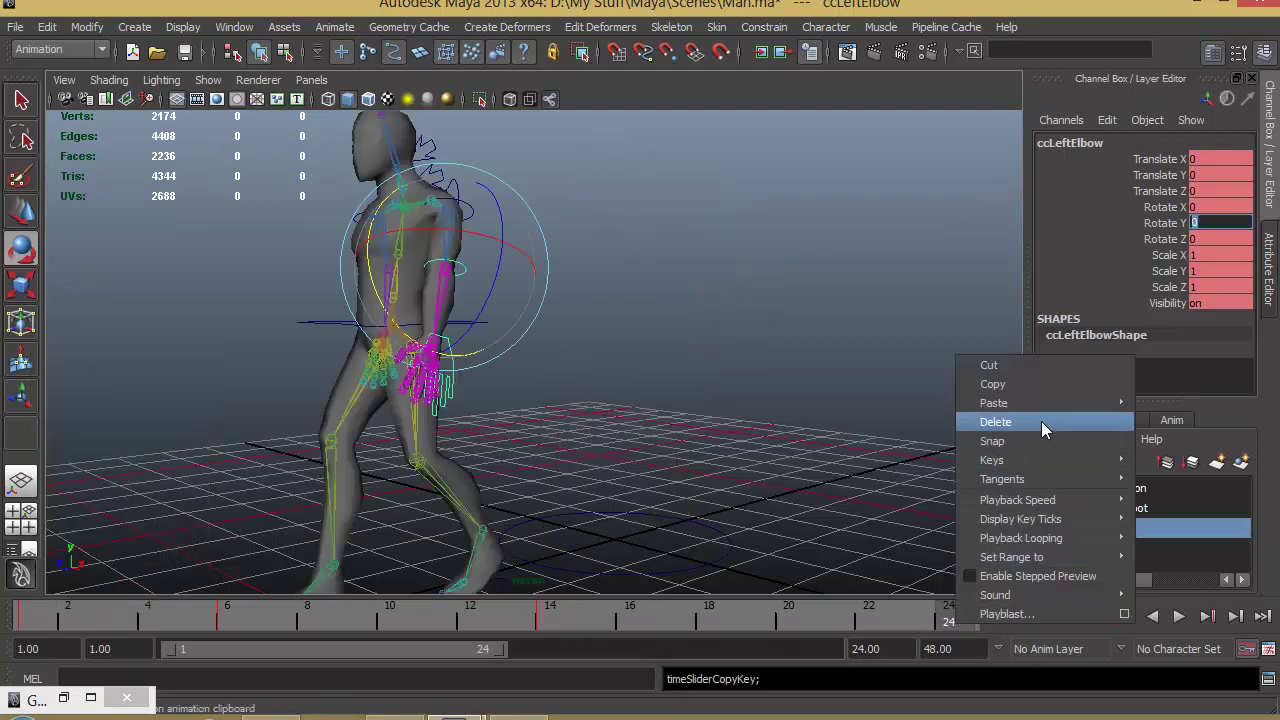
mouse_move(1074, 401)
click(1172, 415)
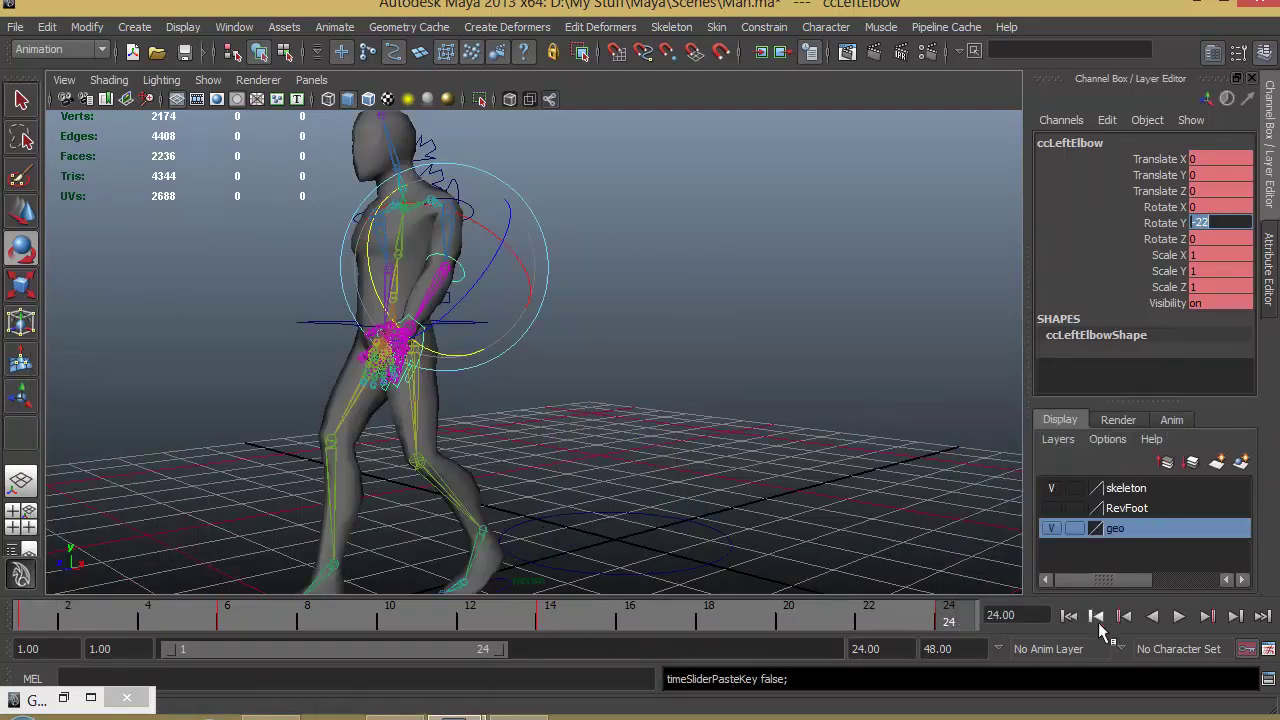
Step: Play the walk cycle from the start, check the left arm swing from several angles, and deselect the elbow
click(1068, 615)
click(1178, 618)
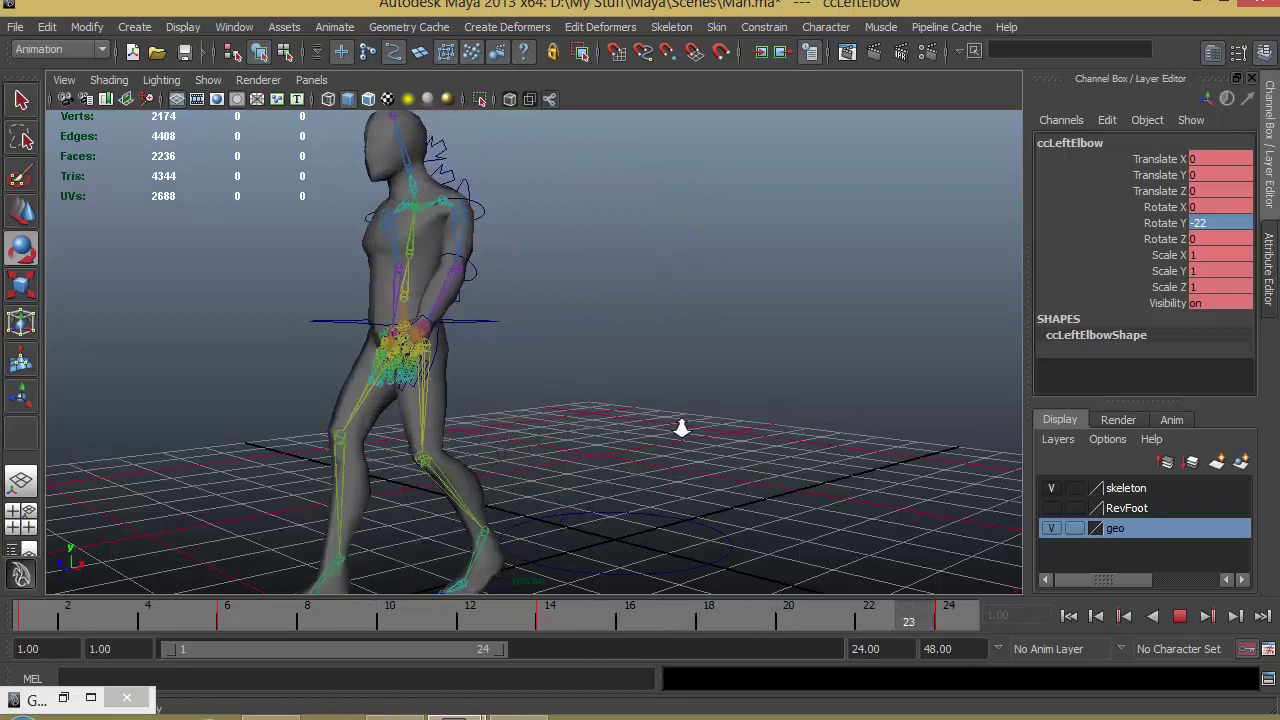
alt+drag(683, 426, 654, 423)
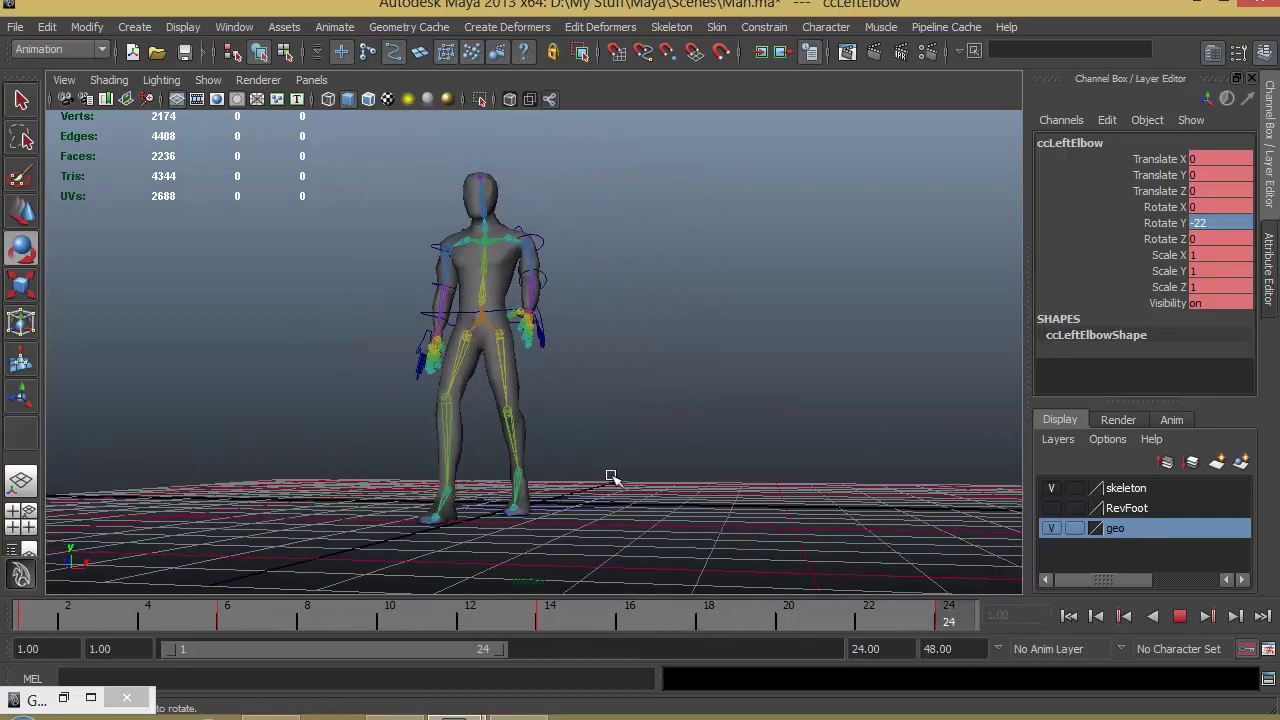
alt+drag(609, 477, 691, 493)
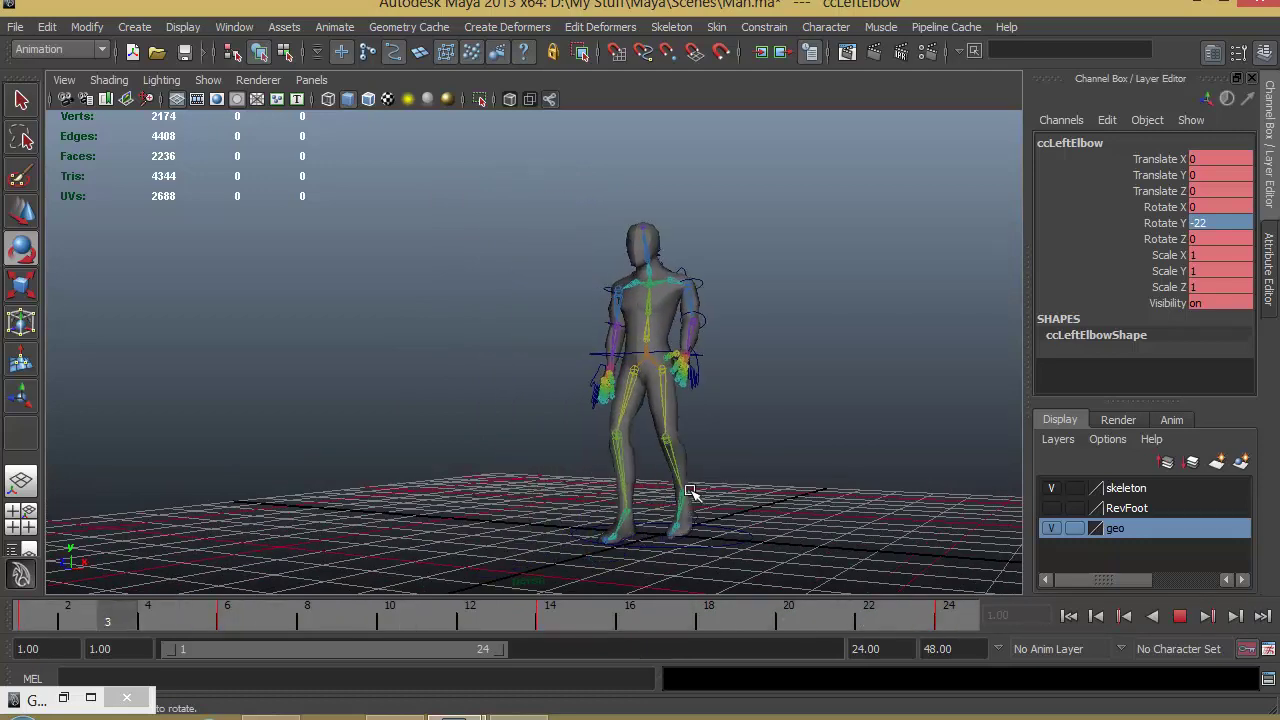
click(1179, 615)
click(631, 437)
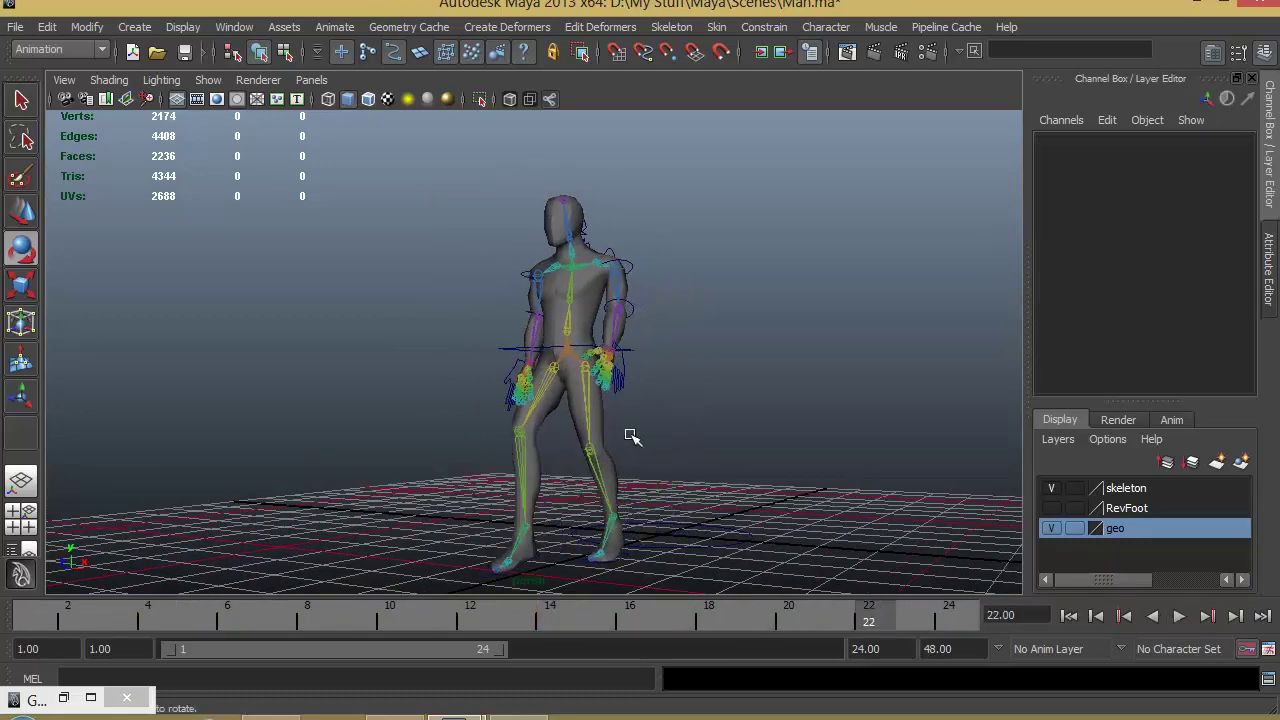
Step: Select the head control ccSpine05 and key its neutral pose at frame 1
alt+drag(636, 296, 646, 352)
click(608, 346)
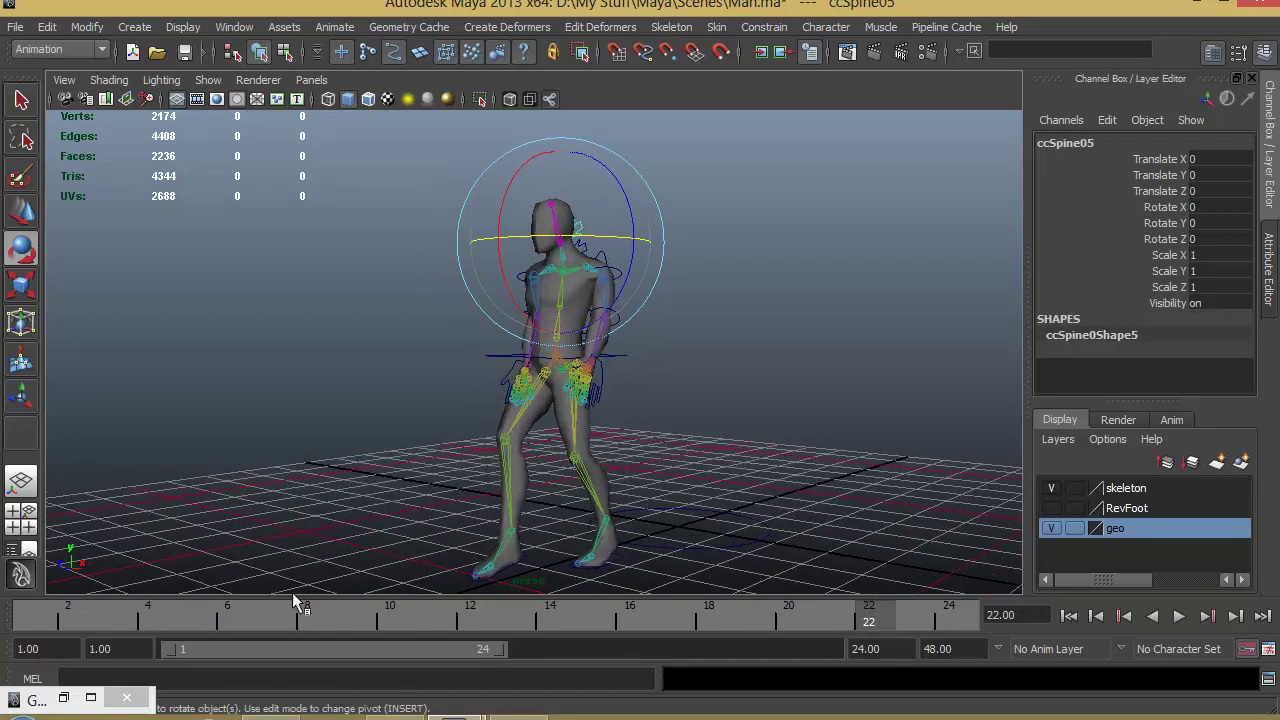
drag(295, 605, 30, 606)
alt+drag(600, 430, 630, 486)
key(s)
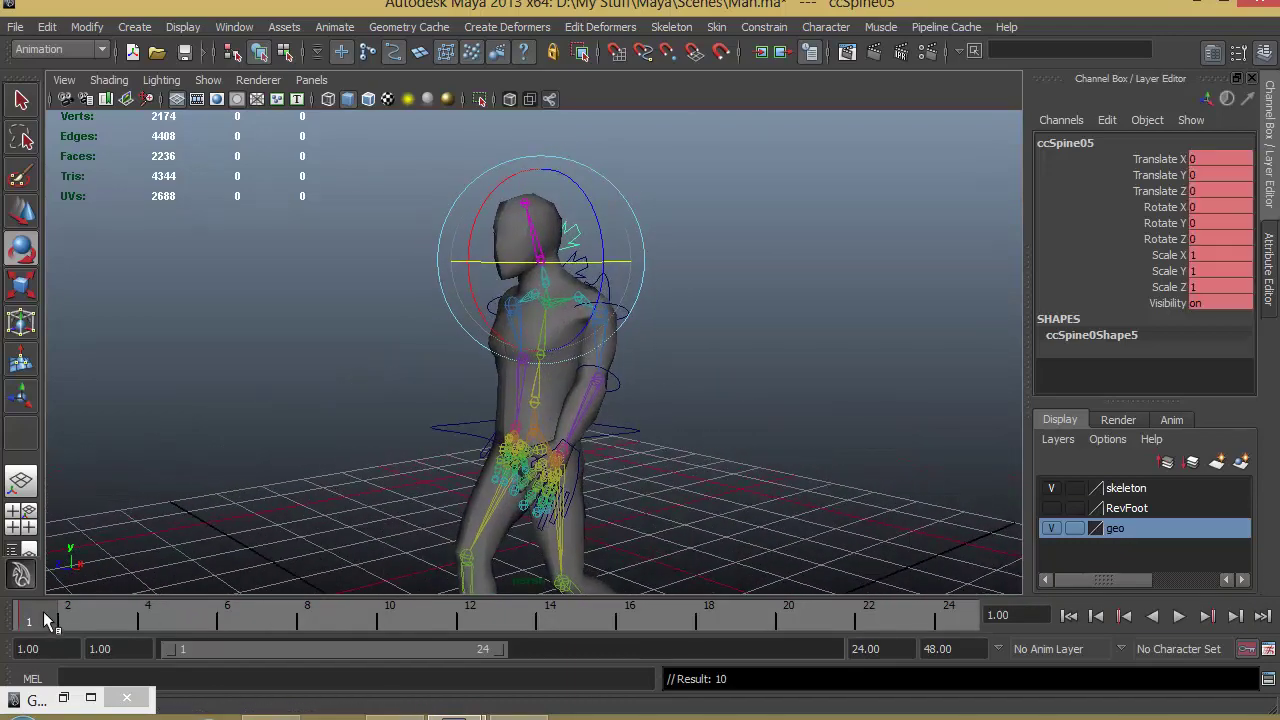
Step: Turn the head at frame 12 to Rotate X, Y, Z of about 3.1, 41.5, -9, and at frame 18 to about -1, 42.2, -7.1
drag(40, 618, 465, 620)
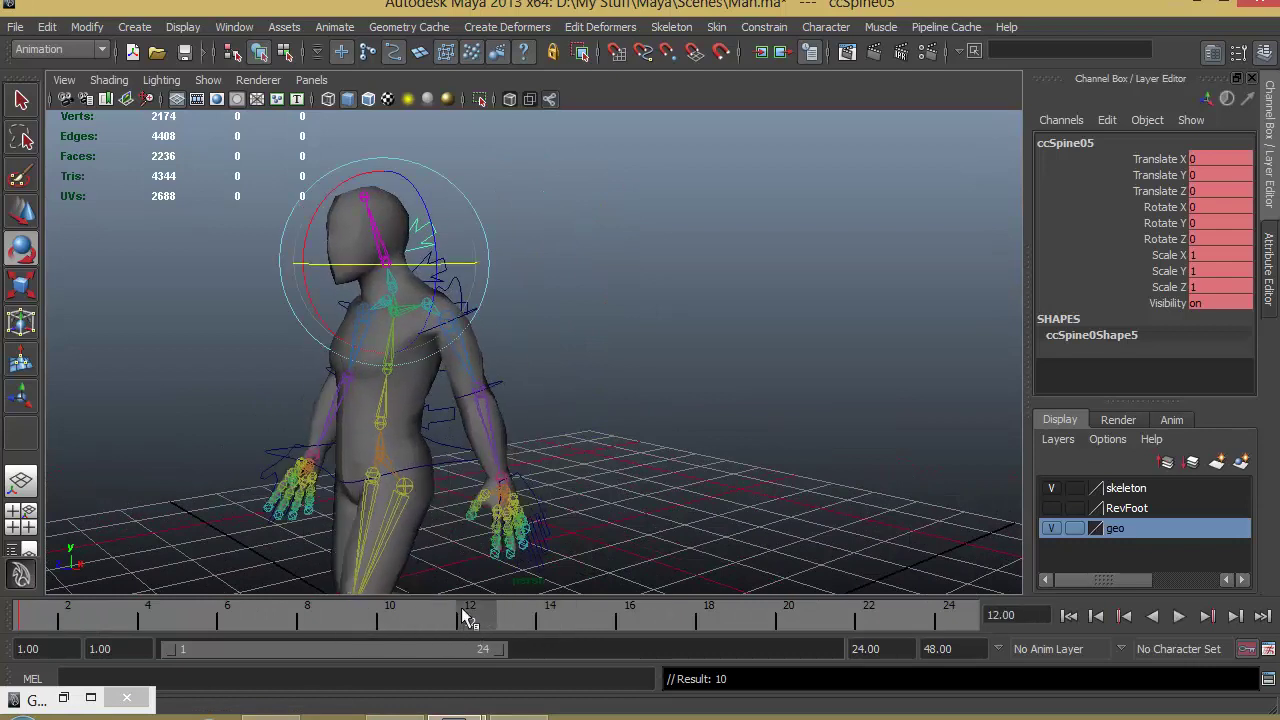
drag(348, 265, 408, 252)
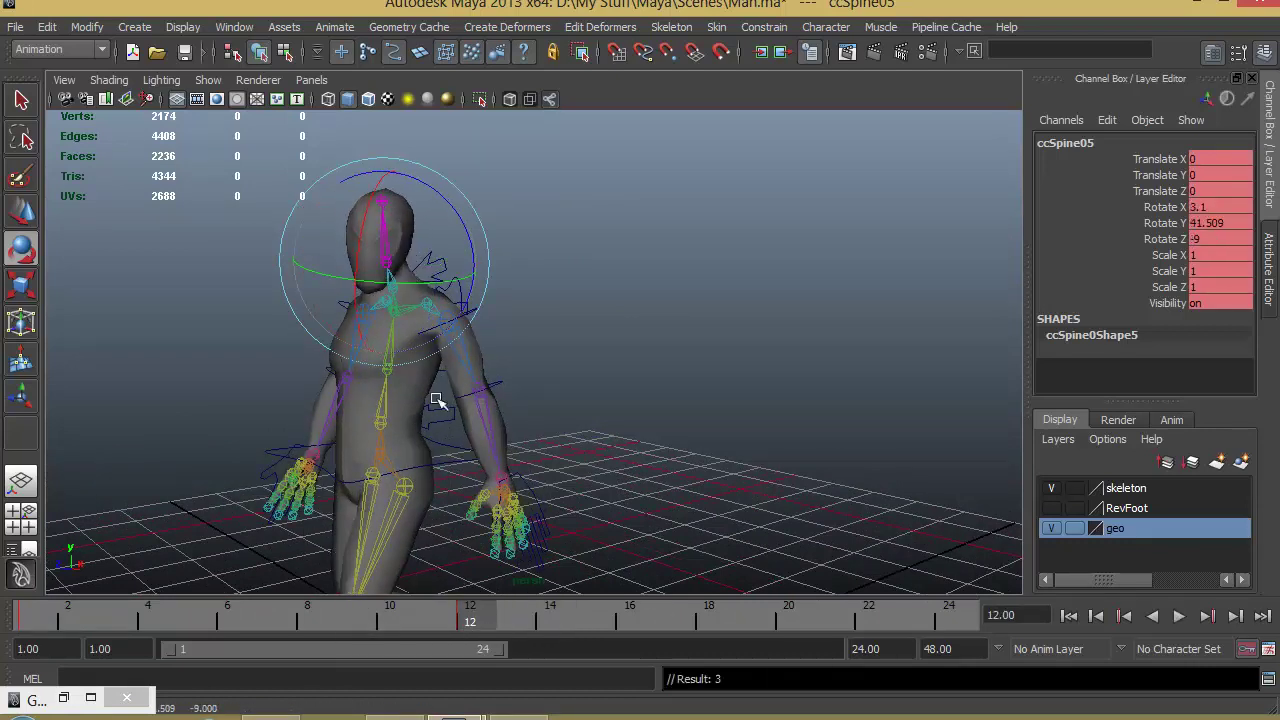
key(alt+v)
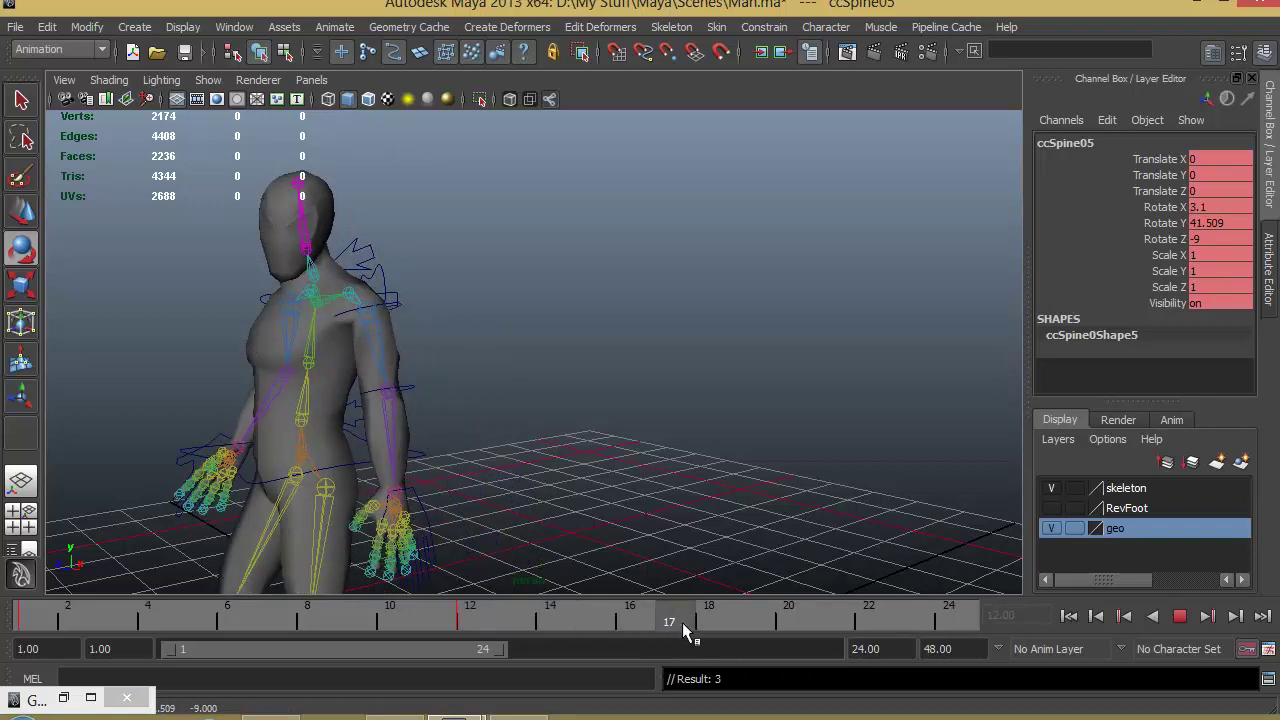
click(696, 622)
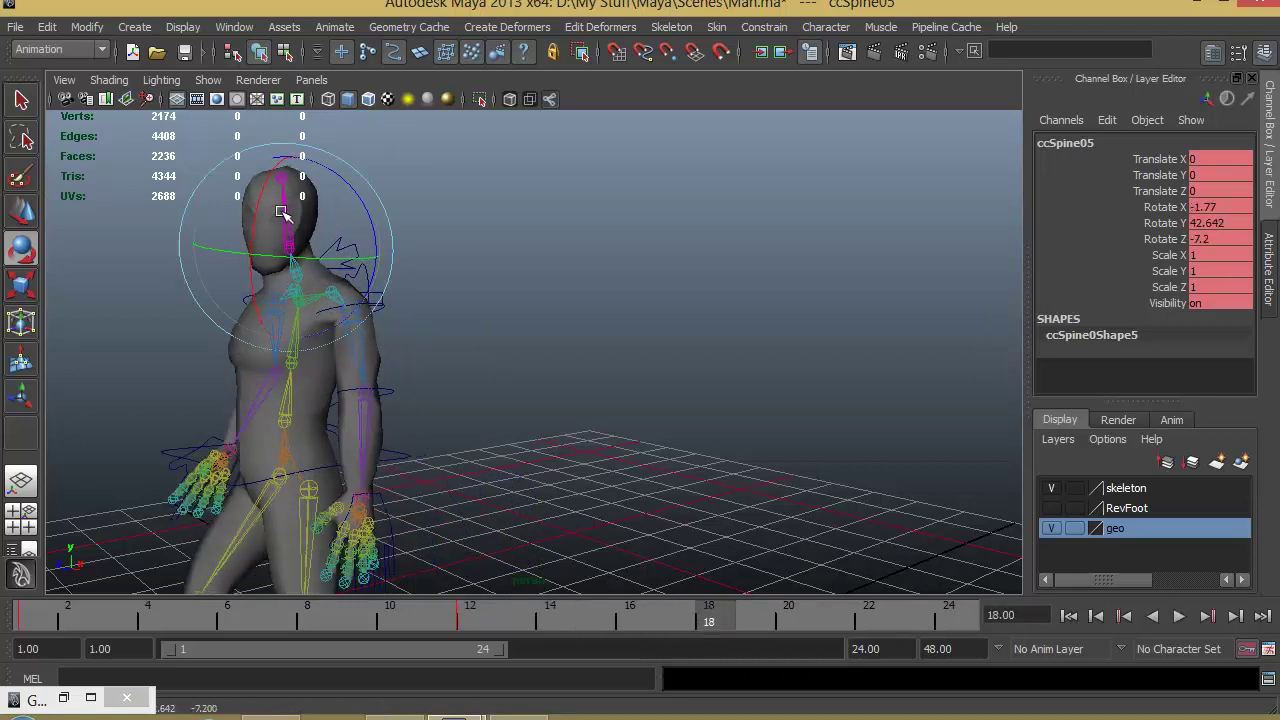
Step: Return the head to neutral at frame 24 by setting its Rotate X, Y and Z to 0
drag(717, 617, 987, 618)
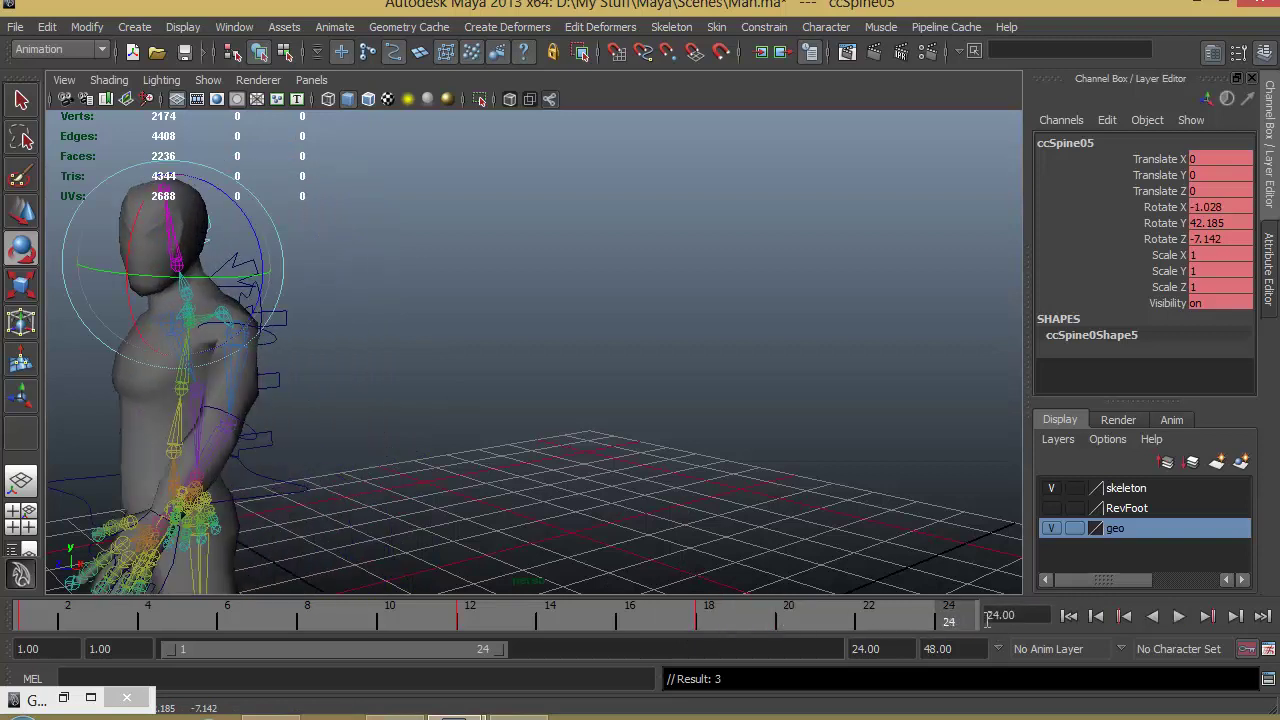
drag(1240, 211, 1238, 240)
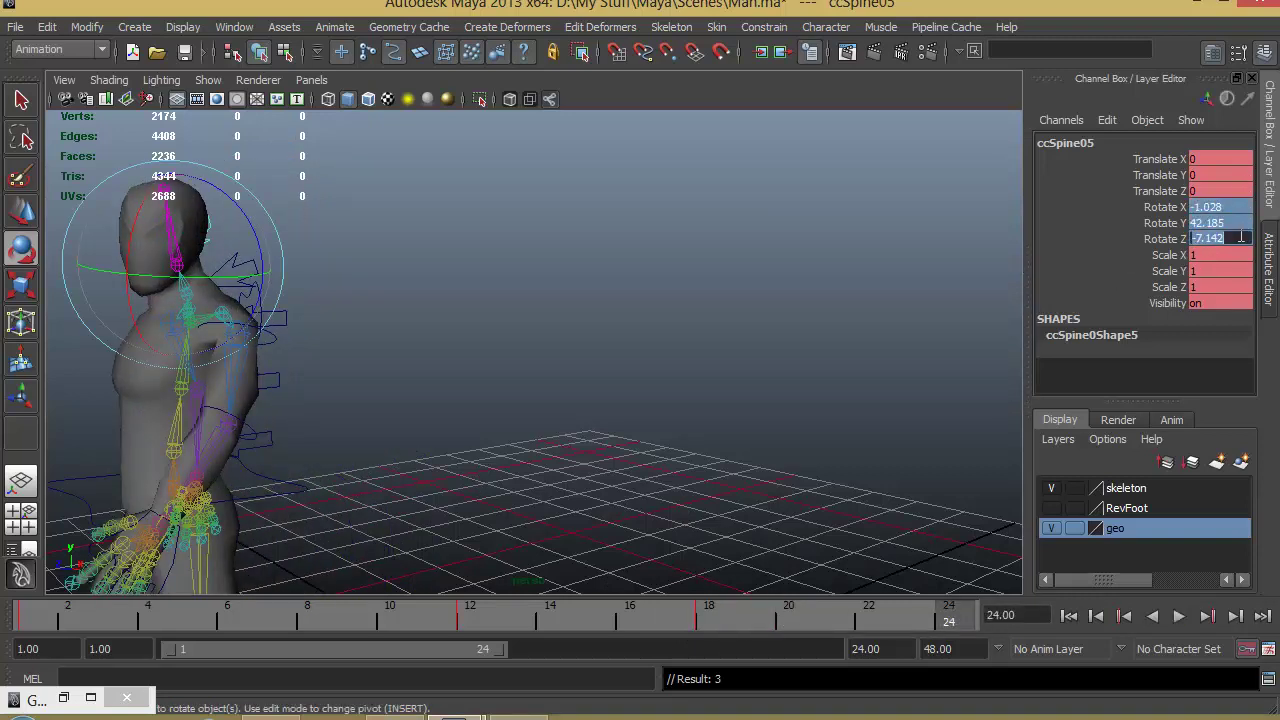
text(0)
key(Return)
Step: Play the walk cycle from the start and check the head turn from the front and side
mouse_move(522, 377)
alt+mouse_down()
mouse_move(271, 449)
mouse_move(530, 393)
alt+mouse_up()
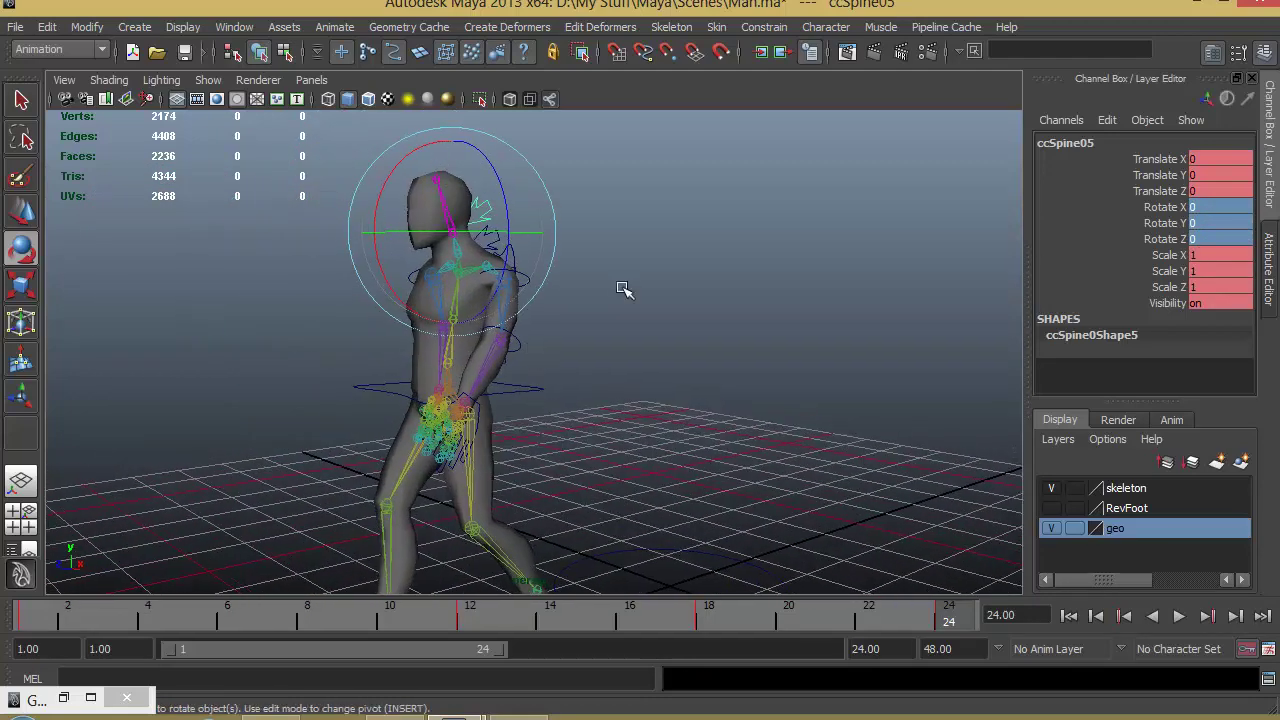
click(1068, 616)
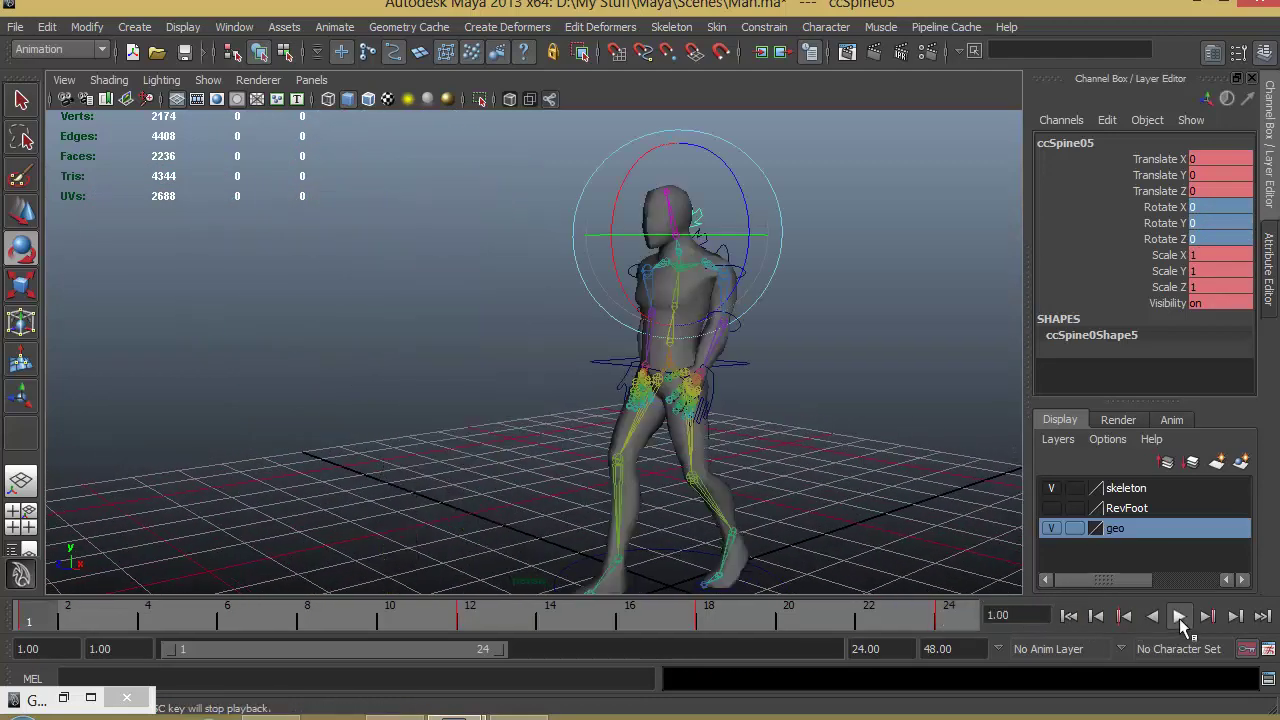
click(1179, 616)
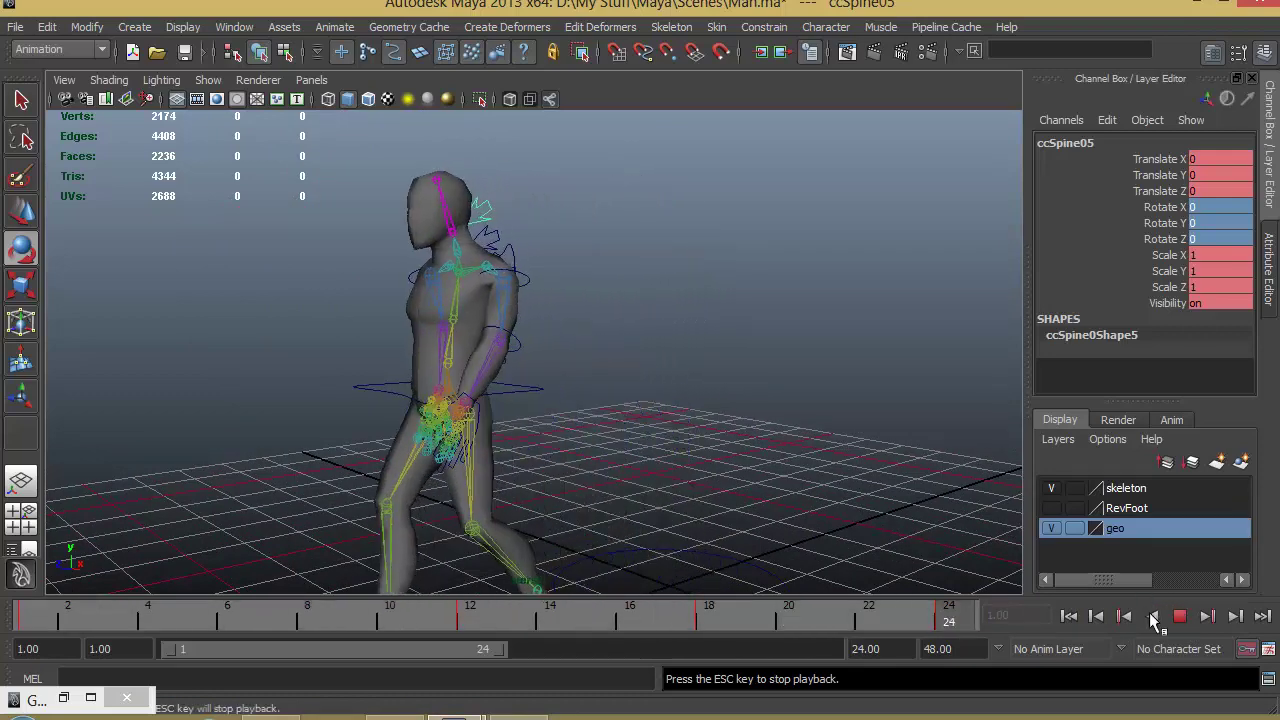
click(1179, 616)
click(1068, 616)
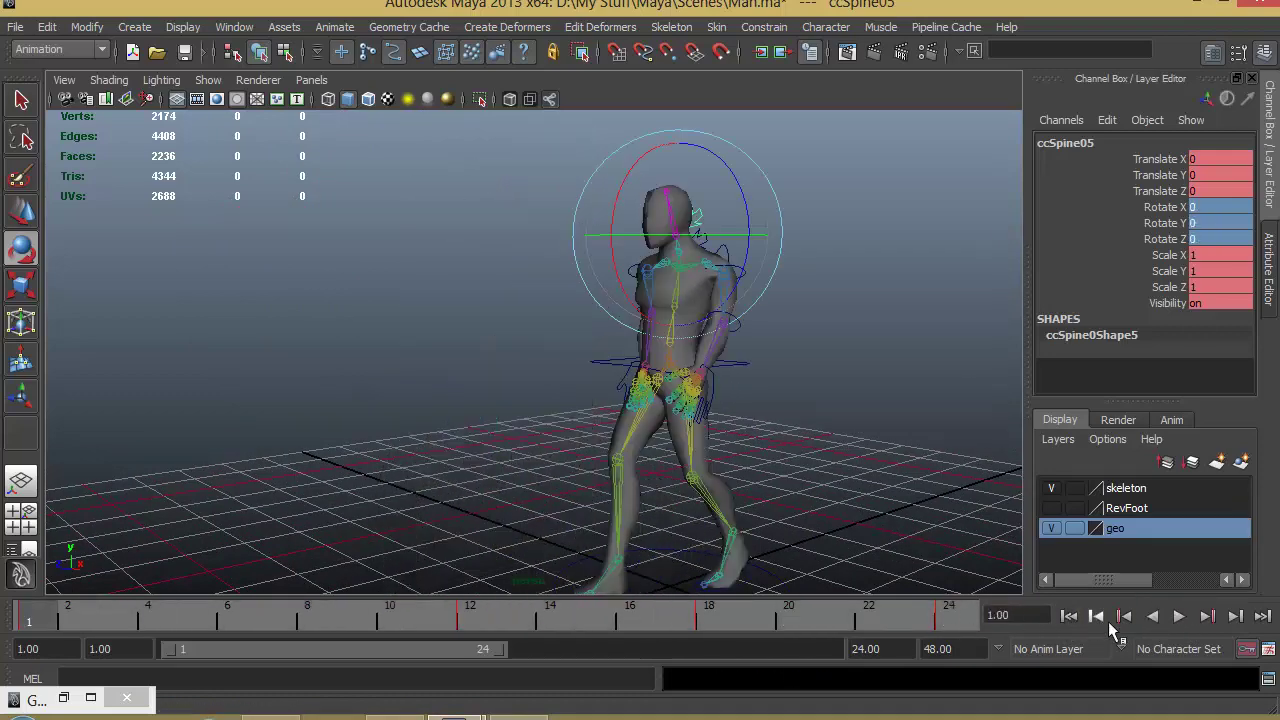
click(1179, 616)
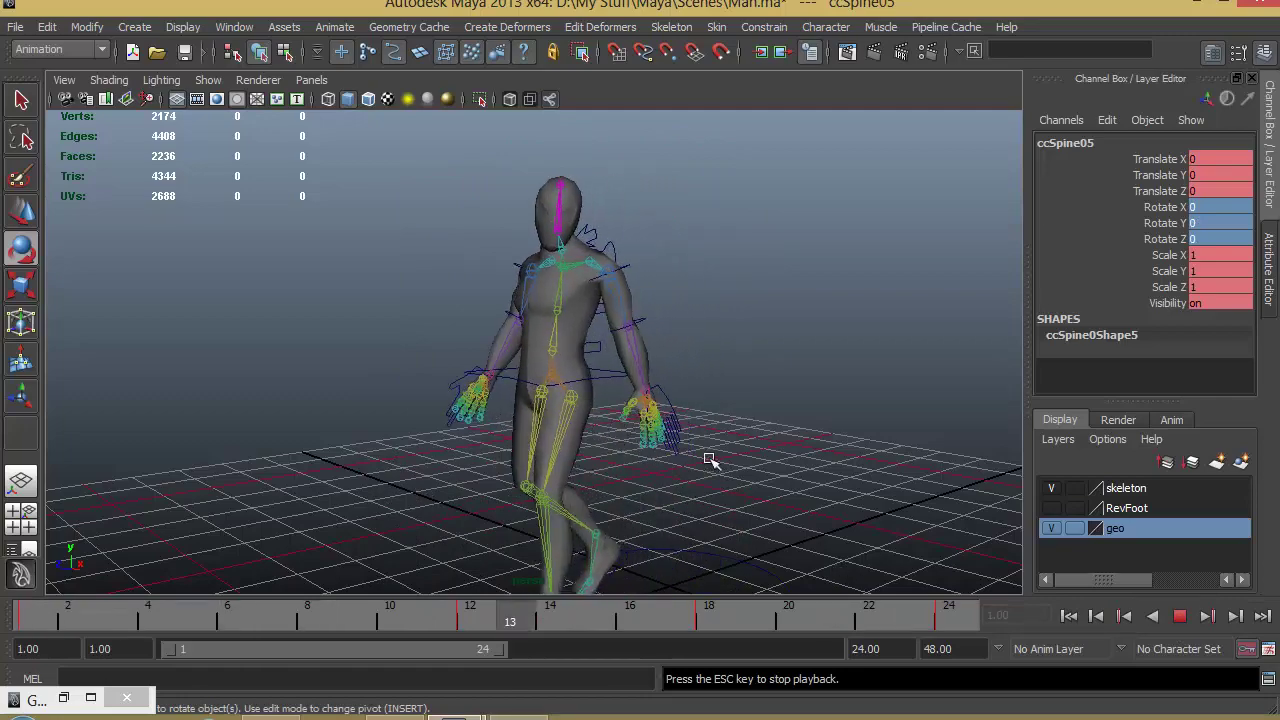
alt+drag(709, 457, 820, 443)
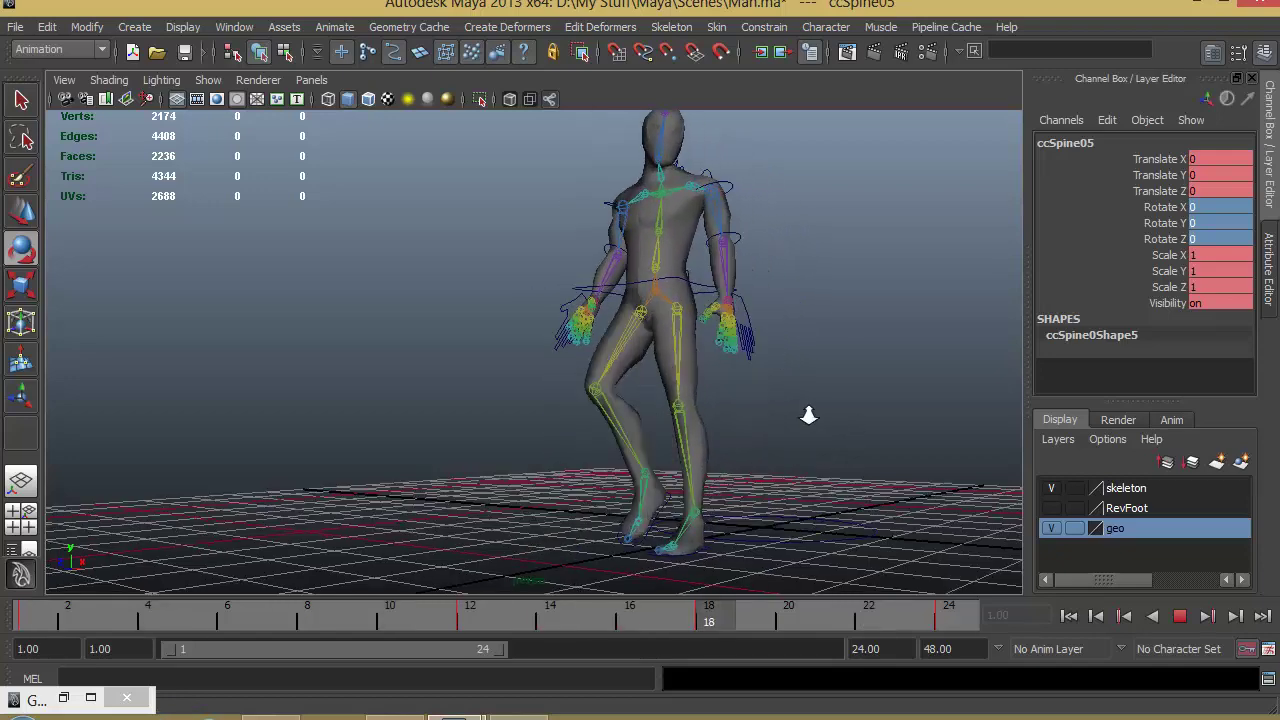
mouse_move(811, 414)
alt+middle_down()
mouse_move(788, 412)
mouse_move(794, 422)
alt+middle_up()
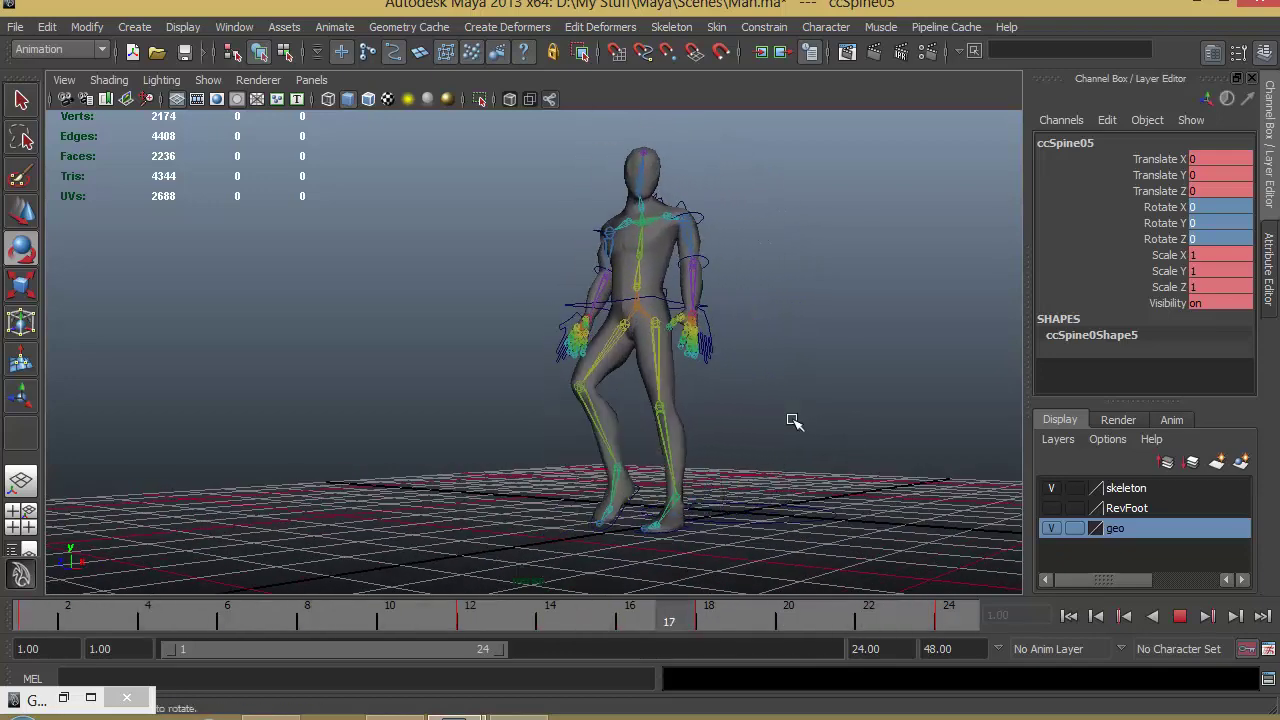